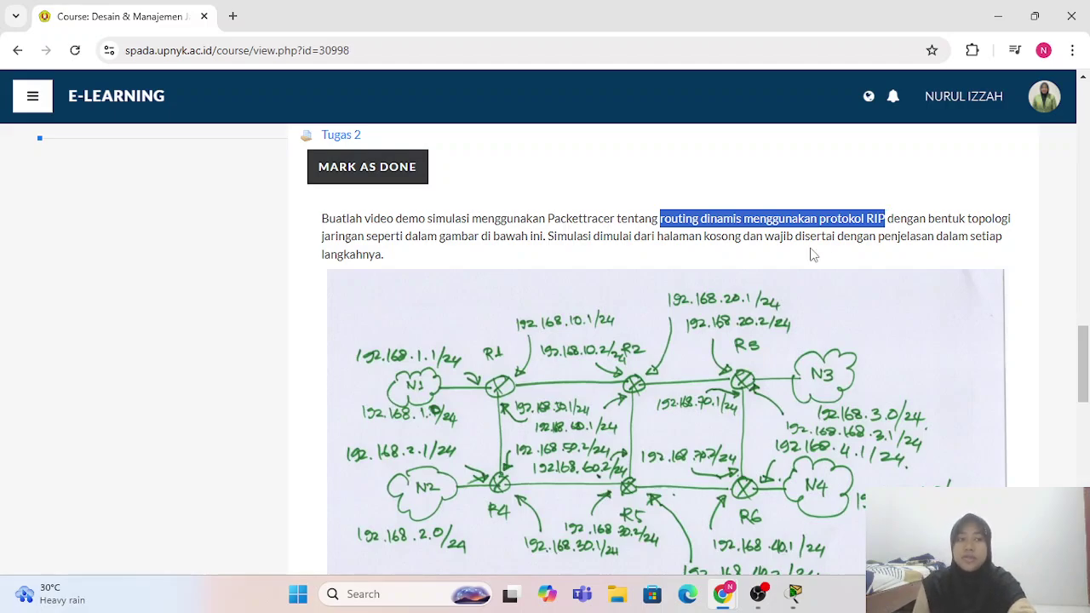
- Review the Tugas 2 assignment on dynamic routing with RIP and examine its hand-drawn network topology and IP addresses
{"action": "scroll", "coordinate": [813, 255], "scroll_direction": "up", "scroll_amount": 15}
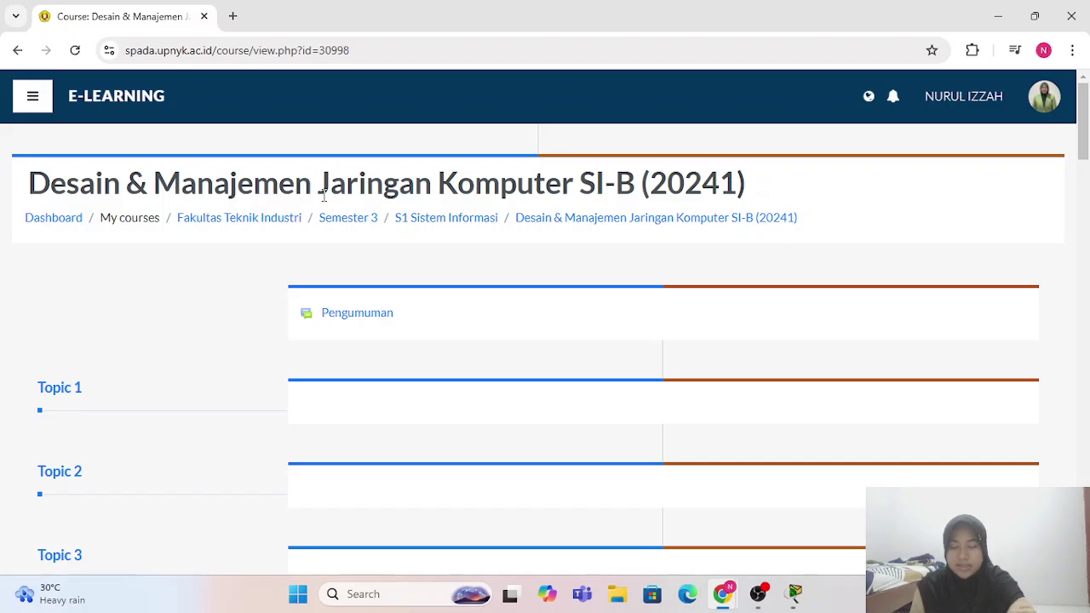
{"action": "scroll", "coordinate": [607, 415], "scroll_direction": "down", "scroll_amount": 15}
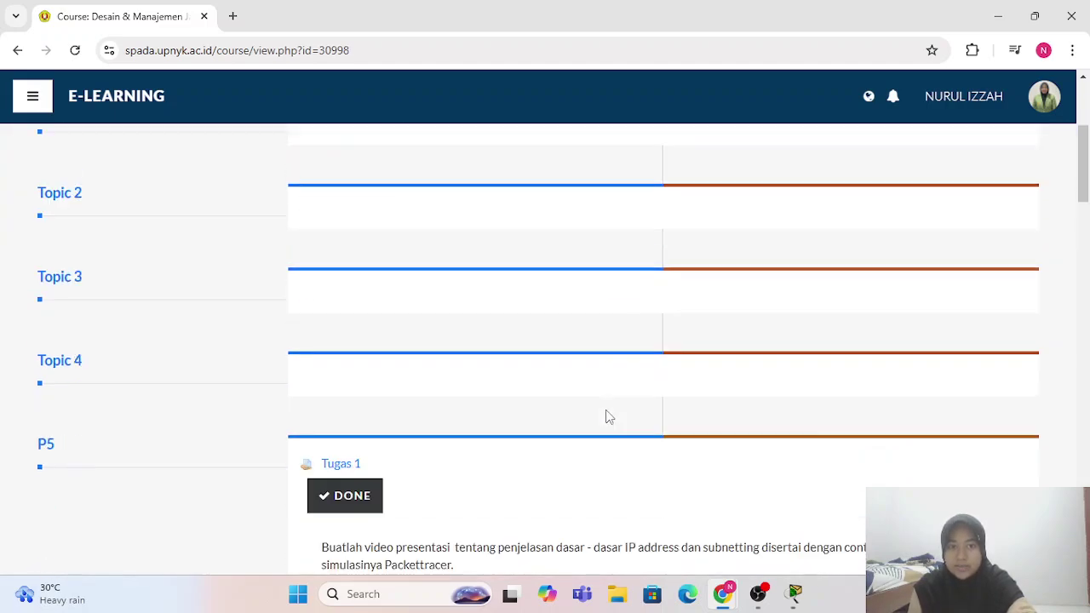
{"action": "scroll", "coordinate": [606, 414], "scroll_direction": "down", "scroll_amount": 6}
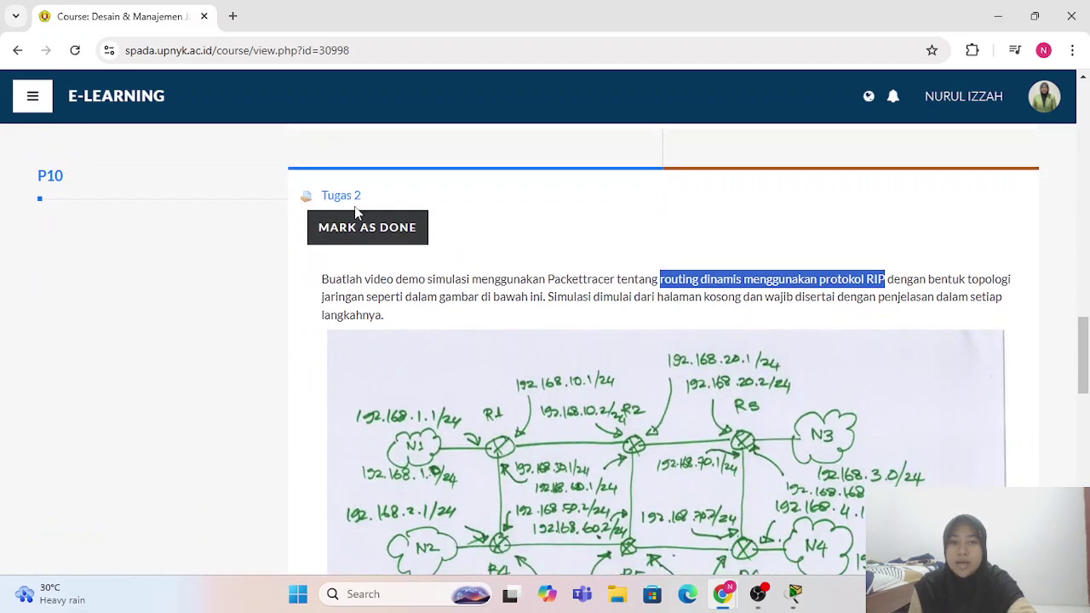
{"action": "scroll", "coordinate": [650, 247], "scroll_direction": "down", "scroll_amount": 1}
{"action": "left_click", "coordinate": [594, 268]}
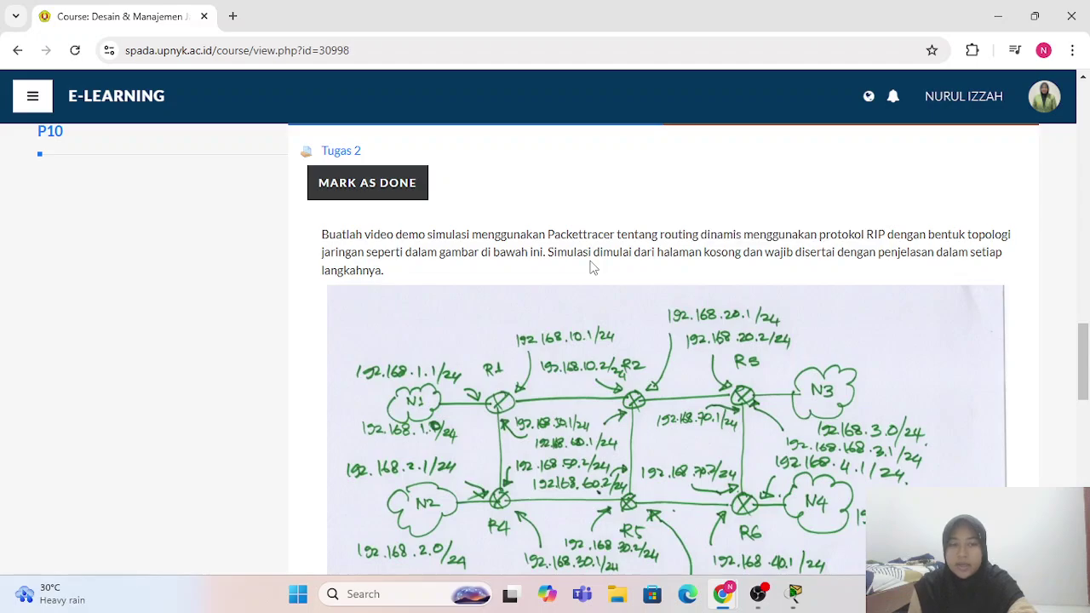
{"action": "scroll", "coordinate": [593, 268], "scroll_direction": "down", "scroll_amount": 2}
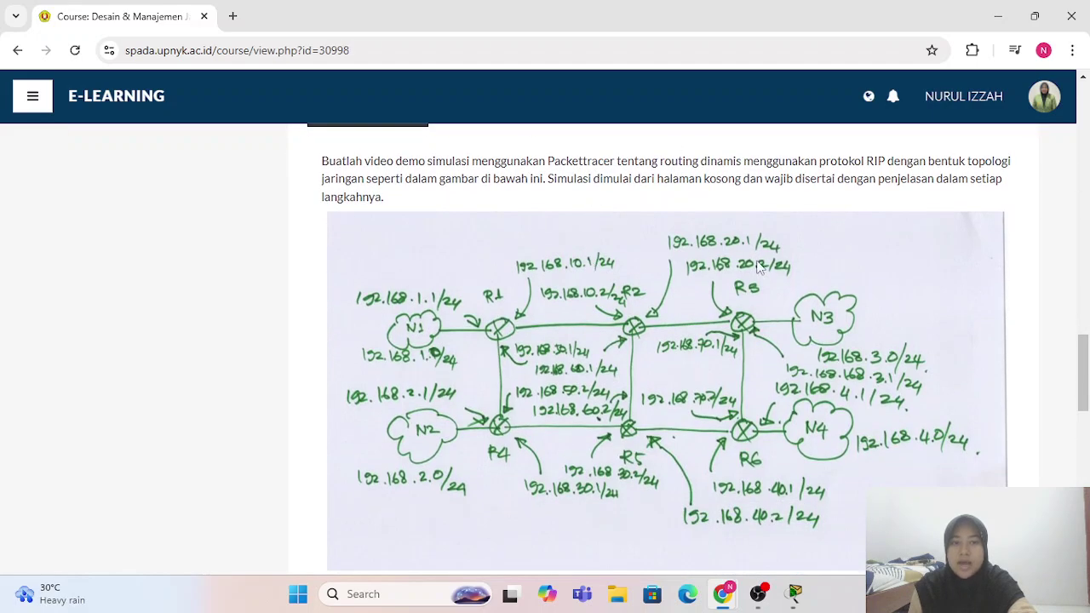
{"action": "scroll", "coordinate": [701, 373], "scroll_direction": "down", "scroll_amount": 1}
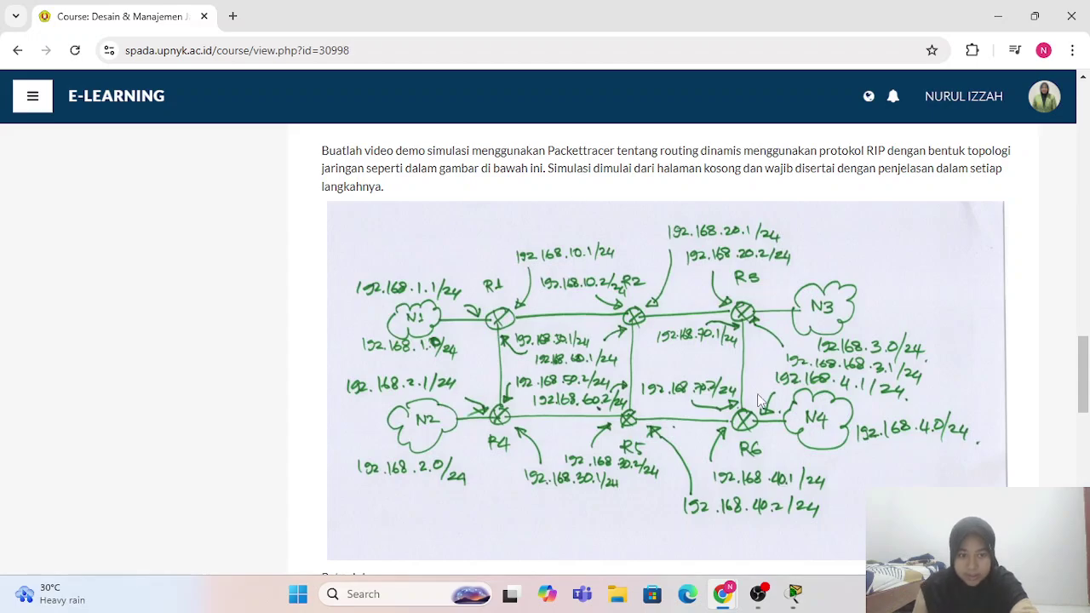
{"action": "scroll", "coordinate": [810, 460], "scroll_direction": "down", "scroll_amount": 1}
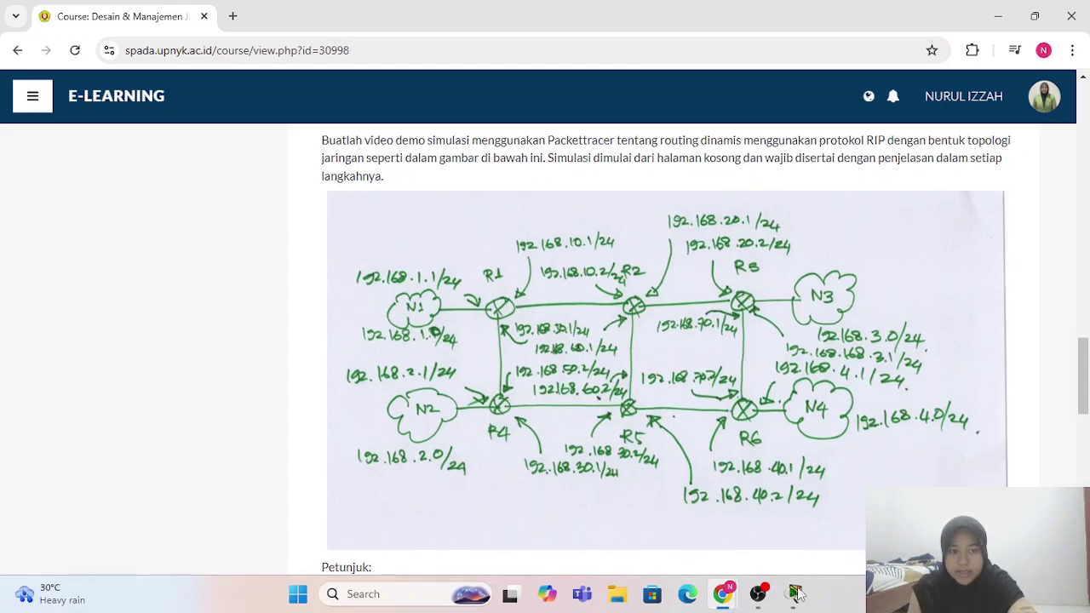
- Switch to Cisco Packet Tracer and place three PT-Router devices in a row across the upper part of the empty workspace
{"action": "left_click", "coordinate": [794, 594]}
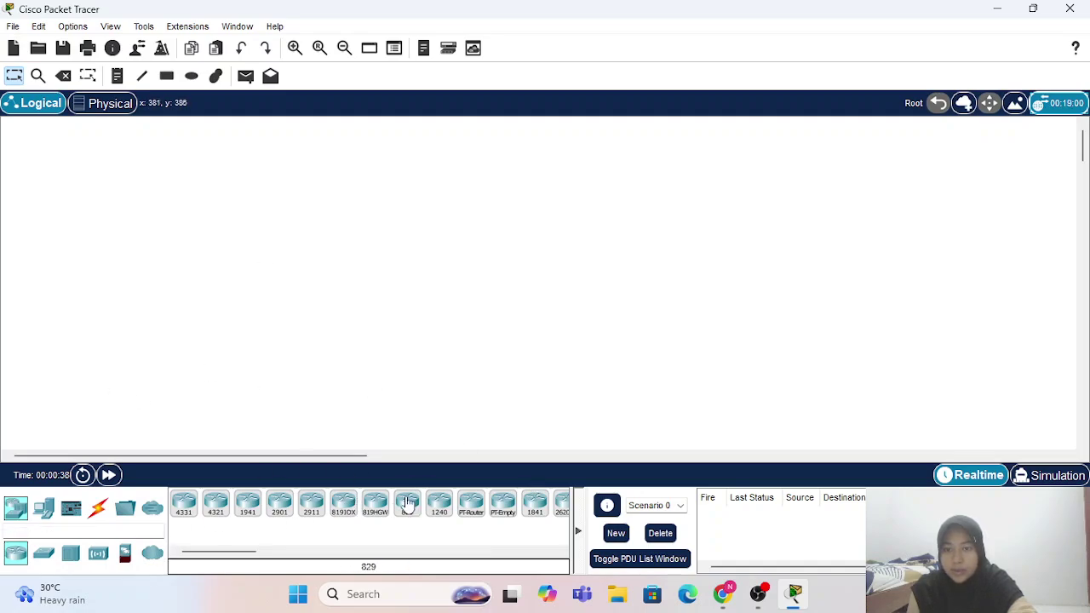
{"action": "left_click", "coordinate": [473, 508]}
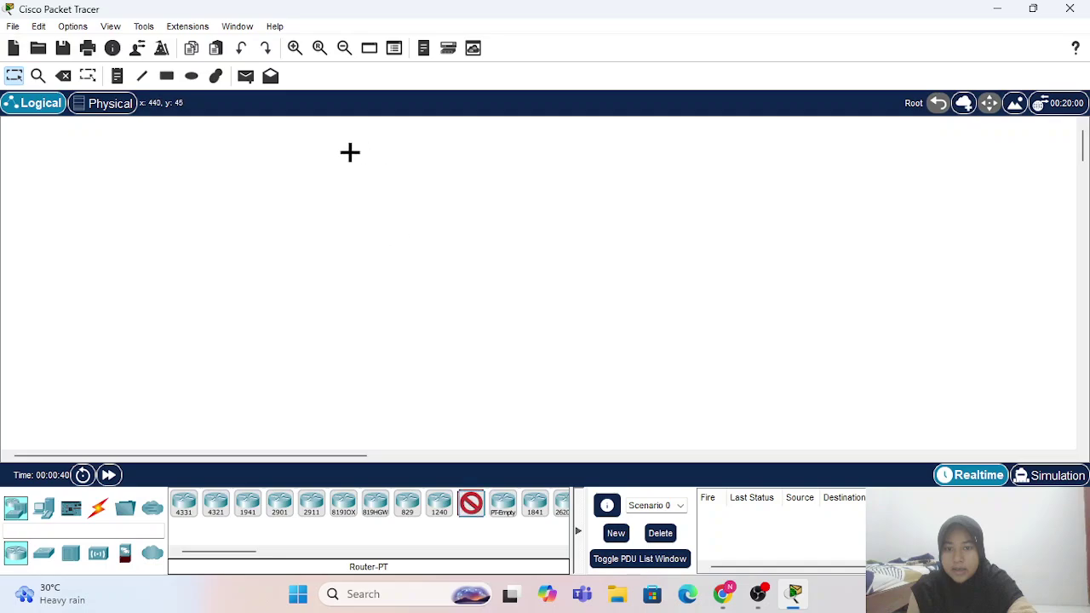
{"action": "left_click", "coordinate": [322, 197]}
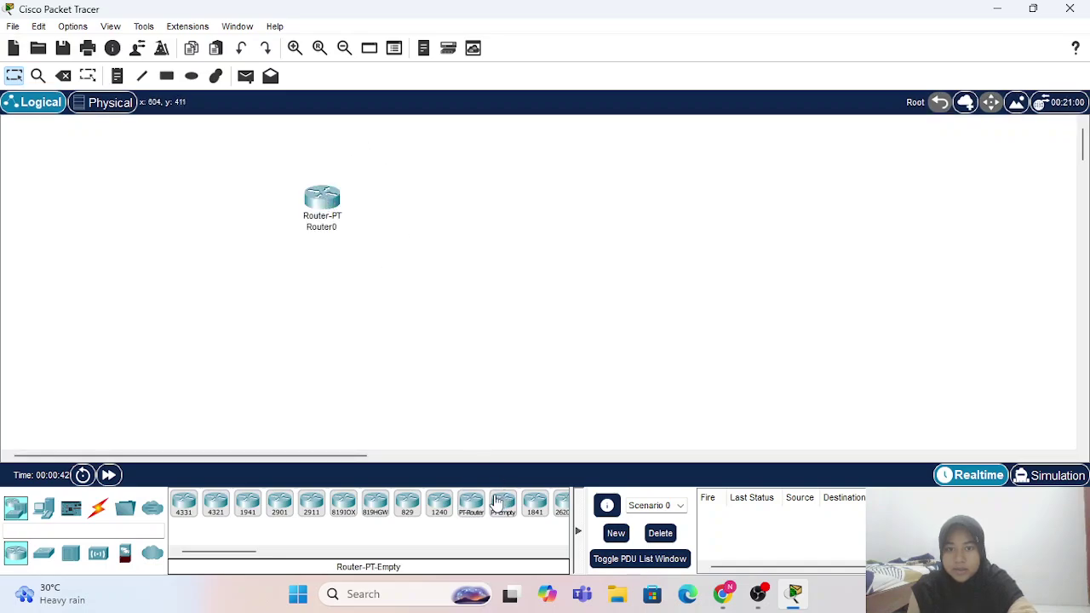
{"action": "left_click", "coordinate": [545, 199]}
{"action": "left_click", "coordinate": [471, 507]}
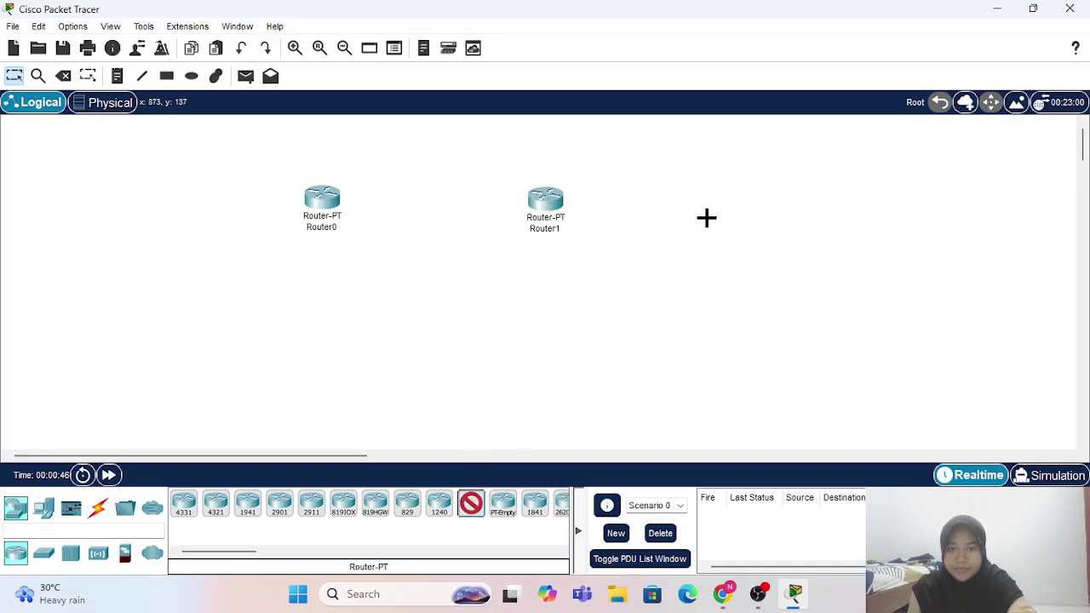
{"action": "left_click", "coordinate": [741, 202]}
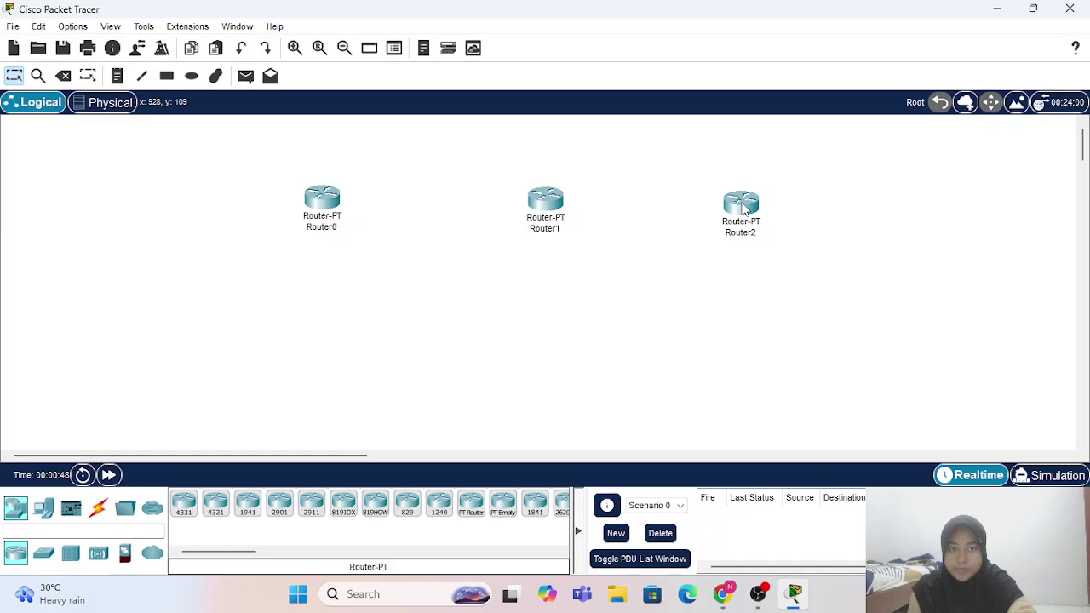
{"action": "left_click", "coordinate": [742, 205]}
{"action": "left_click", "coordinate": [859, 23]}
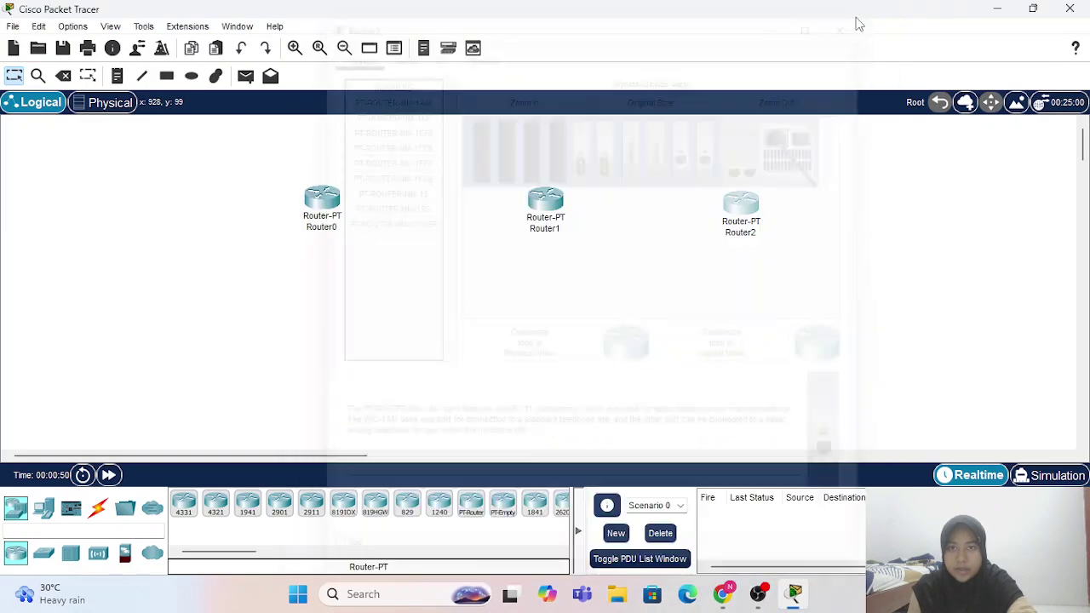
- Place three more PT-Router devices in a second row, one below each of the upper routers
{"action": "left_click", "coordinate": [464, 514]}
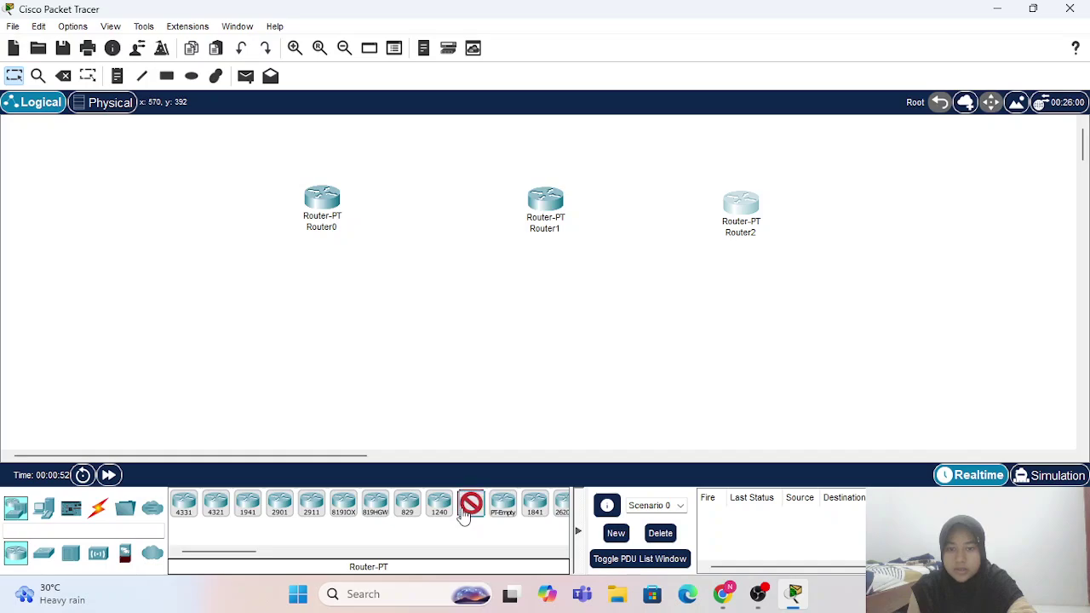
{"action": "left_click", "coordinate": [315, 354]}
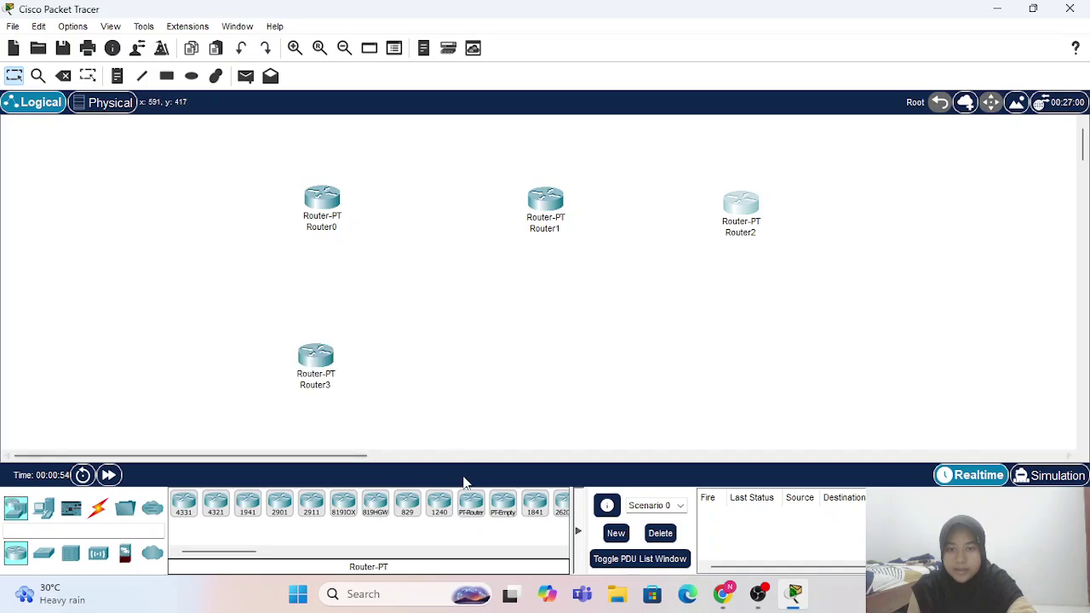
{"action": "left_click", "coordinate": [473, 504]}
{"action": "left_click", "coordinate": [551, 355]}
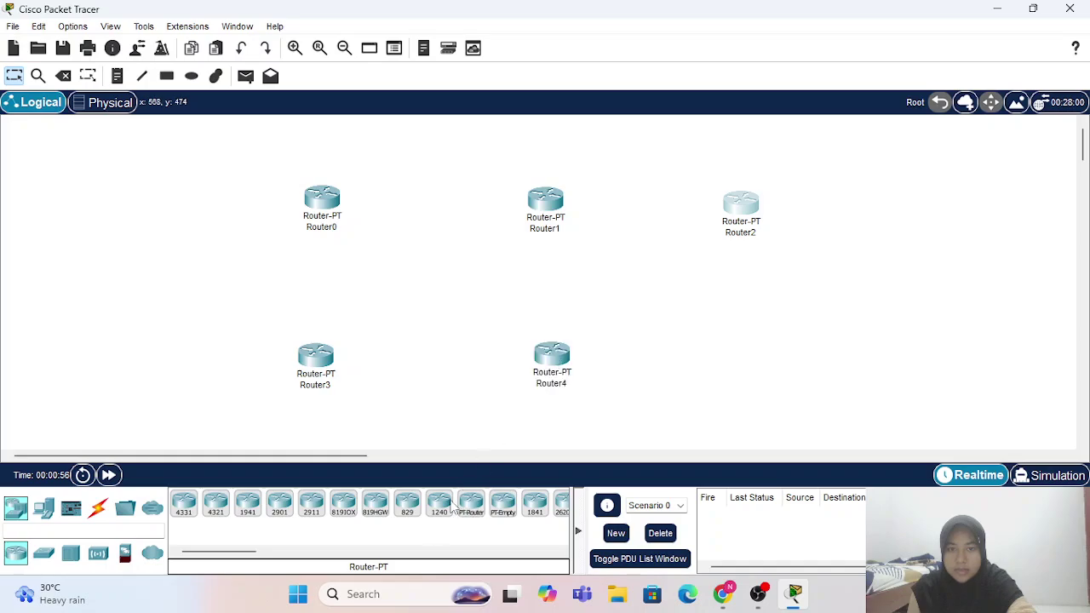
{"action": "left_click", "coordinate": [470, 506]}
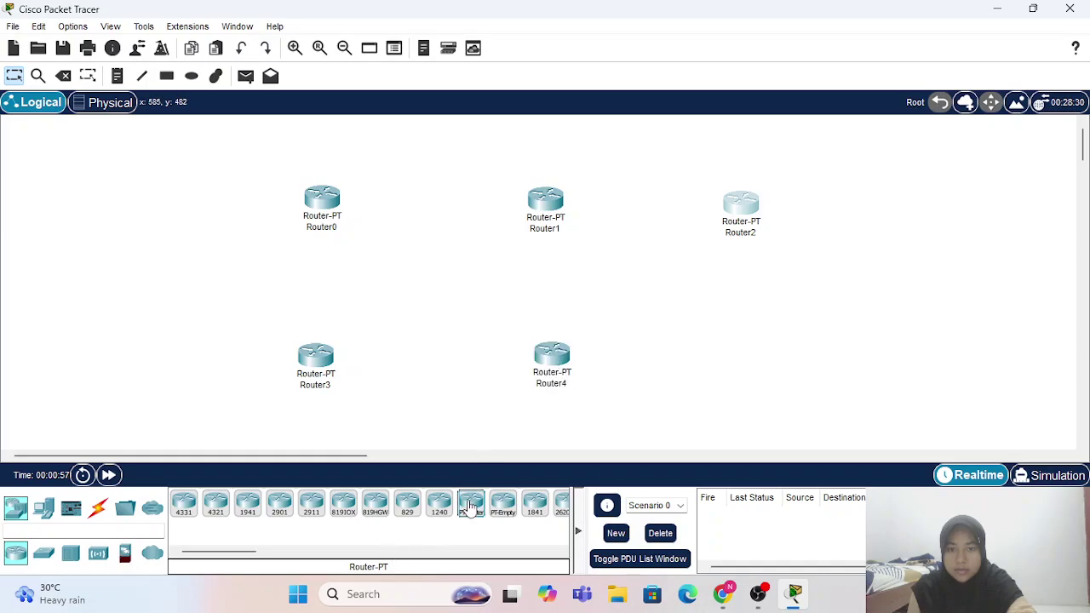
{"action": "left_click", "coordinate": [749, 358]}
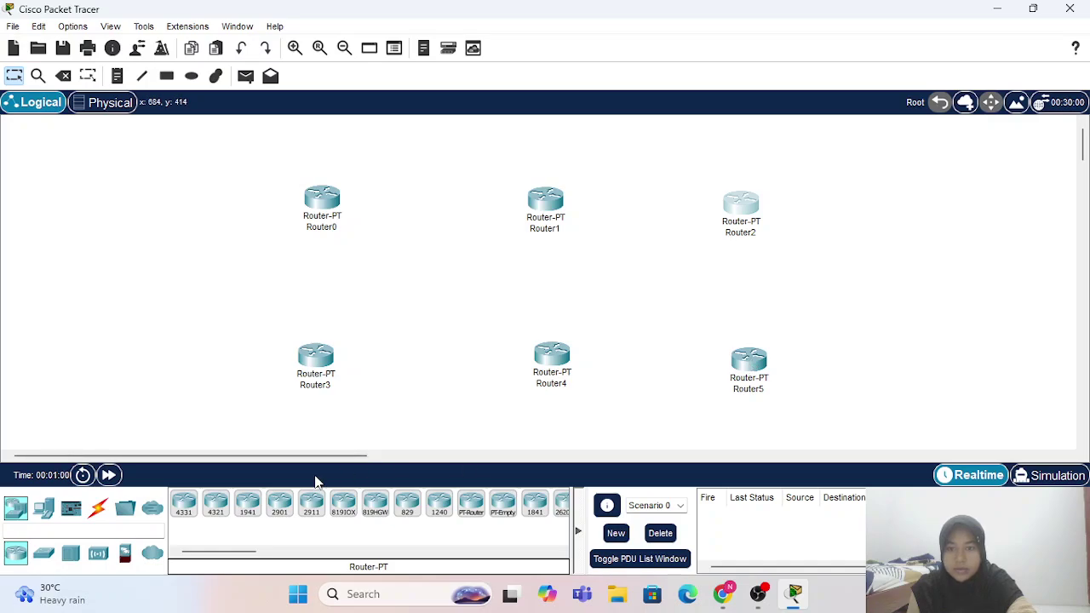
- Place four PT-Switch devices, one on the outer side of each of the four corner routers
{"action": "left_click", "coordinate": [46, 553]}
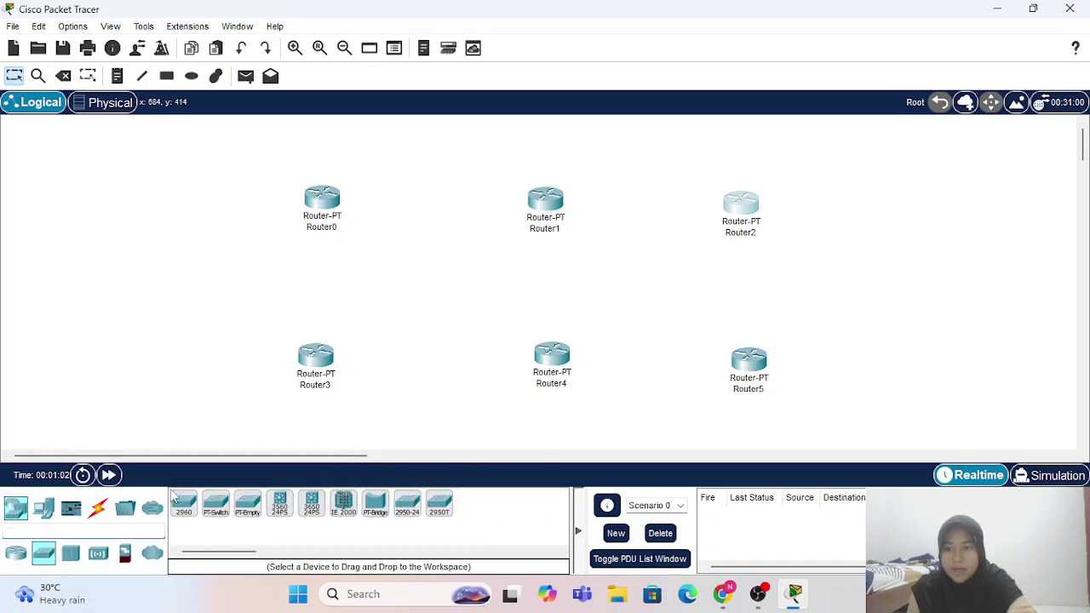
{"action": "left_click", "coordinate": [214, 515]}
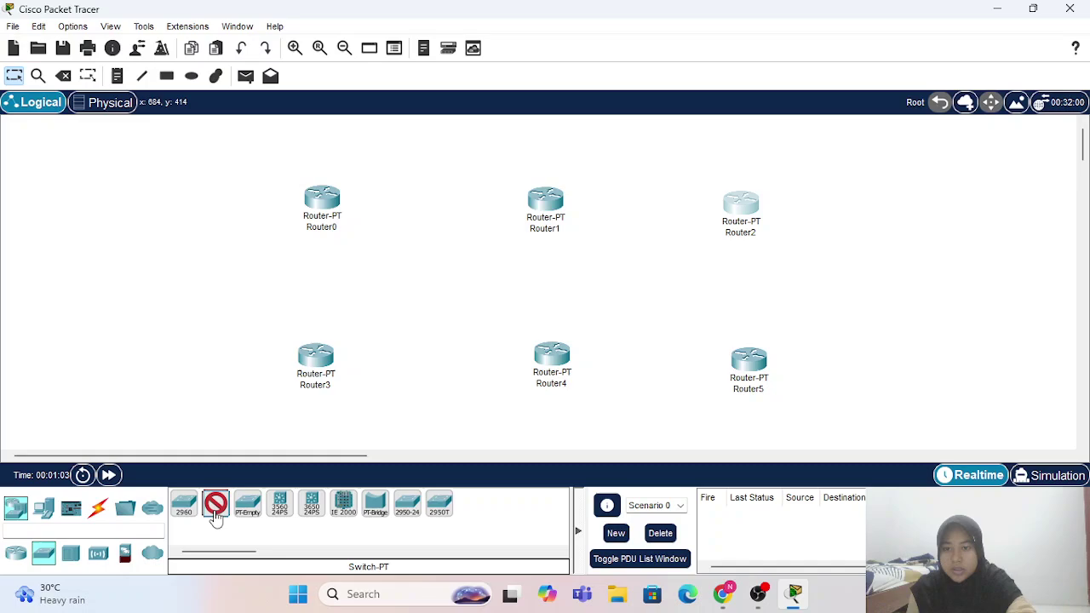
{"action": "left_click", "coordinate": [178, 194]}
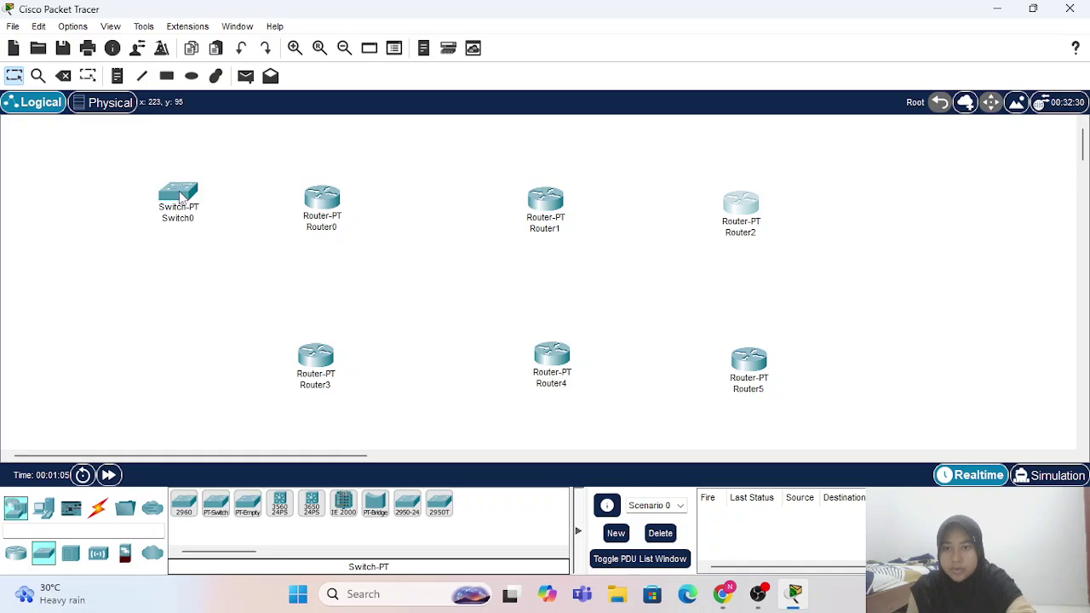
{"action": "left_click", "coordinate": [213, 506]}
{"action": "left_click", "coordinate": [179, 373]}
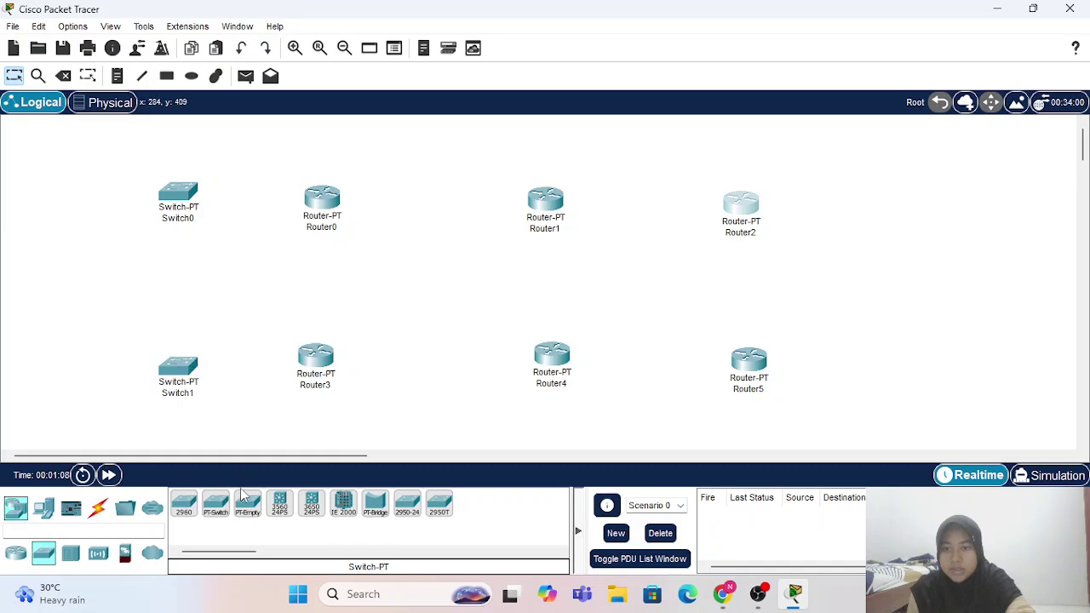
{"action": "left_click", "coordinate": [216, 507]}
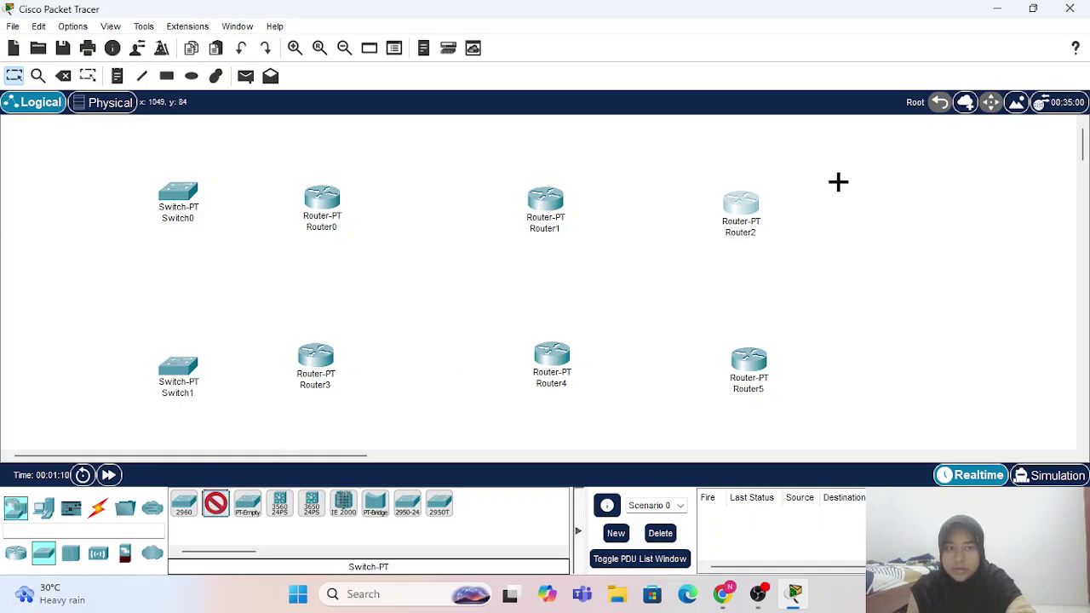
{"action": "left_click", "coordinate": [851, 186]}
{"action": "left_click", "coordinate": [214, 504]}
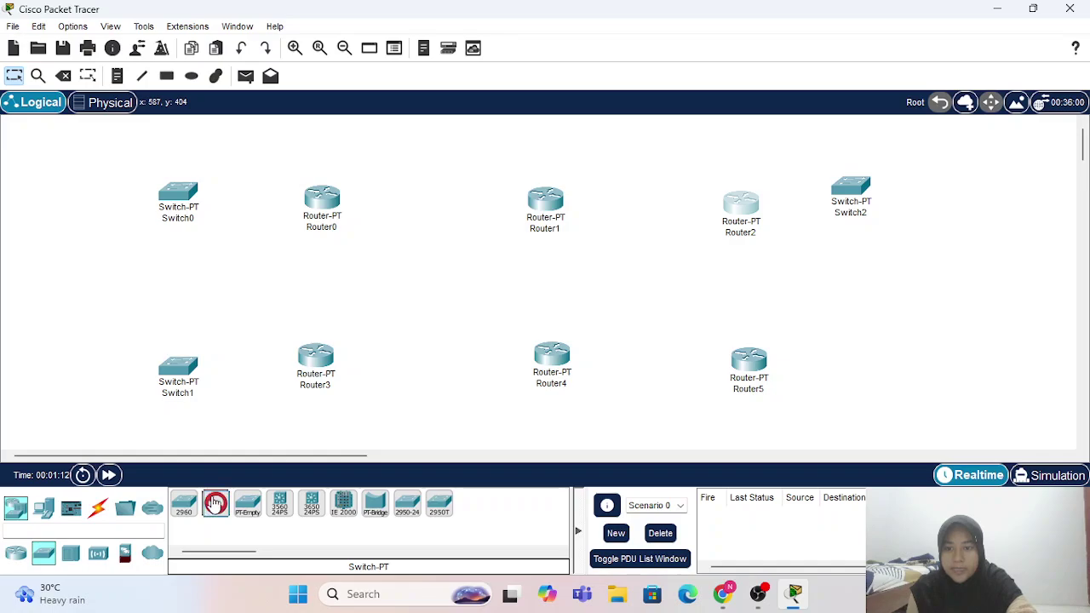
{"action": "left_click", "coordinate": [863, 357]}
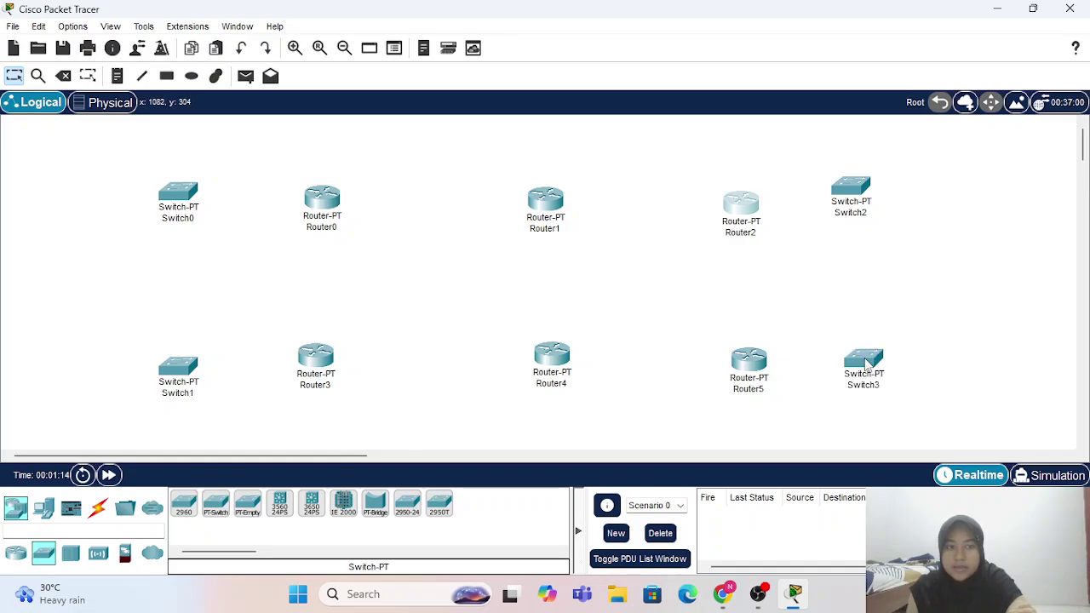
- Place four PCs in the outer corners, one near each switch, and shift Switch2 slightly down to line up with Router2
{"action": "left_click", "coordinate": [39, 511]}
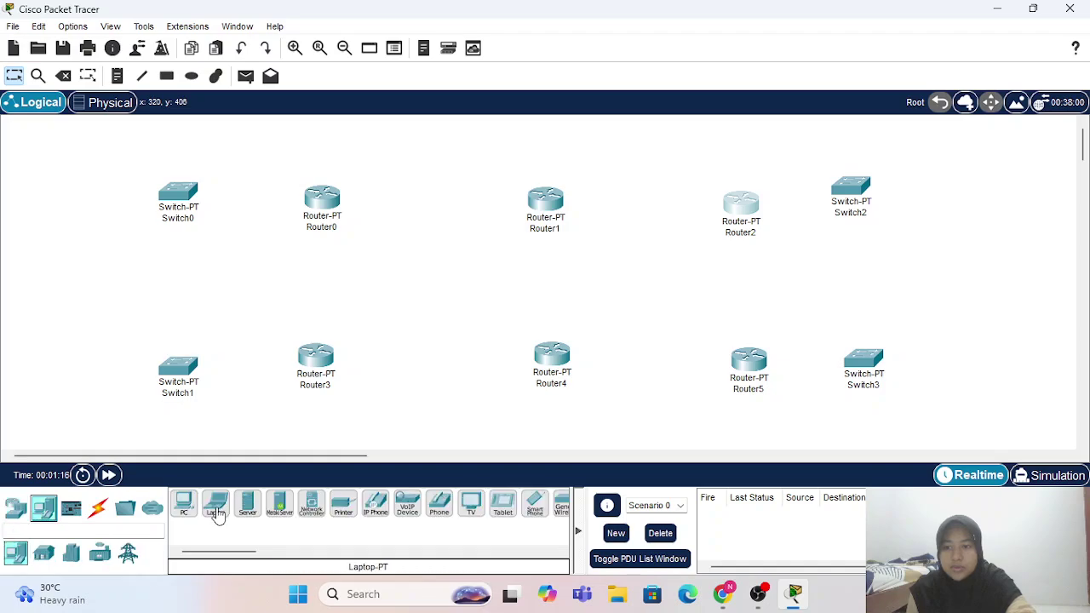
{"action": "left_click", "coordinate": [184, 504]}
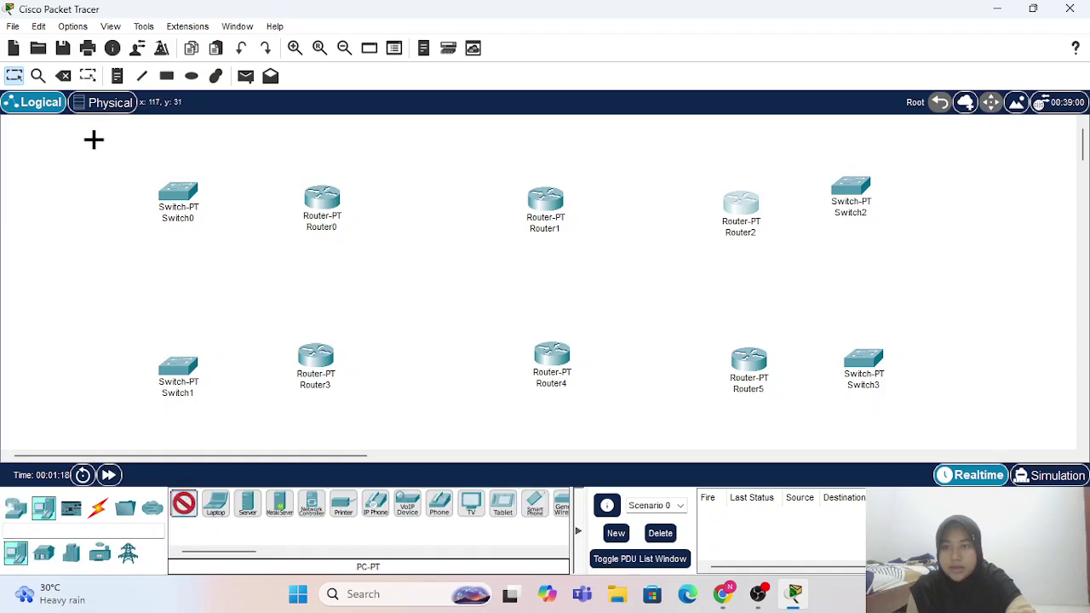
{"action": "left_click", "coordinate": [93, 143]}
{"action": "left_click", "coordinate": [182, 504]}
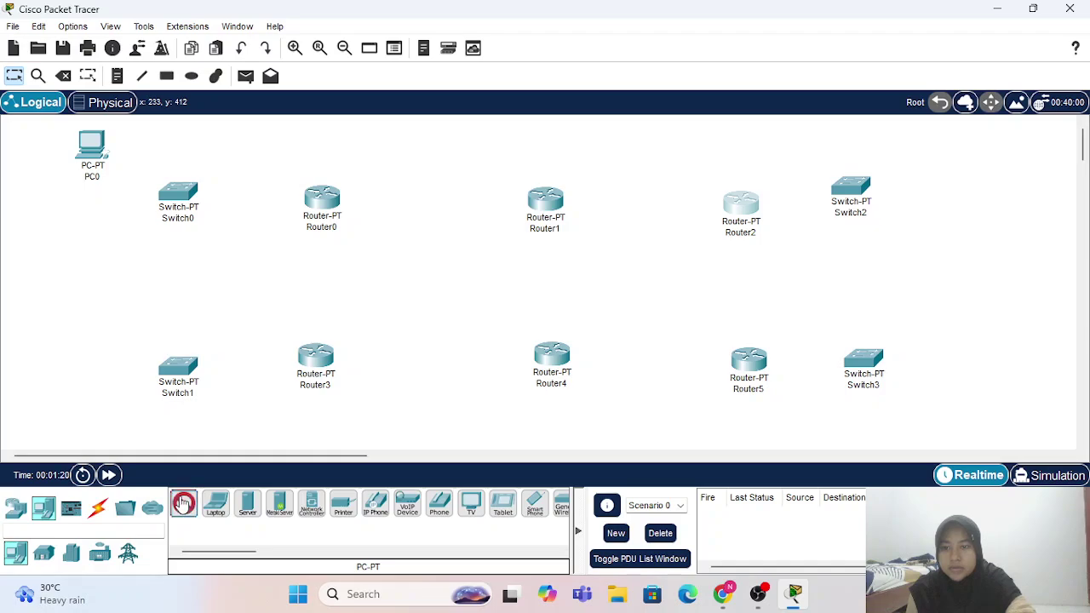
{"action": "left_click", "coordinate": [83, 403]}
{"action": "left_click", "coordinate": [185, 505]}
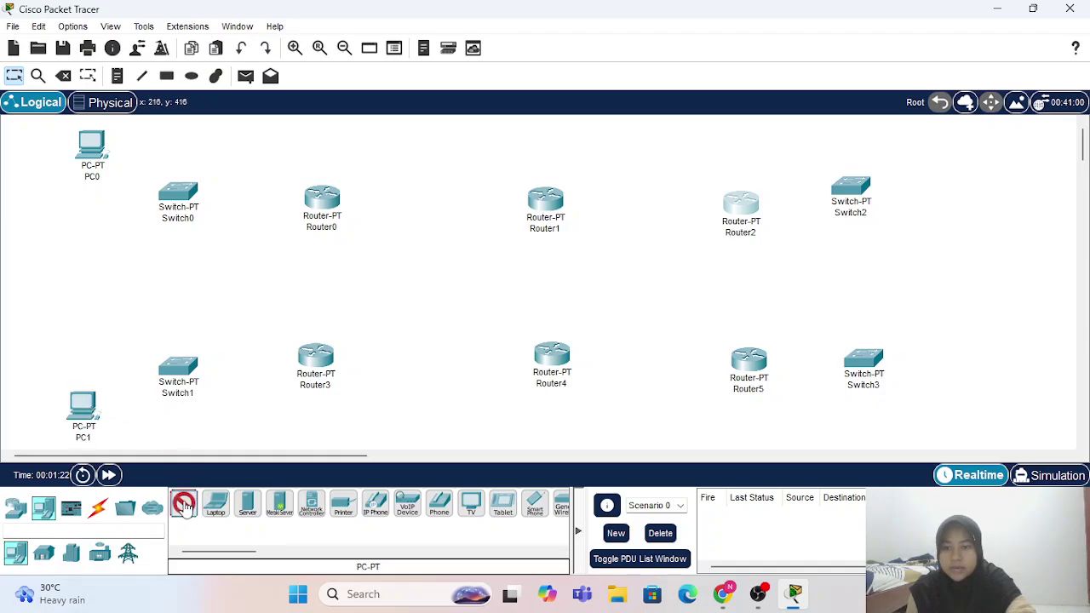
{"action": "left_click", "coordinate": [939, 137]}
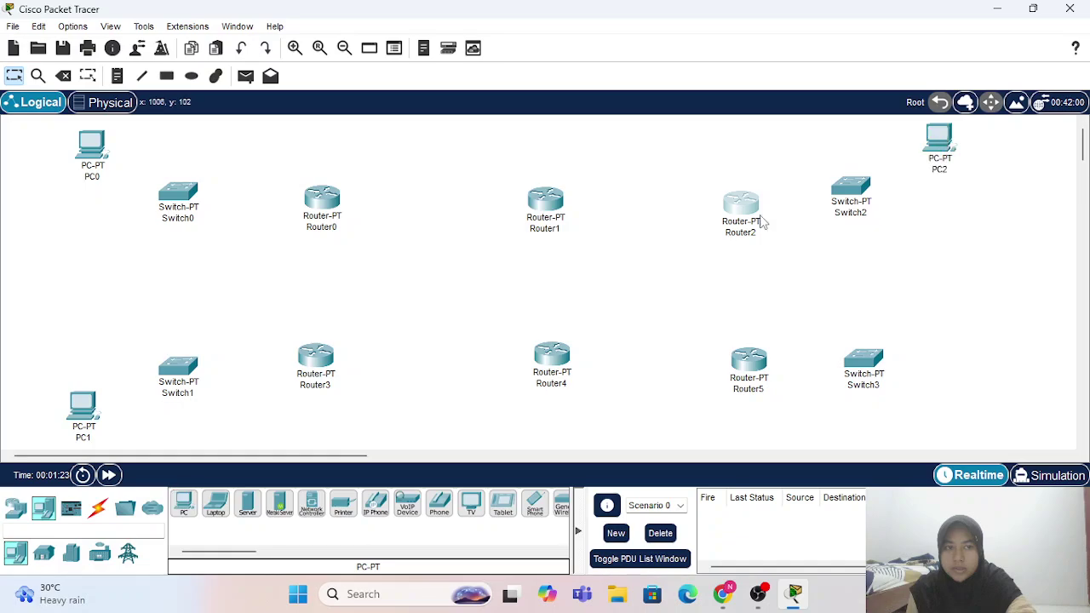
{"action": "left_click", "coordinate": [184, 504]}
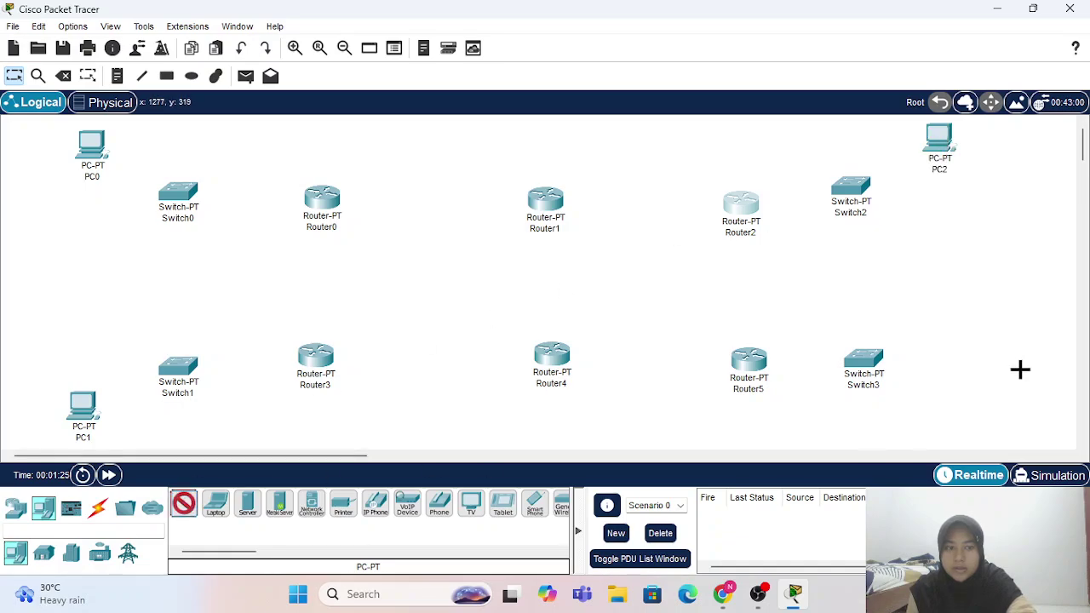
{"action": "left_click", "coordinate": [940, 402]}
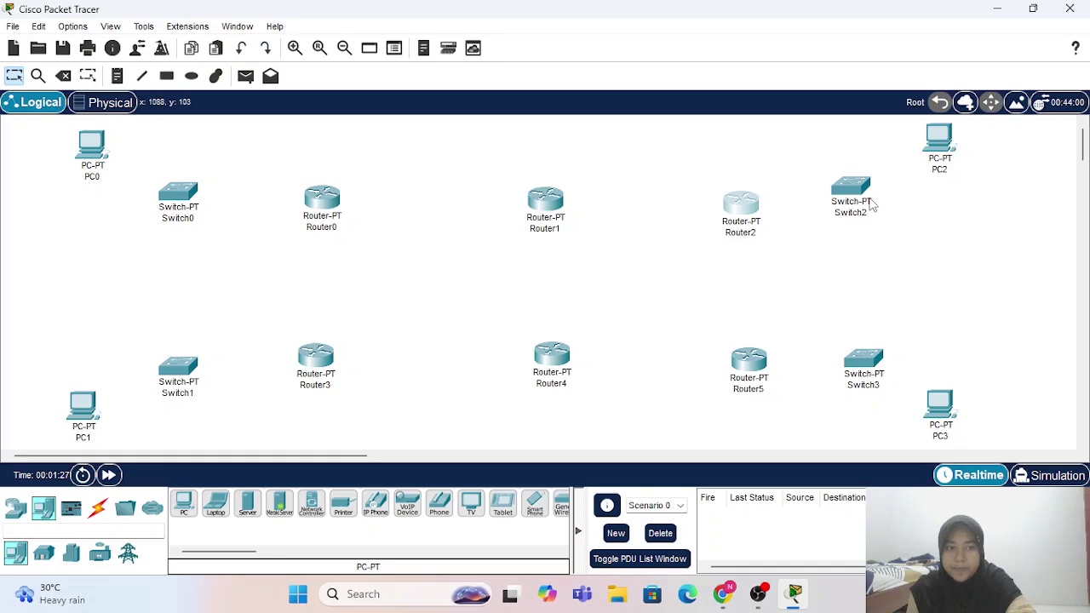
{"action": "left_click_drag", "start_coordinate": [860, 195], "coordinate": [859, 210]}
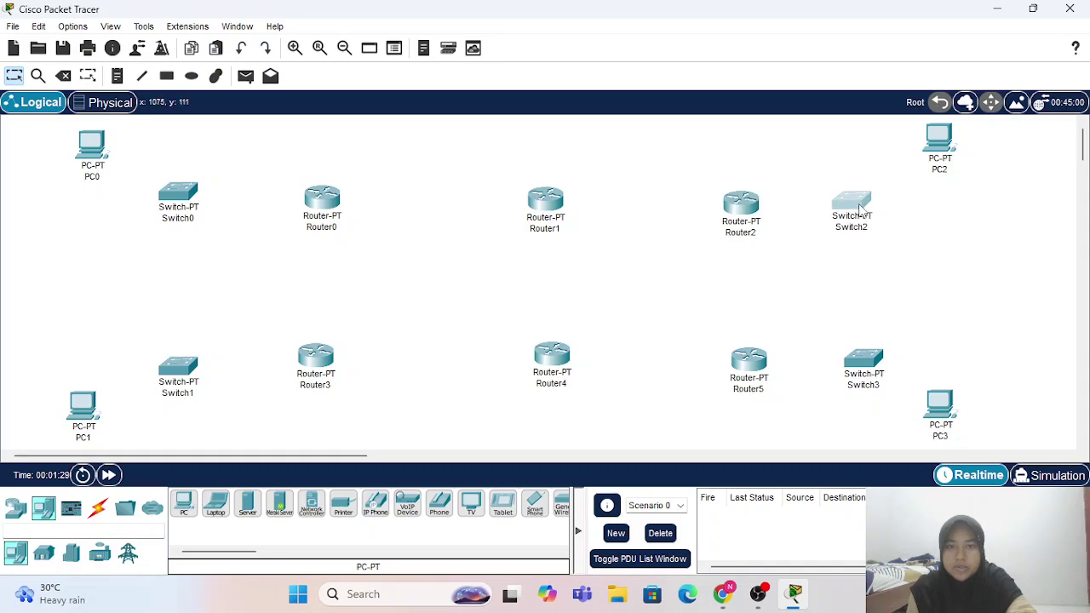
{"action": "left_click", "coordinate": [960, 249]}
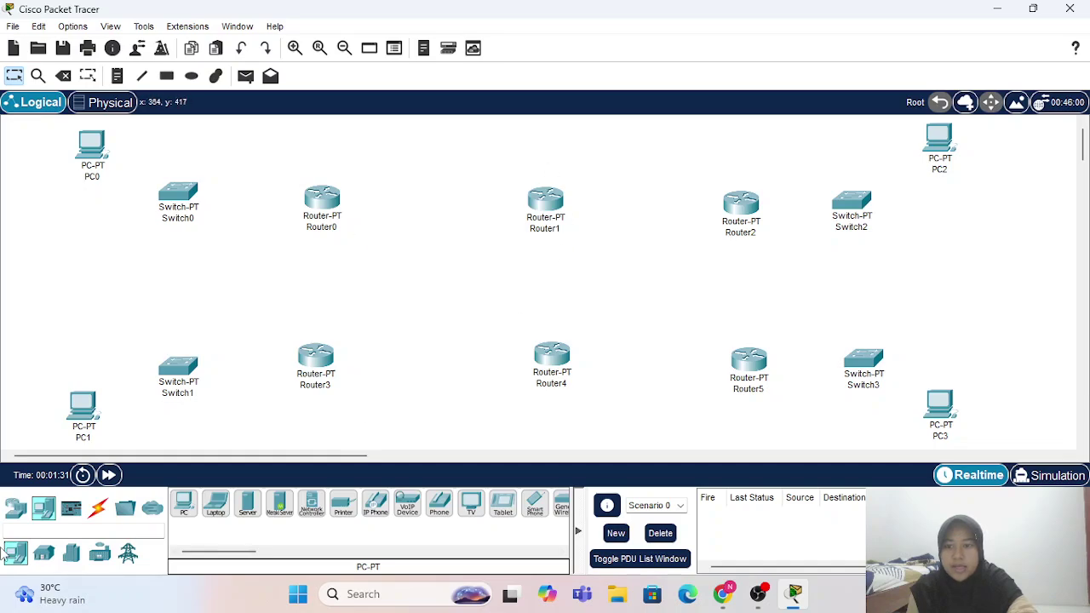
- Connect Router0's FastEthernet0/0 to Router1's FastEthernet0/0 with a copper cross-over cable
{"action": "left_click", "coordinate": [98, 508]}
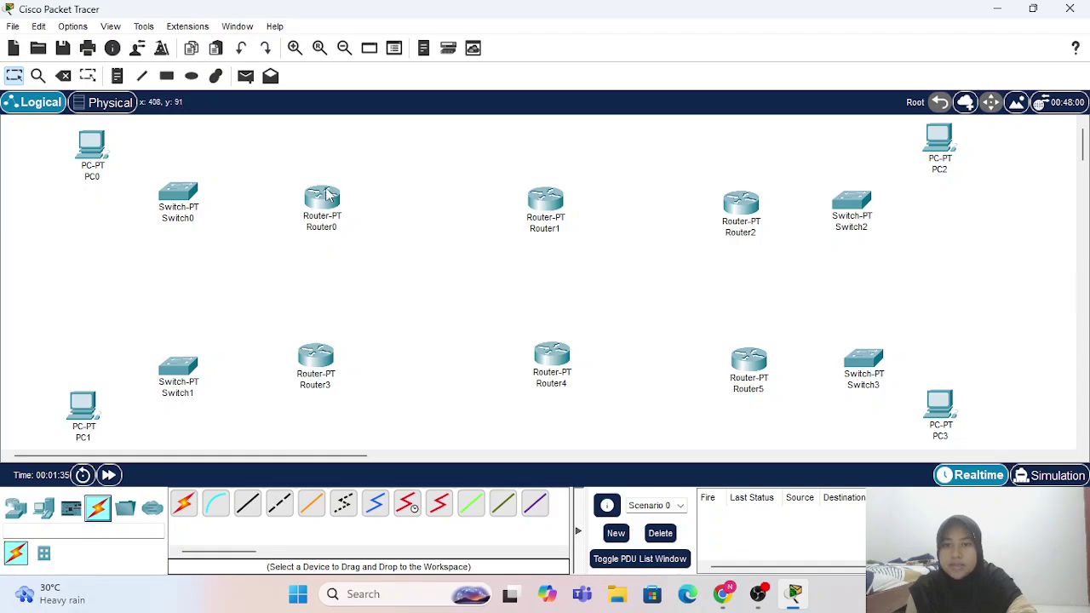
{"action": "left_click", "coordinate": [281, 504]}
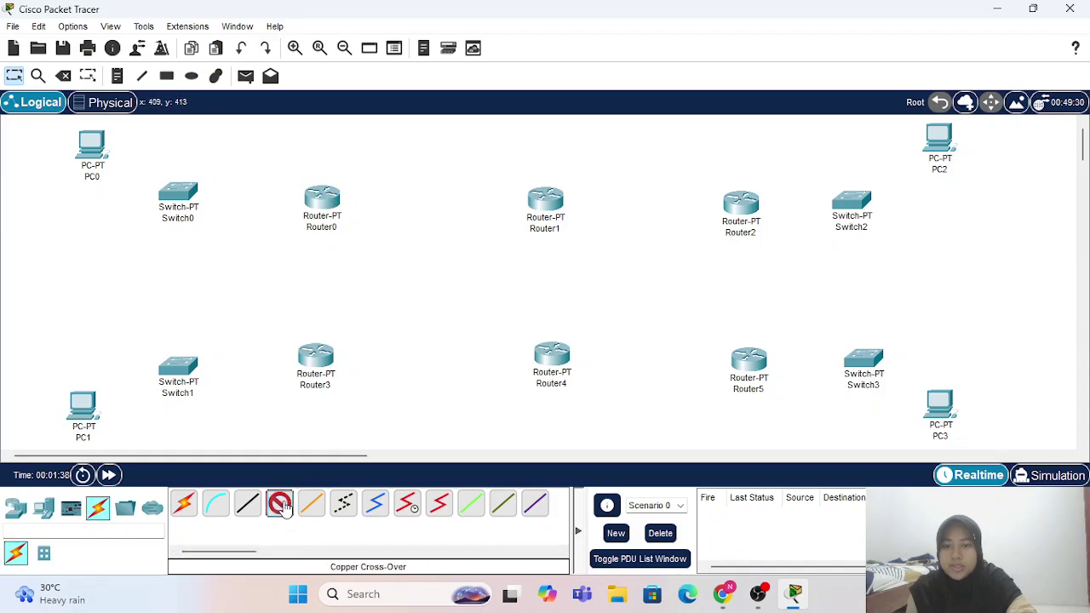
{"action": "left_click", "coordinate": [332, 196]}
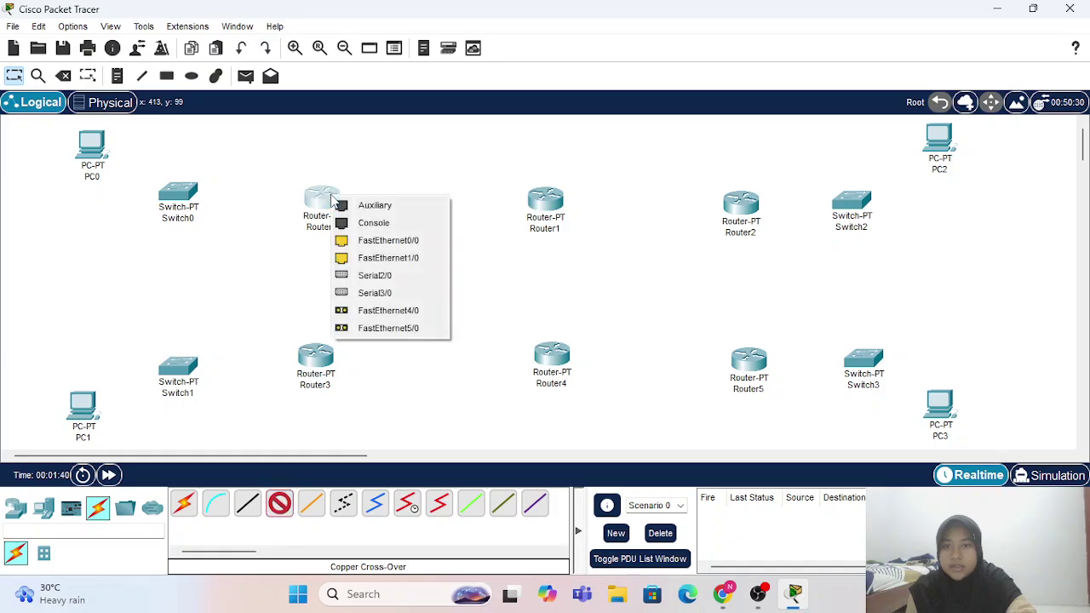
{"action": "left_click", "coordinate": [407, 241]}
{"action": "left_click", "coordinate": [545, 203]}
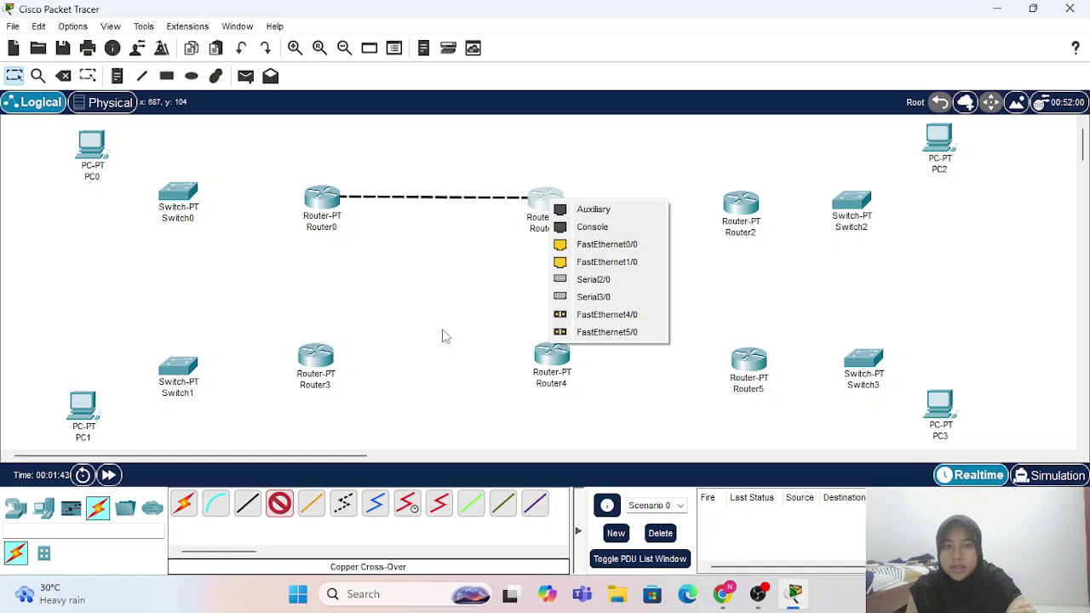
{"action": "left_click", "coordinate": [597, 246]}
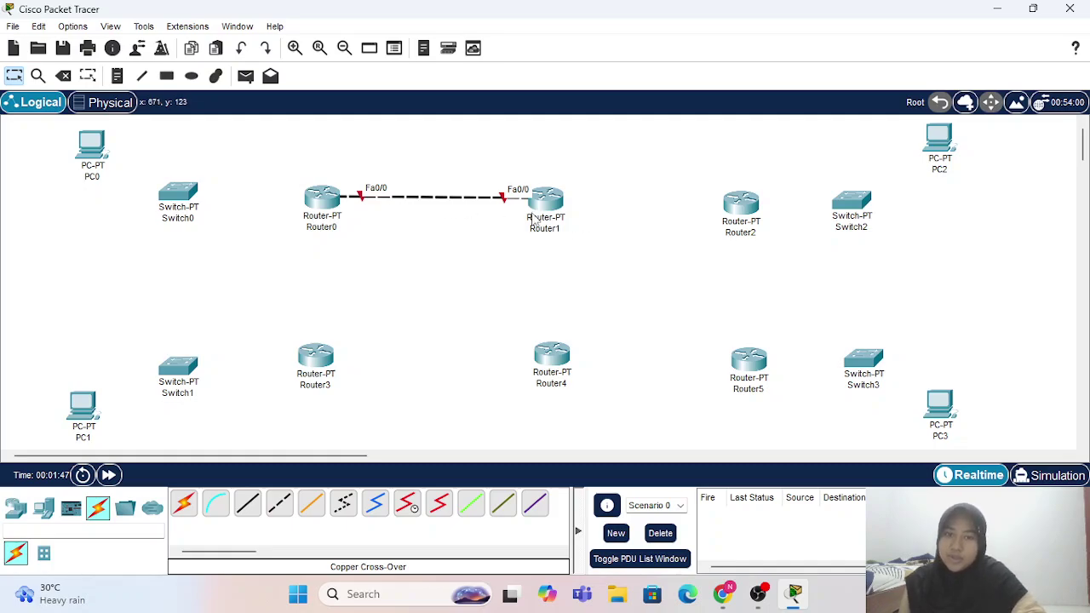
- Replace Router0's Serial2/0 module with a PT-ROUTER-NM-1CFE module, powering the router off for the swap and back on
{"action": "left_click", "coordinate": [331, 207]}
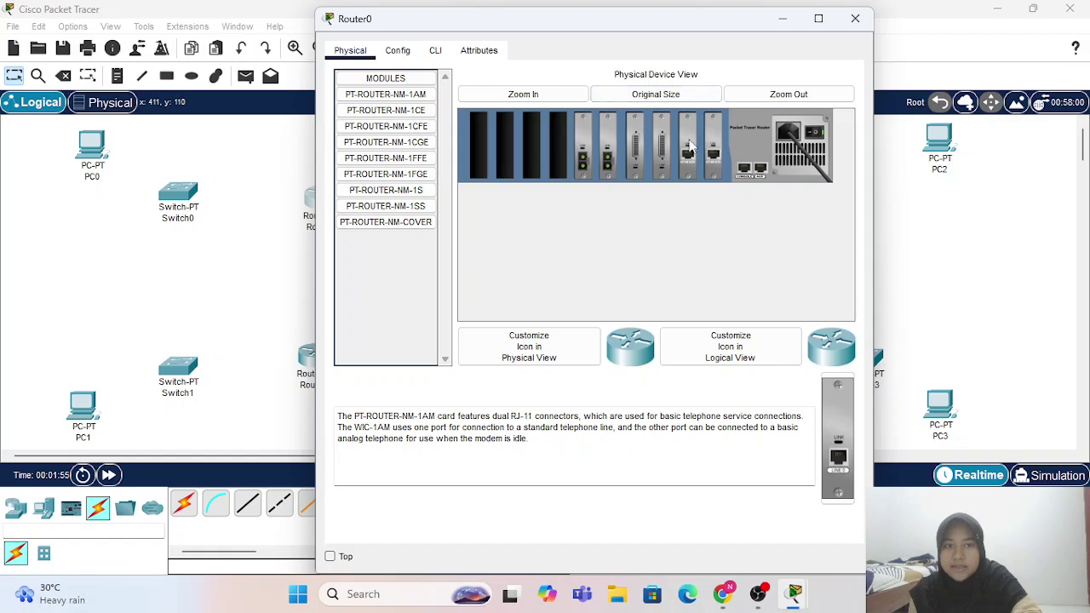
{"action": "left_click", "coordinate": [855, 18]}
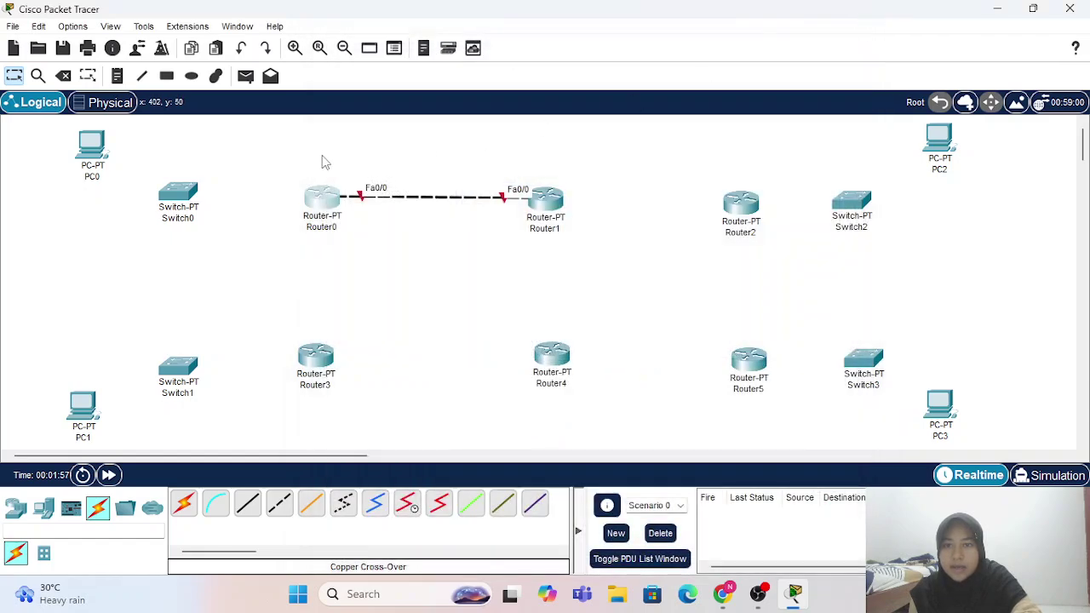
{"action": "left_click", "coordinate": [325, 199]}
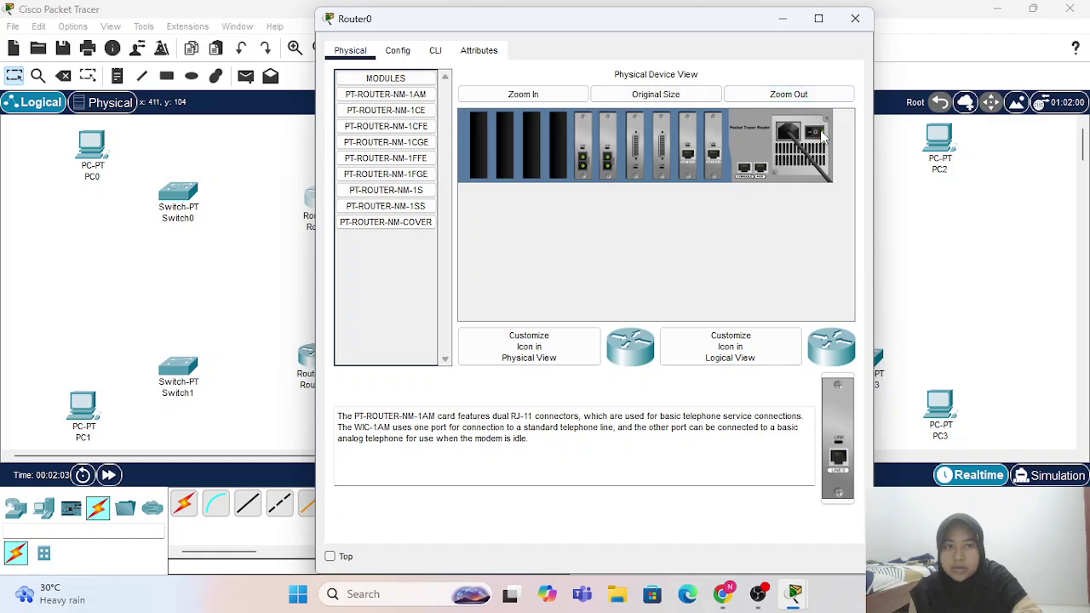
{"action": "left_click_drag", "start_coordinate": [659, 144], "coordinate": [381, 257]}
{"action": "left_click_drag", "start_coordinate": [386, 128], "coordinate": [660, 149]}
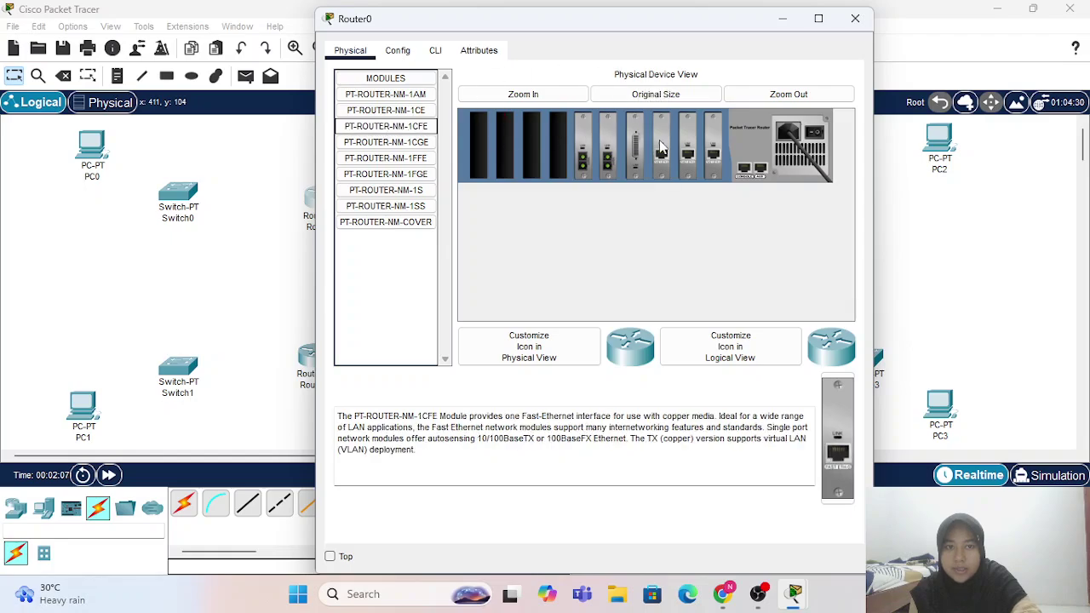
{"action": "left_click", "coordinate": [855, 18]}
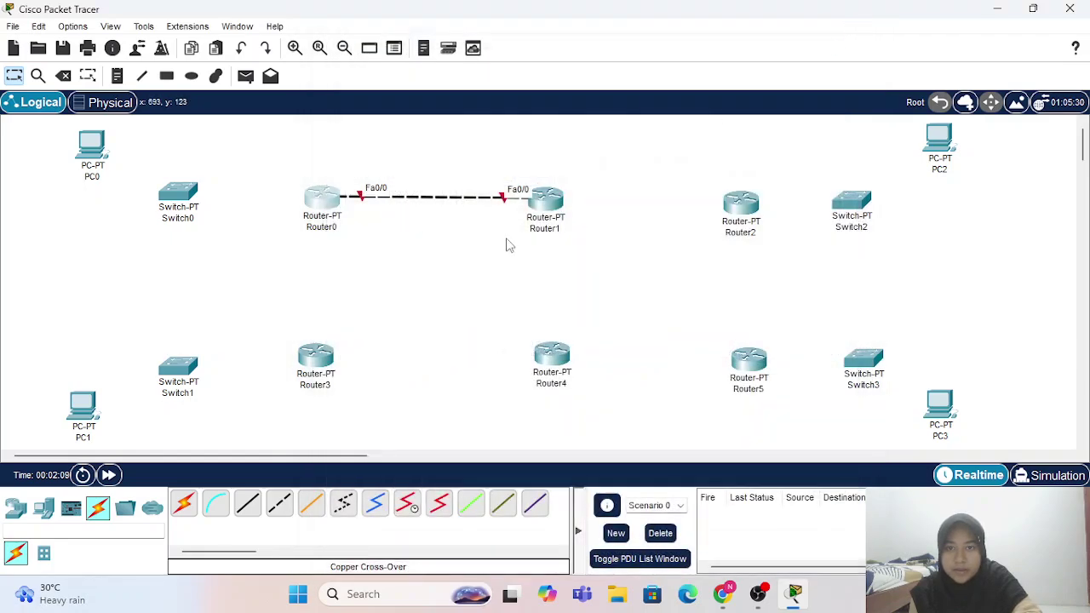
- Swap Router3's Serial2/0 module for a PT-ROUTER-NM-1CFE module while it is powered off, and restore its power
{"action": "left_click", "coordinate": [324, 360]}
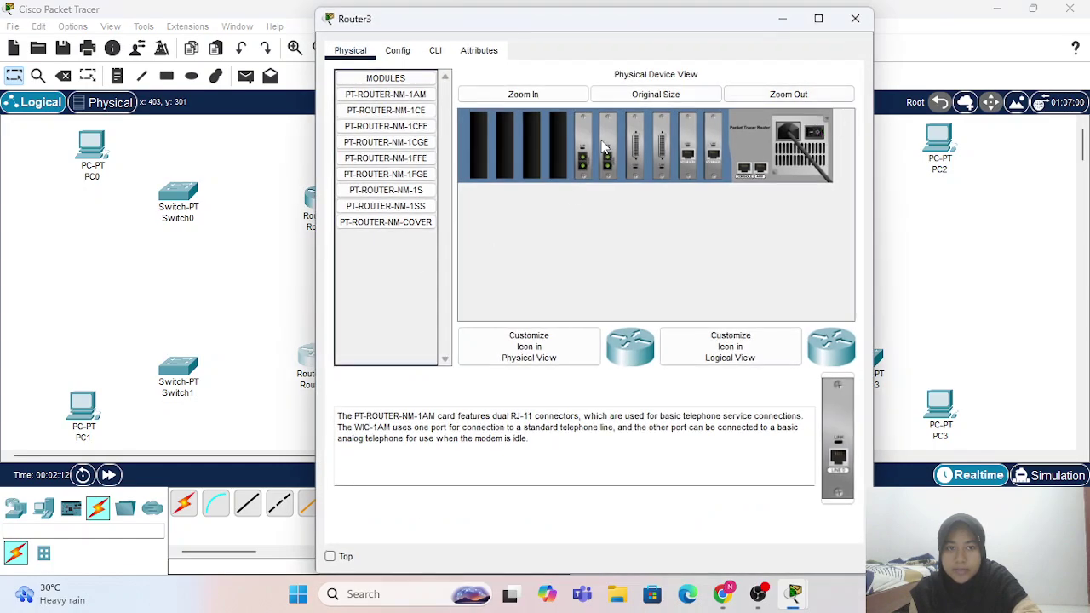
{"action": "left_click_drag", "start_coordinate": [664, 151], "coordinate": [401, 306]}
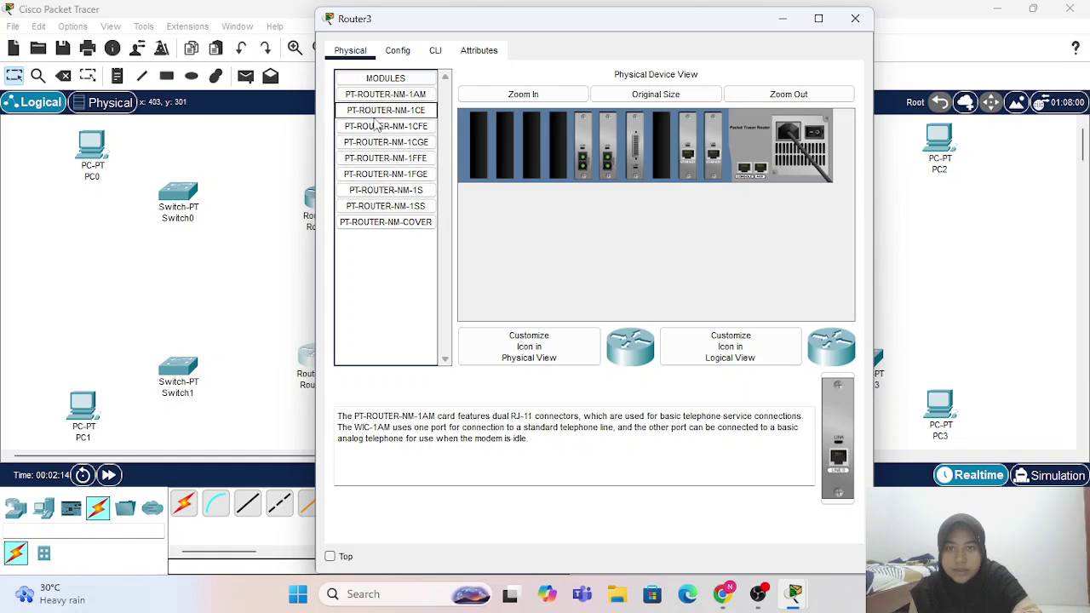
{"action": "left_click_drag", "start_coordinate": [382, 134], "coordinate": [660, 152]}
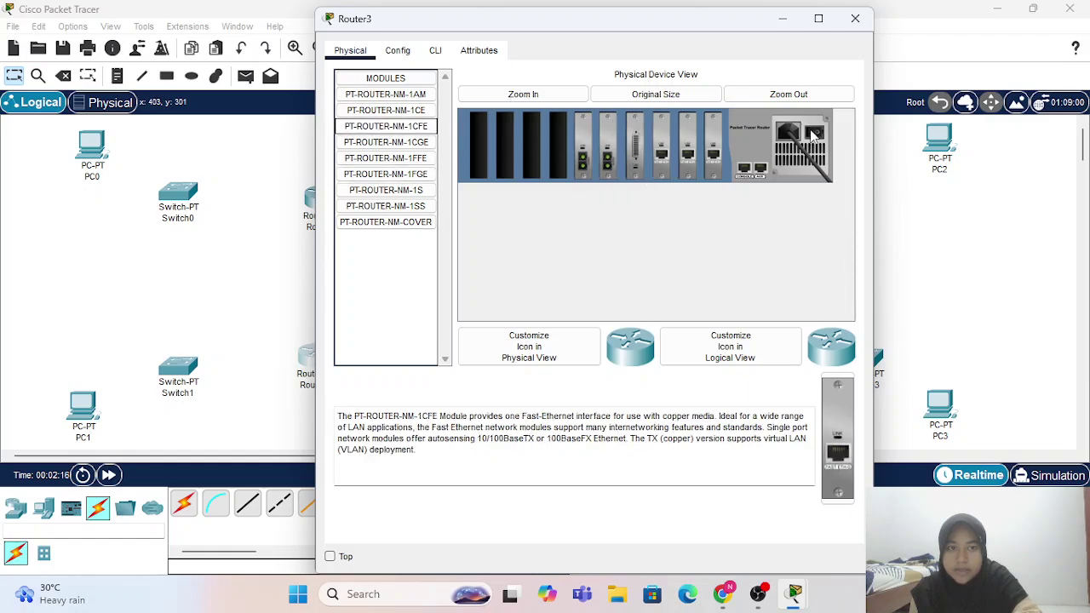
{"action": "left_click", "coordinate": [813, 135]}
{"action": "left_click", "coordinate": [855, 18]}
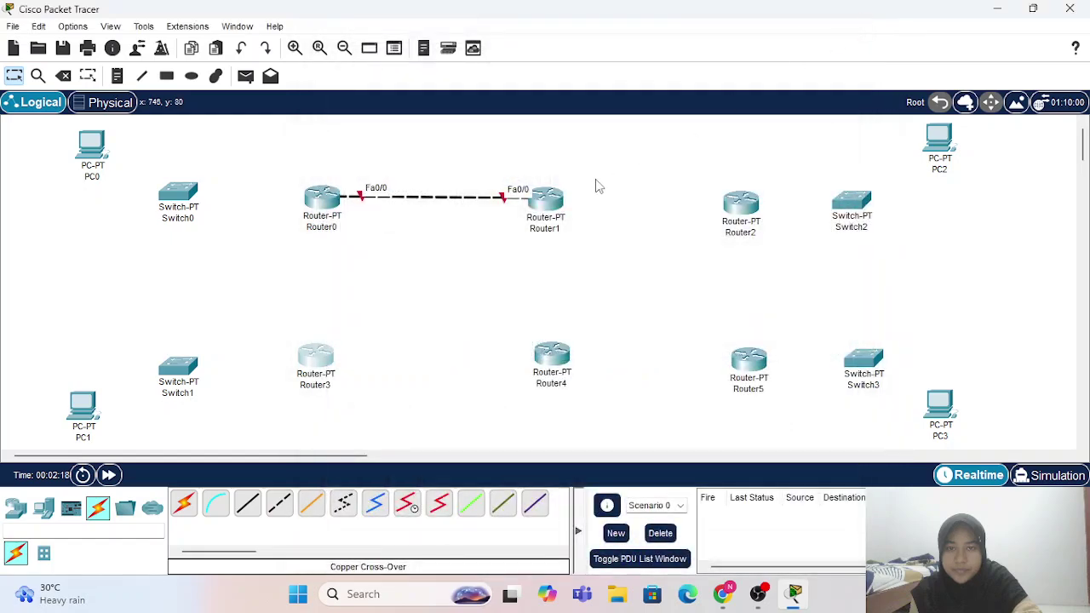
- Replace Router1's Serial2/0 module with a PT-ROUTER-NM-1CFE module while it is powered off, and switch it back on
{"action": "left_click", "coordinate": [551, 204]}
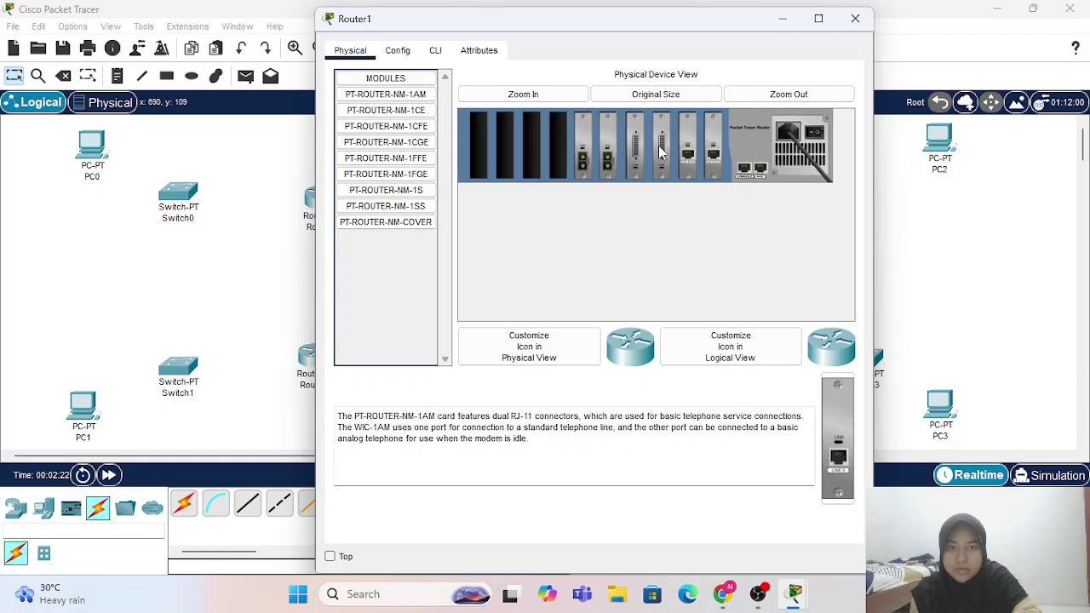
{"action": "left_click_drag", "start_coordinate": [407, 128], "coordinate": [498, 132]}
{"action": "left_click_drag", "start_coordinate": [661, 158], "coordinate": [388, 230]}
{"action": "left_click_drag", "start_coordinate": [386, 127], "coordinate": [657, 155]}
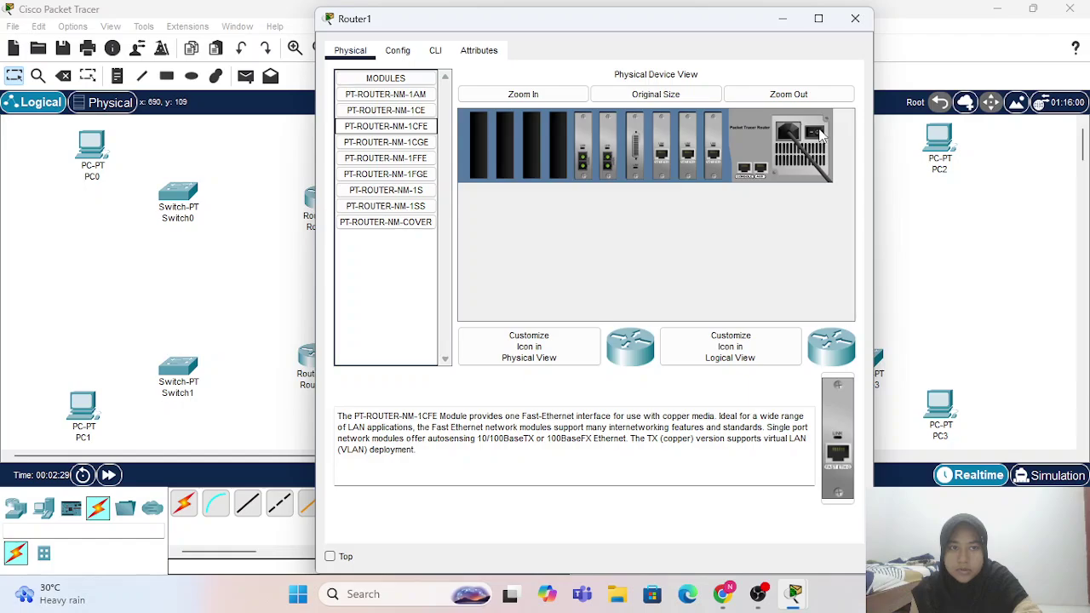
{"action": "left_click", "coordinate": [862, 19]}
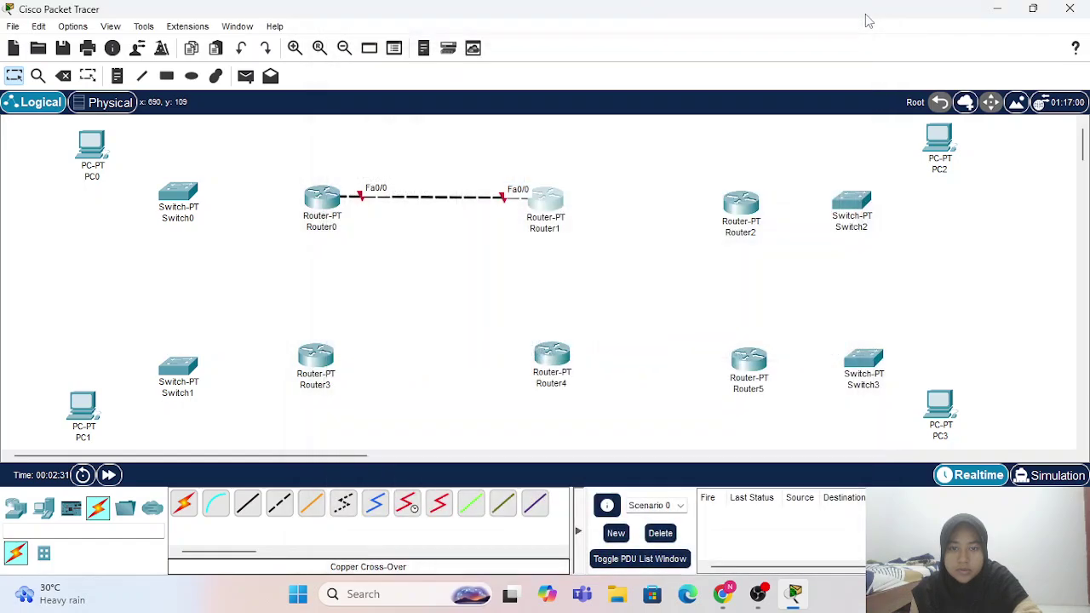
- Replace Router4's Serial2/0 module with a PT-ROUTER-NM-1CFE module while it is powered off, and switch it back on
{"action": "left_click", "coordinate": [553, 354]}
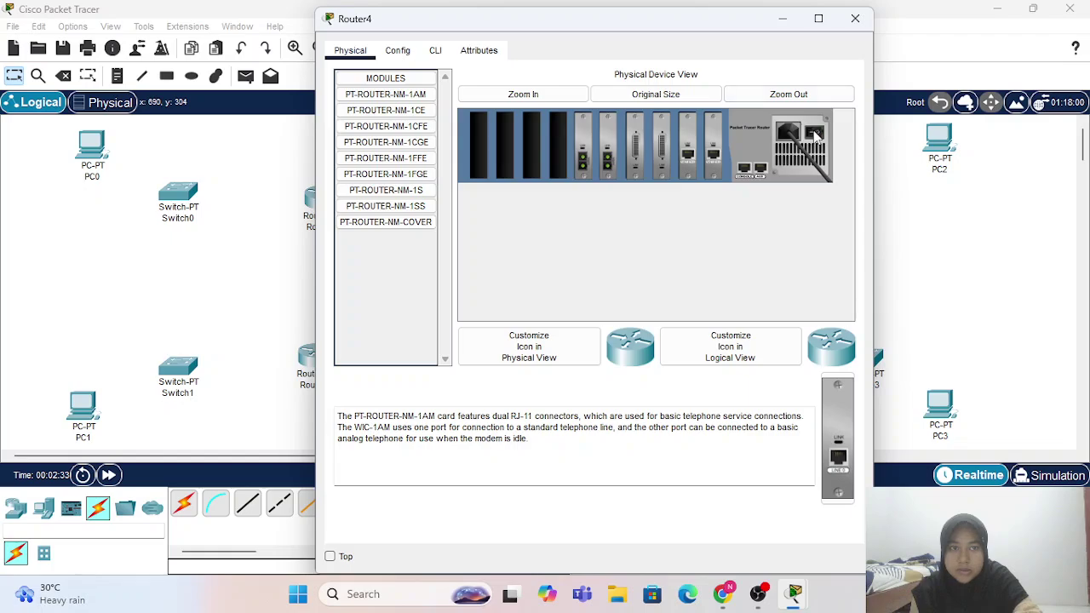
{"action": "left_click_drag", "start_coordinate": [661, 155], "coordinate": [396, 272]}
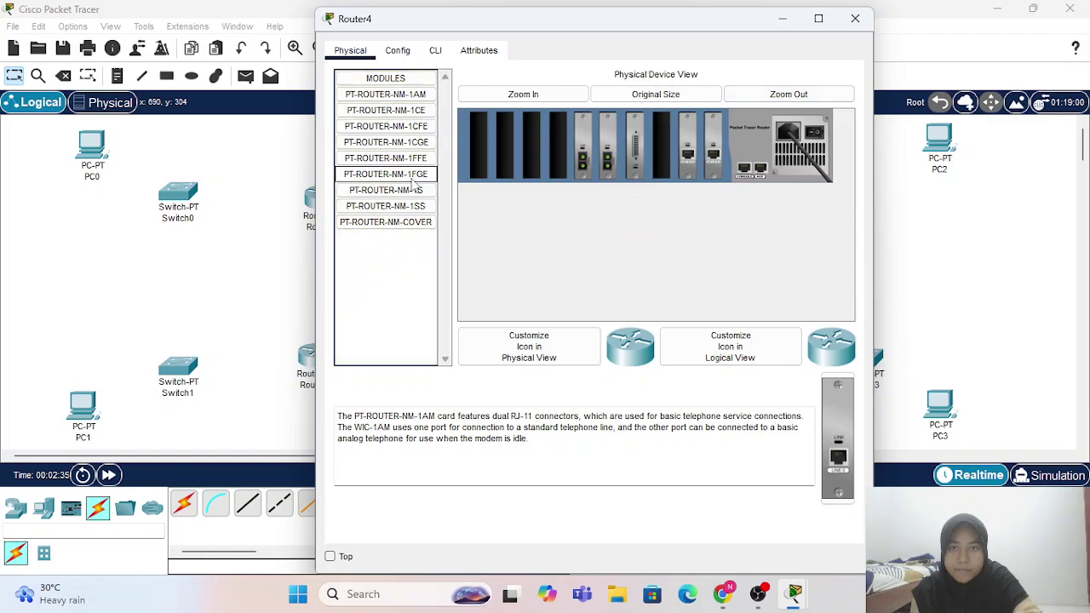
{"action": "left_click_drag", "start_coordinate": [392, 136], "coordinate": [664, 158]}
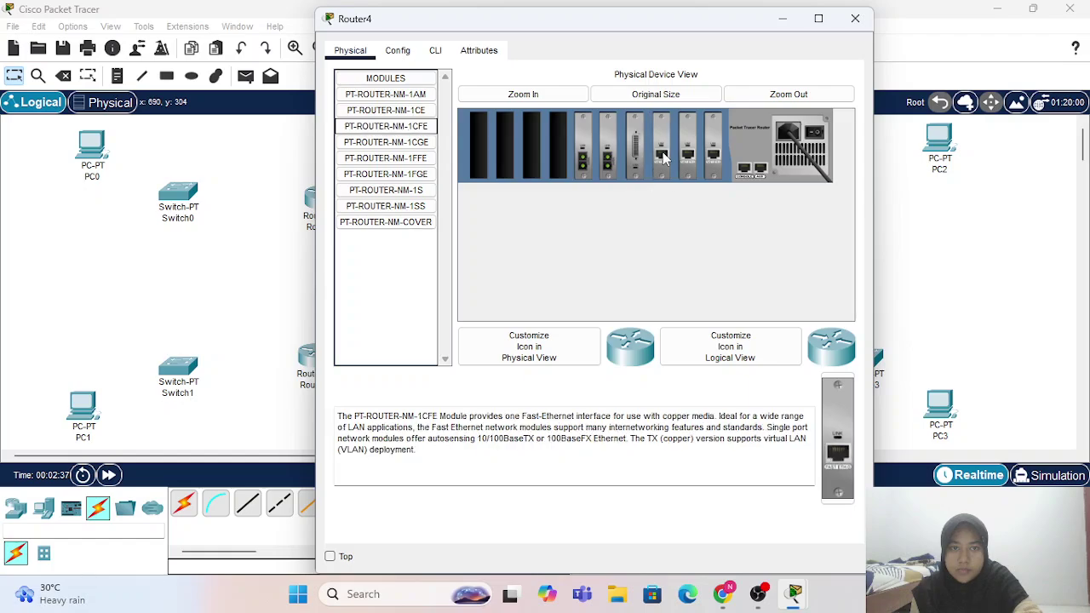
{"action": "left_click", "coordinate": [817, 134]}
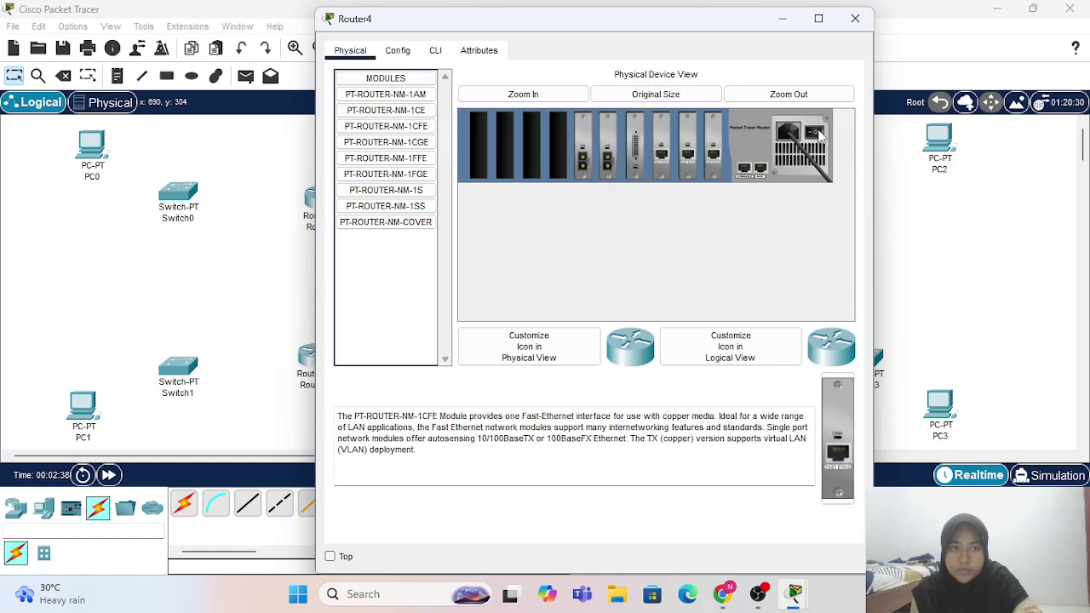
{"action": "left_click", "coordinate": [855, 18]}
- Replace Router2's Serial2/0 module with a PT-ROUTER-NM-1CFE module while it is powered off, and switch it back on
{"action": "left_click", "coordinate": [741, 207]}
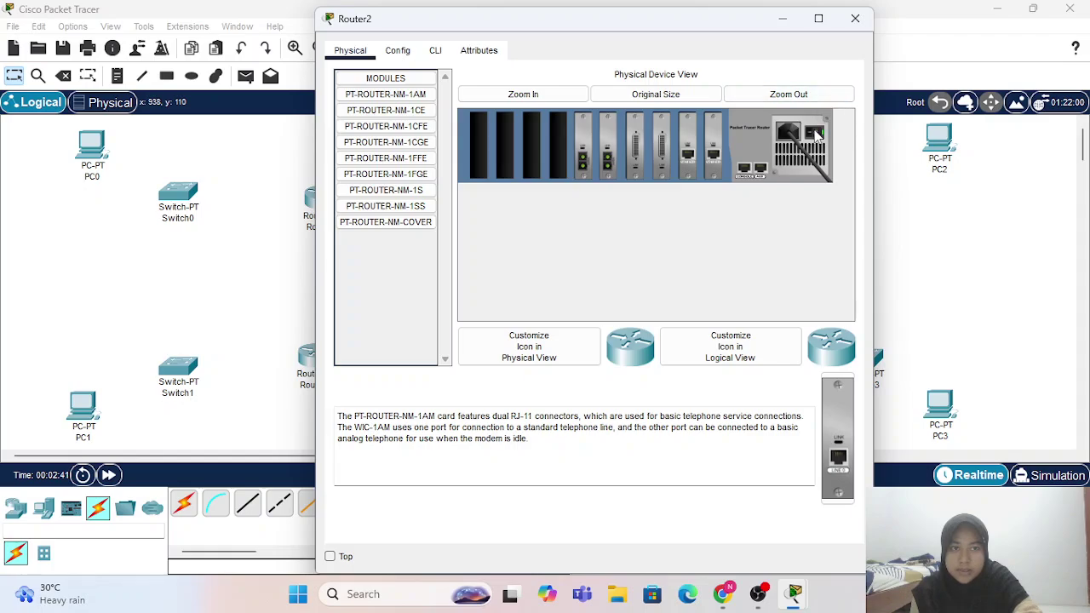
{"action": "mouse_move", "coordinate": [664, 146]}
{"action": "left_mouse_down"}
{"action": "mouse_move", "coordinate": [427, 278]}
{"action": "mouse_move", "coordinate": [430, 136]}
{"action": "mouse_move", "coordinate": [663, 149]}
{"action": "left_mouse_up"}
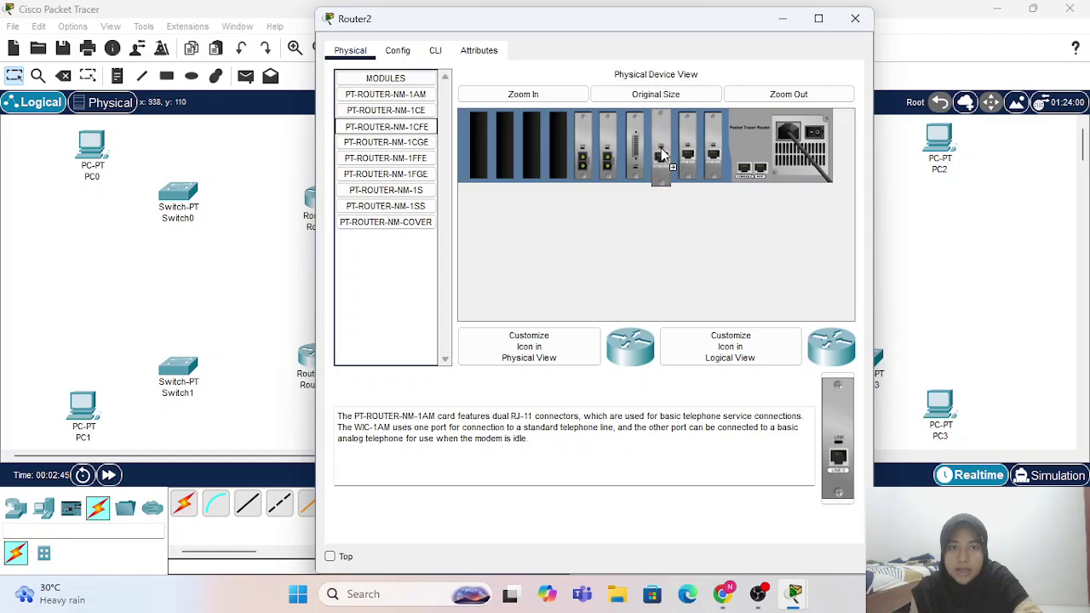
{"action": "left_click", "coordinate": [855, 18]}
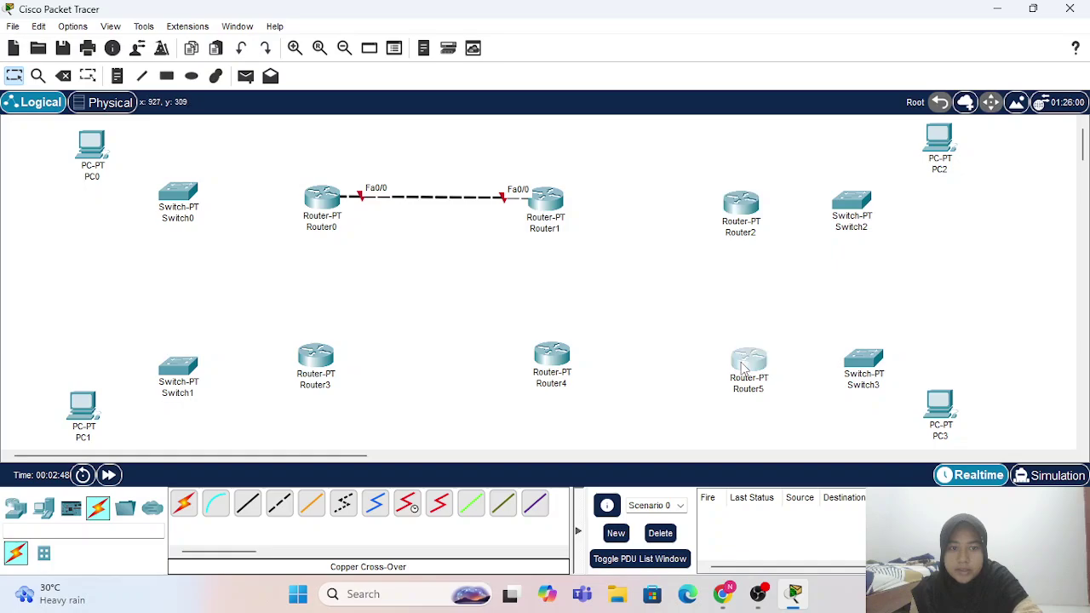
- Replace Router5's Serial2/0 module with a PT-ROUTER-NM-1CFE module while it is powered off, and switch it back on
{"action": "left_click", "coordinate": [747, 366]}
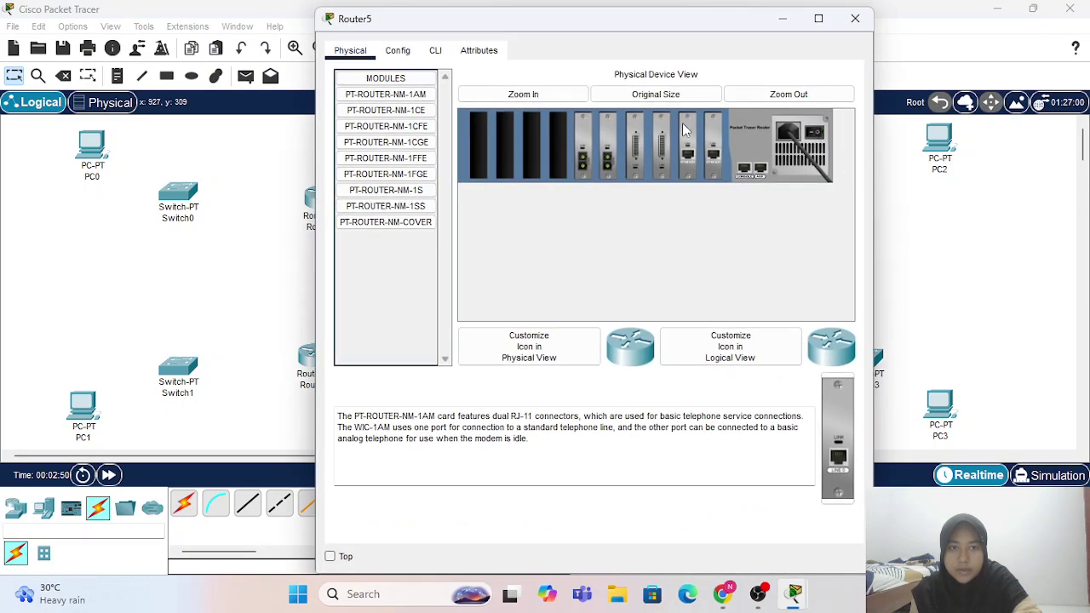
{"action": "left_click_drag", "start_coordinate": [667, 128], "coordinate": [391, 256]}
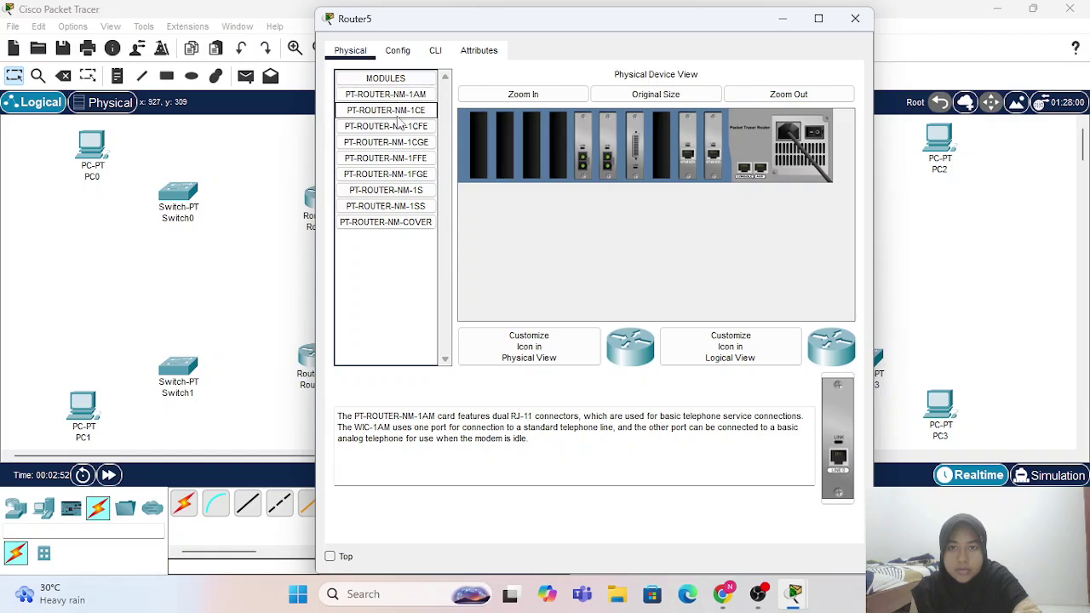
{"action": "left_click_drag", "start_coordinate": [403, 126], "coordinate": [657, 145]}
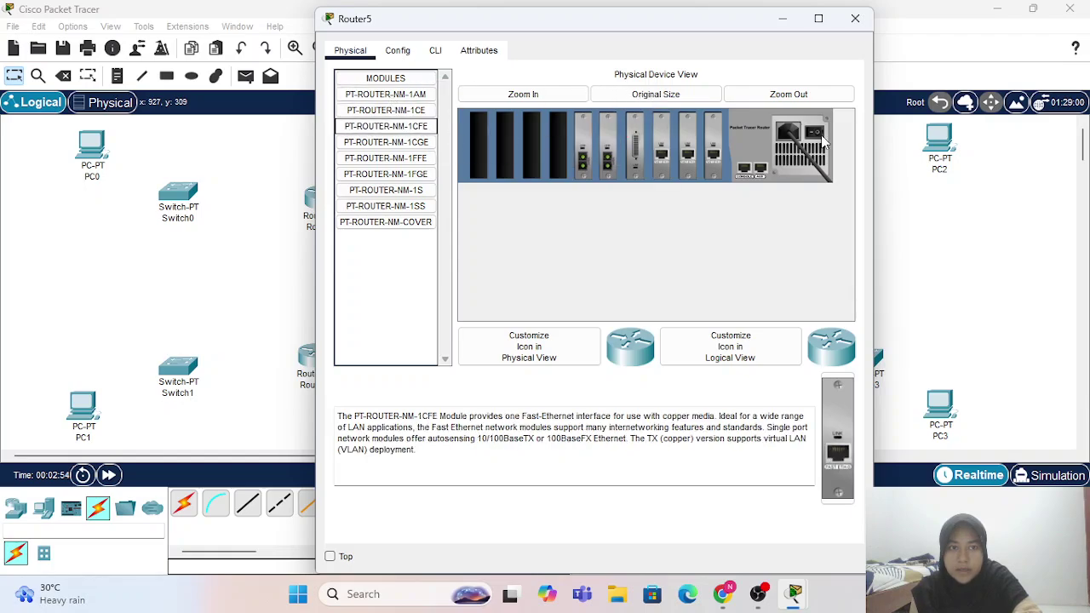
{"action": "left_click", "coordinate": [818, 136]}
{"action": "left_click", "coordinate": [855, 18]}
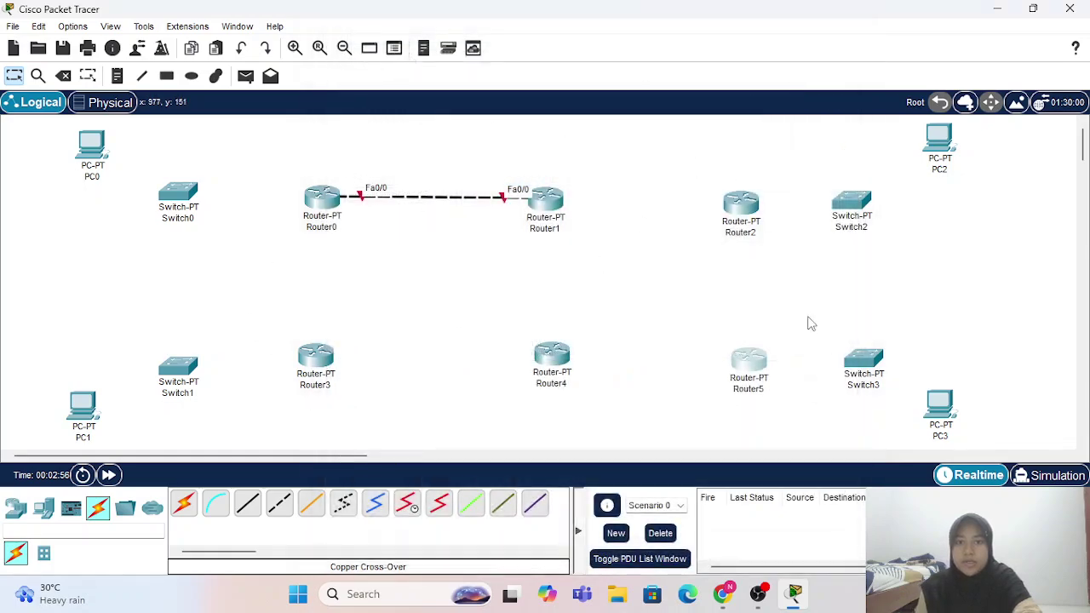
- Connect Router1's FastEthernet1/0 to Router2's FastEthernet1/0 with a copper cross-over cable
{"action": "left_click", "coordinate": [279, 503]}
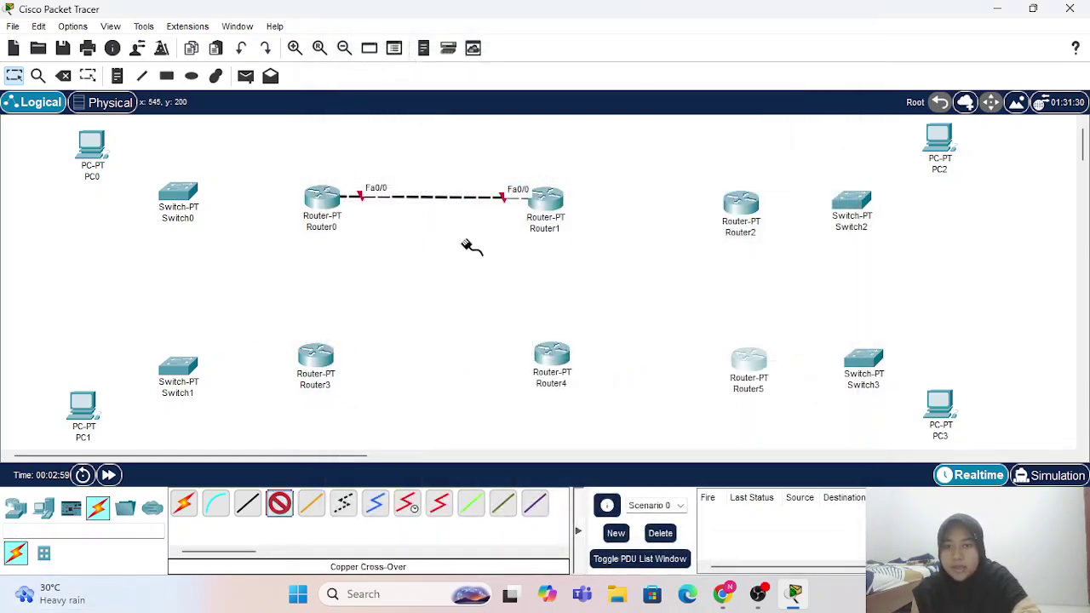
{"action": "left_click", "coordinate": [554, 198]}
{"action": "left_click", "coordinate": [626, 241]}
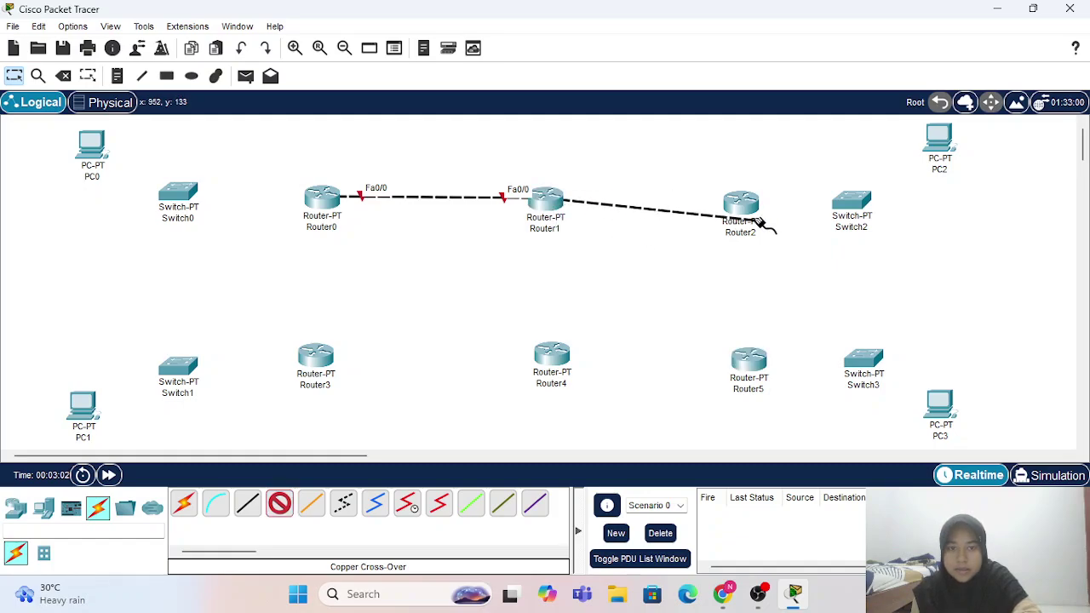
{"action": "left_click", "coordinate": [742, 201]}
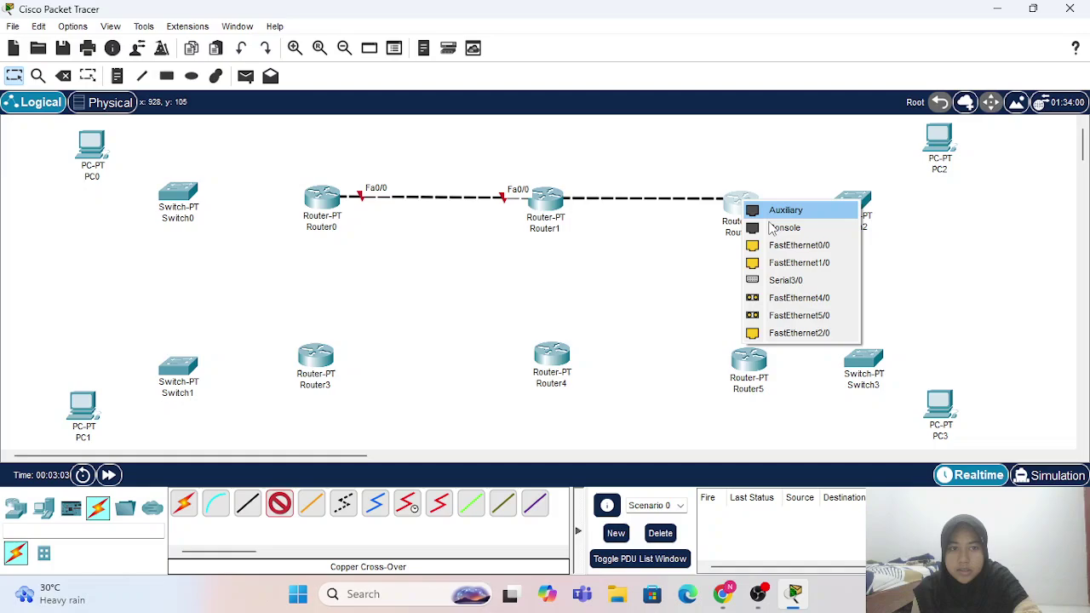
{"action": "left_click", "coordinate": [792, 264]}
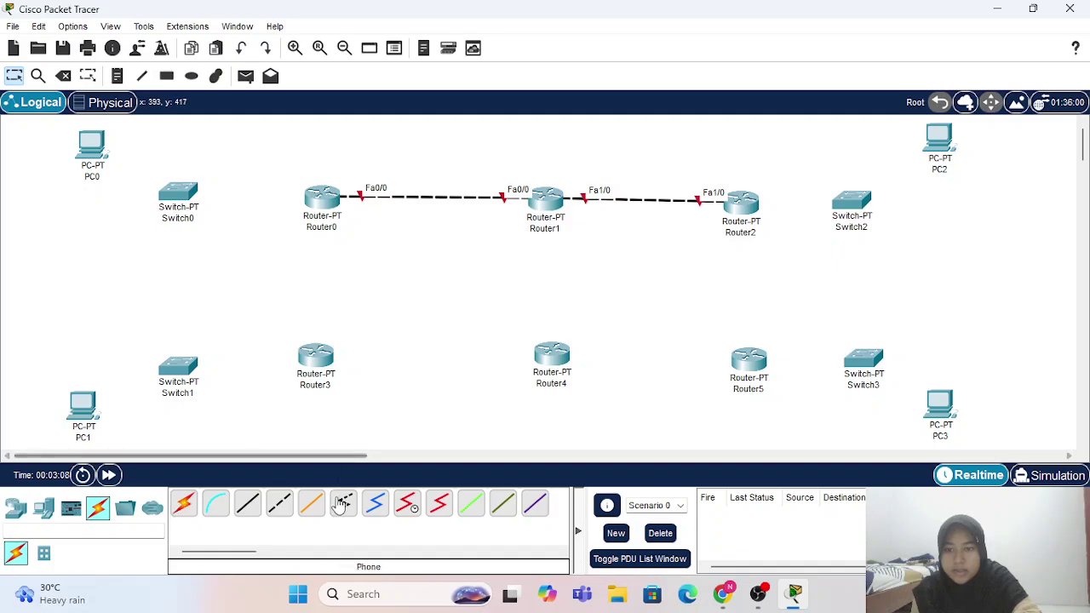
- Connect Router0's FastEthernet1/0 to Router3's FastEthernet1/0 with a copper cross-over cable
{"action": "left_click", "coordinate": [281, 506]}
{"action": "left_click", "coordinate": [319, 197]}
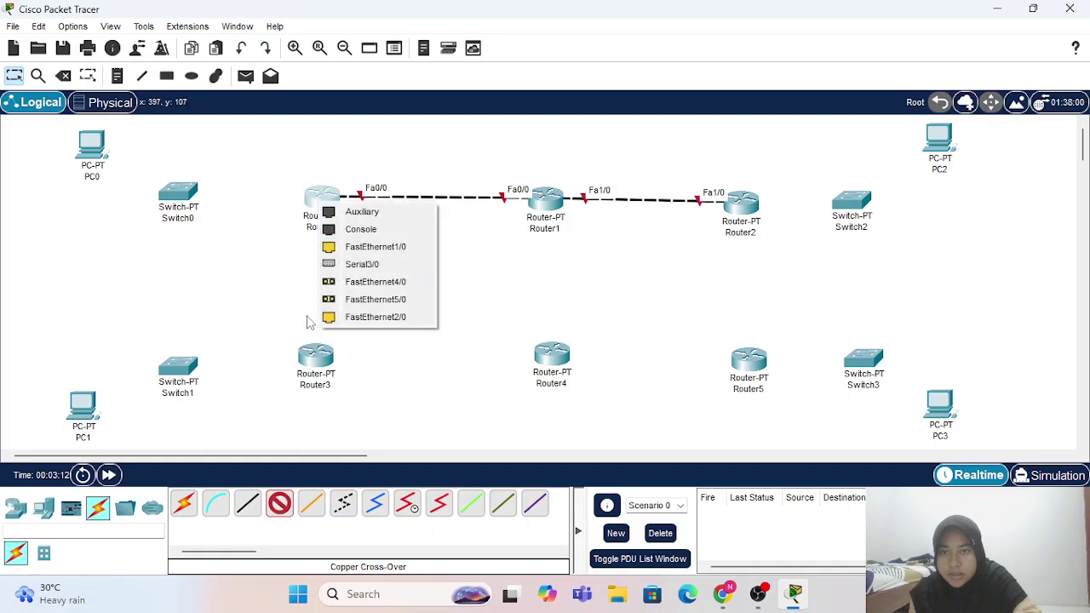
{"action": "left_click", "coordinate": [372, 246]}
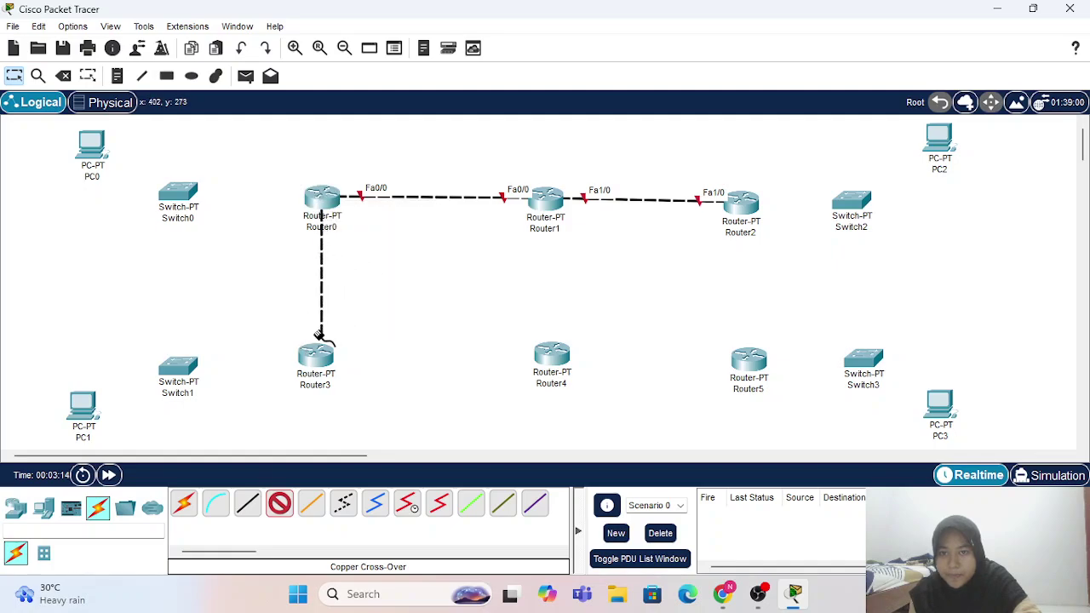
{"action": "left_click", "coordinate": [314, 352]}
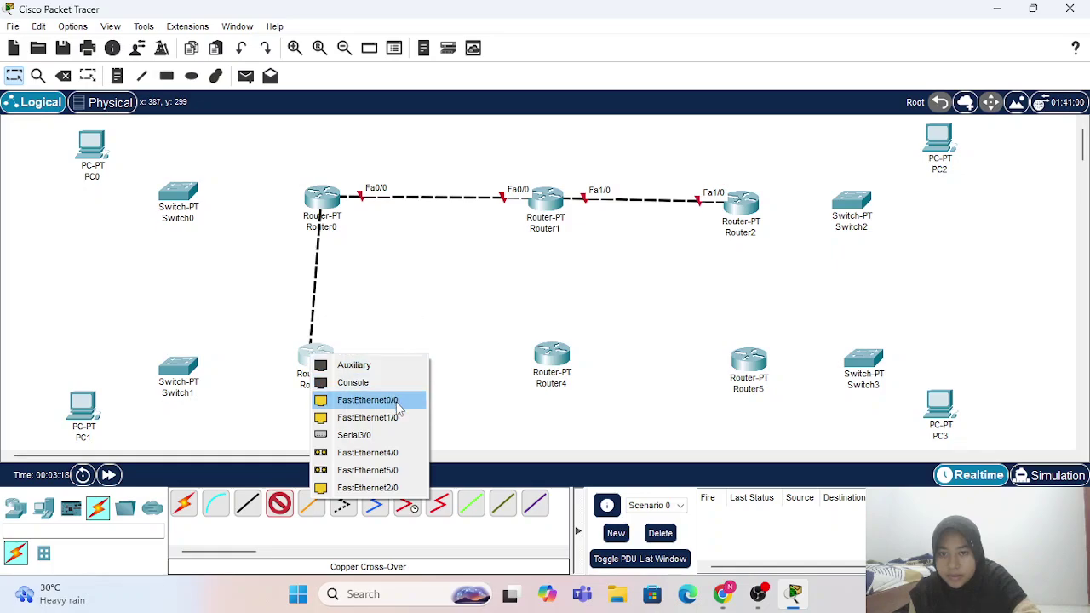
{"action": "left_click", "coordinate": [378, 427]}
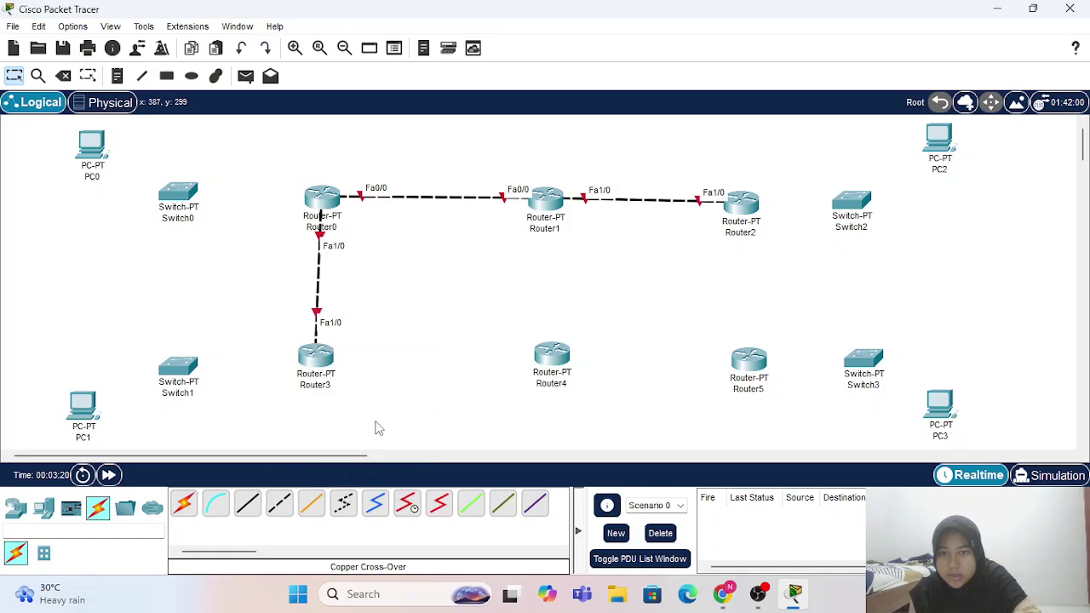
- Connect Router1's FastEthernet2/0 to Router4's FastEthernet2/0 with a copper cross-over cable
{"action": "left_click", "coordinate": [278, 504]}
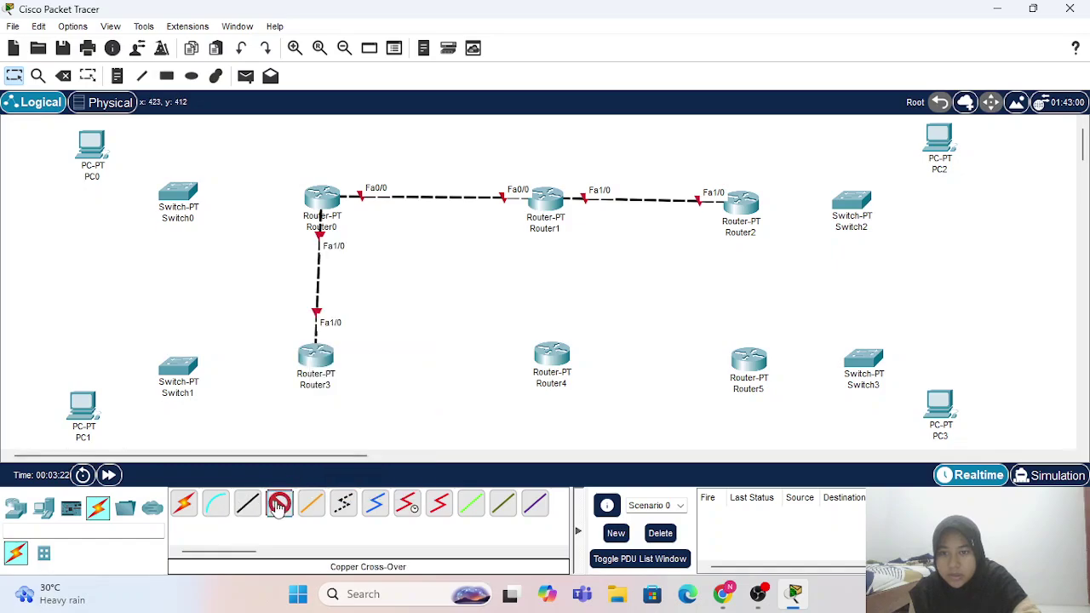
{"action": "left_click", "coordinate": [550, 202]}
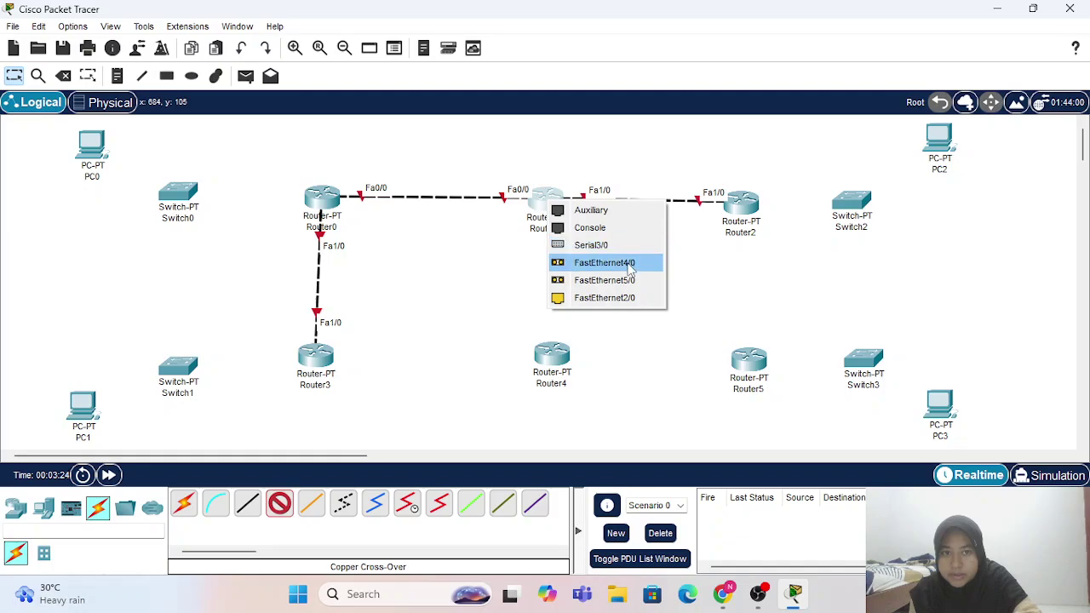
{"action": "left_click", "coordinate": [601, 298]}
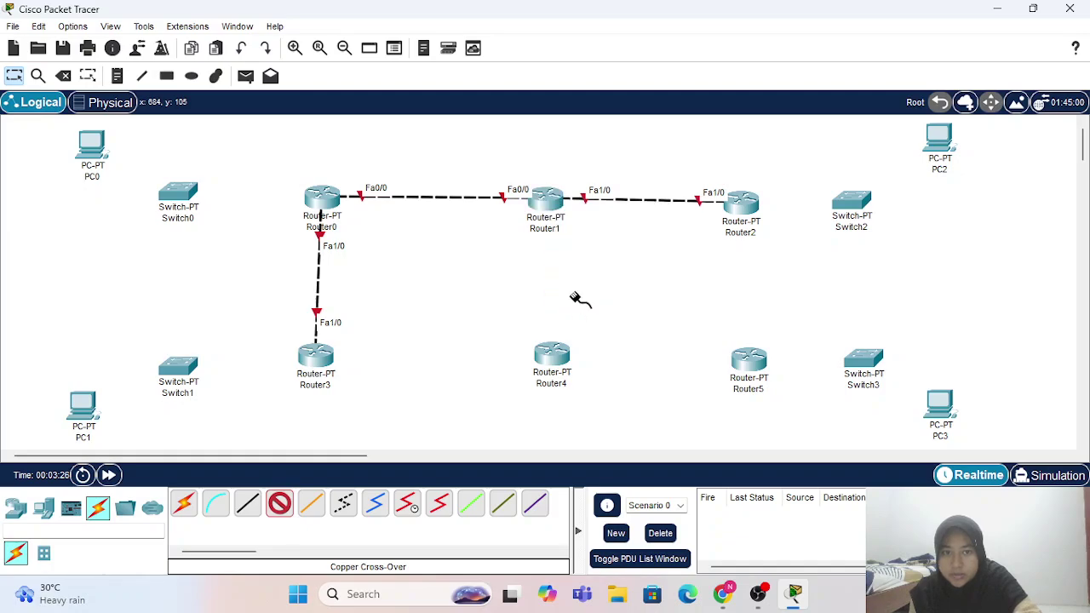
{"action": "left_click", "coordinate": [553, 358]}
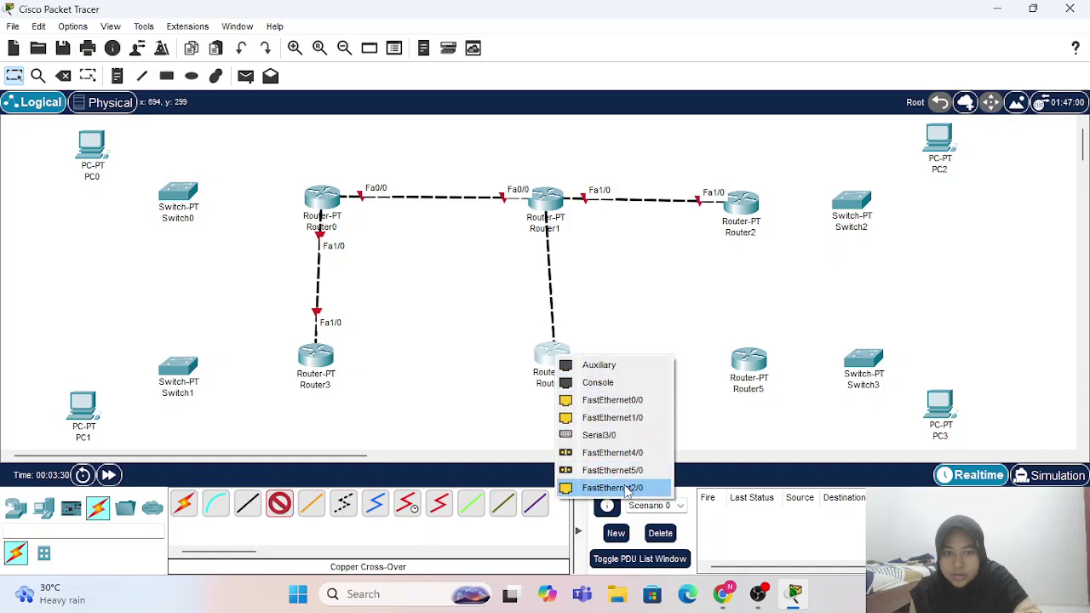
{"action": "left_click", "coordinate": [612, 488]}
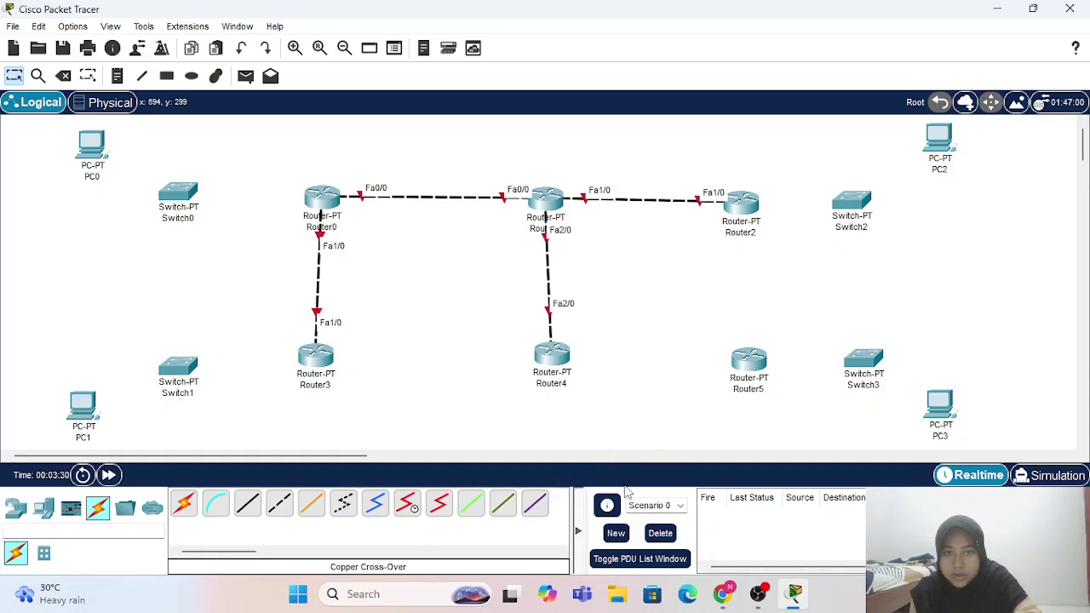
- Connect Router2's FastEthernet2/0 to Router5's FastEthernet2/0 with a copper cross-over cable
{"action": "left_click", "coordinate": [280, 504]}
{"action": "left_click", "coordinate": [738, 206]}
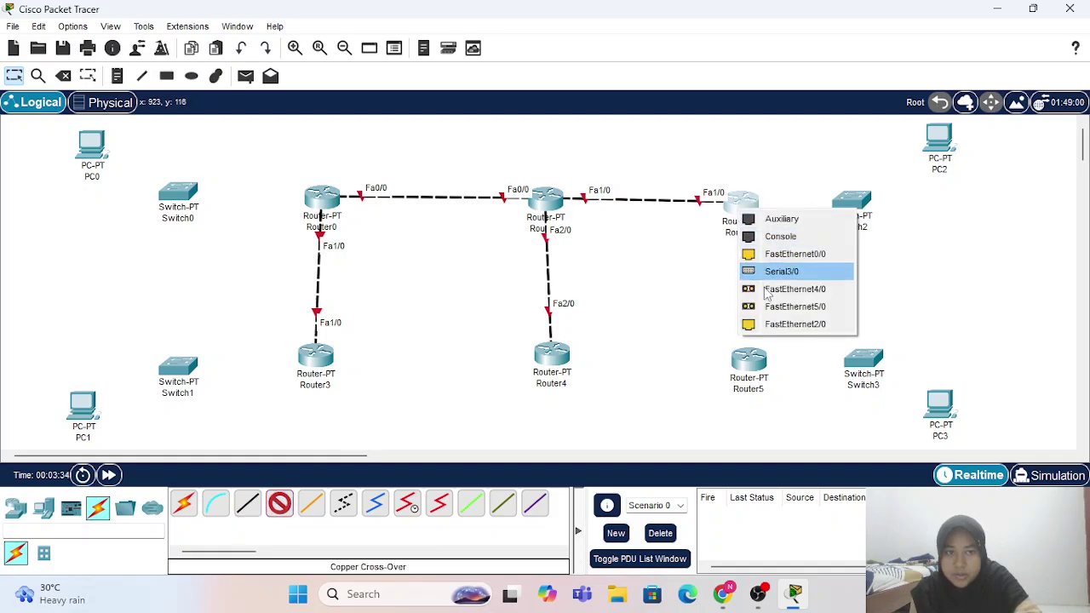
{"action": "left_click", "coordinate": [779, 326]}
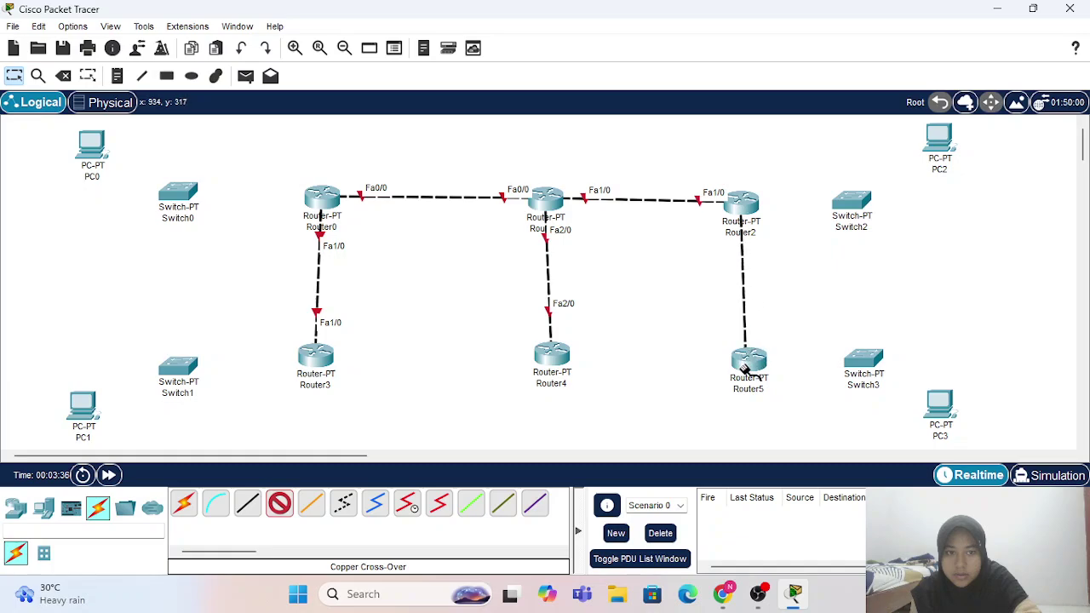
{"action": "left_click", "coordinate": [747, 357]}
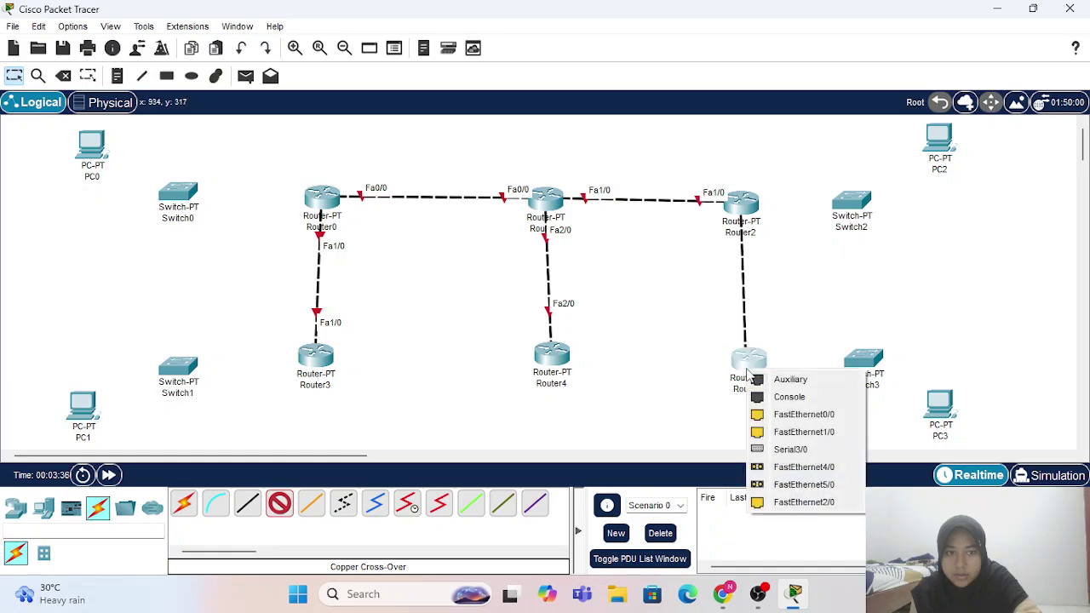
{"action": "left_click", "coordinate": [779, 502]}
- Connect Router3's FastEthernet0/0 to Router4's FastEthernet0/0 with a copper cross-over cable
{"action": "left_click", "coordinate": [281, 505]}
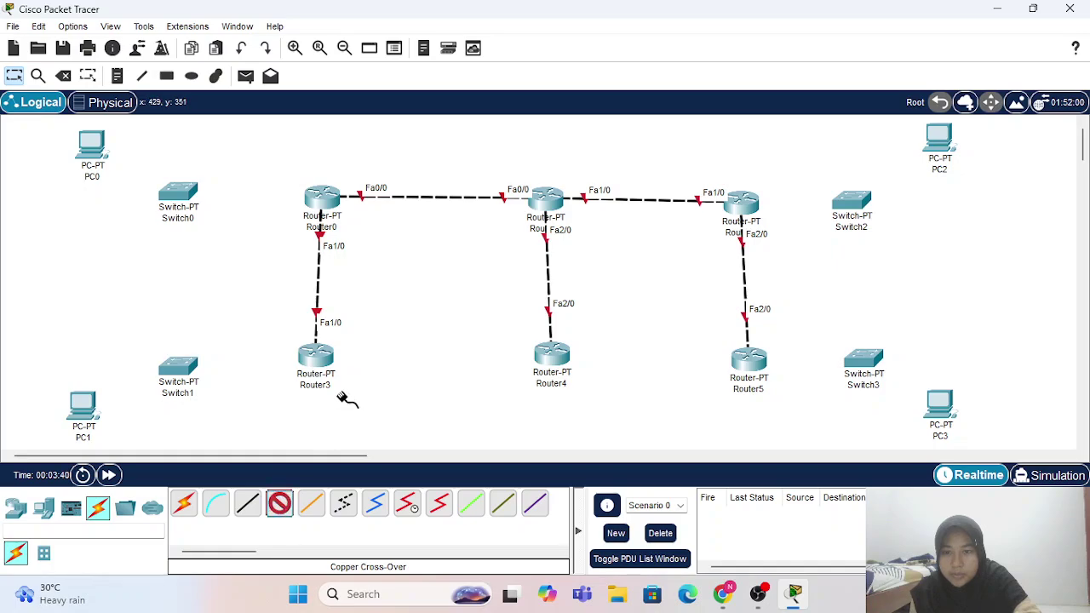
{"action": "left_click", "coordinate": [319, 365]}
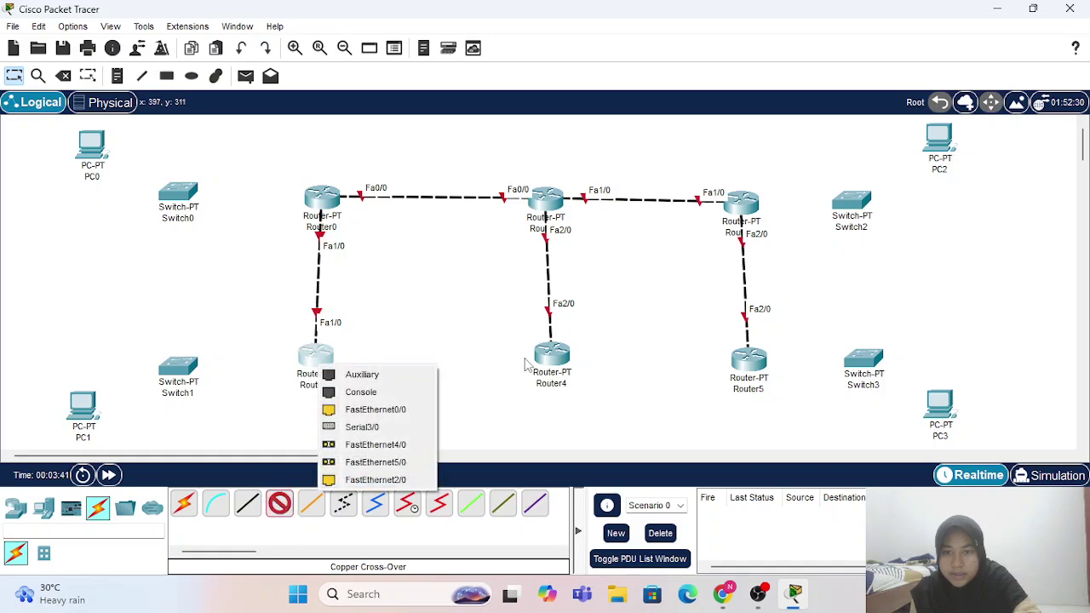
{"action": "left_click", "coordinate": [417, 416]}
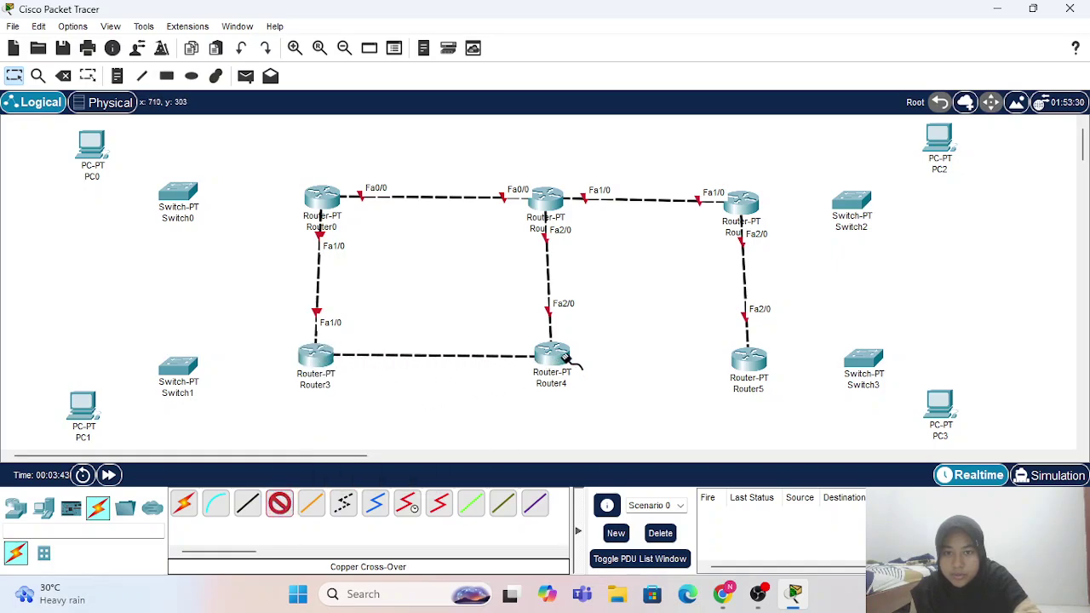
{"action": "left_click", "coordinate": [555, 356]}
{"action": "left_click", "coordinate": [598, 407]}
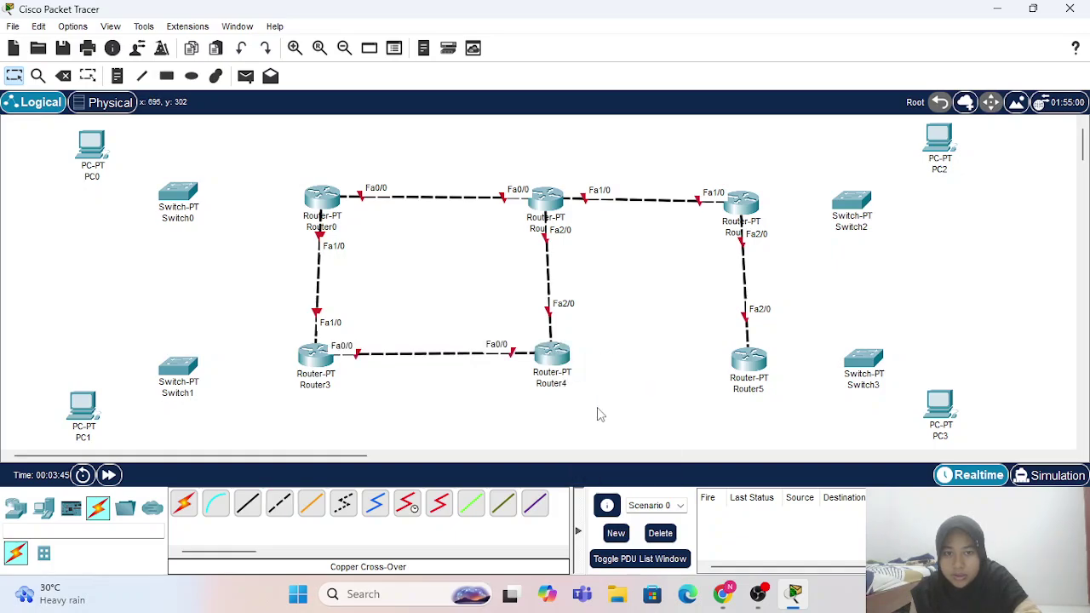
- Connect Router4's FastEthernet1/0 to Router5's FastEthernet1/0 with a copper cross-over cable
{"action": "left_click", "coordinate": [288, 506]}
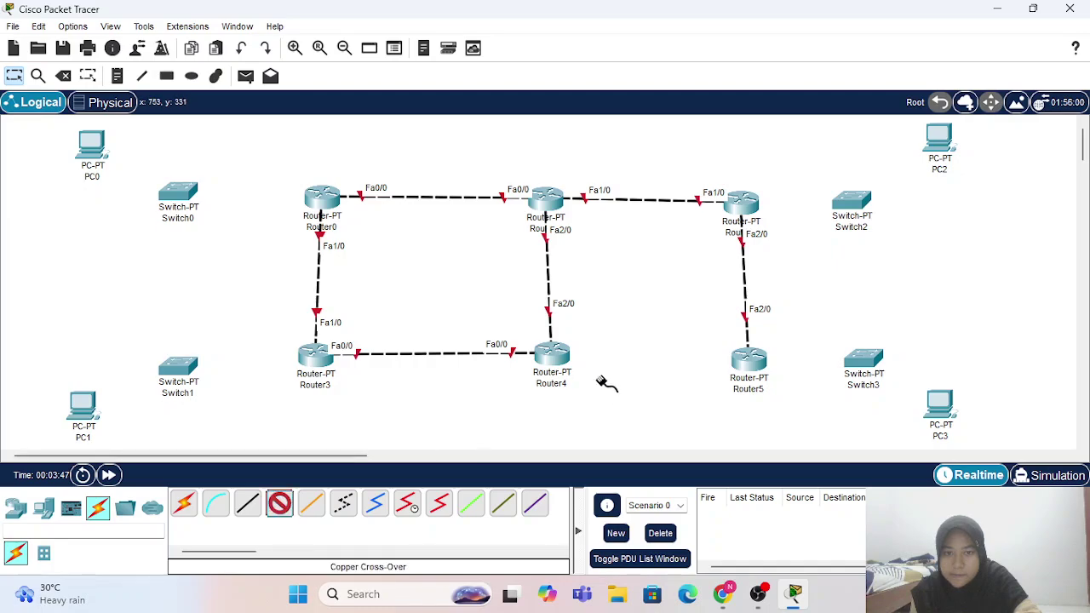
{"action": "left_click", "coordinate": [554, 355]}
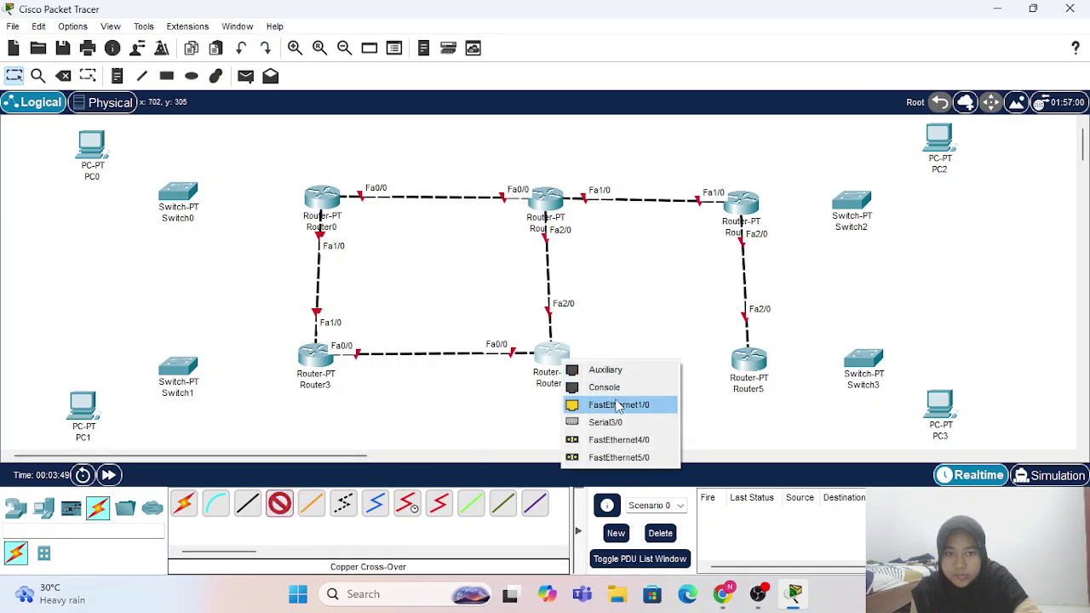
{"action": "left_click", "coordinate": [618, 404]}
{"action": "left_click", "coordinate": [753, 360]}
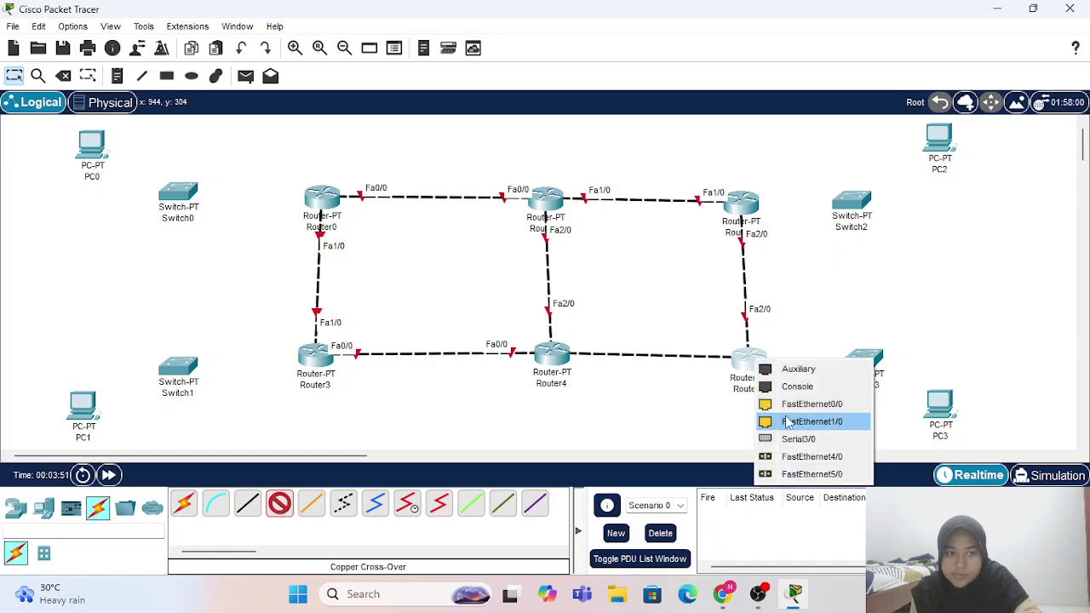
{"action": "left_click", "coordinate": [771, 422]}
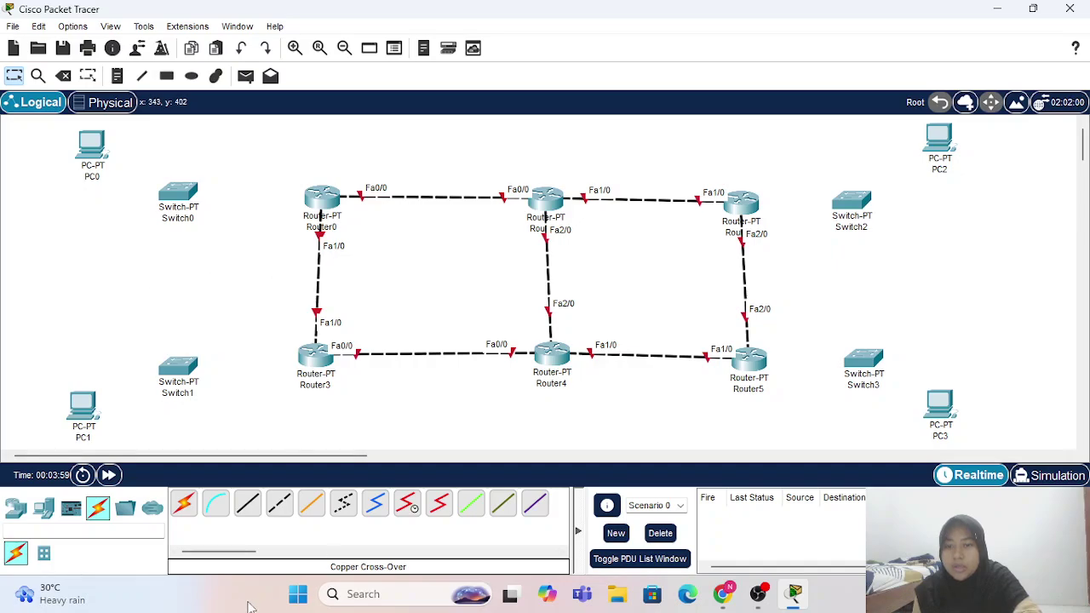
- Try connecting Switch0's FastEthernet0/1 to Router0's FastEthernet2/0 with a copper straight-through cable, and undo the connection
{"action": "left_click", "coordinate": [247, 509]}
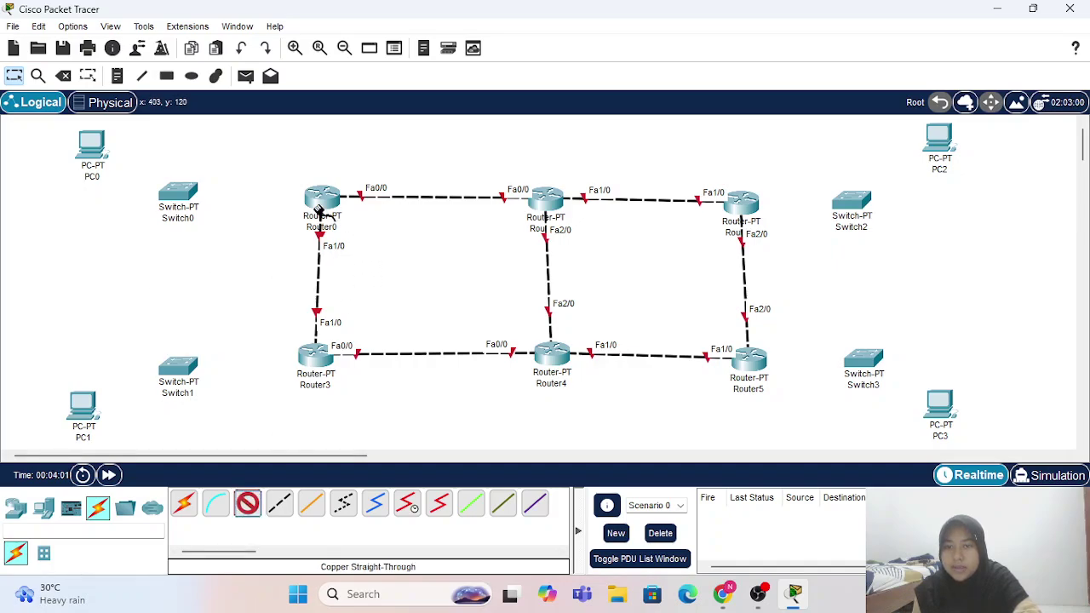
{"action": "left_click", "coordinate": [177, 194]}
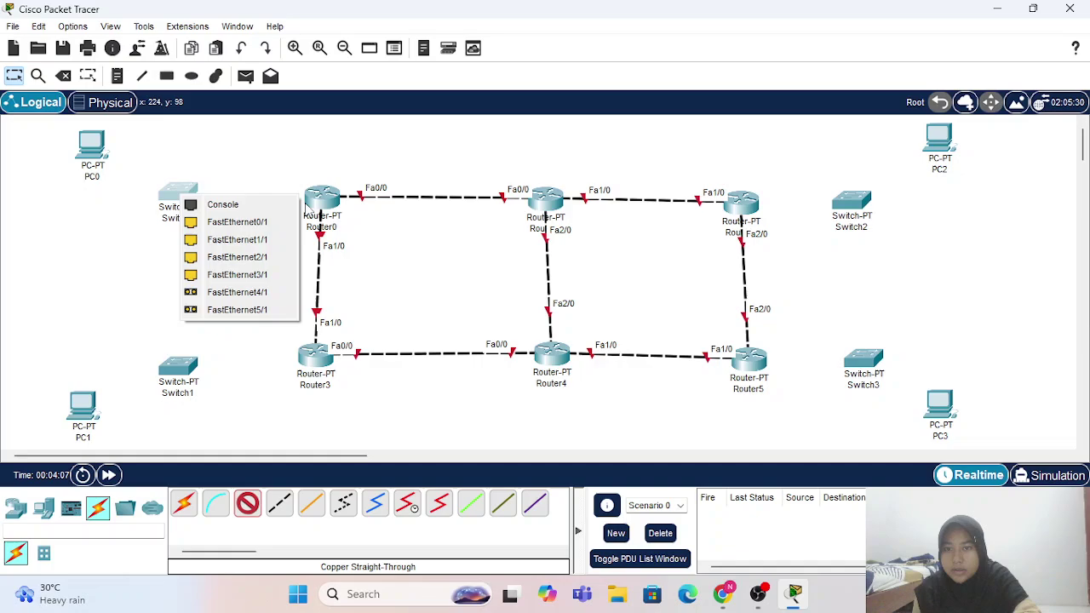
{"action": "left_click", "coordinate": [258, 221]}
{"action": "left_click", "coordinate": [329, 192]}
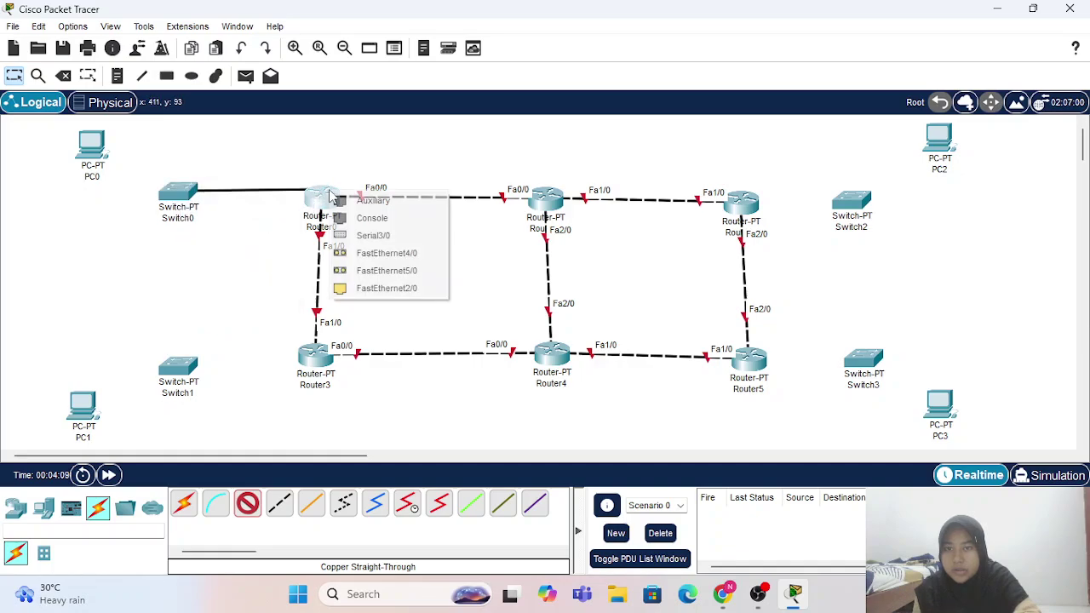
{"action": "left_click", "coordinate": [341, 289]}
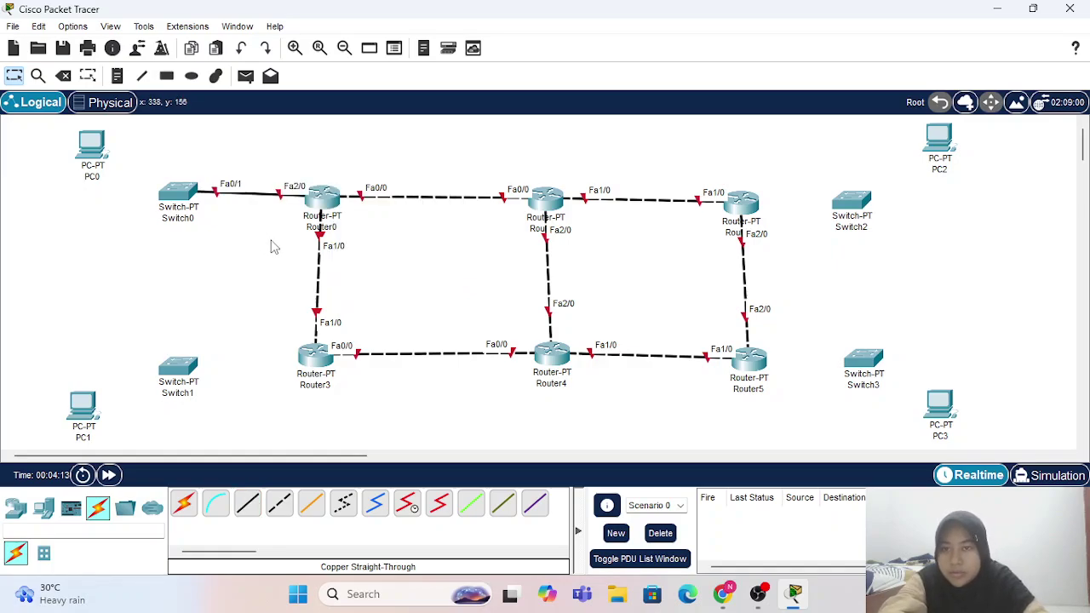
{"action": "key", "text": "ctrl+z"}
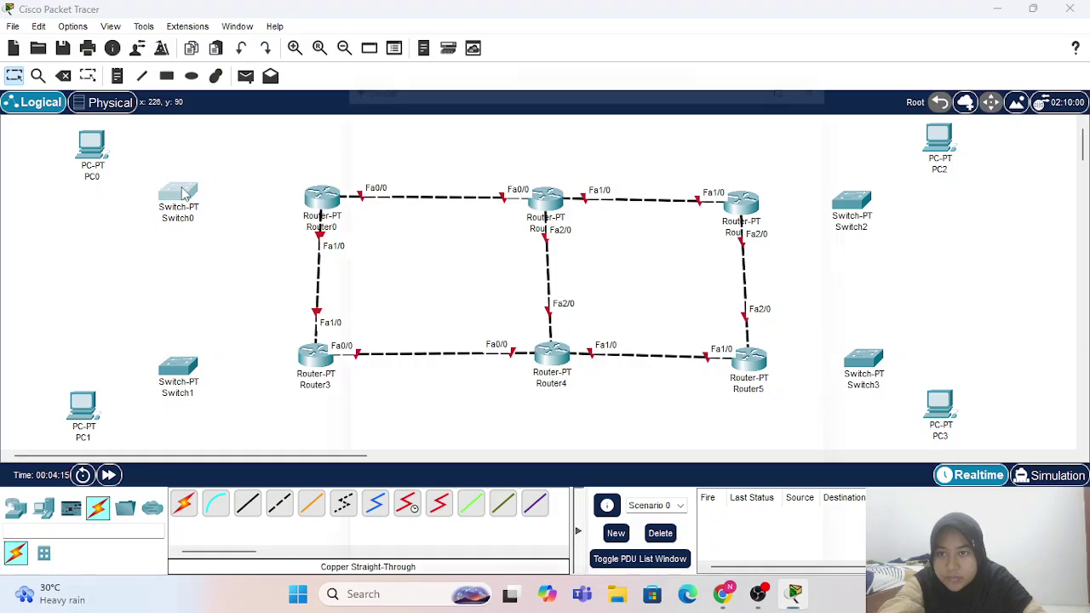
{"action": "left_click", "coordinate": [180, 197]}
{"action": "left_click", "coordinate": [856, 21]}
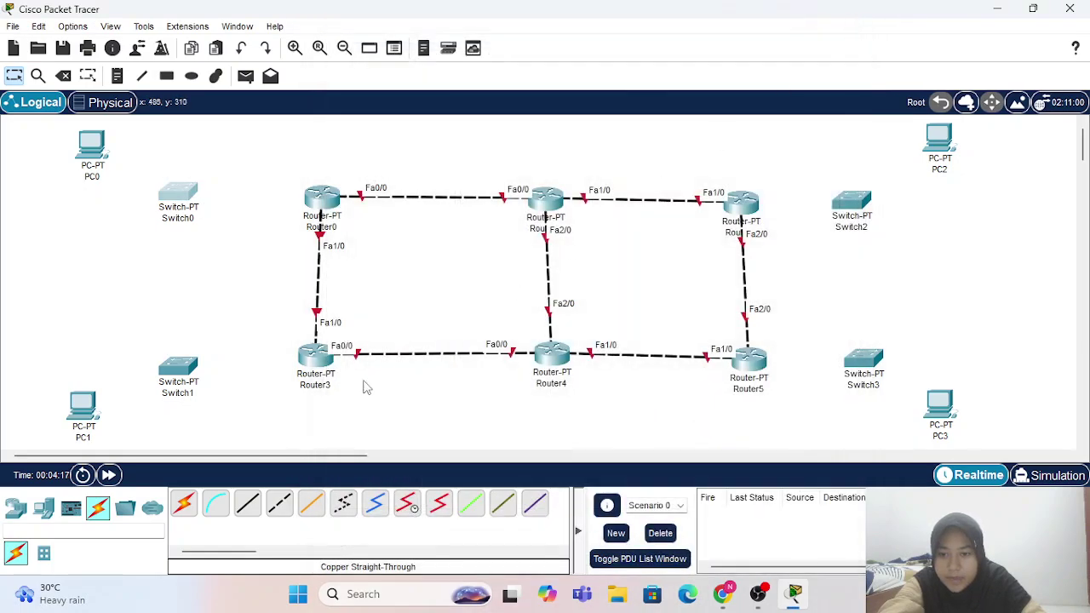
- Connect Router0's FastEthernet2/0 to Switch0's FastEthernet2/1 with a copper straight-through cable
{"action": "left_click", "coordinate": [255, 507]}
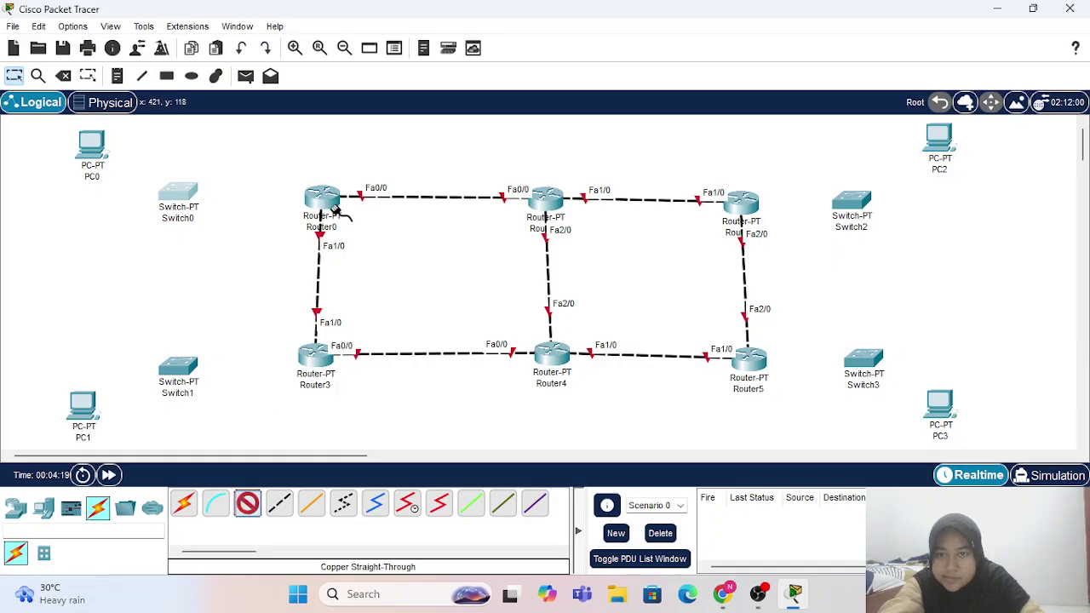
{"action": "left_click", "coordinate": [321, 198]}
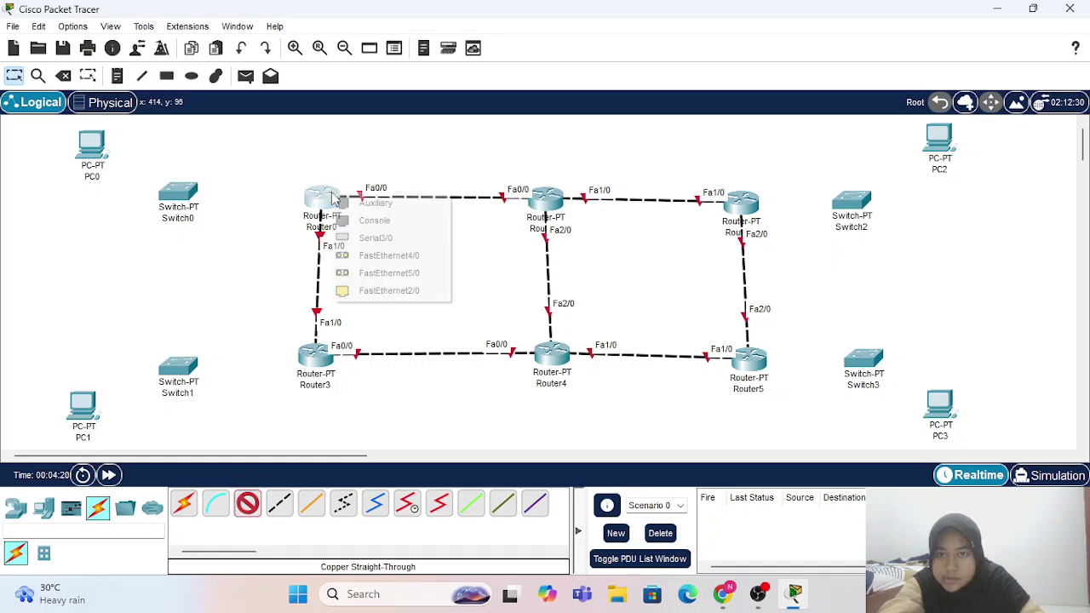
{"action": "left_click", "coordinate": [383, 290]}
{"action": "left_click", "coordinate": [181, 195]}
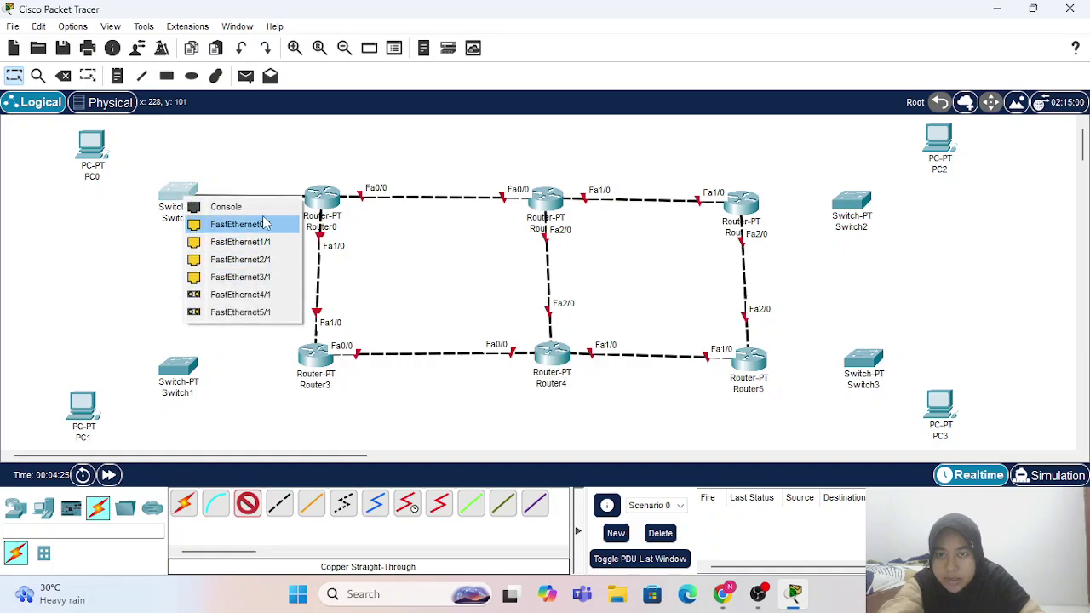
{"action": "left_click", "coordinate": [282, 265]}
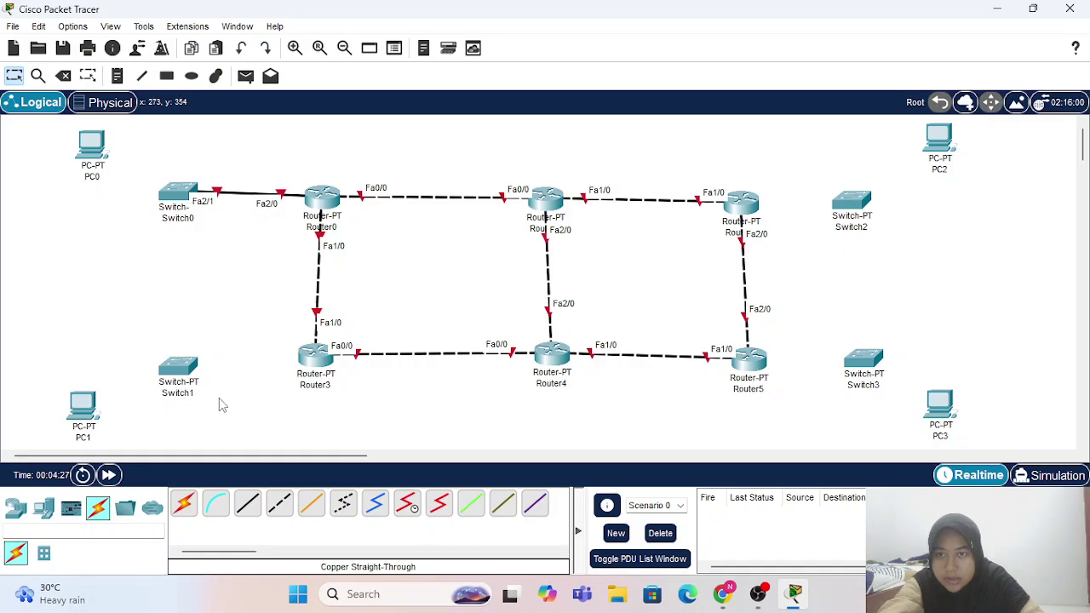
- Connect Switch0's FastEthernet0/1 to PC0's FastEthernet0 with a copper straight-through cable
{"action": "left_click", "coordinate": [247, 504]}
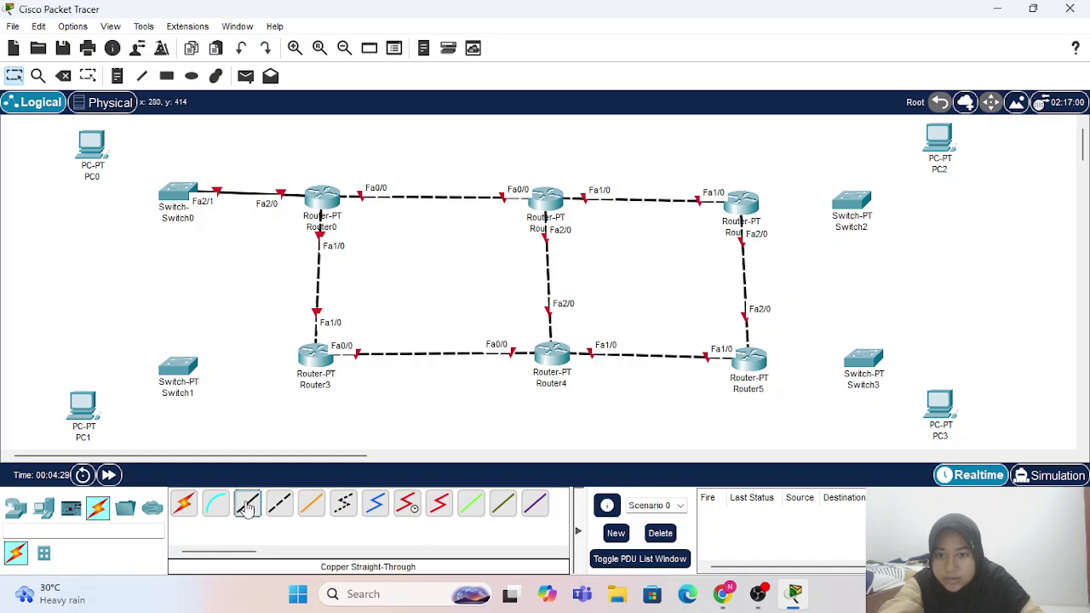
{"action": "left_click", "coordinate": [173, 191]}
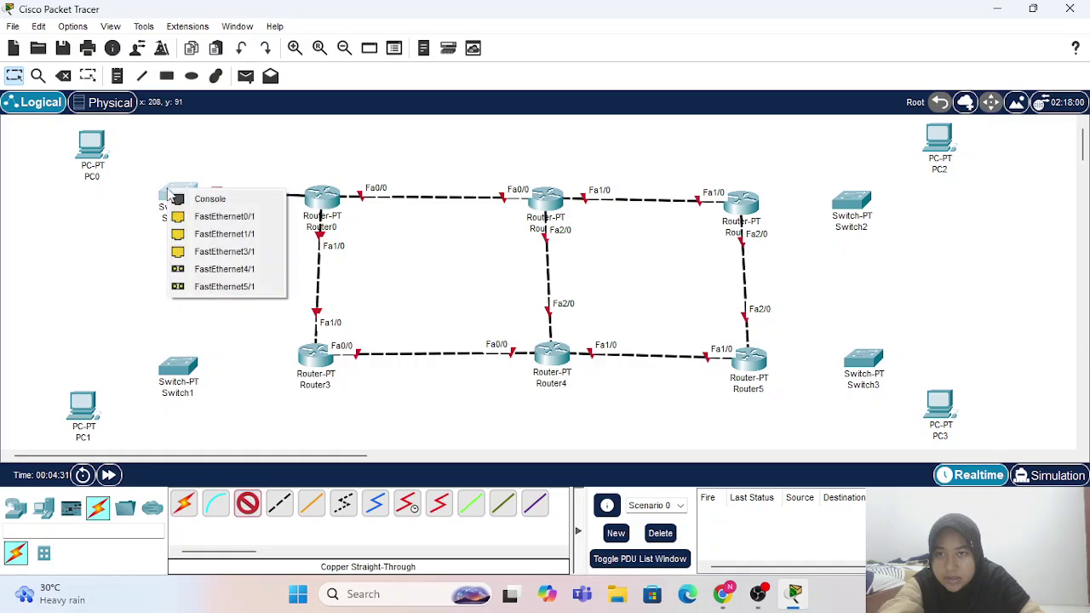
{"action": "left_click", "coordinate": [223, 217]}
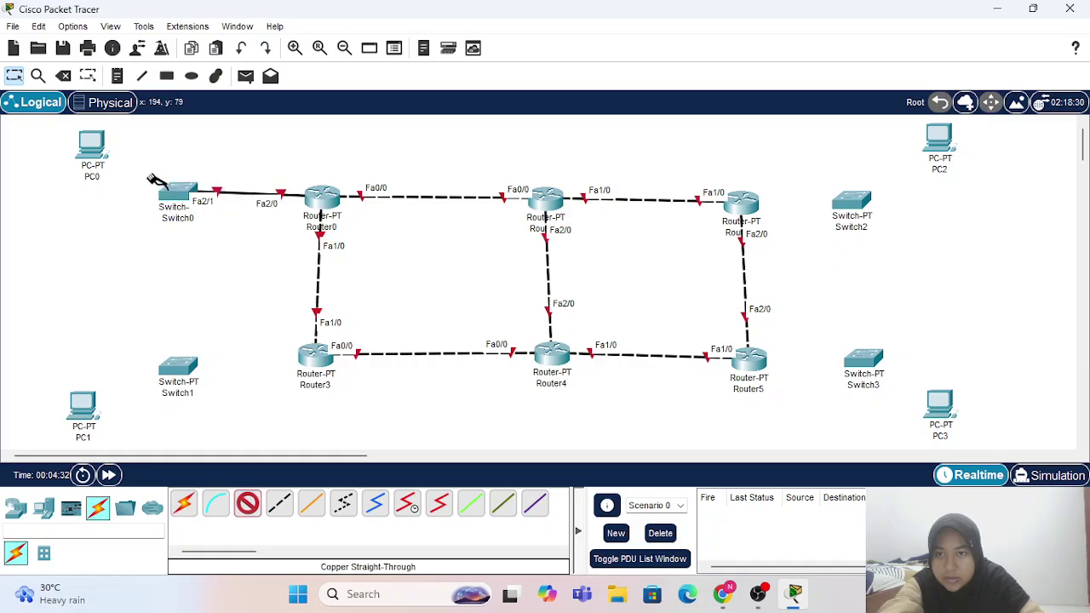
{"action": "left_click", "coordinate": [93, 144]}
{"action": "left_click", "coordinate": [136, 201]}
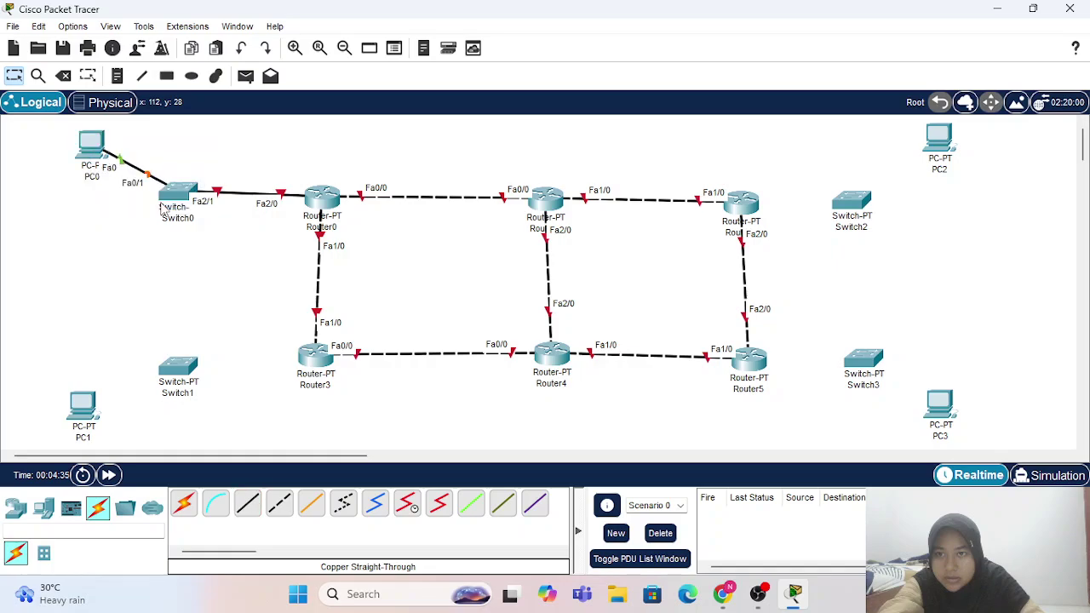
- Connect PC1's FastEthernet0 to Switch1's FastEthernet0/1 with a copper straight-through cable
{"action": "left_click", "coordinate": [248, 506]}
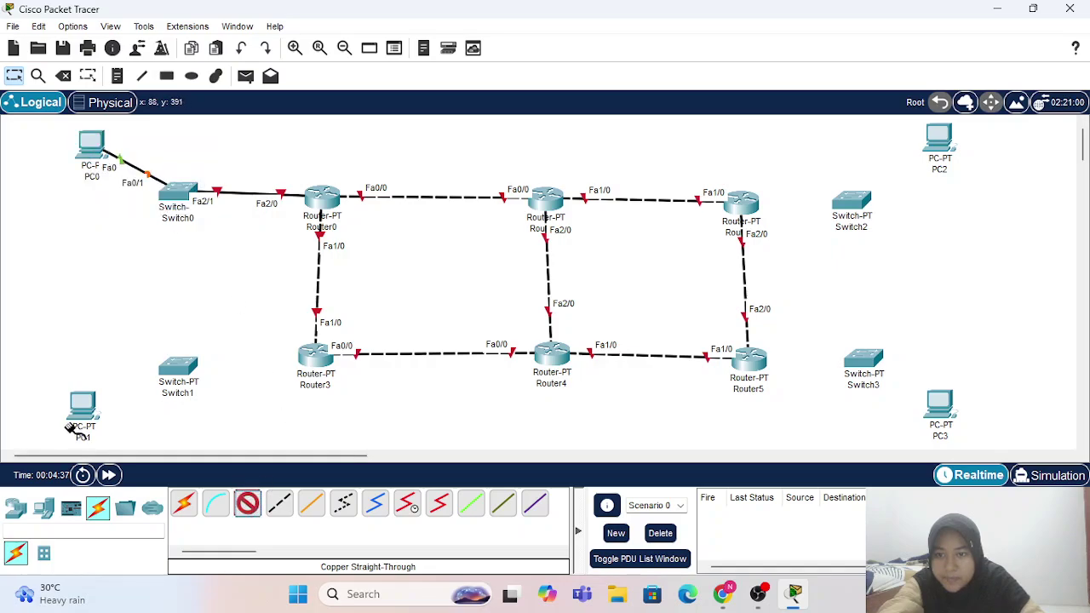
{"action": "left_click", "coordinate": [83, 403]}
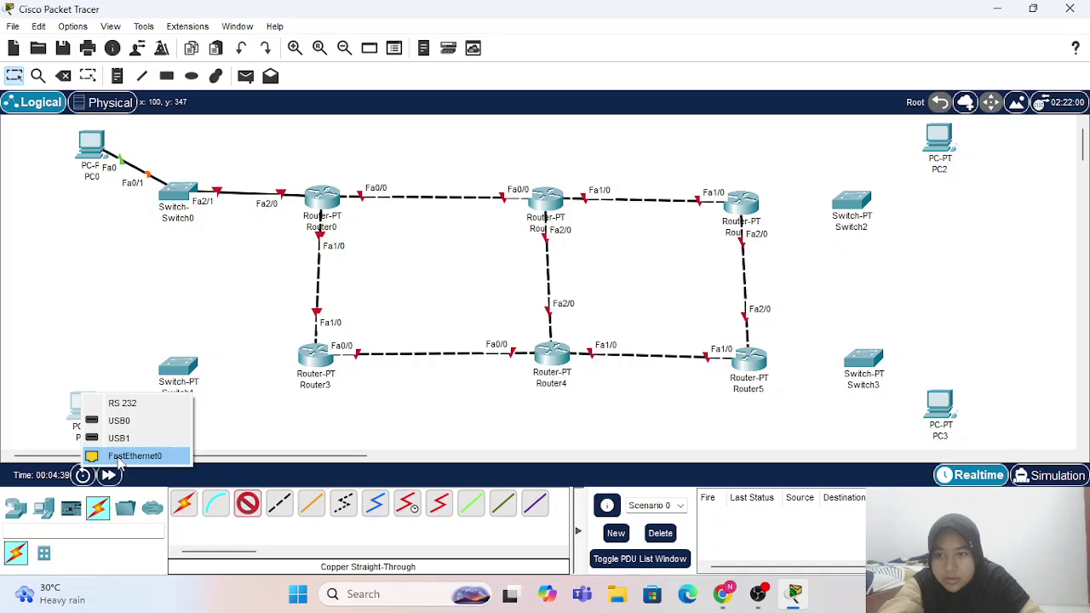
{"action": "left_click", "coordinate": [120, 456]}
{"action": "left_click", "coordinate": [178, 367]}
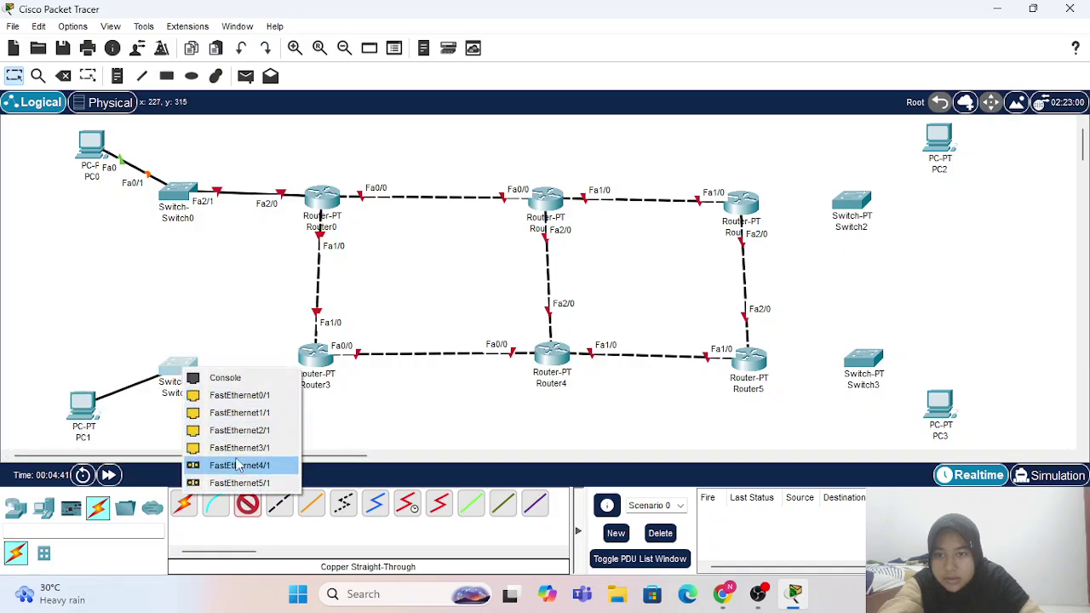
{"action": "left_click", "coordinate": [218, 396]}
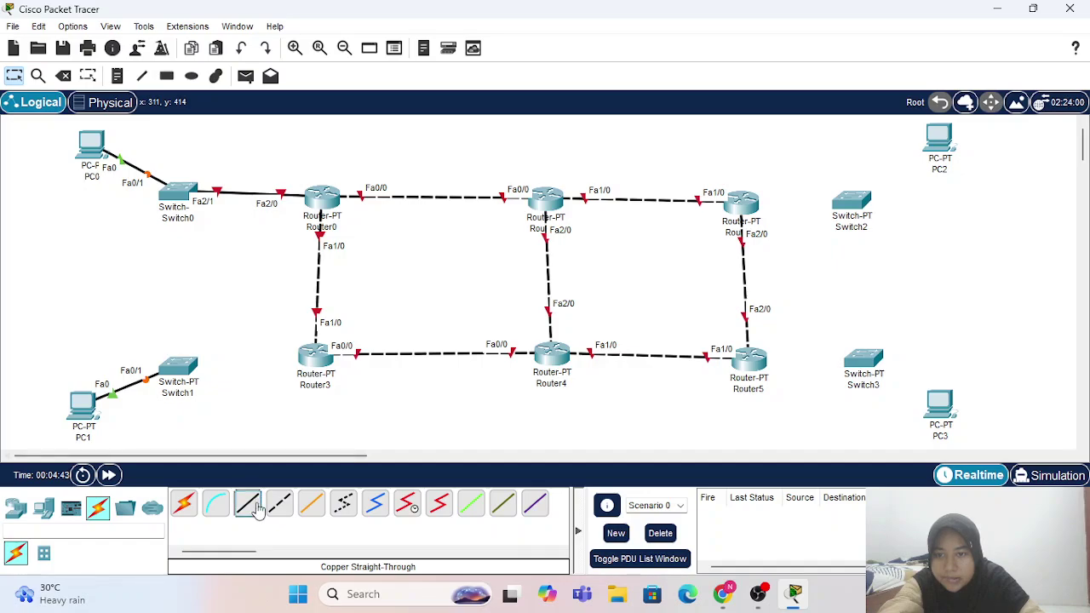
- Connect Switch1's FastEthernet2/1 to Router3's FastEthernet2/0 with a copper straight-through cable
{"action": "left_click", "coordinate": [248, 506]}
{"action": "left_click", "coordinate": [181, 370]}
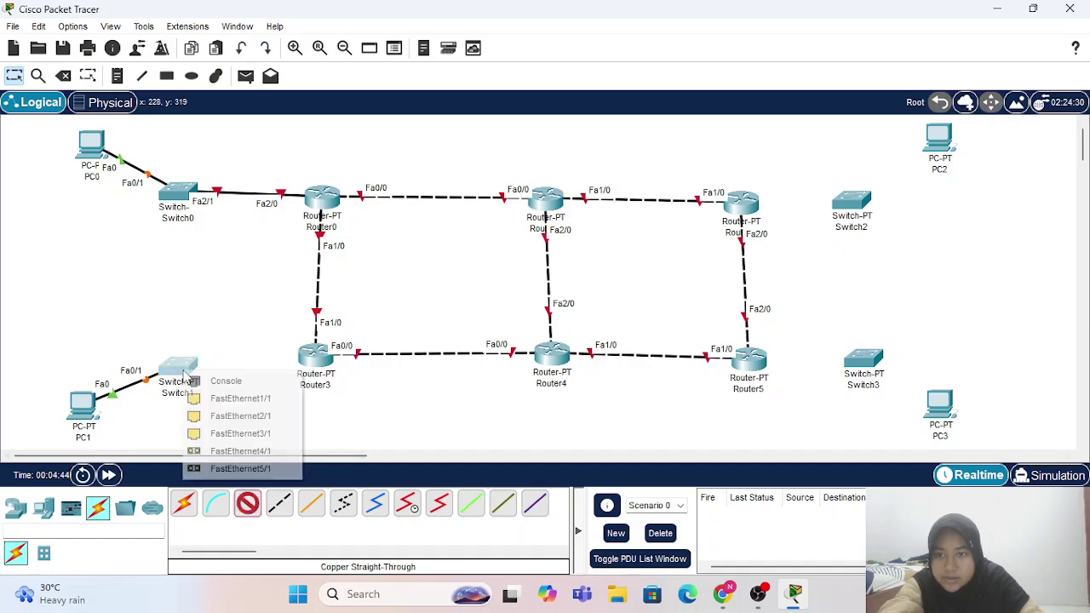
{"action": "left_click", "coordinate": [247, 417]}
{"action": "left_click", "coordinate": [321, 354]}
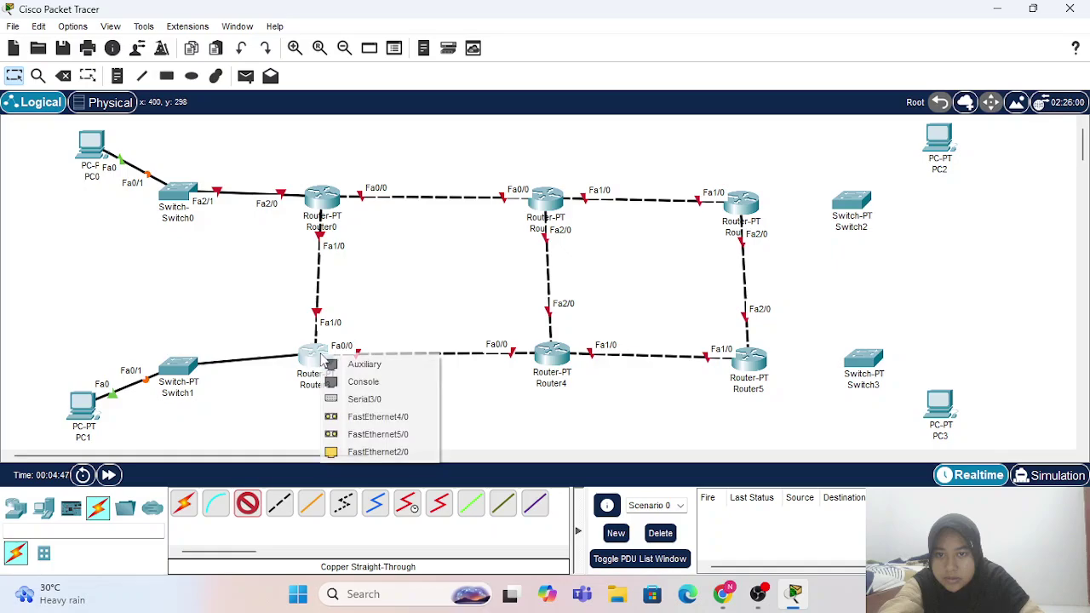
{"action": "left_click", "coordinate": [366, 452]}
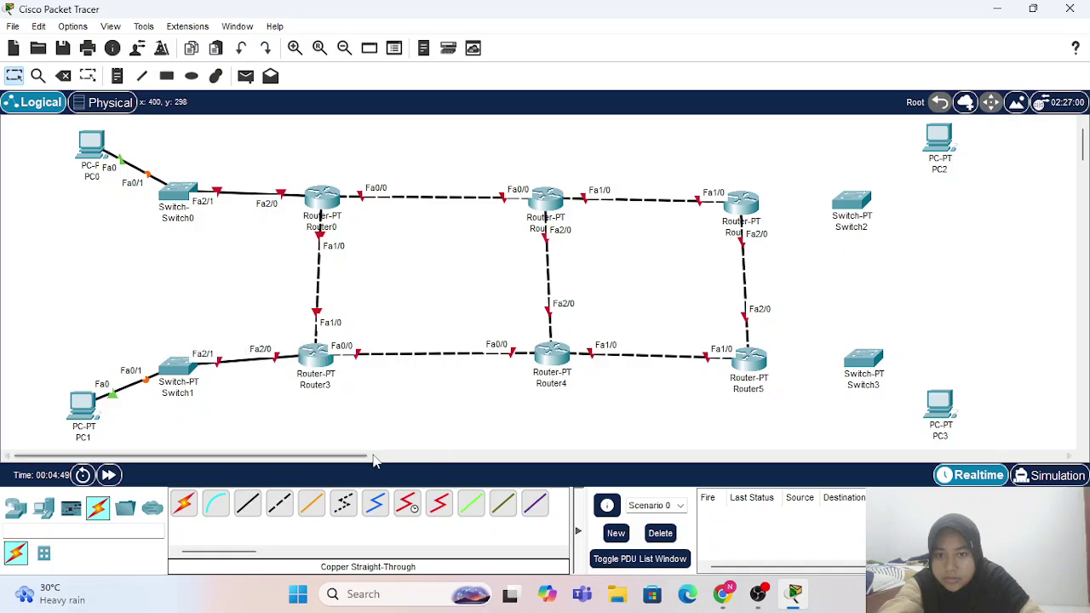
- Connect PC2's FastEthernet0 to Switch2's FastEthernet0/1 with a copper straight-through cable, and PC3 to Switch3 with an automatically chosen connection type
{"action": "left_click", "coordinate": [247, 504]}
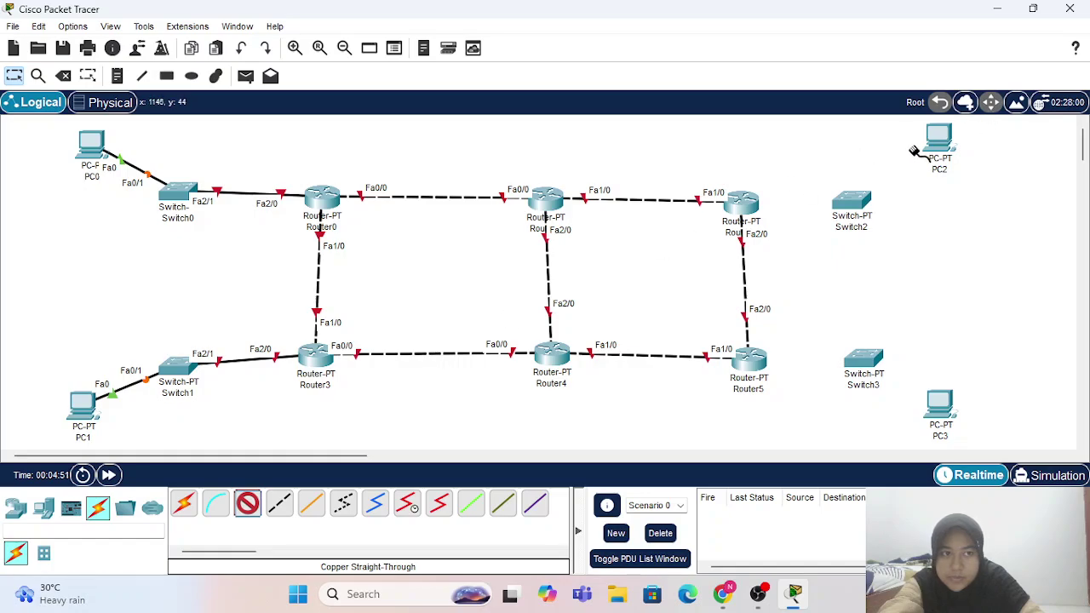
{"action": "left_click", "coordinate": [945, 146]}
{"action": "left_click", "coordinate": [975, 207]}
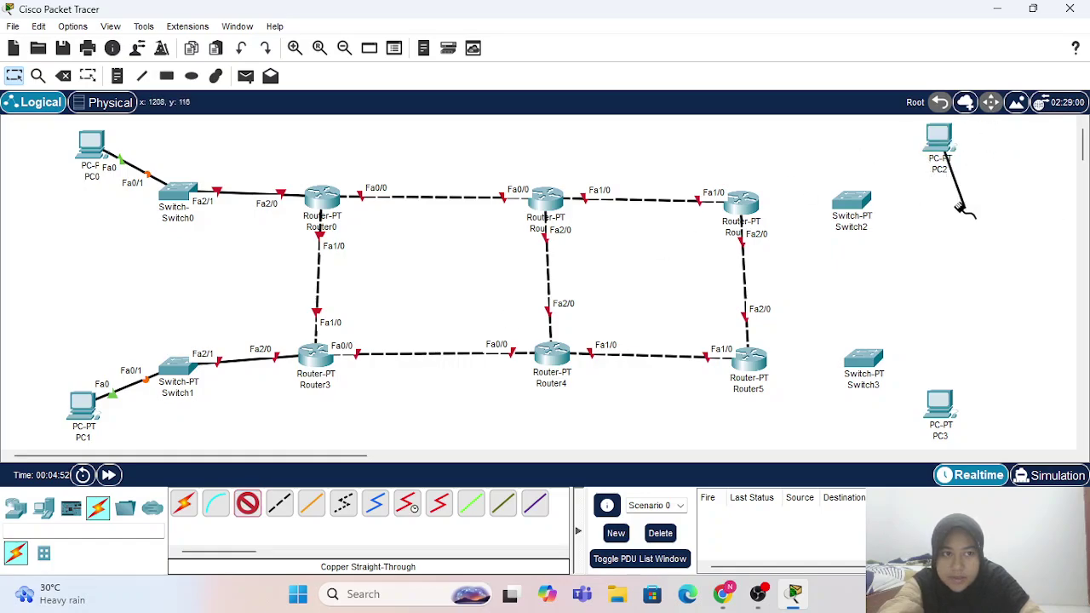
{"action": "left_click", "coordinate": [858, 198]}
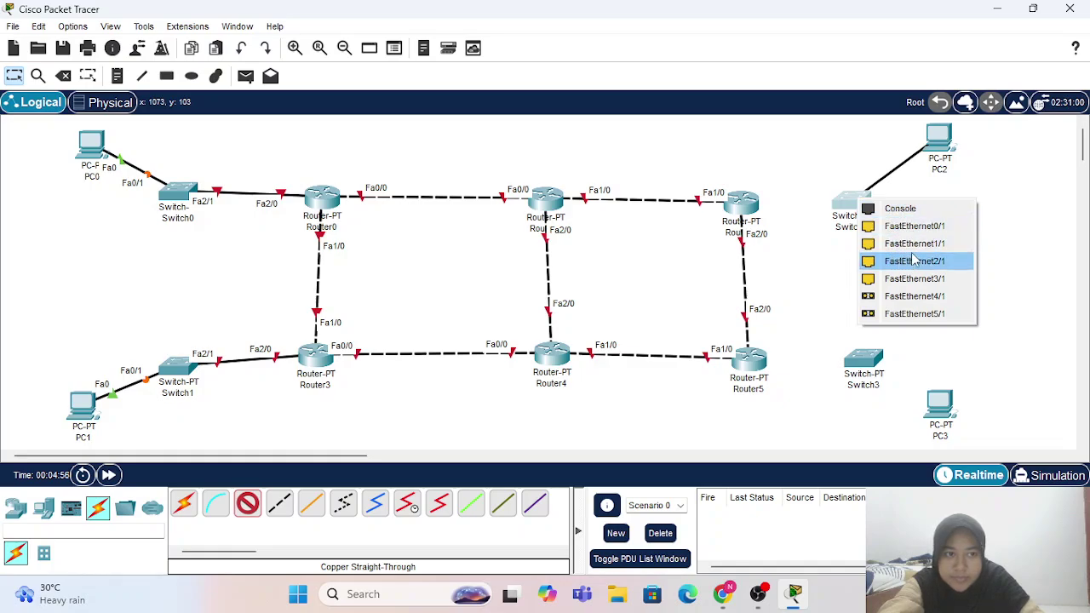
{"action": "left_click", "coordinate": [906, 226]}
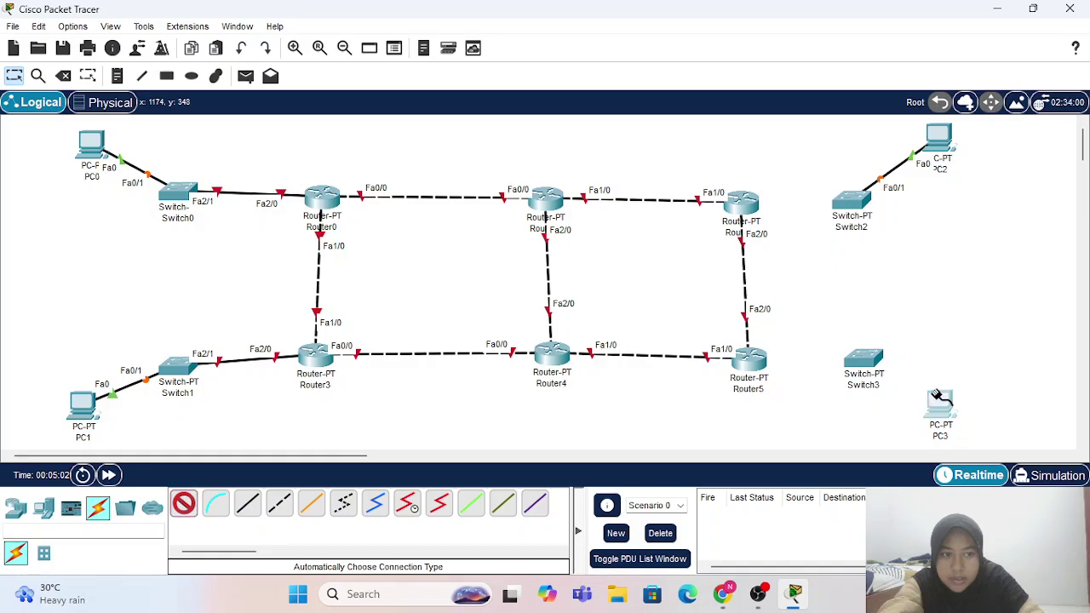
{"action": "left_click", "coordinate": [939, 395]}
{"action": "left_click", "coordinate": [862, 363]}
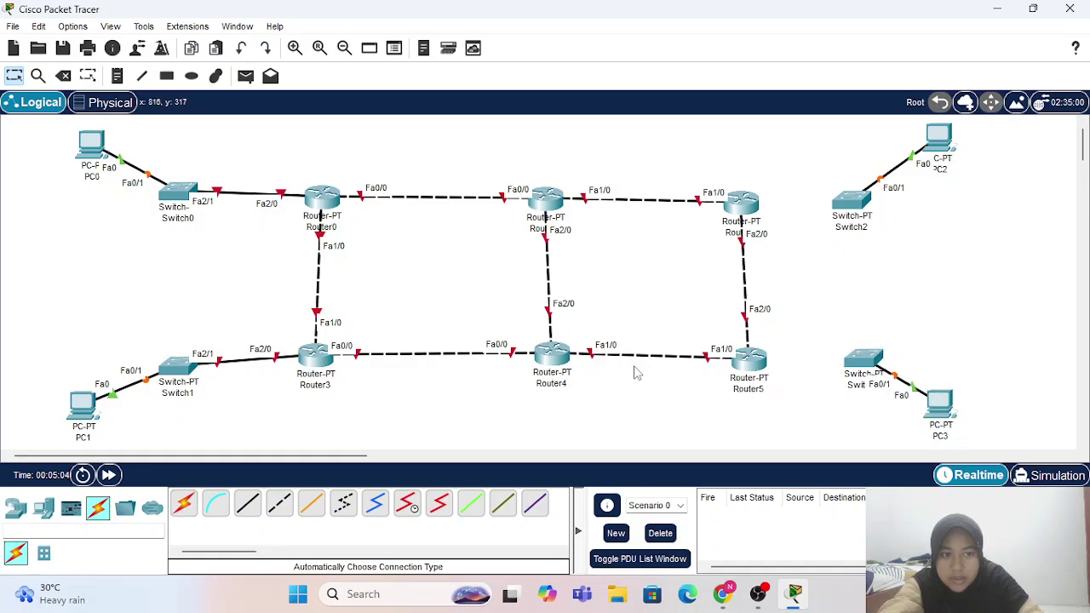
- Try connecting Switch2's FastEthernet2/1 to Router2's FastEthernet0/0 with a copper straight-through cable, and undo the connection
{"action": "left_click", "coordinate": [247, 503]}
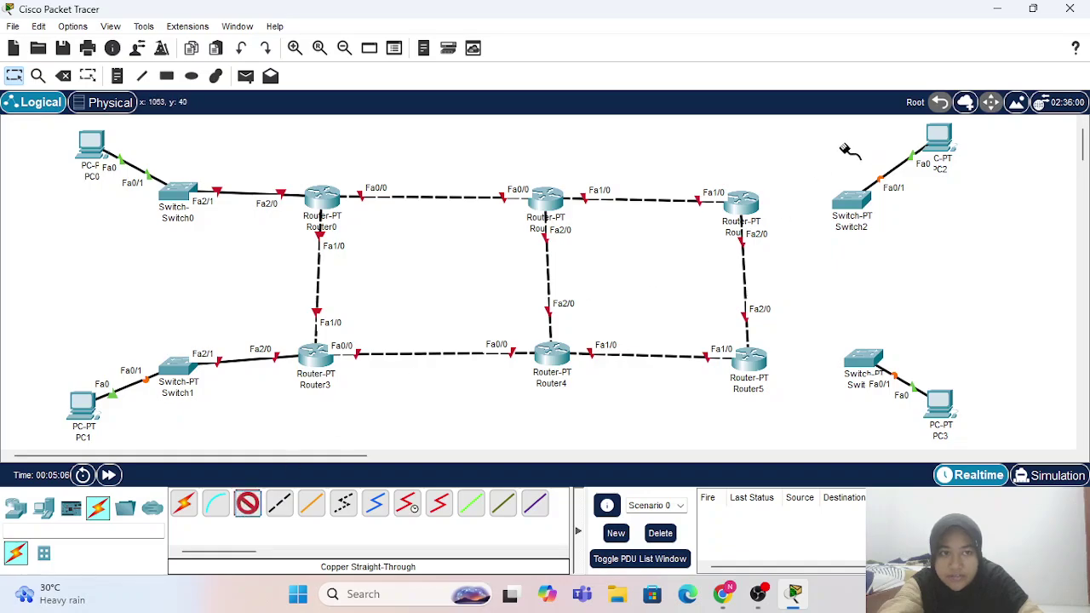
{"action": "left_click", "coordinate": [856, 206]}
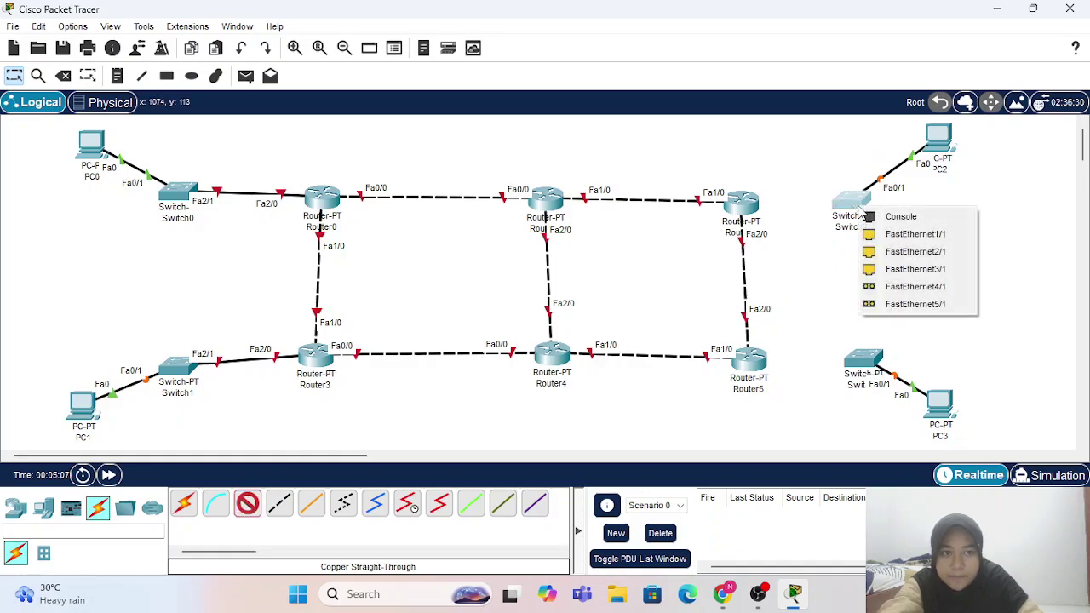
{"action": "left_click", "coordinate": [907, 251]}
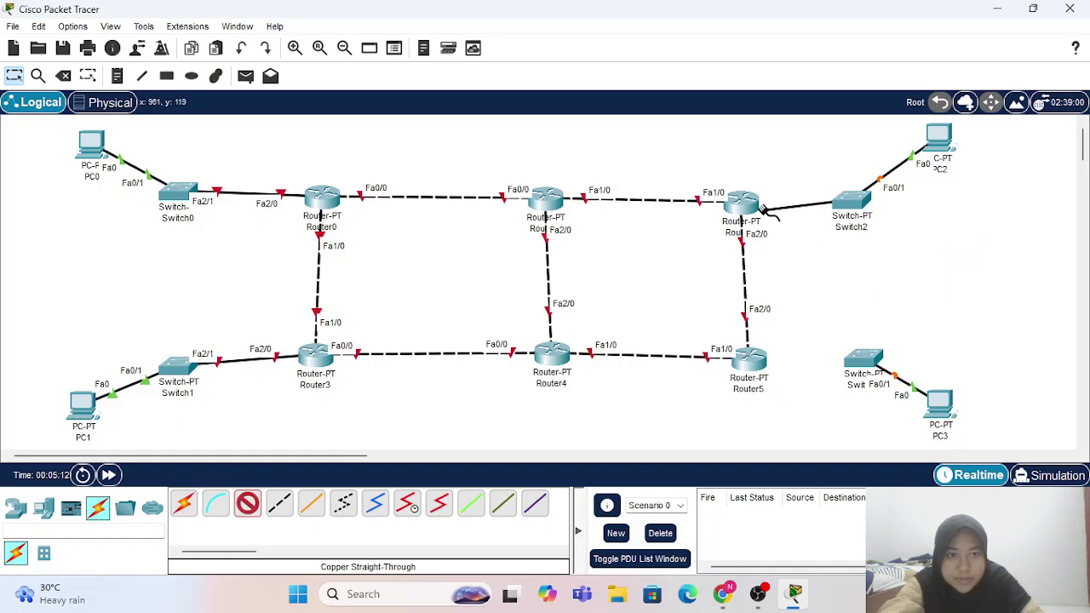
{"action": "left_click", "coordinate": [740, 203]}
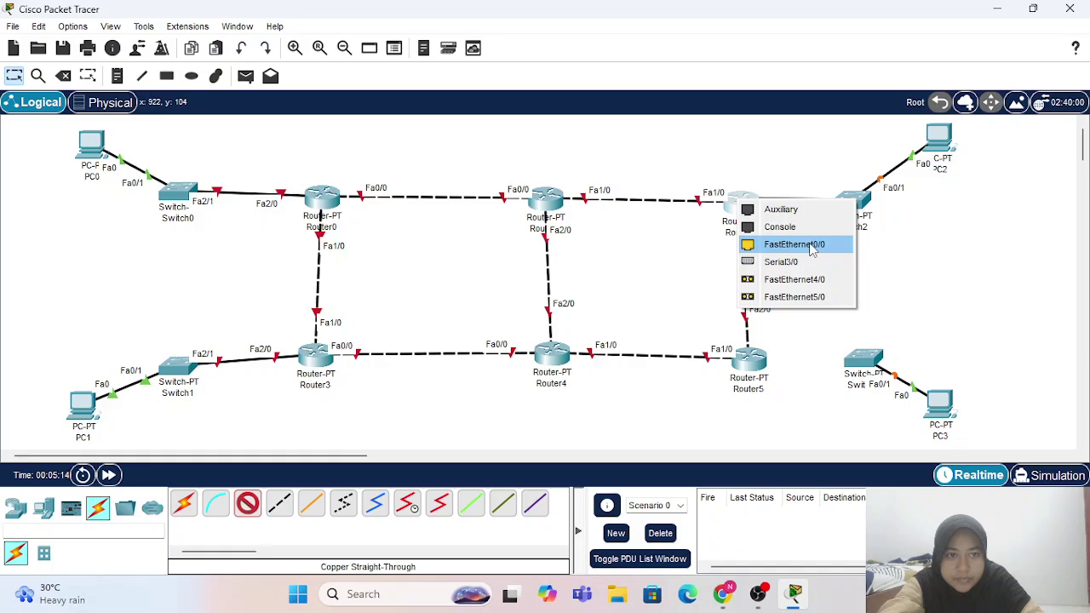
{"action": "left_click", "coordinate": [811, 244]}
{"action": "key", "text": "ctrl+z"}
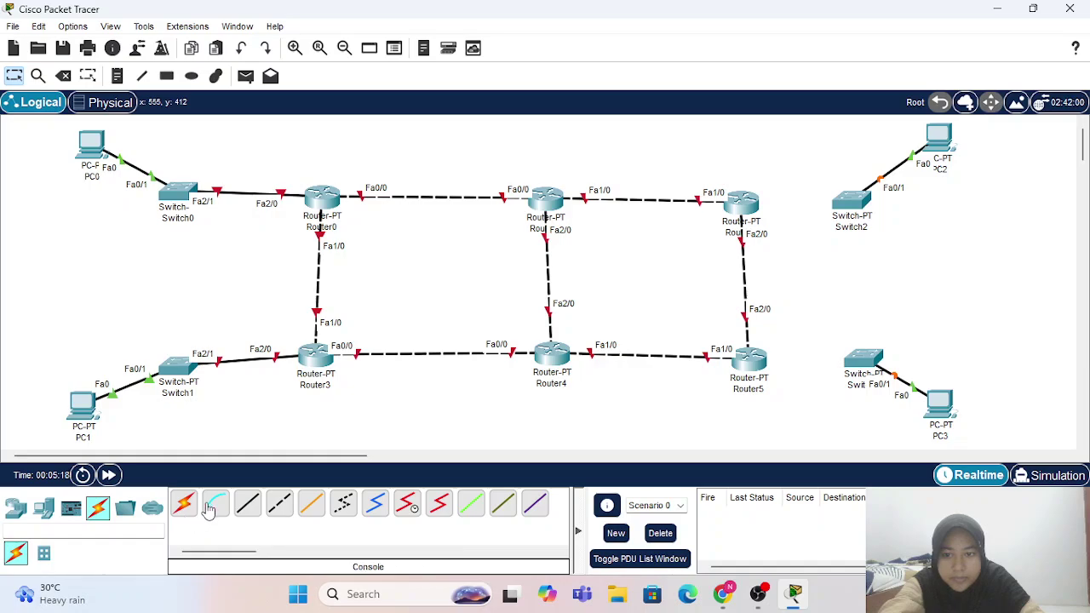
- Connect Router2's FastEthernet0/0 to Switch2's FastEthernet1/1 with a copper straight-through cable
{"action": "left_click", "coordinate": [247, 504]}
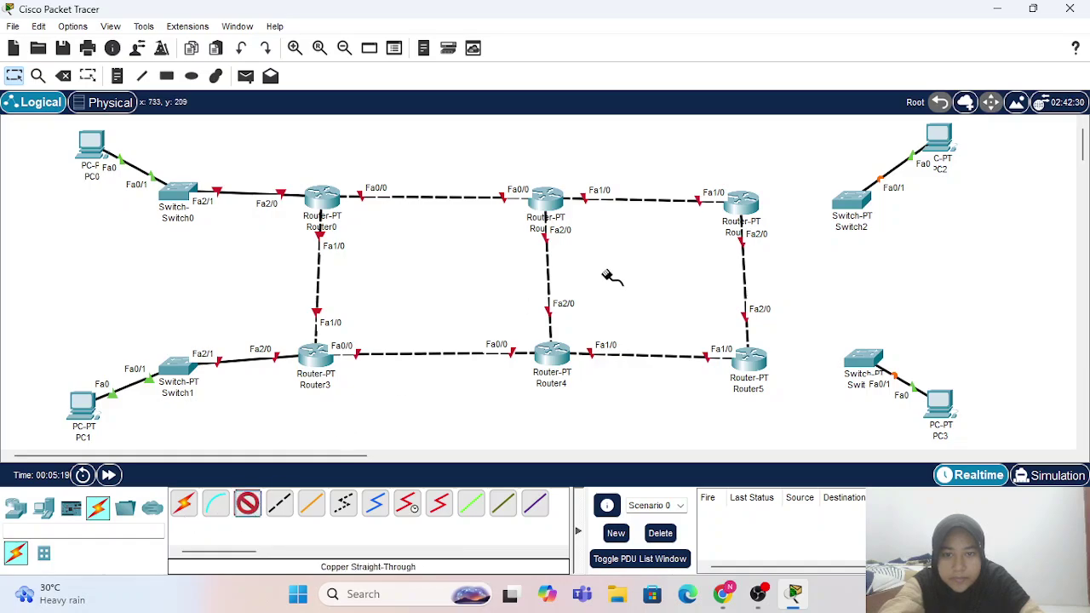
{"action": "left_click", "coordinate": [747, 201]}
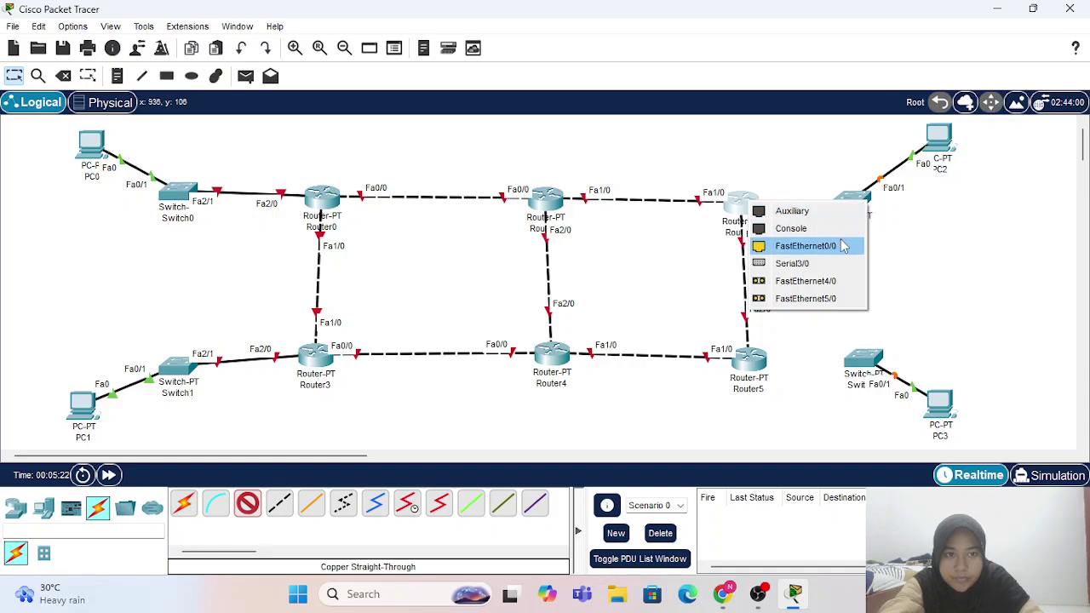
{"action": "left_click", "coordinate": [839, 246]}
{"action": "left_click", "coordinate": [844, 202]}
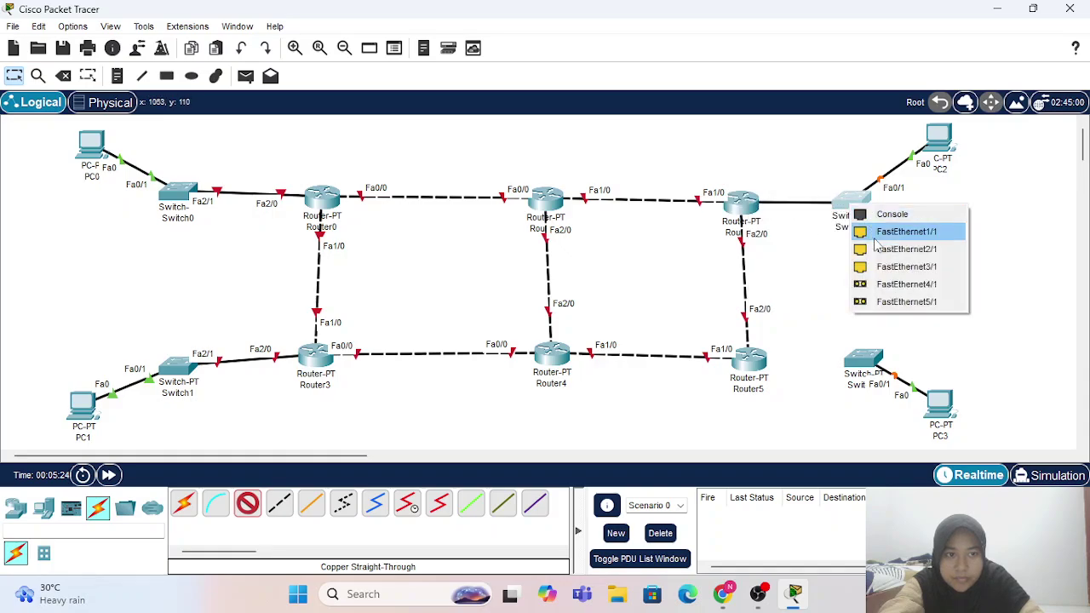
{"action": "left_click", "coordinate": [877, 241]}
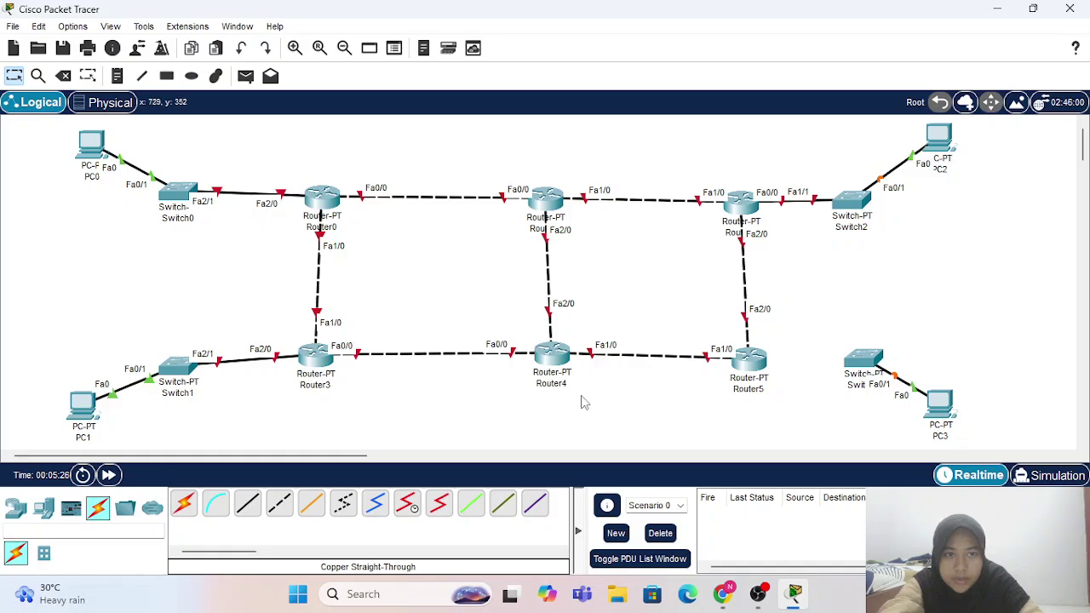
- Connect Router5's FastEthernet0/0 to Switch3's FastEthernet1/1 with a copper straight-through cable
{"action": "left_click", "coordinate": [248, 503]}
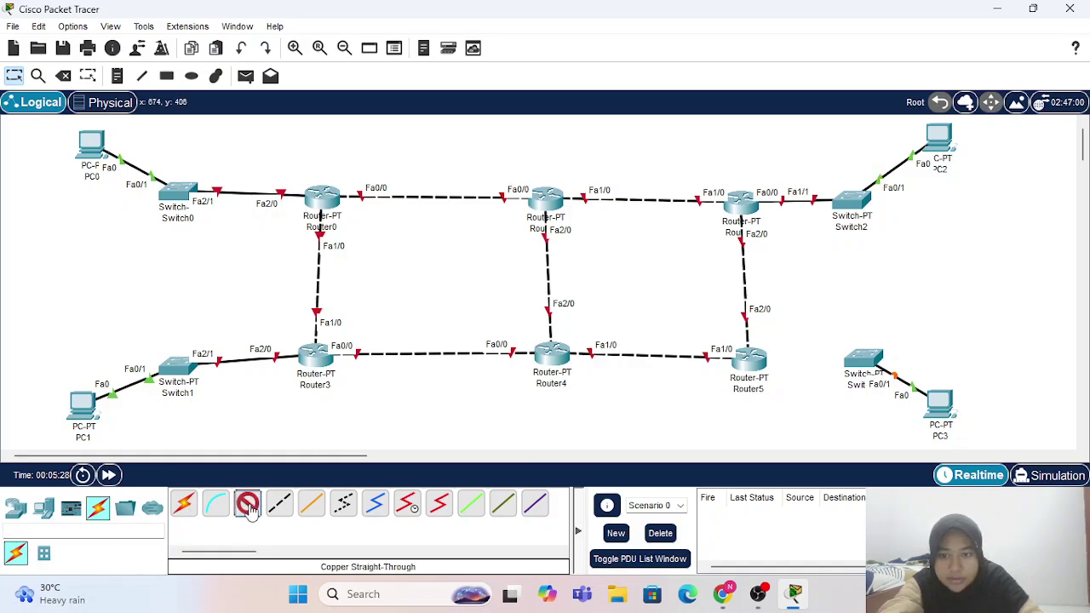
{"action": "left_click", "coordinate": [757, 362]}
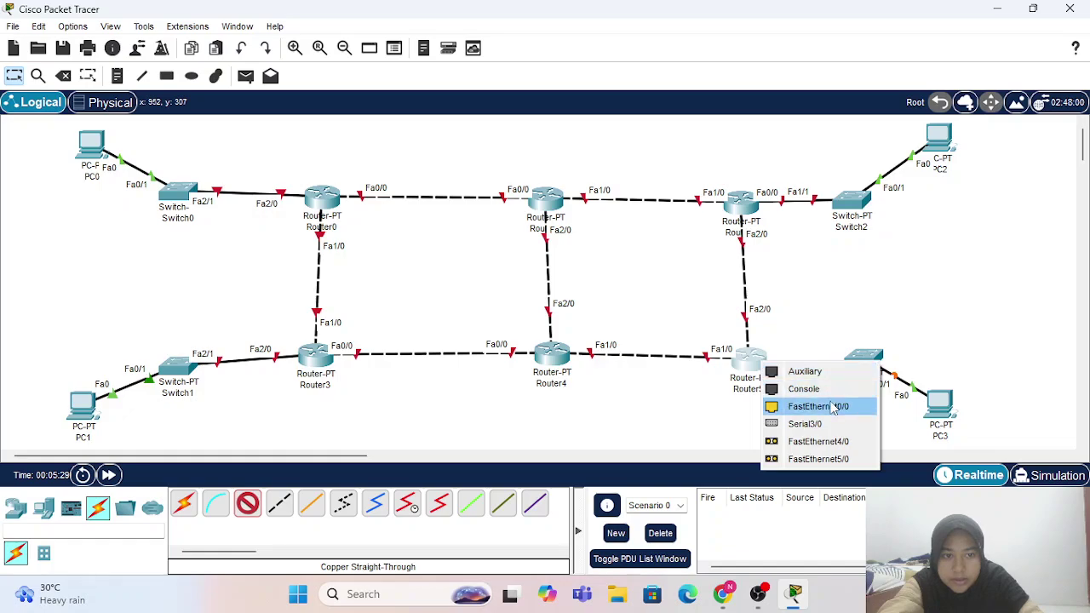
{"action": "left_click", "coordinate": [845, 402]}
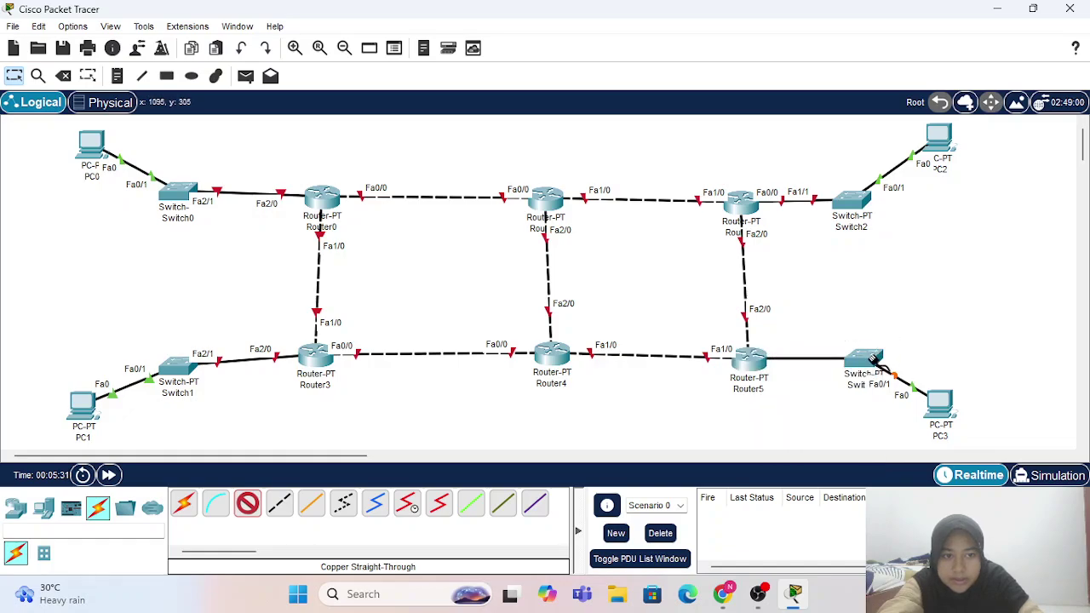
{"action": "left_click", "coordinate": [873, 359]}
{"action": "left_click", "coordinate": [904, 386]}
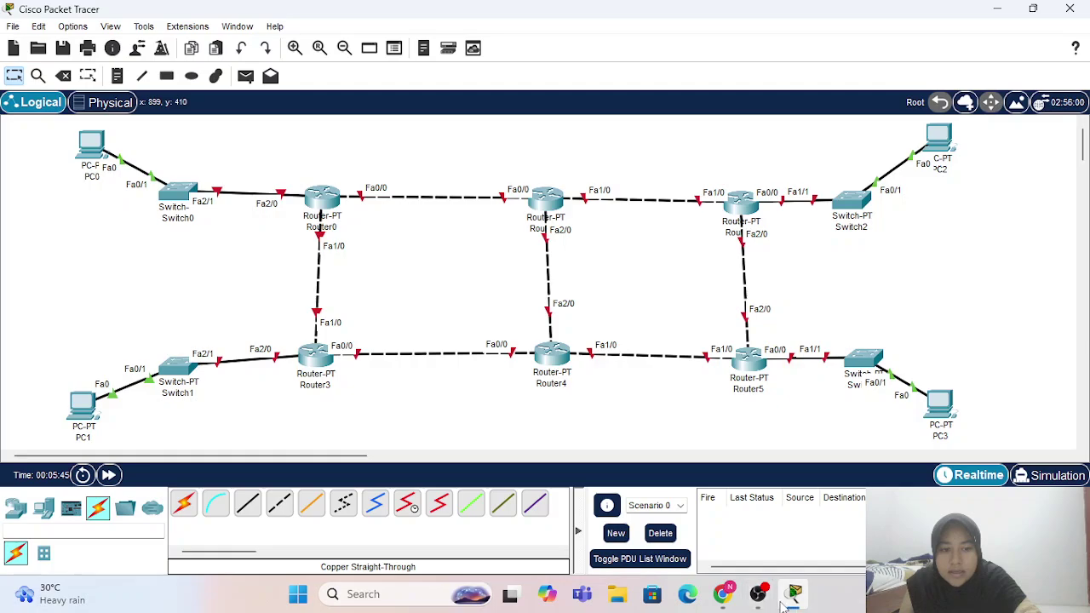
- Check the assignment's topology diagram in the browser, and label the Switch0–Router0 link 192.168.1.0 with a note in Packet Tracer
{"action": "left_click", "coordinate": [722, 594]}
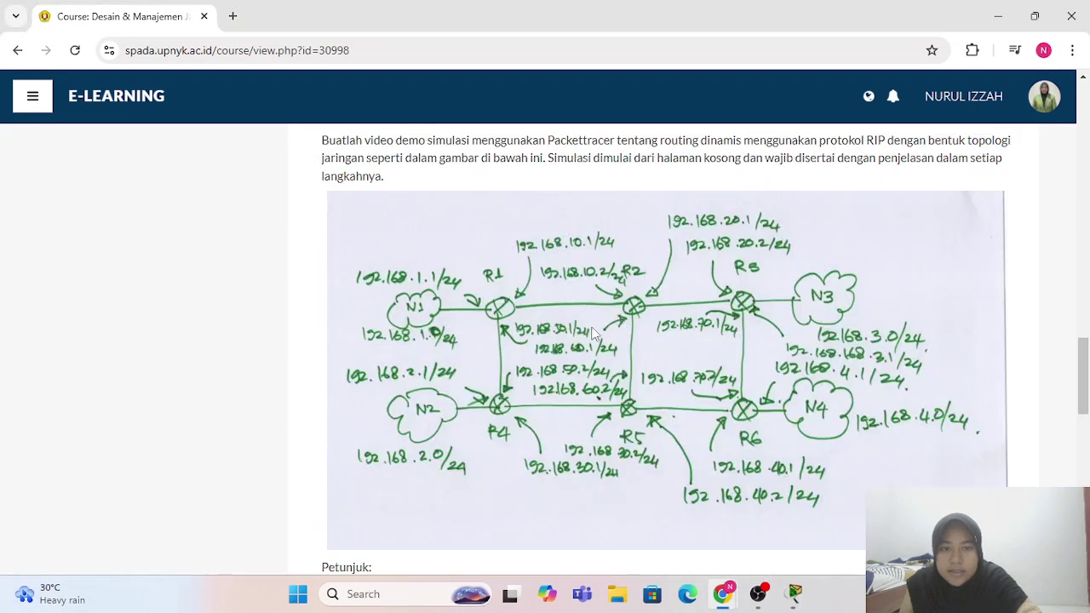
{"action": "scroll", "coordinate": [469, 246], "scroll_direction": "down", "scroll_amount": 1}
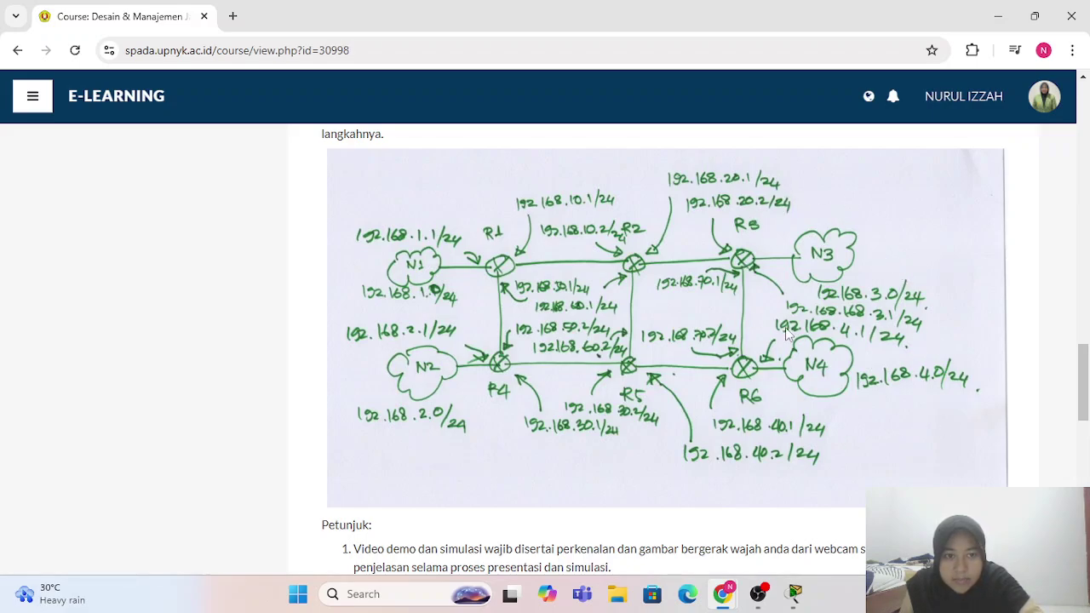
{"action": "left_click", "coordinate": [790, 601]}
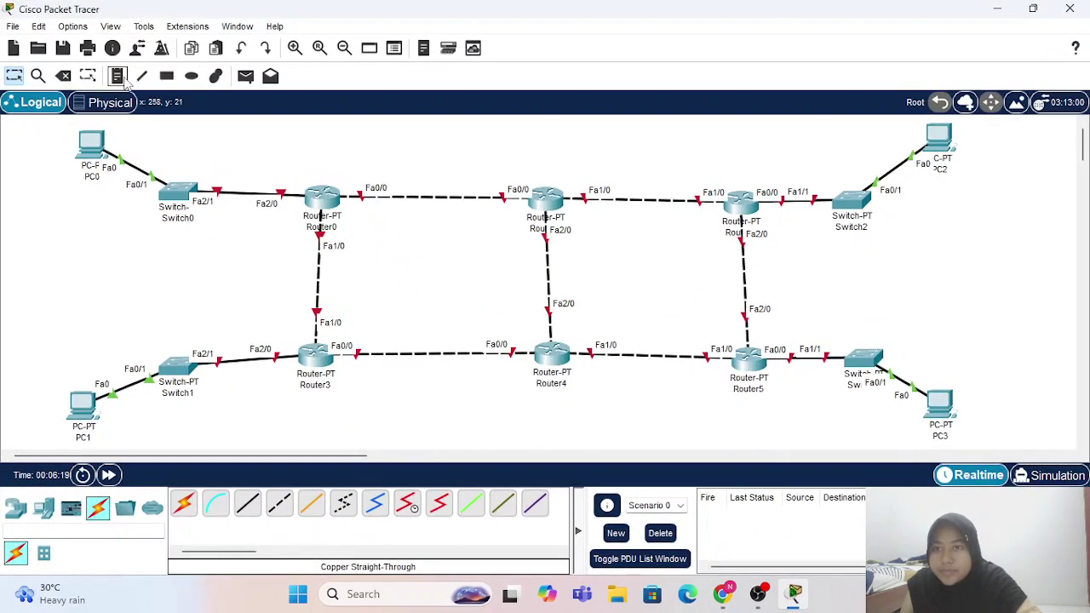
{"action": "left_click", "coordinate": [121, 78]}
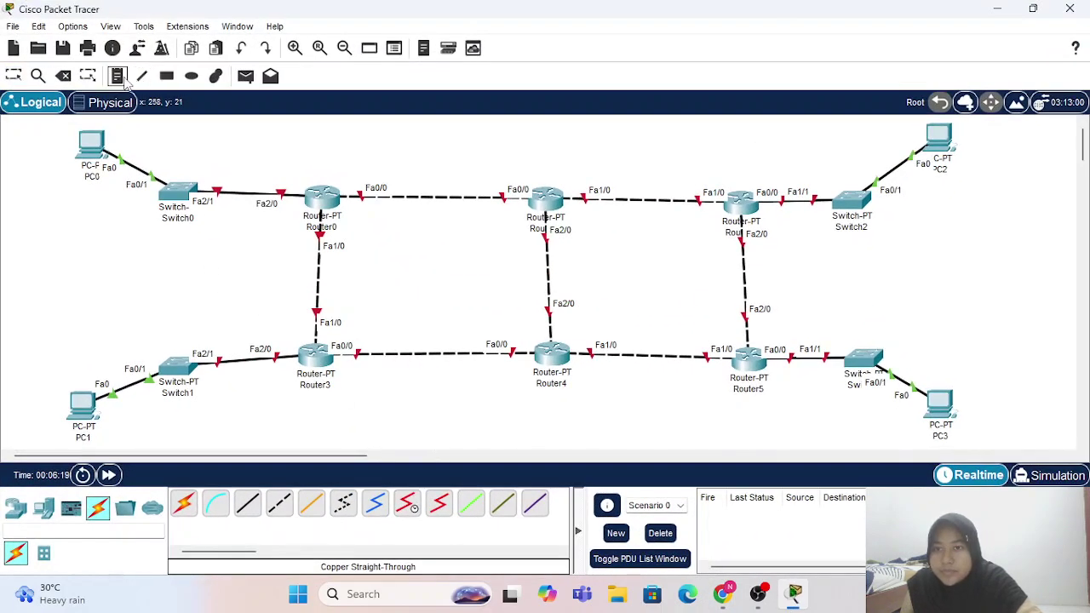
{"action": "left_click", "coordinate": [222, 166]}
{"action": "type", "text": "192.168.1.0"}
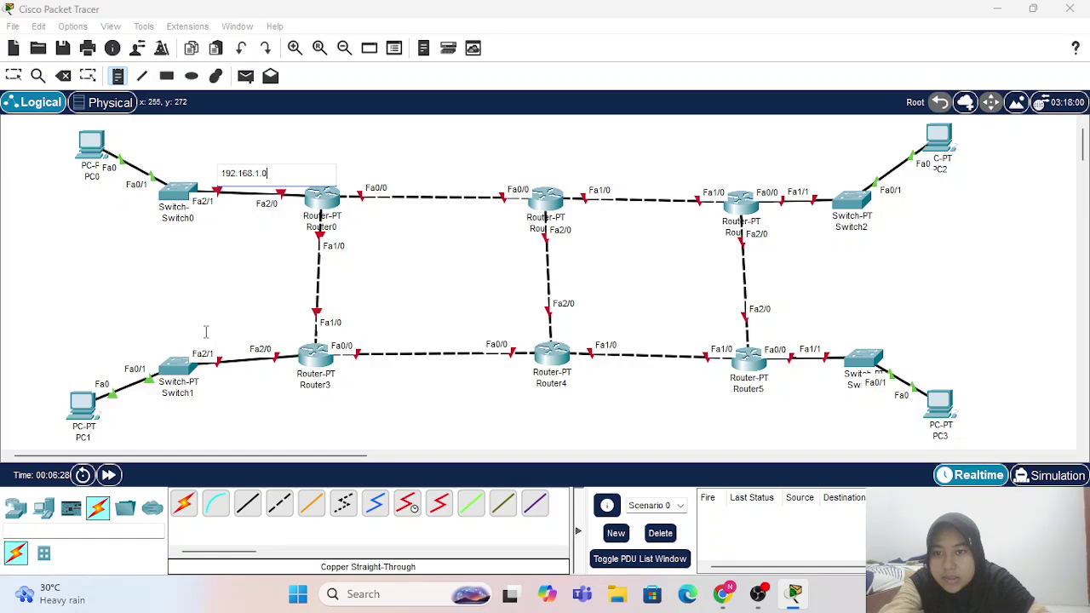
- Add notes 192.168.2.0 above the Switch1–Router3 link, 192.168.3.0 above the Router2–Switch2 link and 192.168.4.0 above the Router5–Switch3 link
{"action": "left_click", "coordinate": [205, 327]}
{"action": "left_click", "coordinate": [205, 330]}
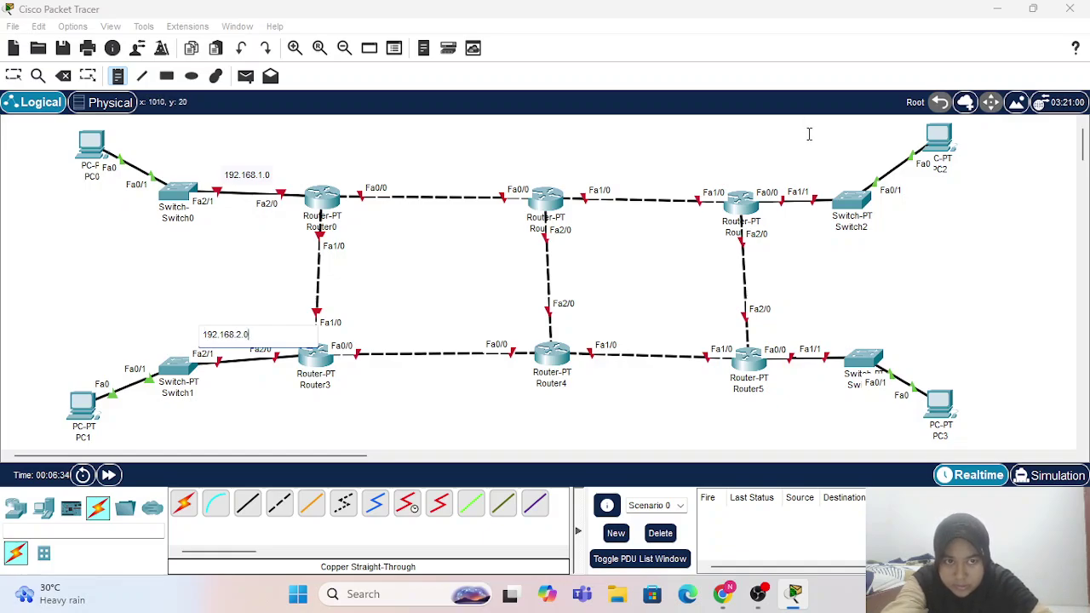
{"action": "left_click", "coordinate": [760, 169]}
{"action": "left_click", "coordinate": [759, 168]}
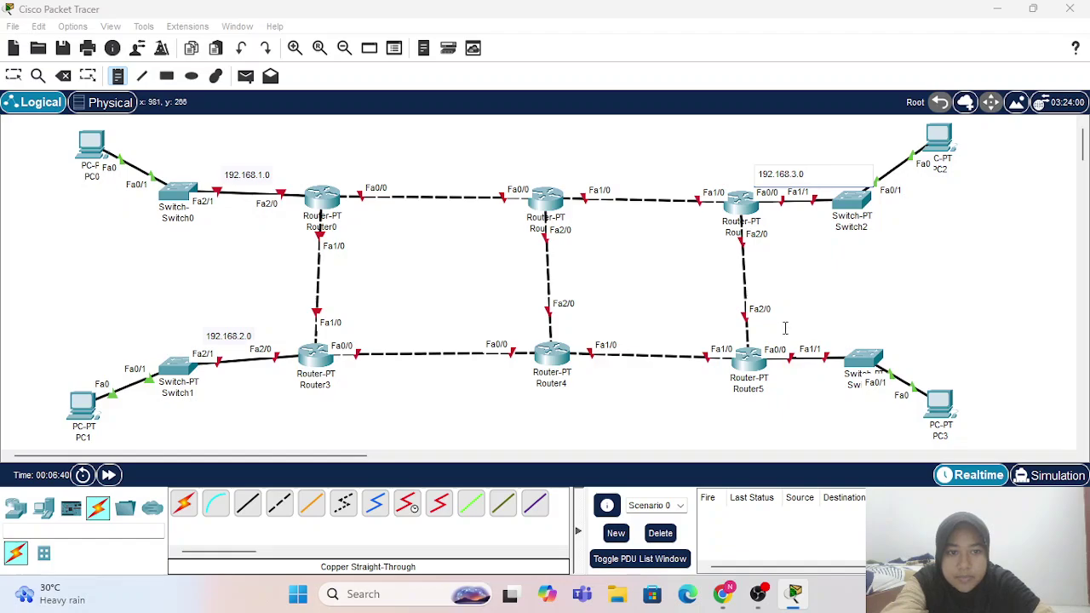
{"action": "left_click", "coordinate": [785, 329]}
{"action": "left_click", "coordinate": [786, 330]}
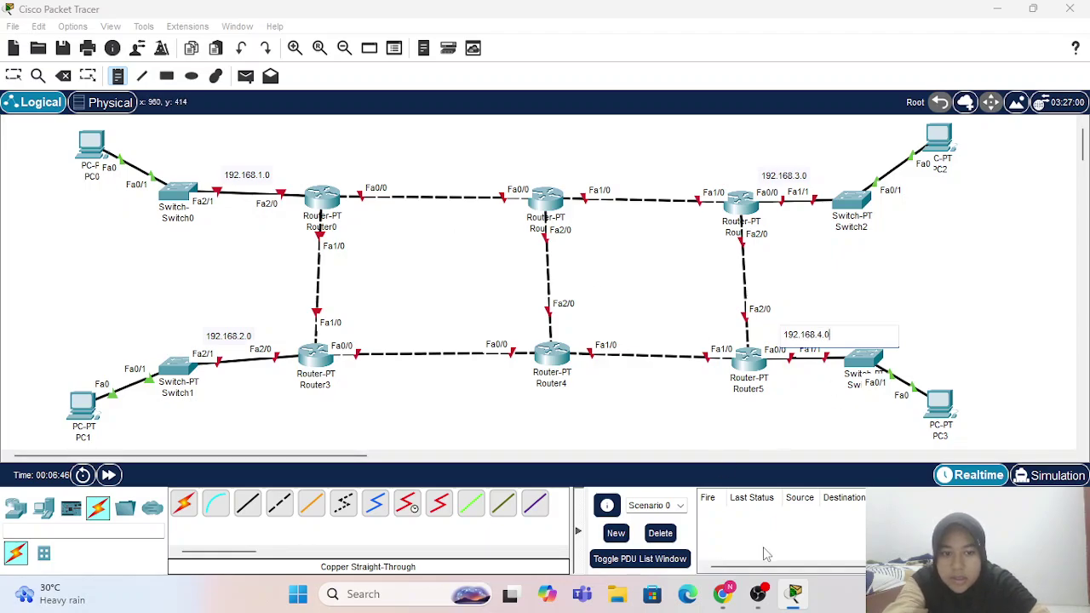
- Review the router link addresses in the assignment diagram in the browser, and return to Packet Tracer
{"action": "left_click", "coordinate": [793, 594]}
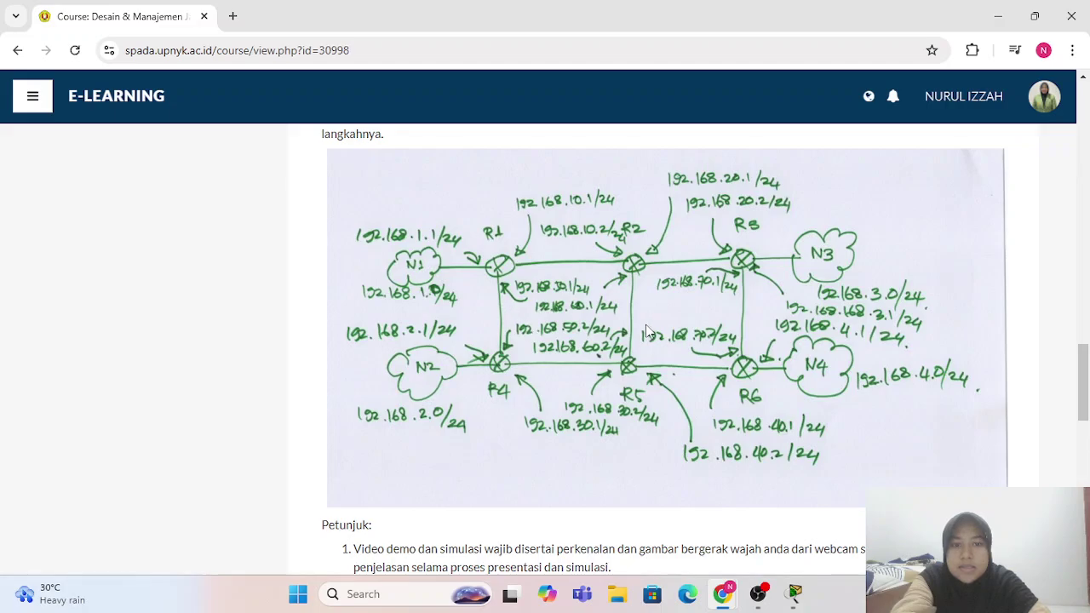
{"action": "left_click", "coordinate": [793, 594]}
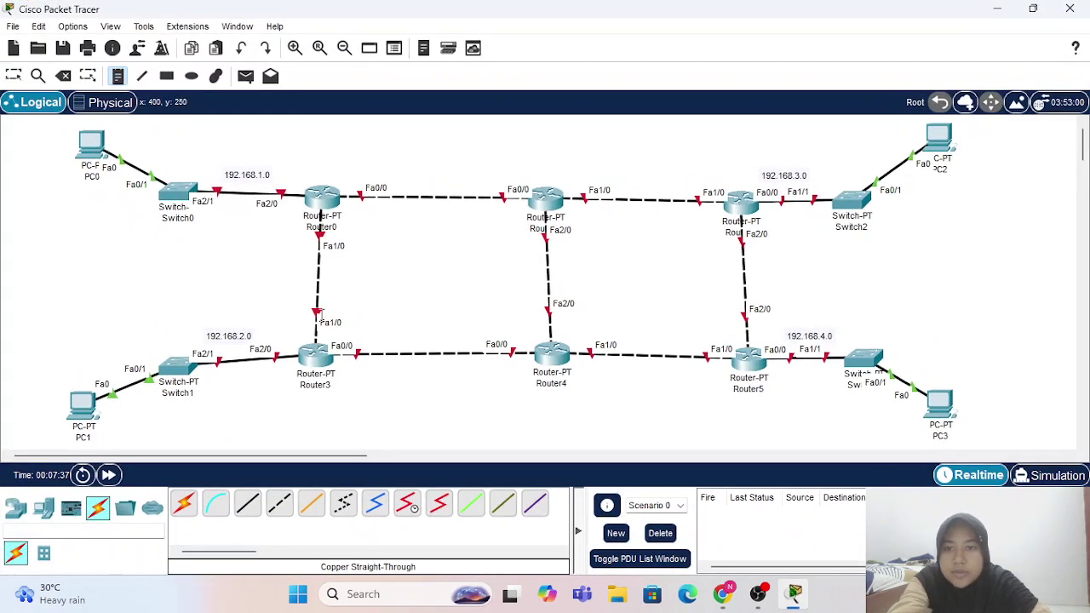
- Add notes 192.168.10.0 on the Router0–Router1 link, 192.168.20.0 on Router1–Router2, 192.168.30.0 on Router3–Router4 and 192.168.40.0 on Router4–Router5
{"action": "left_click", "coordinate": [384, 174]}
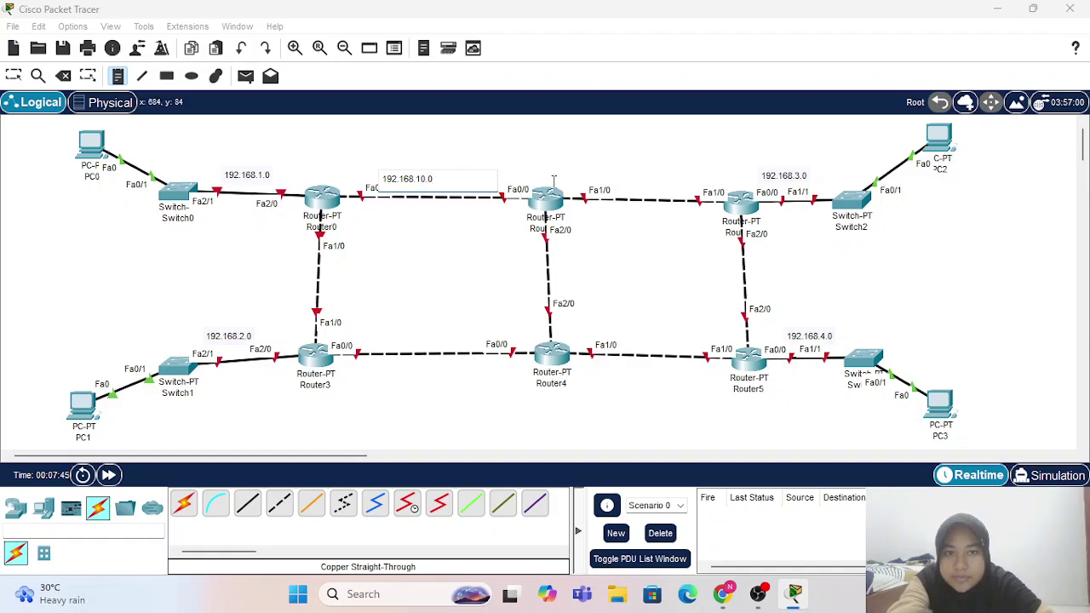
{"action": "left_click", "coordinate": [601, 176]}
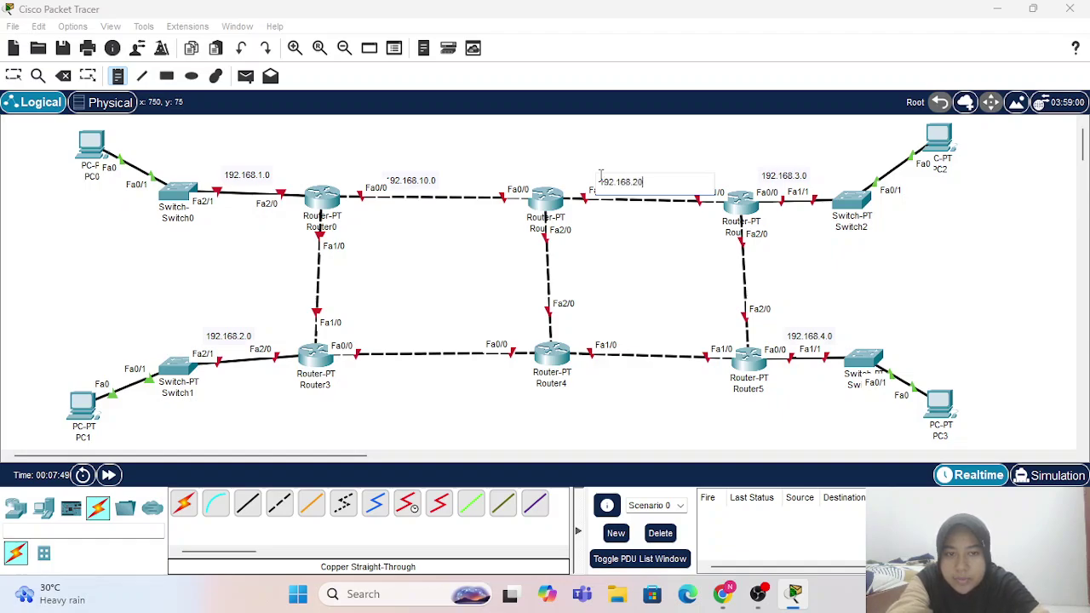
{"action": "left_click", "coordinate": [391, 372]}
{"action": "type", "text": "19"}
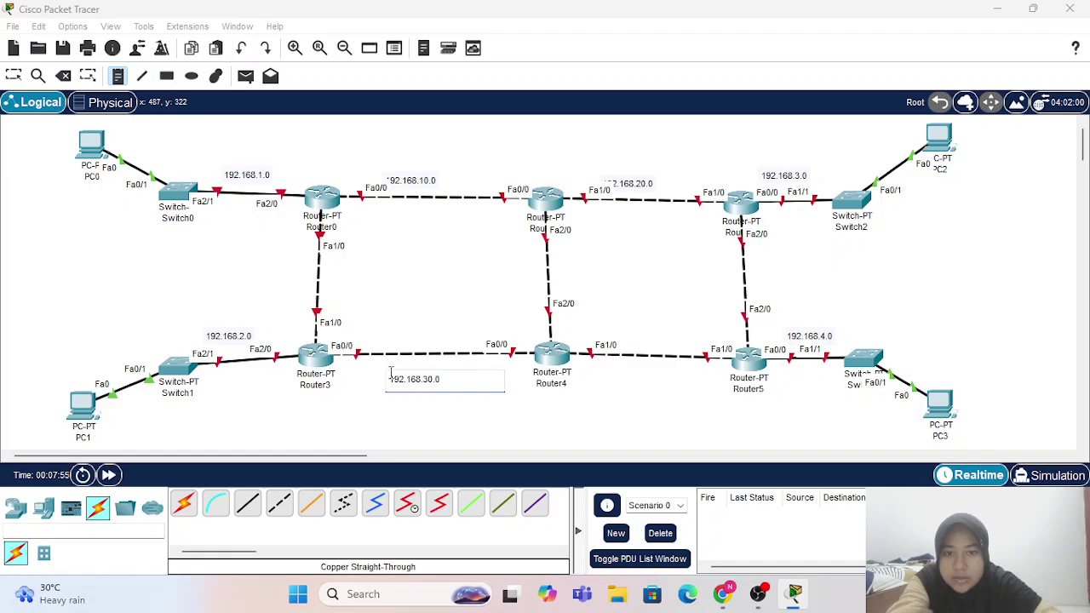
{"action": "type", "text": "2.168.30.0"}
{"action": "left_click", "coordinate": [619, 381]}
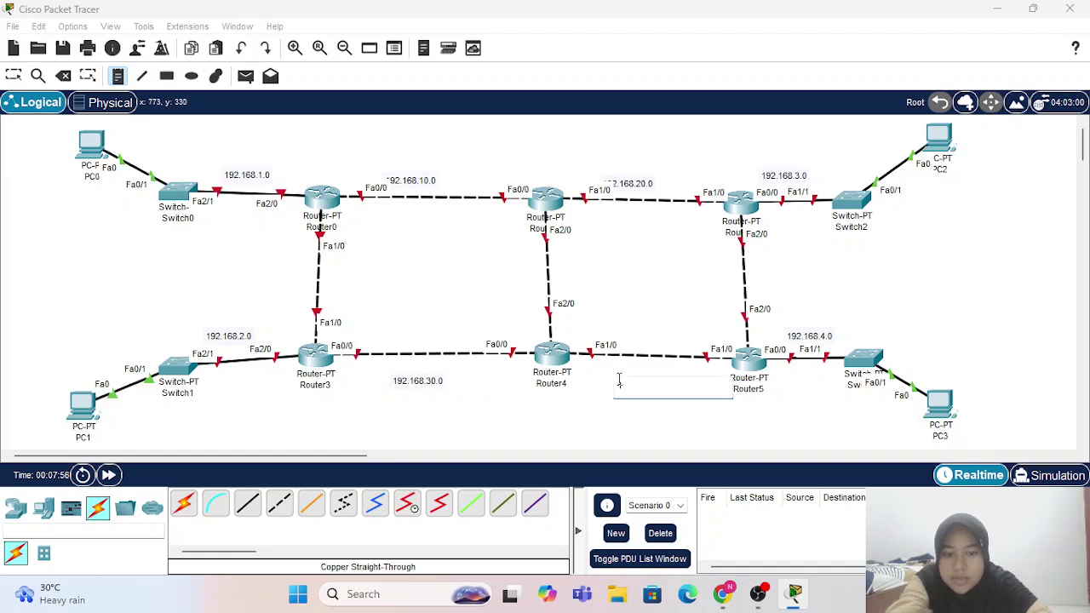
{"action": "type", "text": "192.168"}
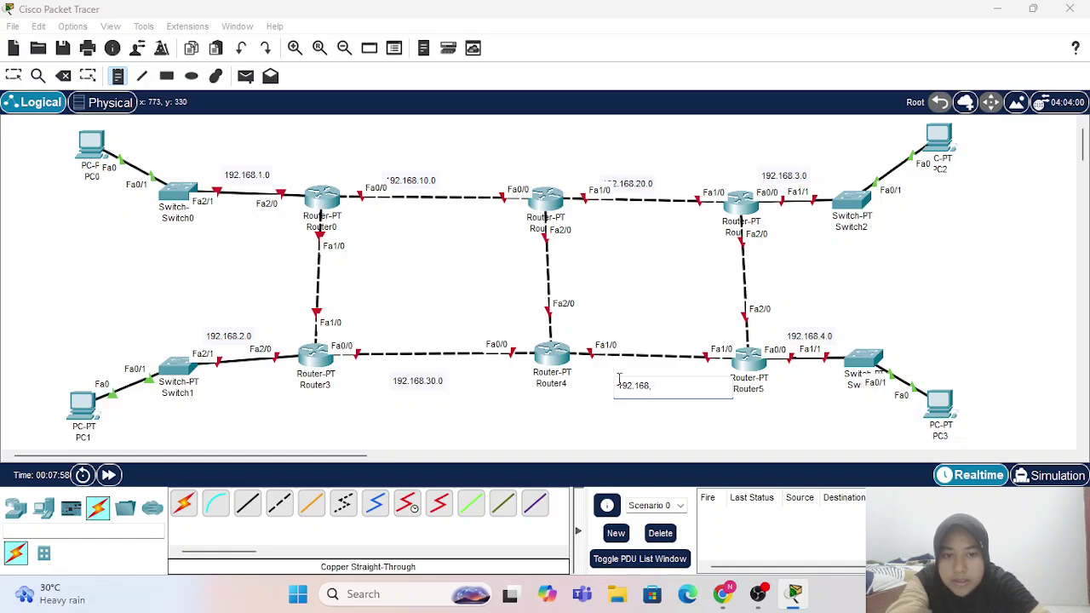
{"action": "type", "text": ".40.0"}
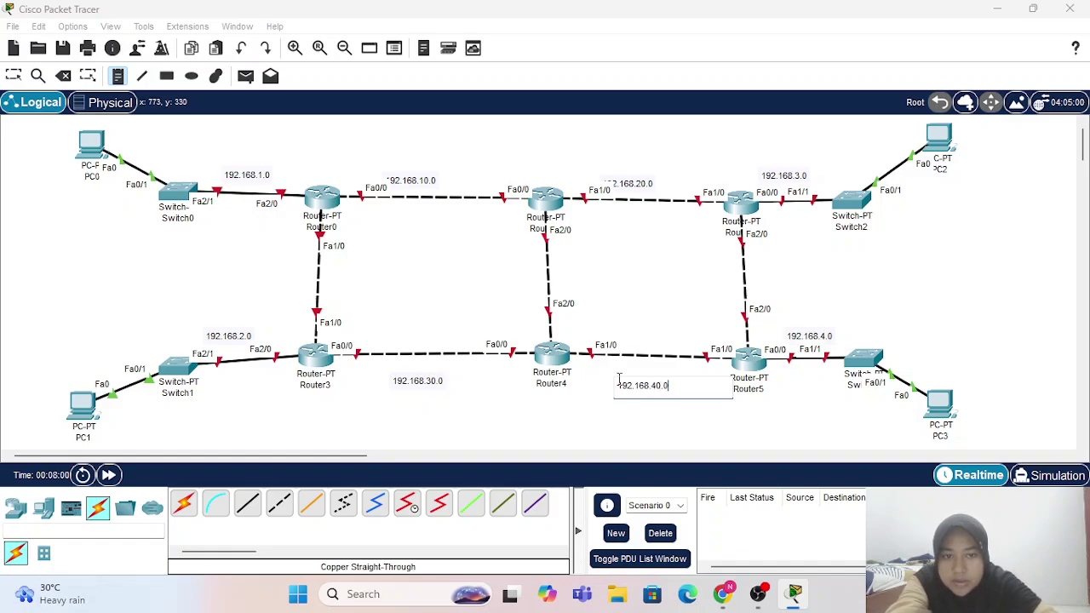
- Add notes 192.168.50.0 beside the Router0–Router3 link, 192.168.60.0 beside the Router1–Router4 link and 192.168.70 beside the Router2–Router5 link
{"action": "left_click", "coordinate": [336, 269]}
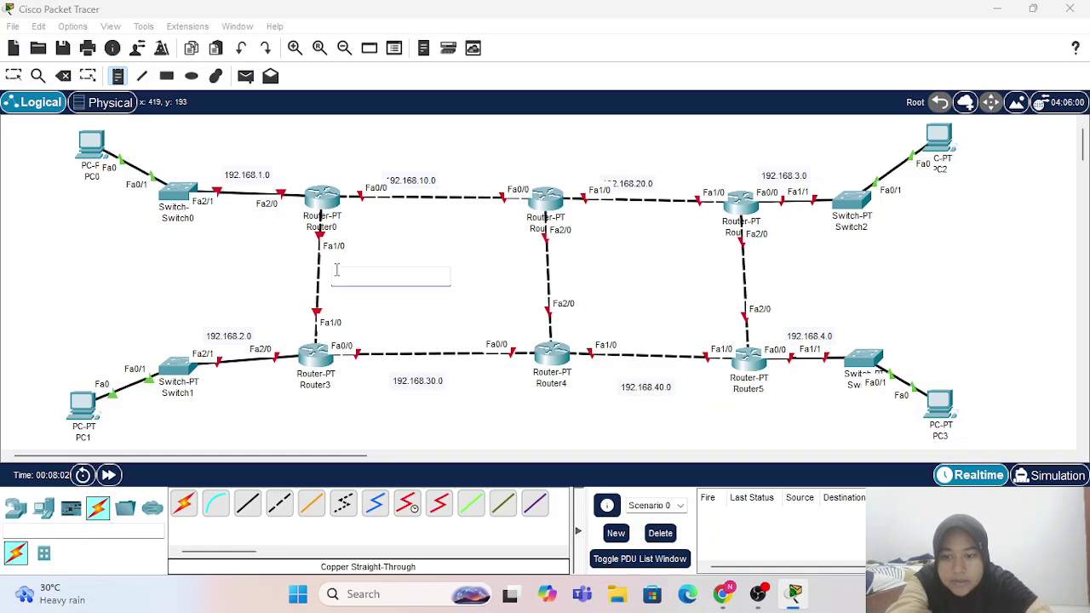
{"action": "type", "text": "192.168.50.0"}
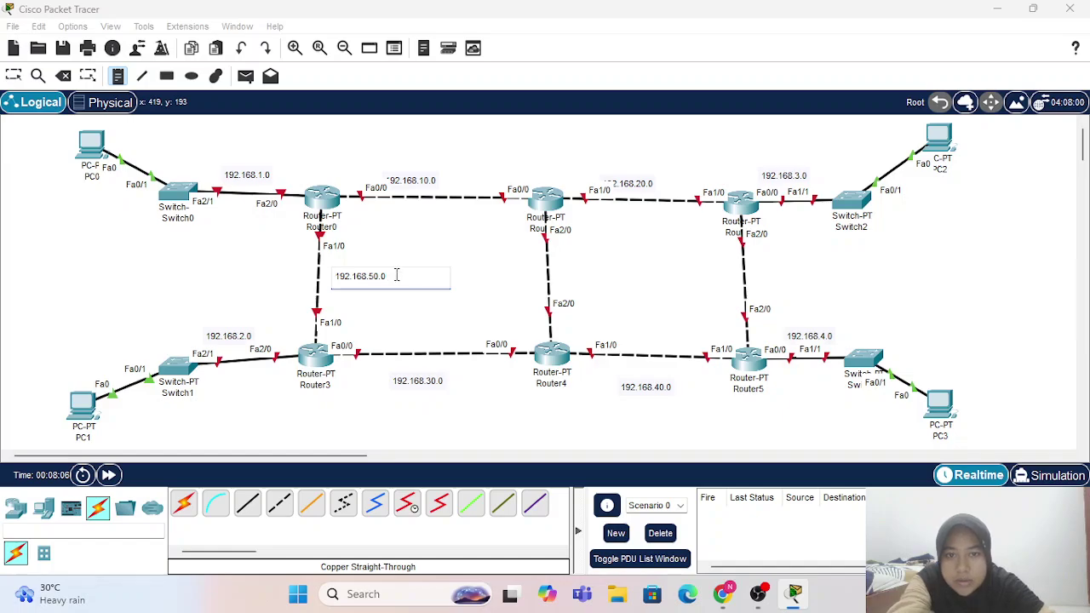
{"action": "left_click", "coordinate": [569, 272]}
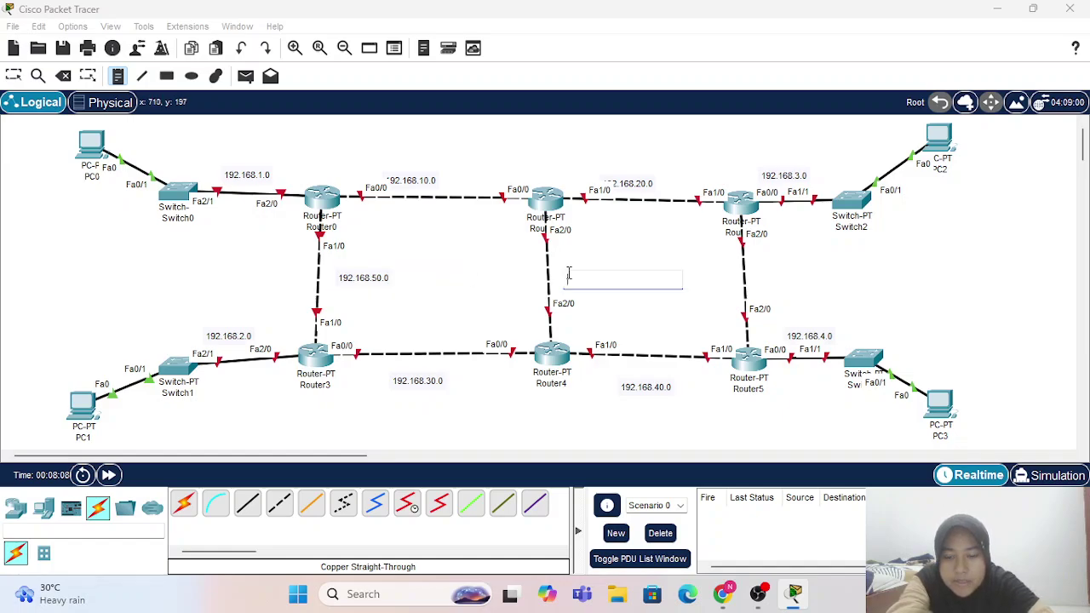
{"action": "type", "text": "192.168"}
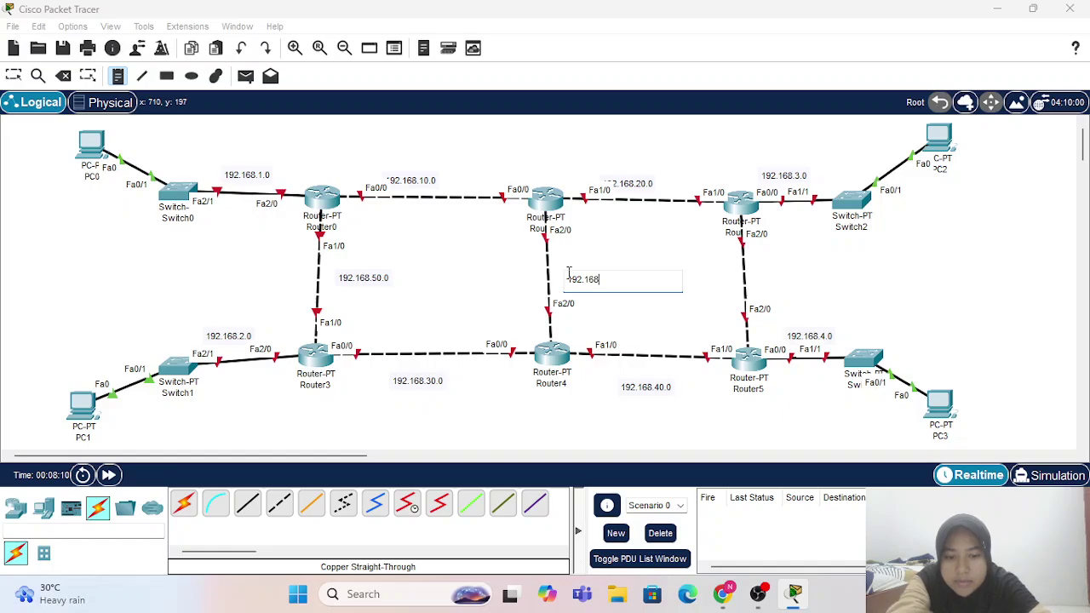
{"action": "type", "text": ".60.0"}
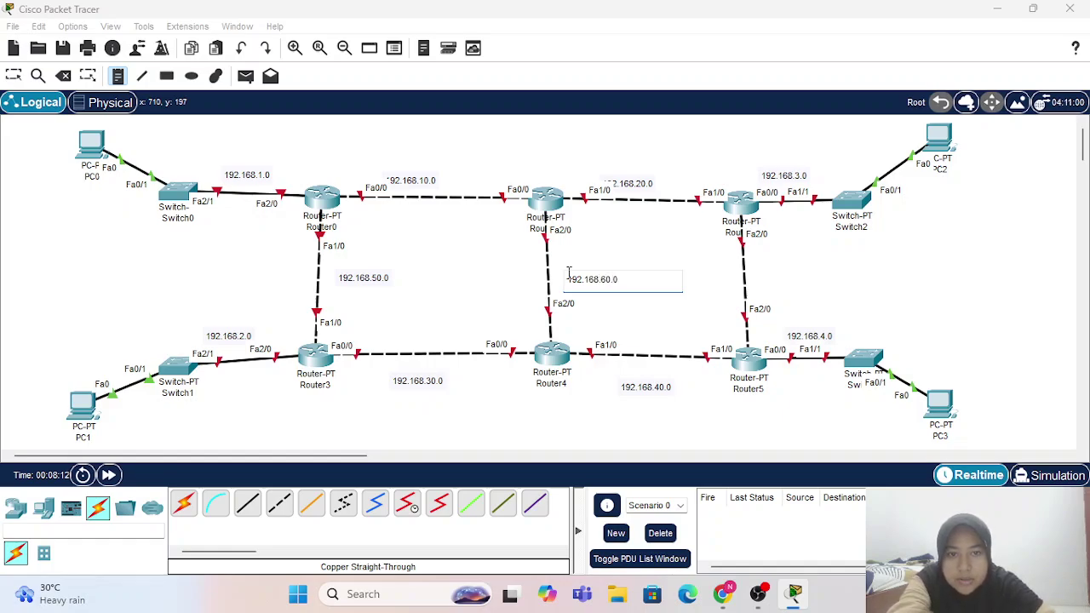
{"action": "left_click", "coordinate": [772, 274]}
{"action": "type", "text": "192.168.70"}
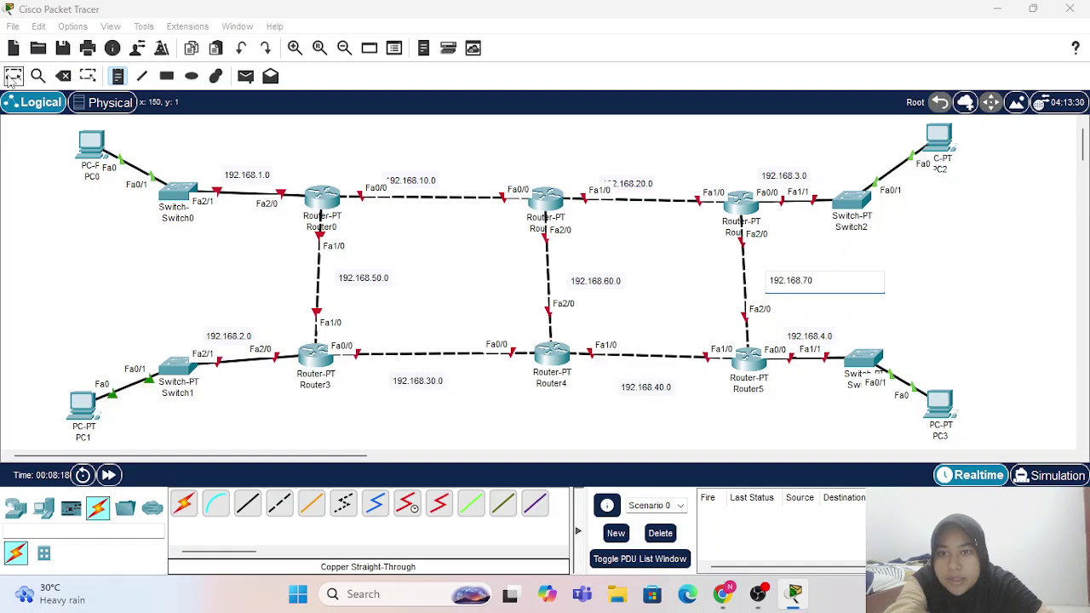
- Reposition the router-link notes, clearing the horizontal-link notes of the interface labels and centring the vertical-link notes on their cables
{"action": "left_click", "coordinate": [13, 77]}
{"action": "left_click_drag", "start_coordinate": [417, 180], "coordinate": [437, 174]}
{"action": "left_click_drag", "start_coordinate": [644, 187], "coordinate": [649, 178]}
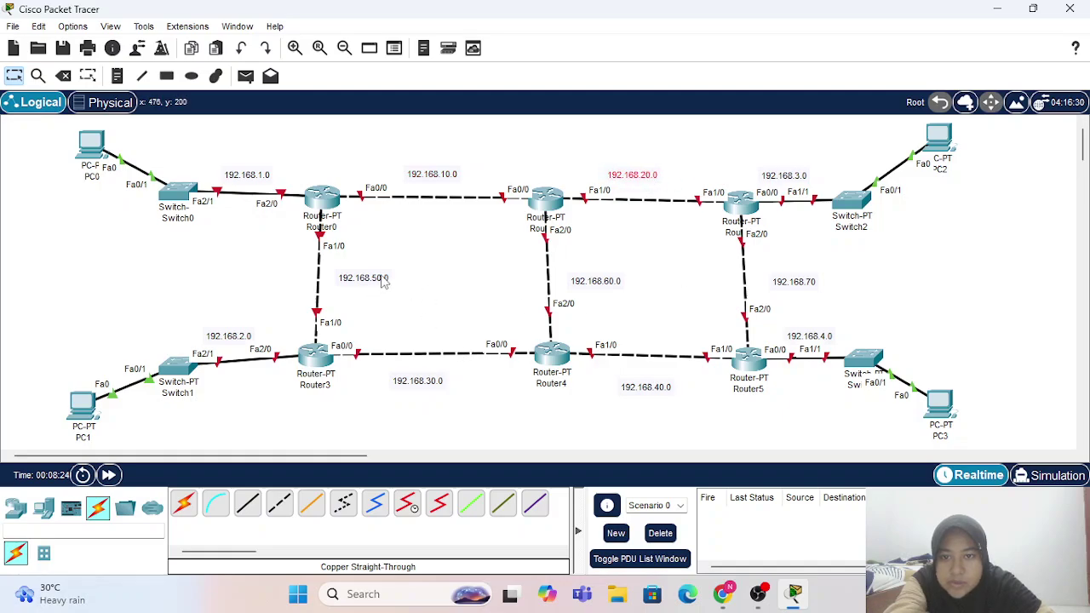
{"action": "left_click_drag", "start_coordinate": [383, 282], "coordinate": [338, 275]}
{"action": "left_click", "coordinate": [608, 284]}
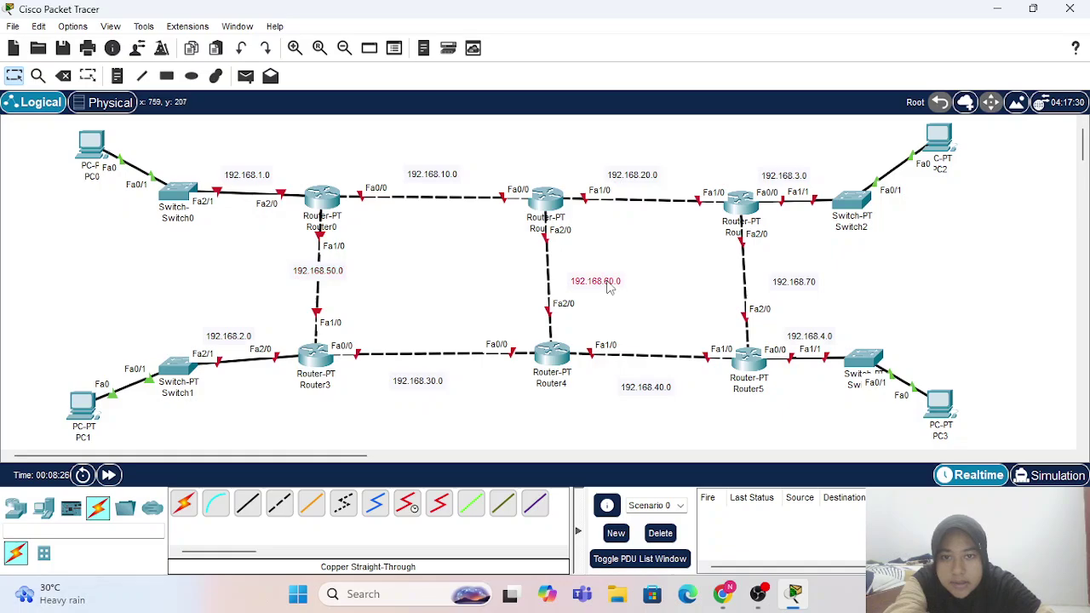
{"action": "left_click_drag", "start_coordinate": [608, 287], "coordinate": [564, 275]}
{"action": "left_click_drag", "start_coordinate": [809, 287], "coordinate": [764, 275]}
{"action": "left_click_drag", "start_coordinate": [432, 381], "coordinate": [442, 371]}
{"action": "left_click_drag", "start_coordinate": [653, 393], "coordinate": [648, 385]}
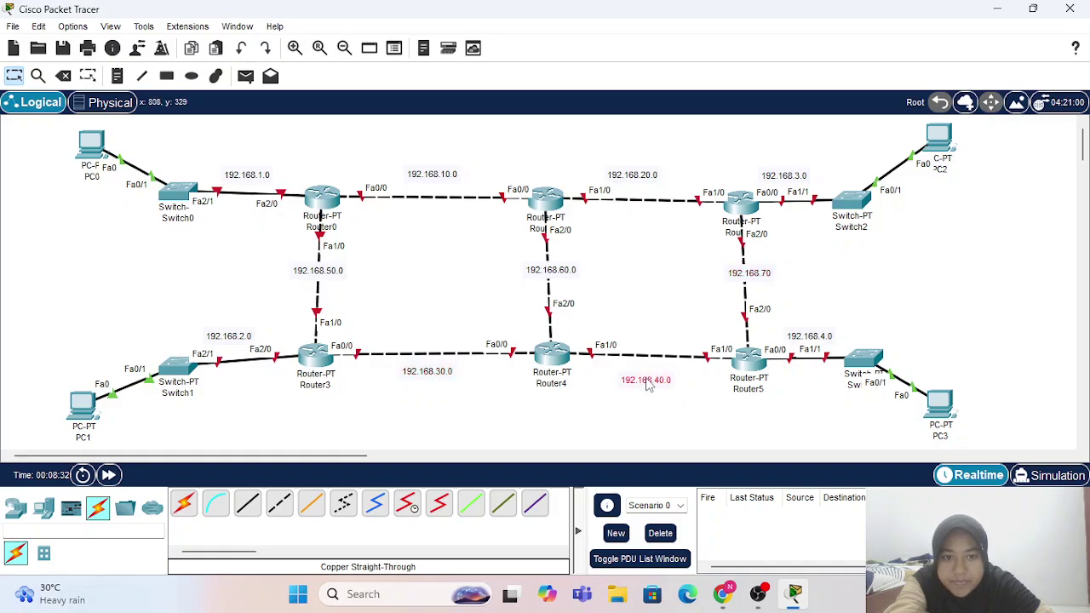
{"action": "left_click", "coordinate": [630, 433]}
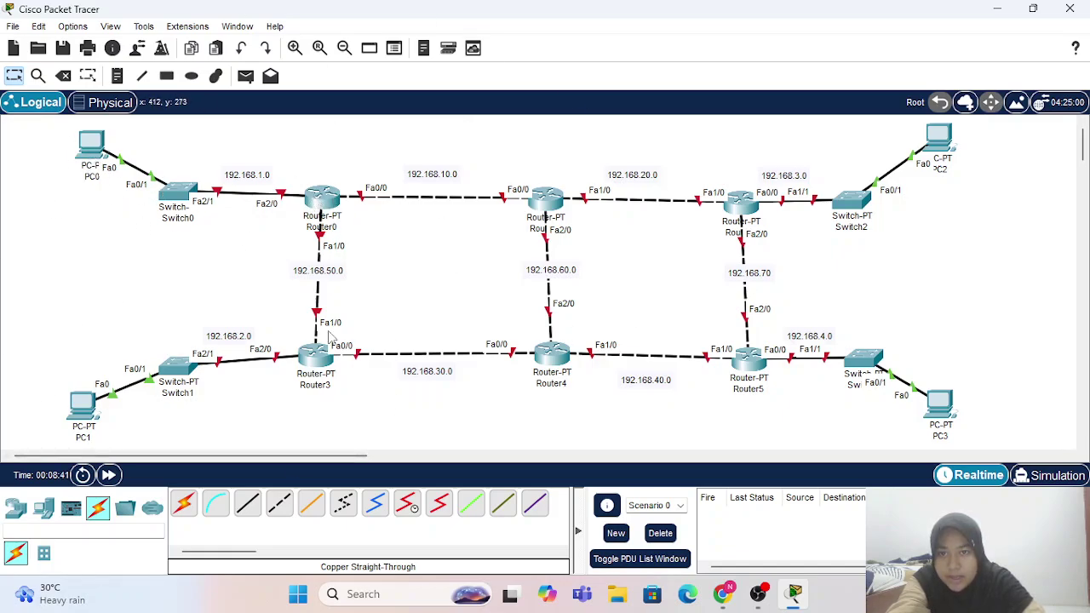
- Enable Router0's FastEthernet2/0 and assign it IPv4 address 192.168.1.1 with subnet mask 255.255.255.0
{"action": "left_click", "coordinate": [322, 197]}
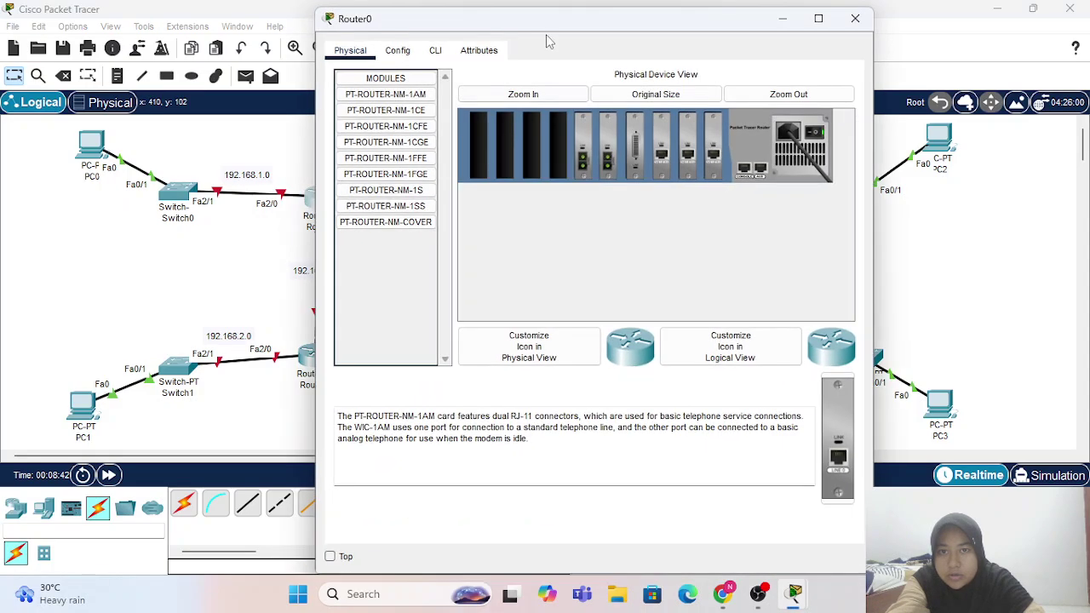
{"action": "left_click", "coordinate": [401, 53]}
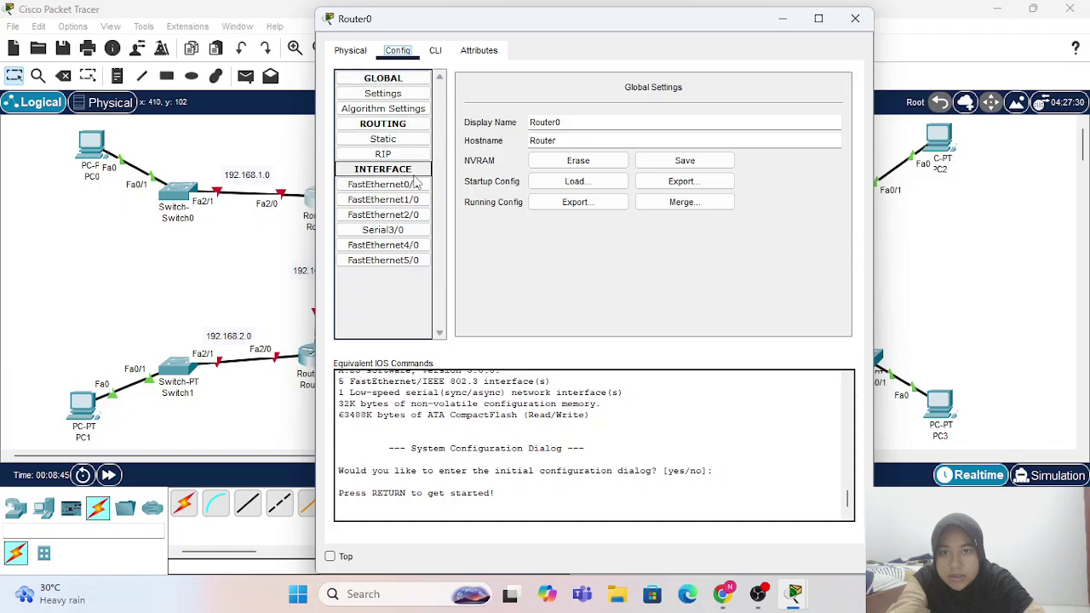
{"action": "left_click_drag", "start_coordinate": [630, 23], "coordinate": [752, 53]}
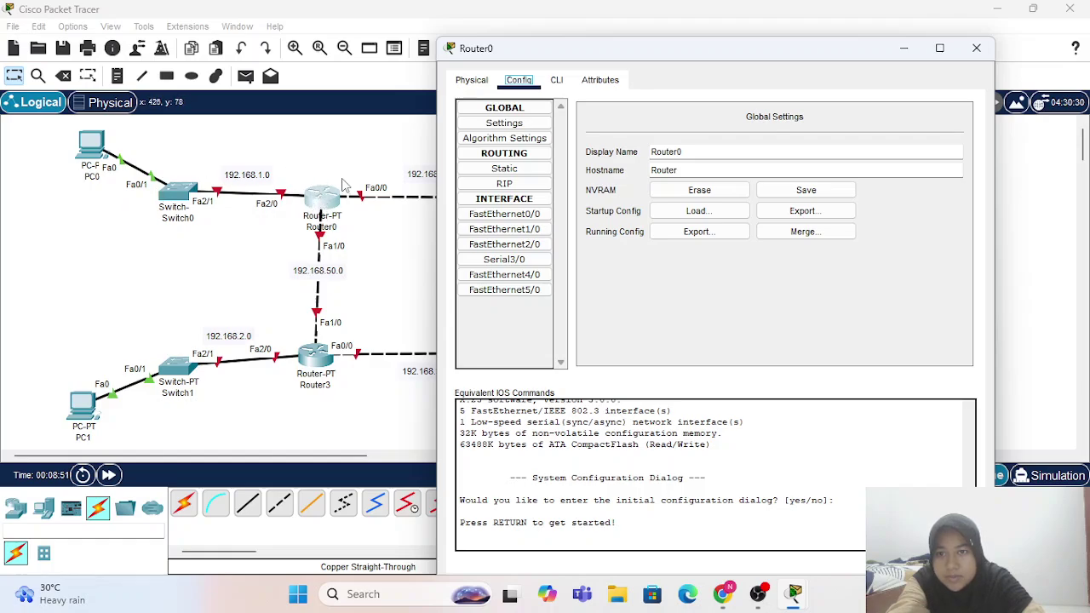
{"action": "left_click", "coordinate": [530, 244]}
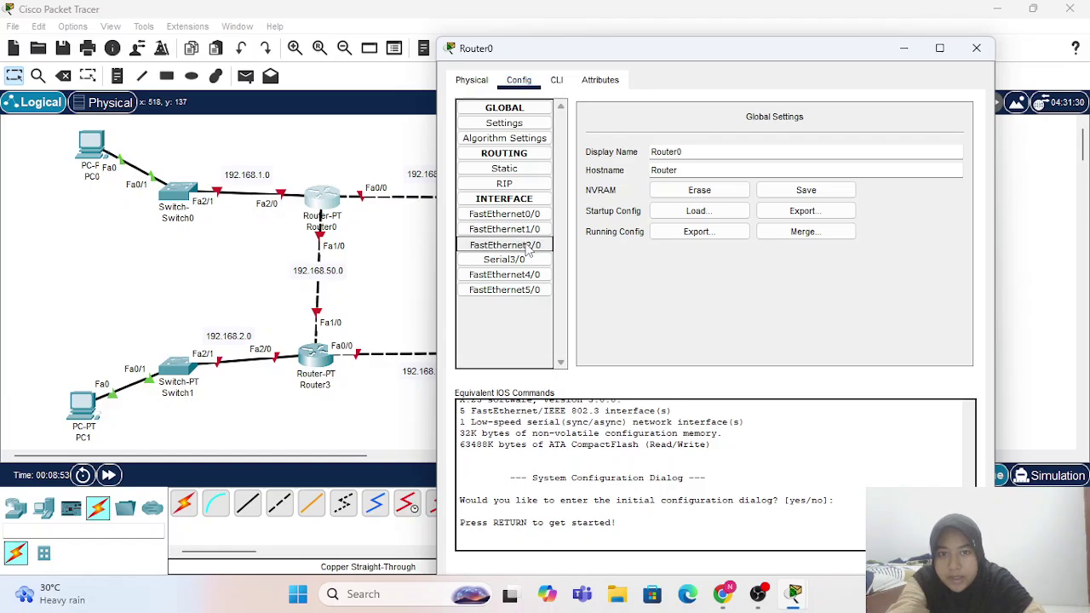
{"action": "left_click", "coordinate": [953, 133]}
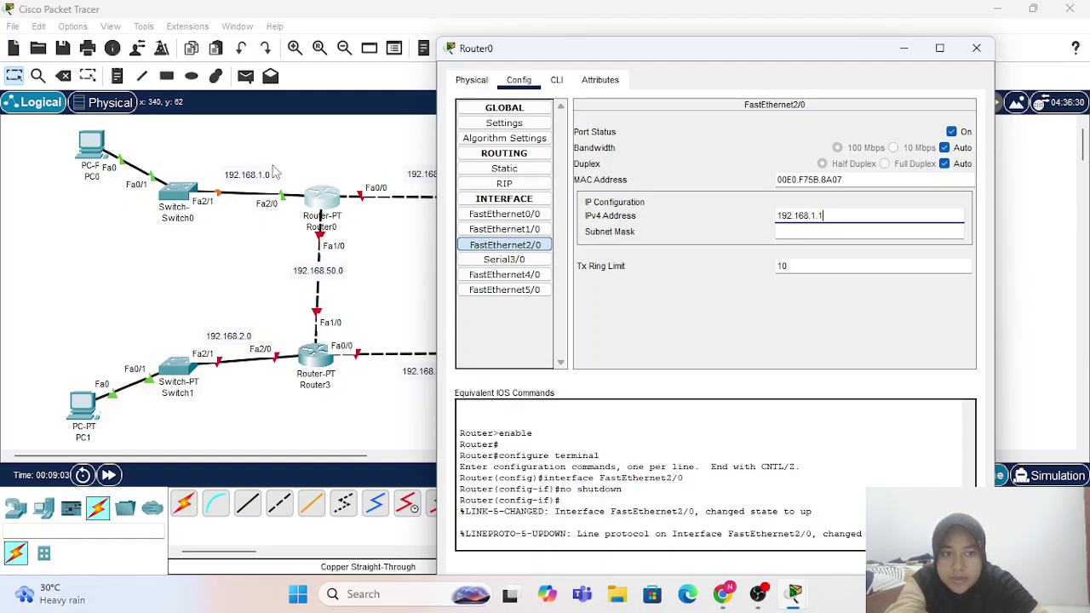
{"action": "key", "text": "Return"}
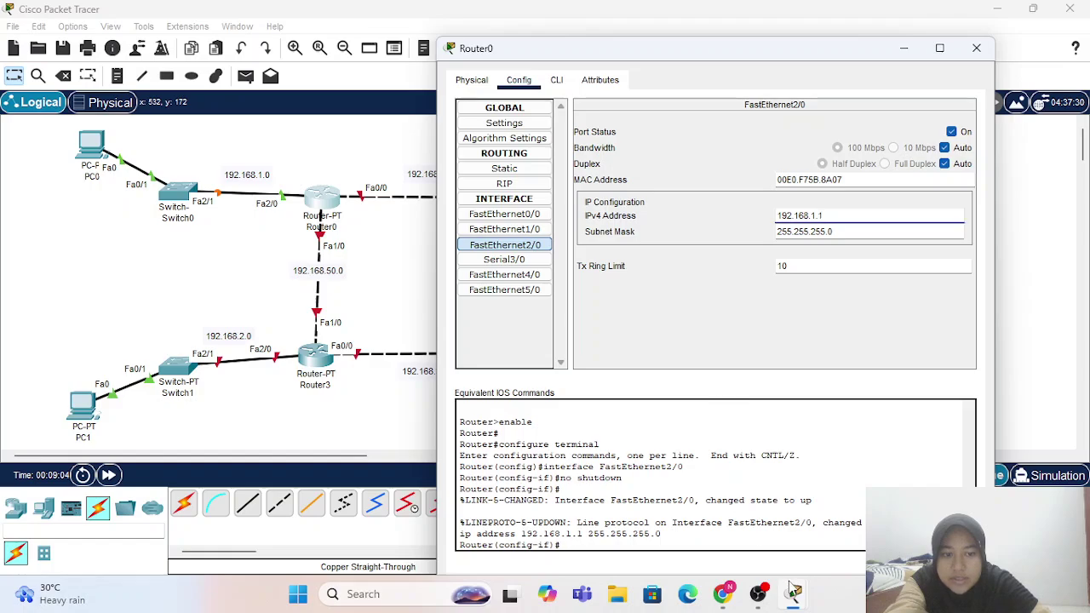
- Check Router0's network address in the assignment diagram in the browser, then return to Packet Tracer and close the Router0 configuration
{"action": "mouse_move", "coordinate": [797, 601]}
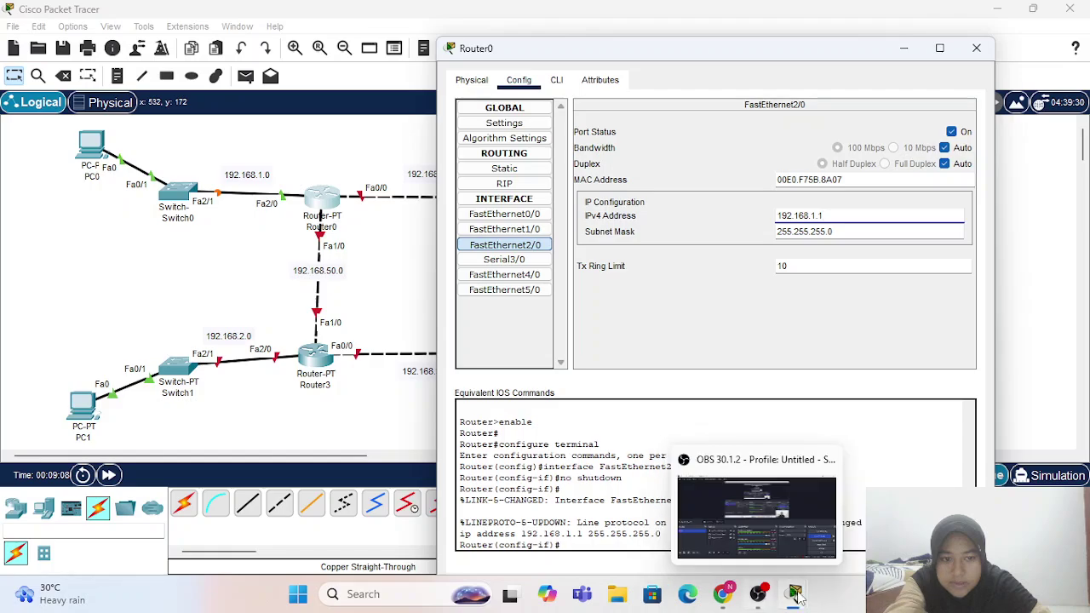
{"action": "mouse_move", "coordinate": [722, 593]}
{"action": "left_click", "coordinate": [860, 502]}
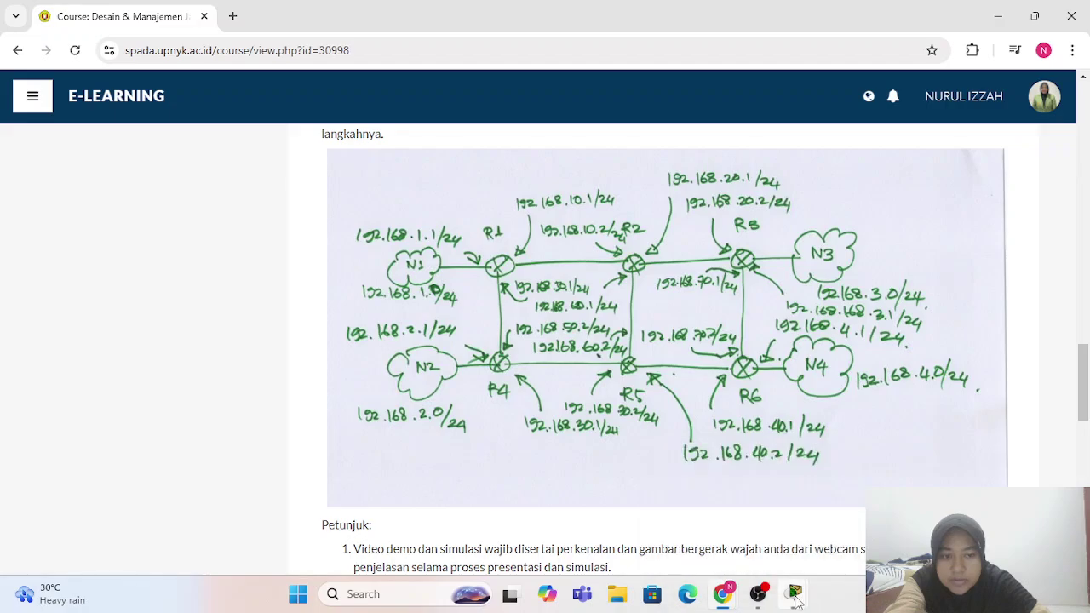
{"action": "mouse_move", "coordinate": [797, 600]}
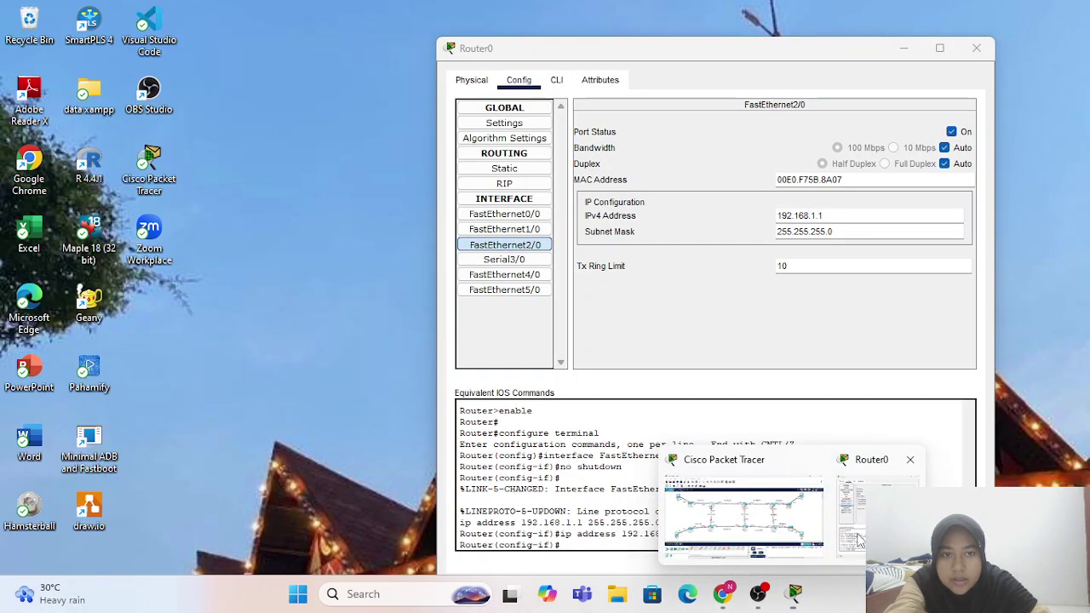
{"action": "left_click", "coordinate": [858, 539]}
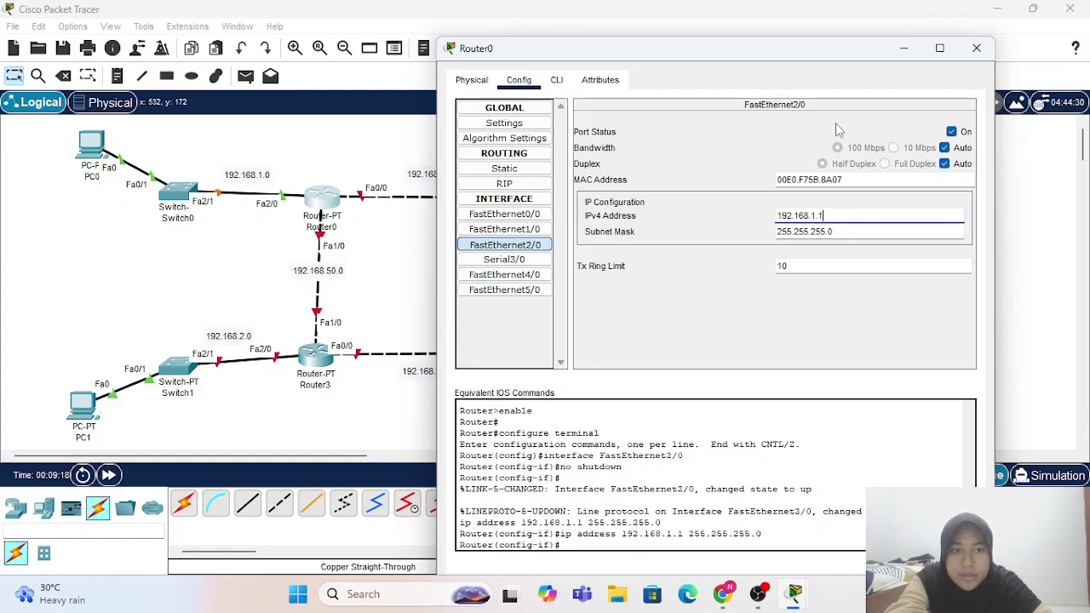
{"action": "left_click", "coordinate": [977, 47]}
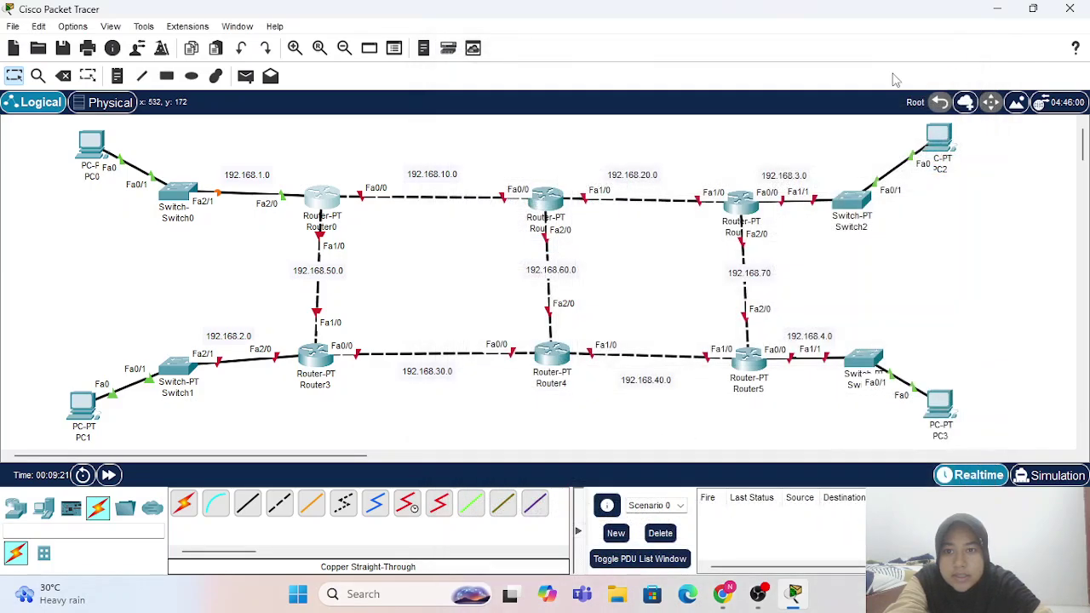
- Open PC0's IP configuration and enter the static IPv4 address 192.168.1.2
{"action": "double_click", "coordinate": [91, 143]}
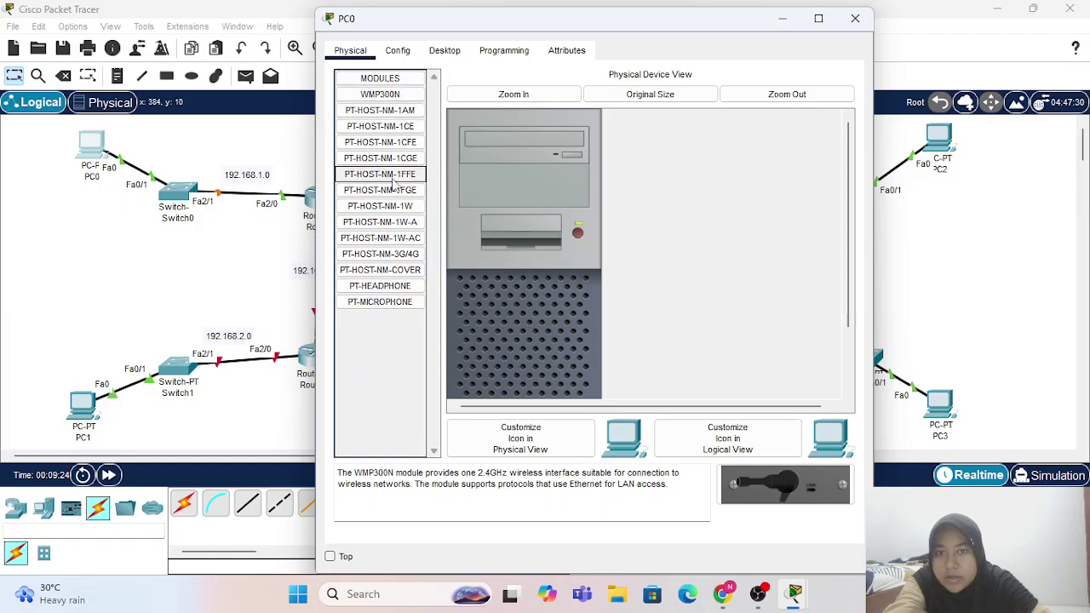
{"action": "left_click", "coordinate": [433, 52]}
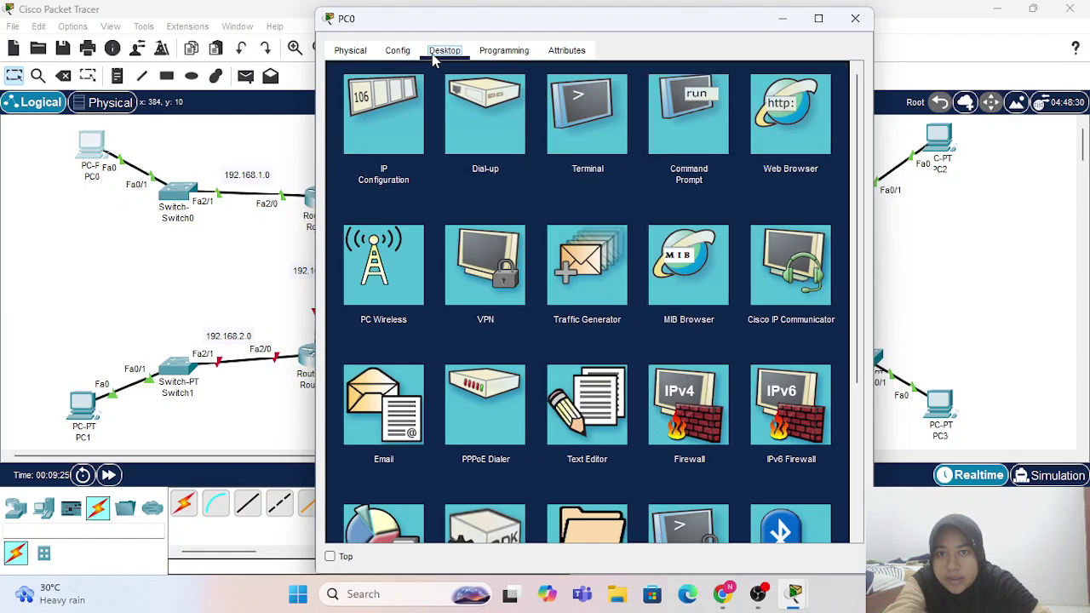
{"action": "left_click", "coordinate": [406, 108]}
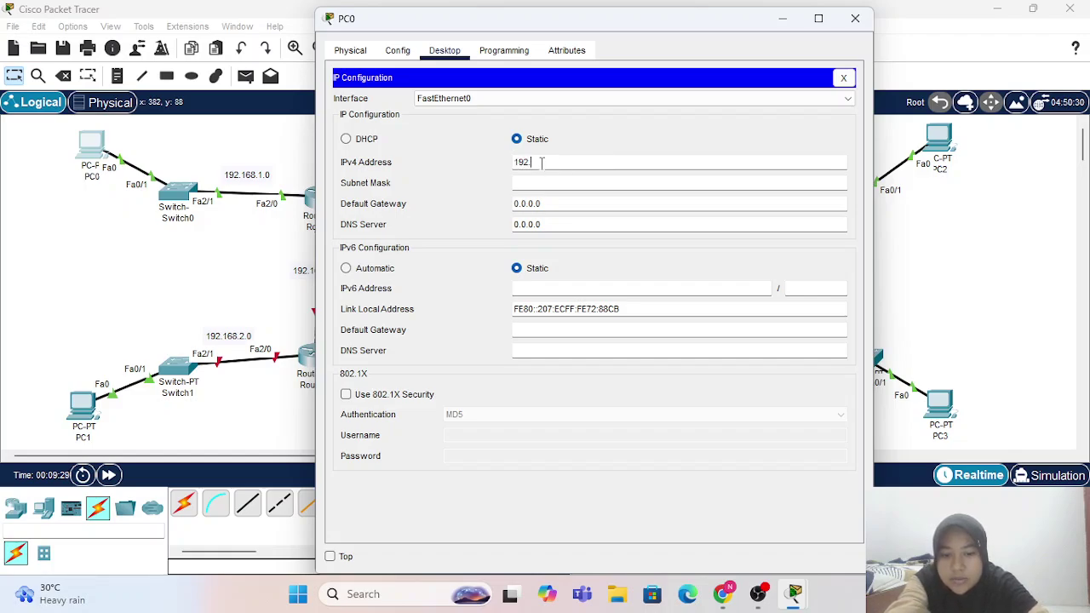
{"action": "left_click", "coordinate": [542, 164]}
{"action": "type", "text": "192.168.1."}
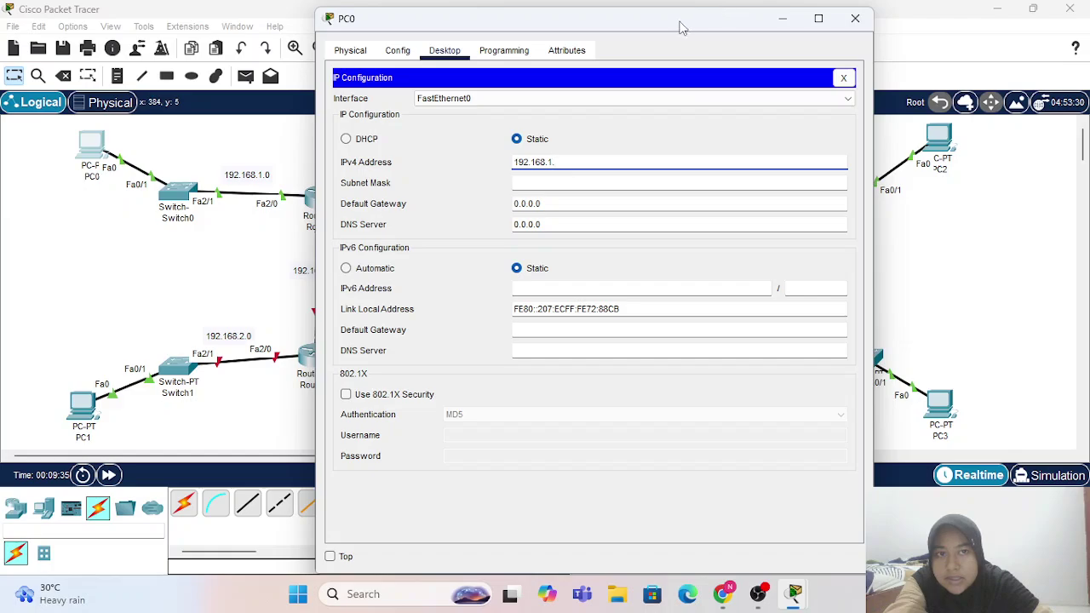
{"action": "left_click_drag", "start_coordinate": [682, 27], "coordinate": [766, 54]}
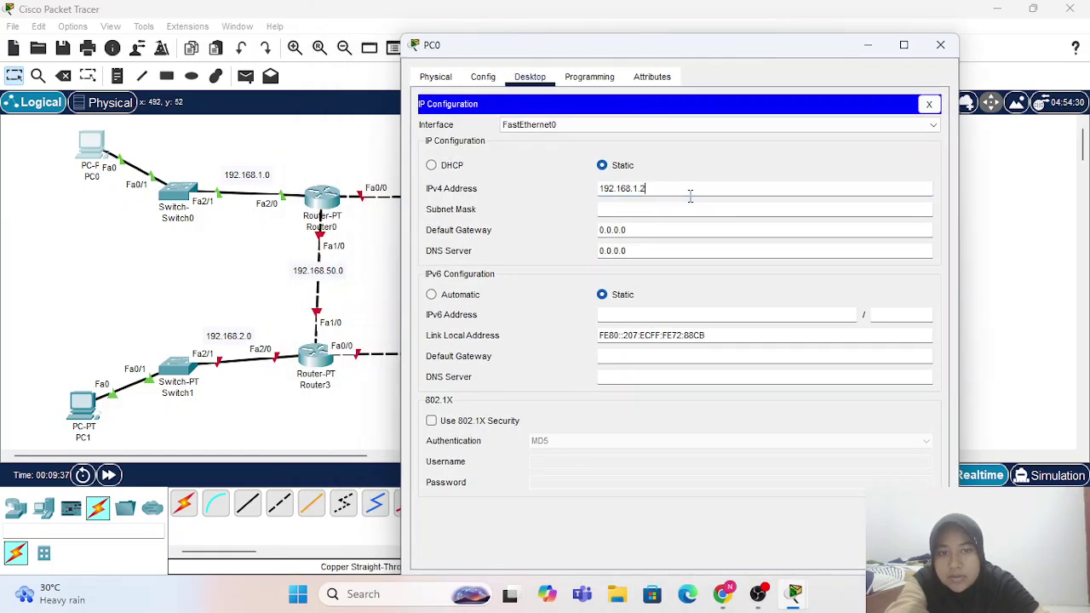
- Fill in PC0's subnet mask as 255.255.255.0 and set its IPv4 default gateway to 192.168.1.1
{"action": "left_click", "coordinate": [663, 233]}
{"action": "left_click_drag", "start_coordinate": [641, 232], "coordinate": [574, 234]}
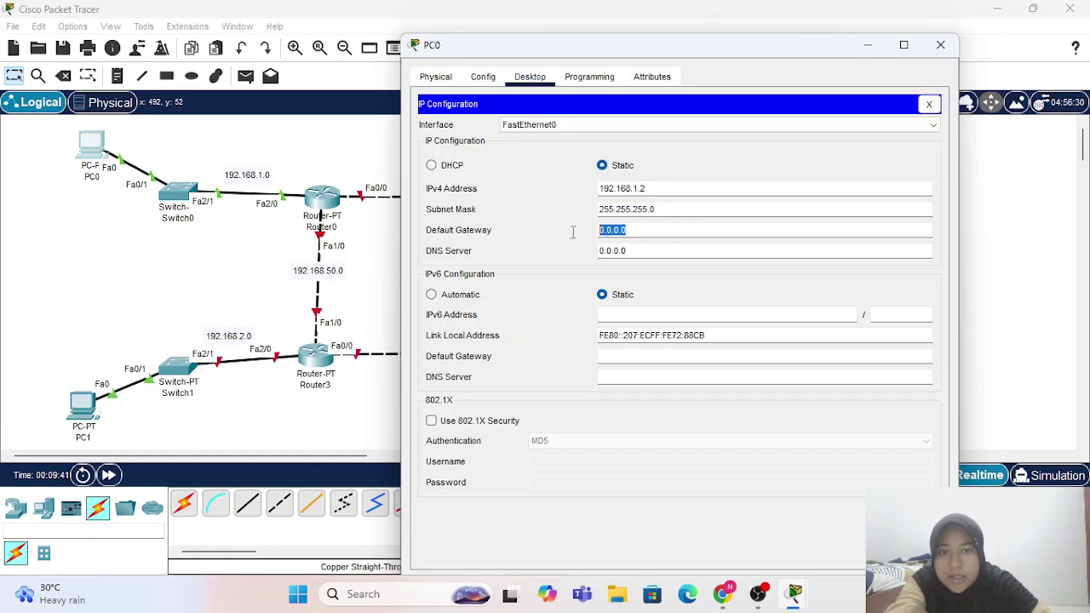
{"action": "type", "text": "192.168"}
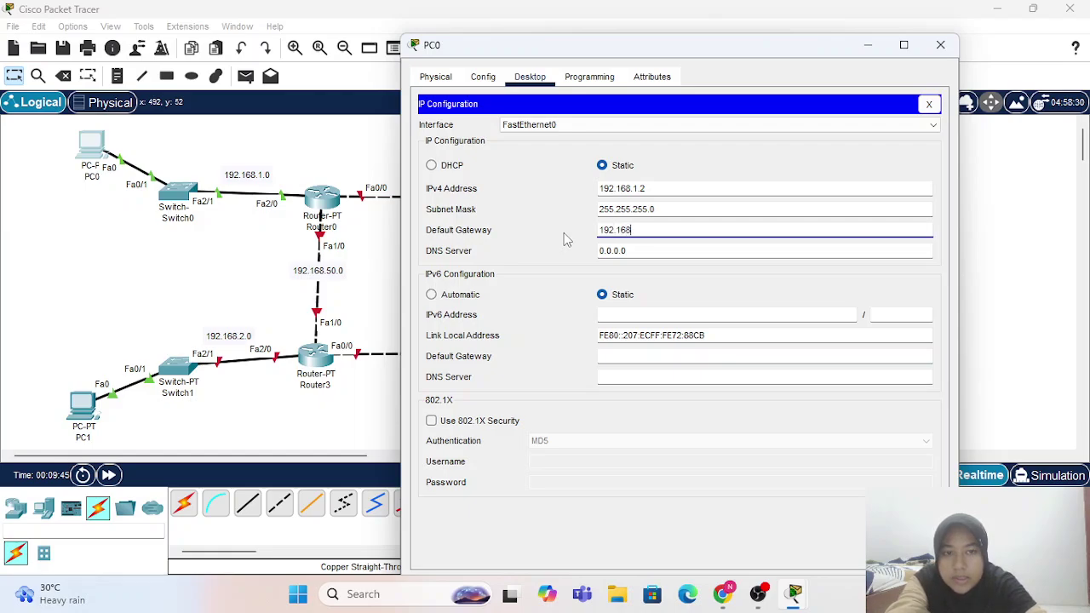
{"action": "type", "text": ".1.1"}
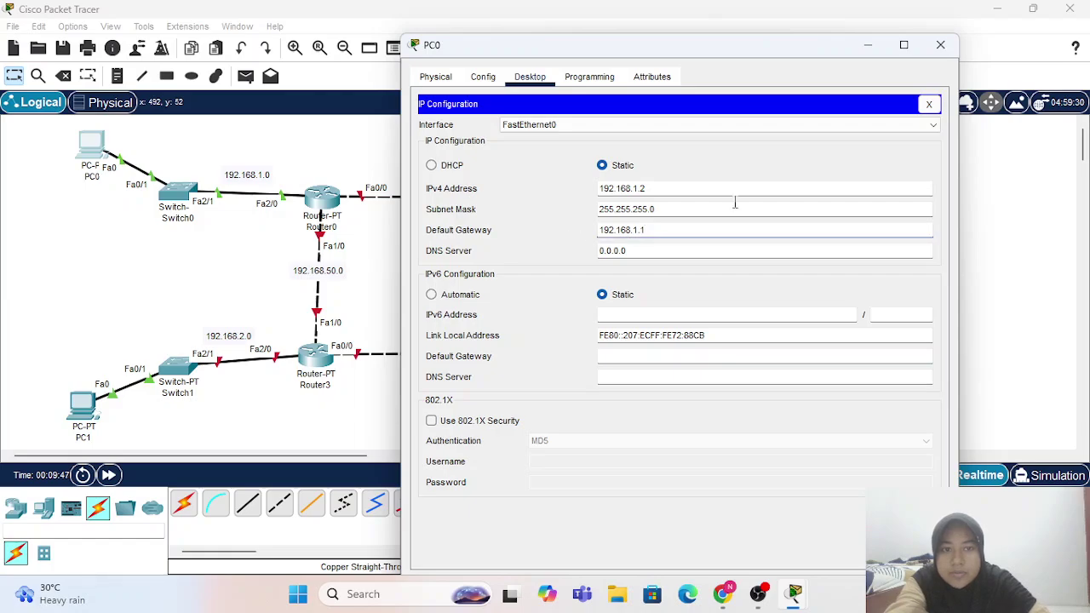
- Close PC0's settings, and enable Router3's FastEthernet2/0 with IPv4 address 192.168.2.1 and subnet mask 255.255.255.0
{"action": "left_click", "coordinate": [758, 171]}
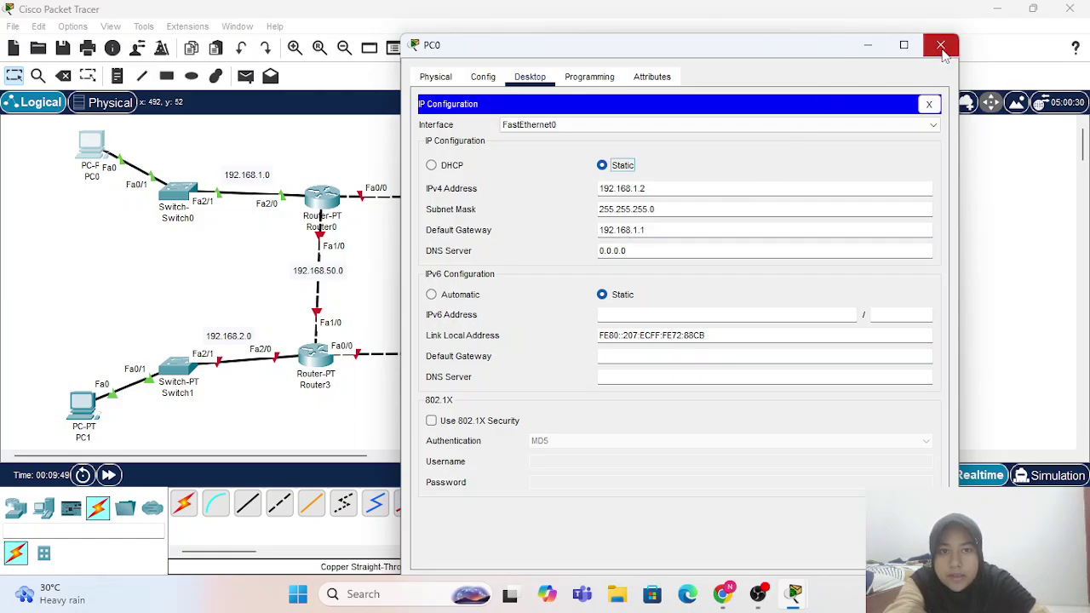
{"action": "left_click", "coordinate": [940, 44]}
{"action": "left_click", "coordinate": [309, 356]}
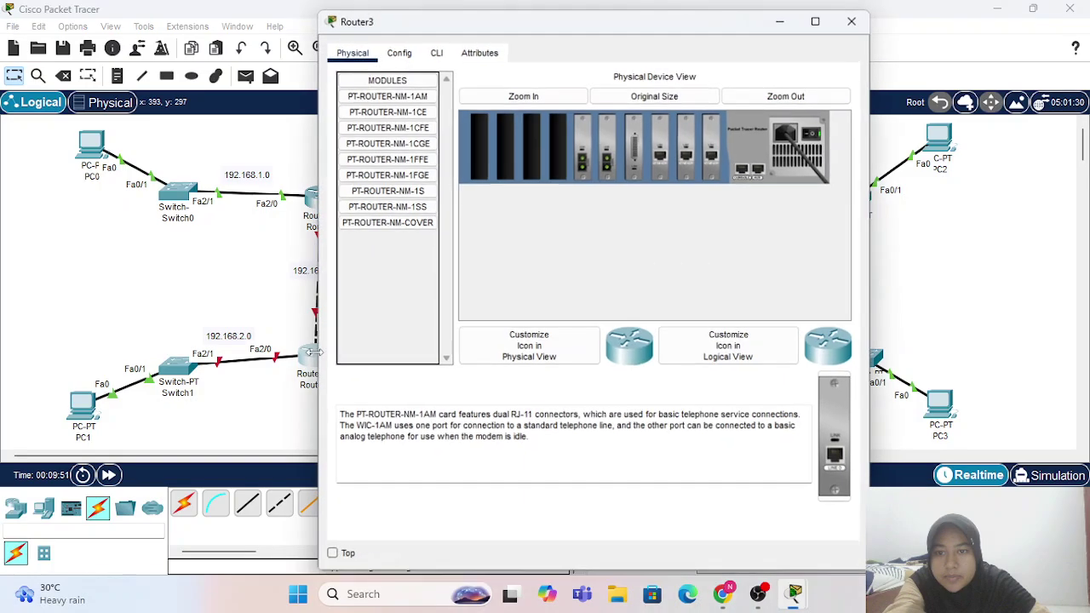
{"action": "left_click", "coordinate": [397, 52]}
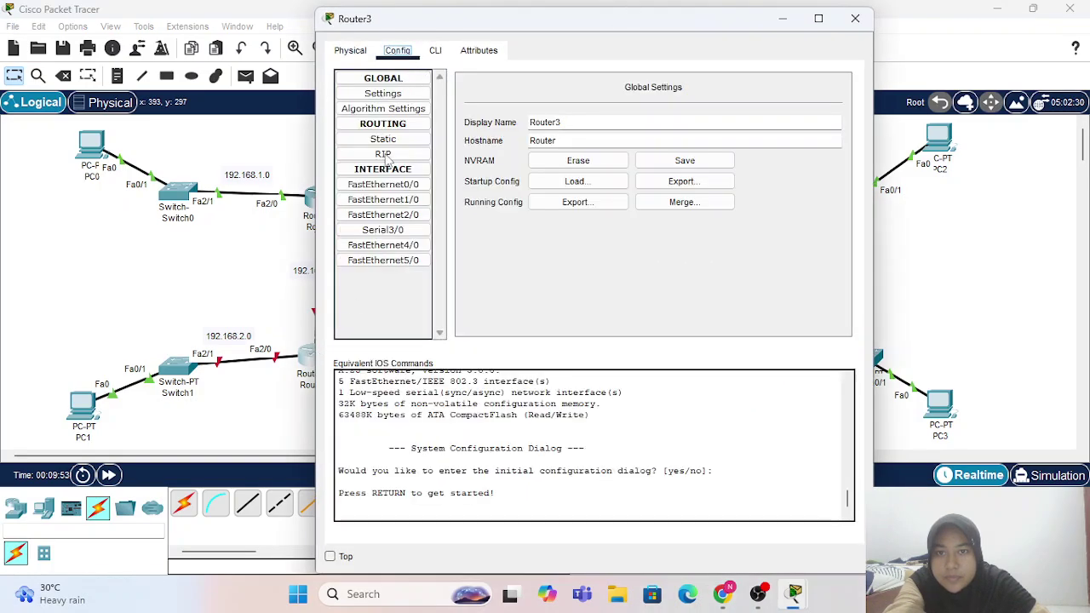
{"action": "left_click_drag", "start_coordinate": [629, 22], "coordinate": [738, 23]}
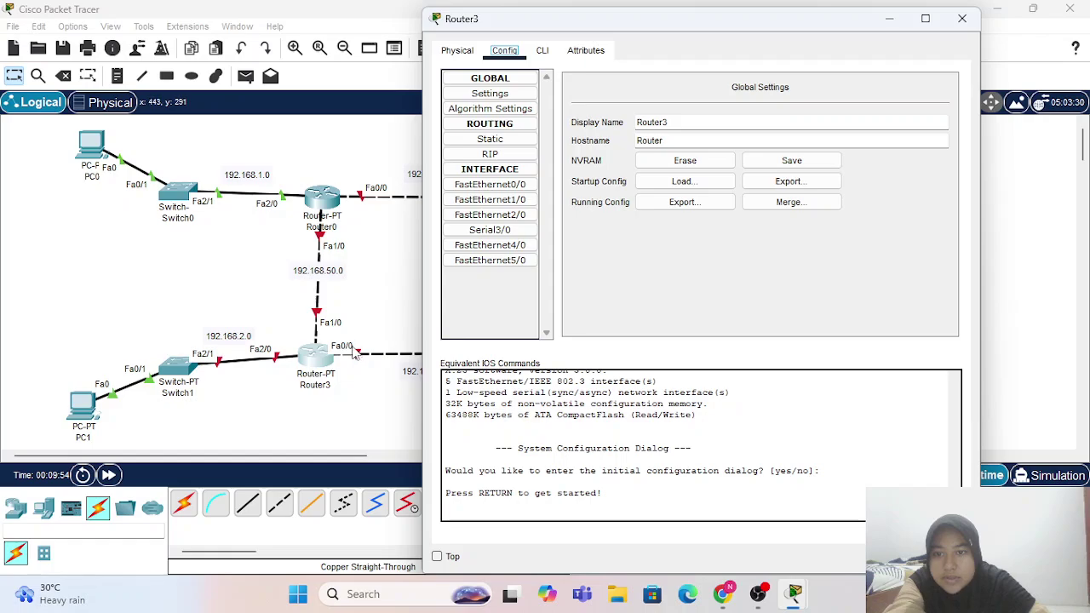
{"action": "left_click", "coordinate": [489, 215]}
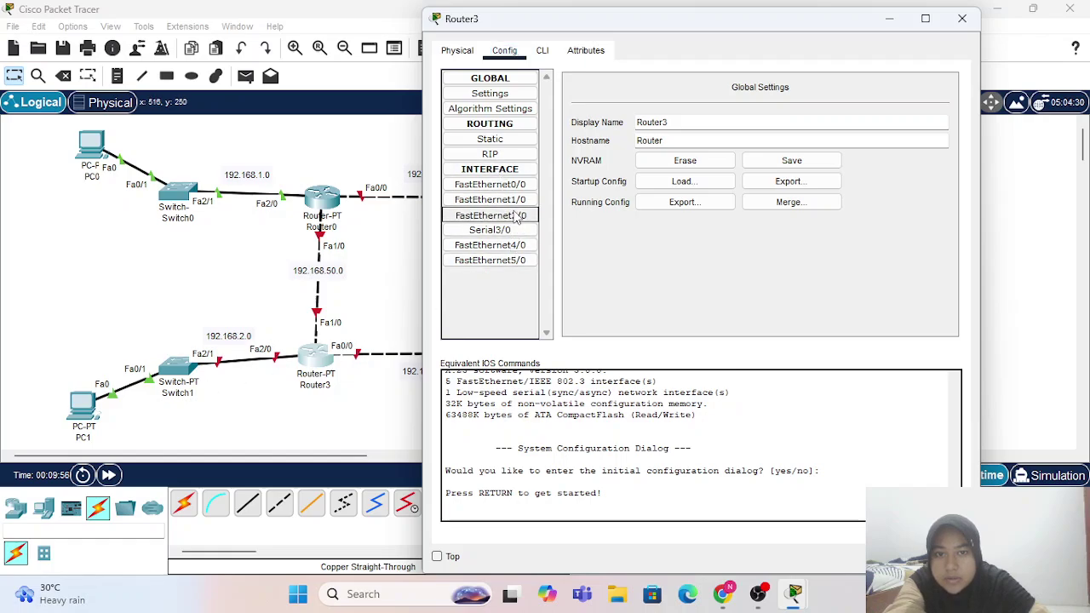
{"action": "left_click", "coordinate": [937, 102]}
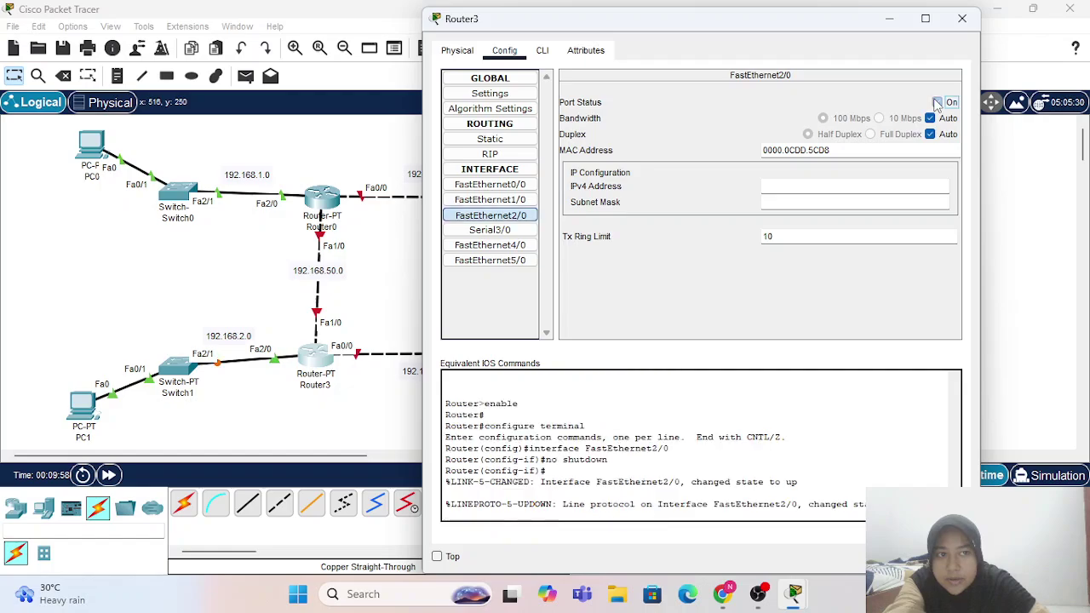
{"action": "type", "text": "192.168.32"}
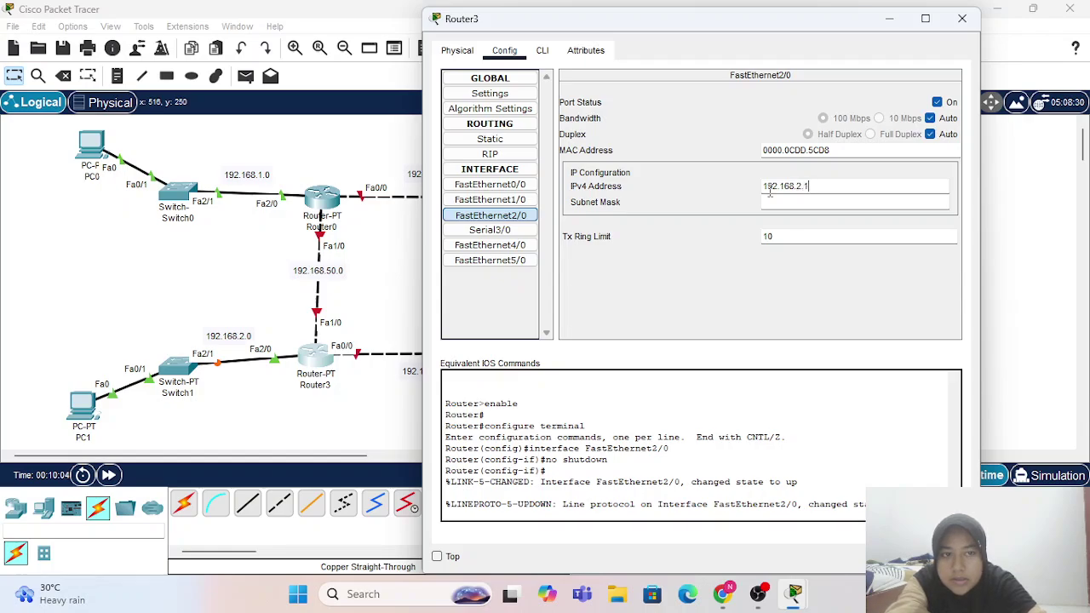
{"action": "key", "text": "Return"}
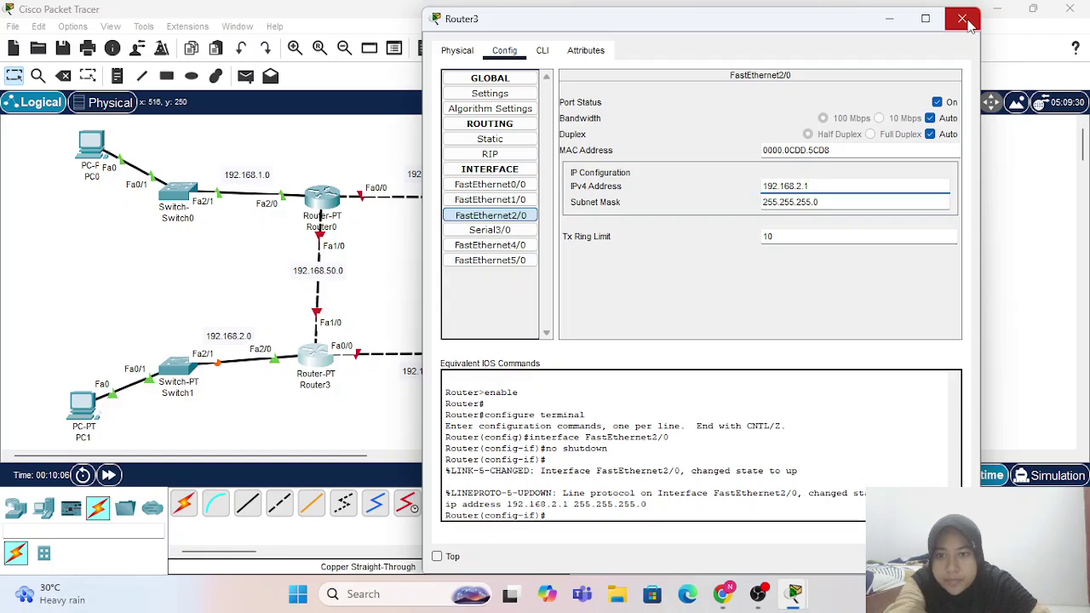
{"action": "left_click", "coordinate": [962, 19]}
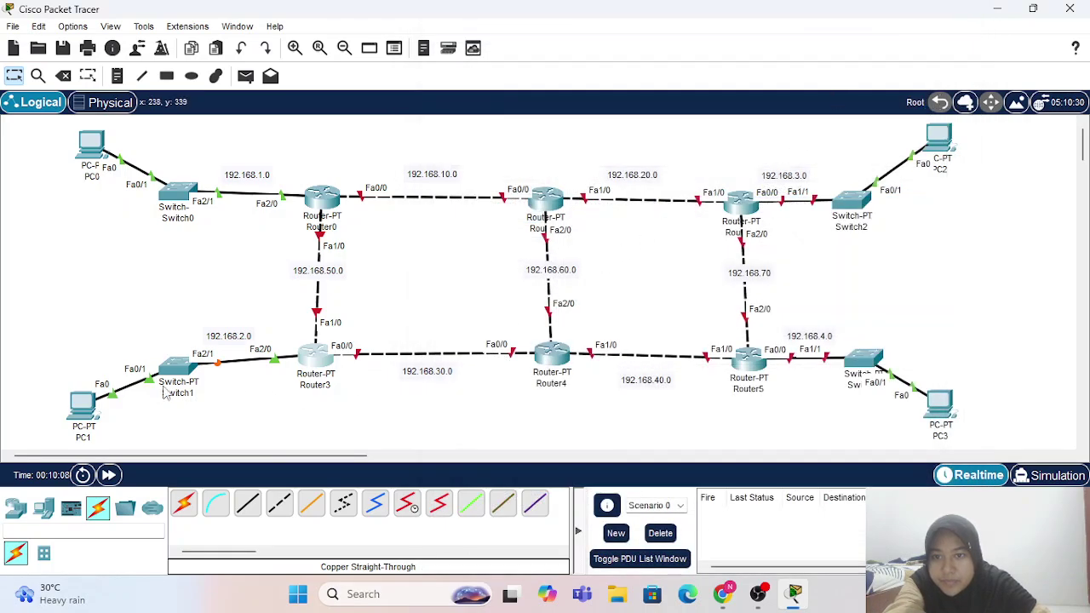
- Open PC1's IP configuration and assign the static IPv4 address 192.168.2.2 with subnet mask 255.255.255.0
{"action": "left_click", "coordinate": [79, 402]}
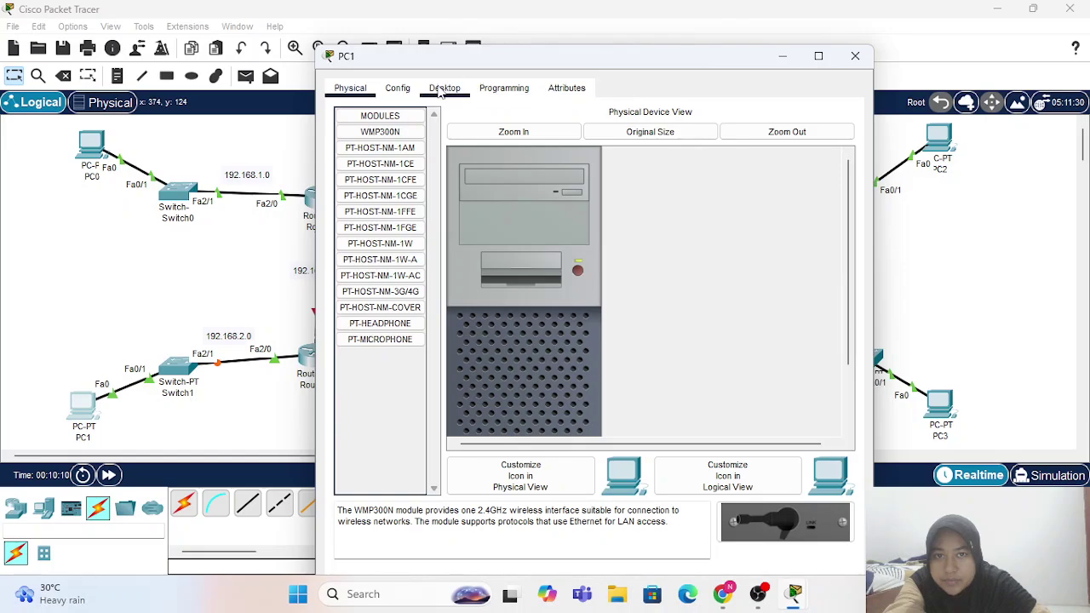
{"action": "left_click", "coordinate": [444, 88]}
{"action": "left_click", "coordinate": [406, 145]}
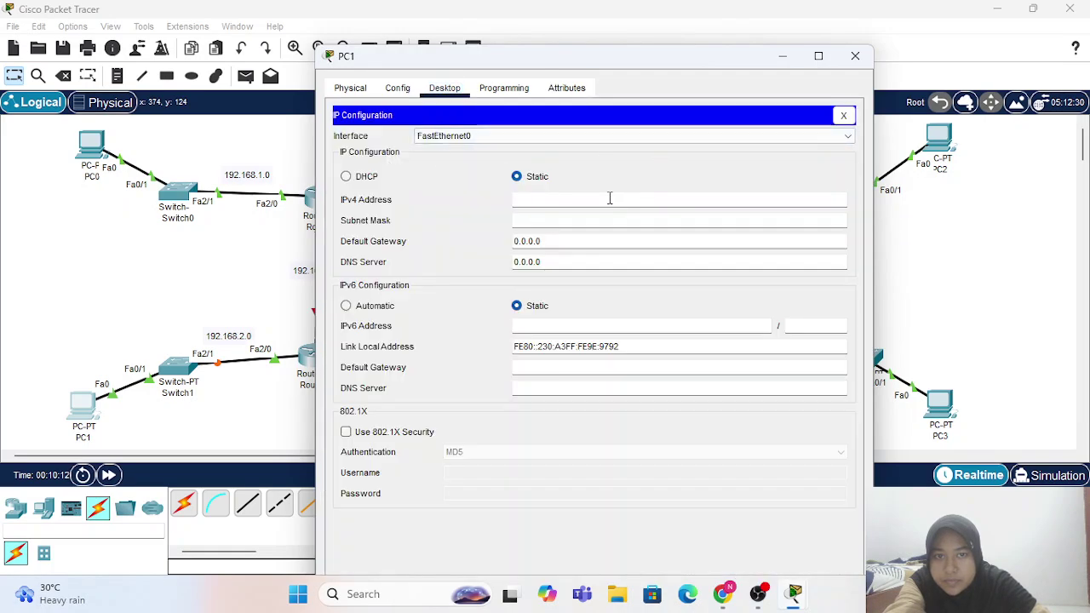
{"action": "left_click", "coordinate": [610, 199]}
{"action": "type", "text": "192.168.2.2"}
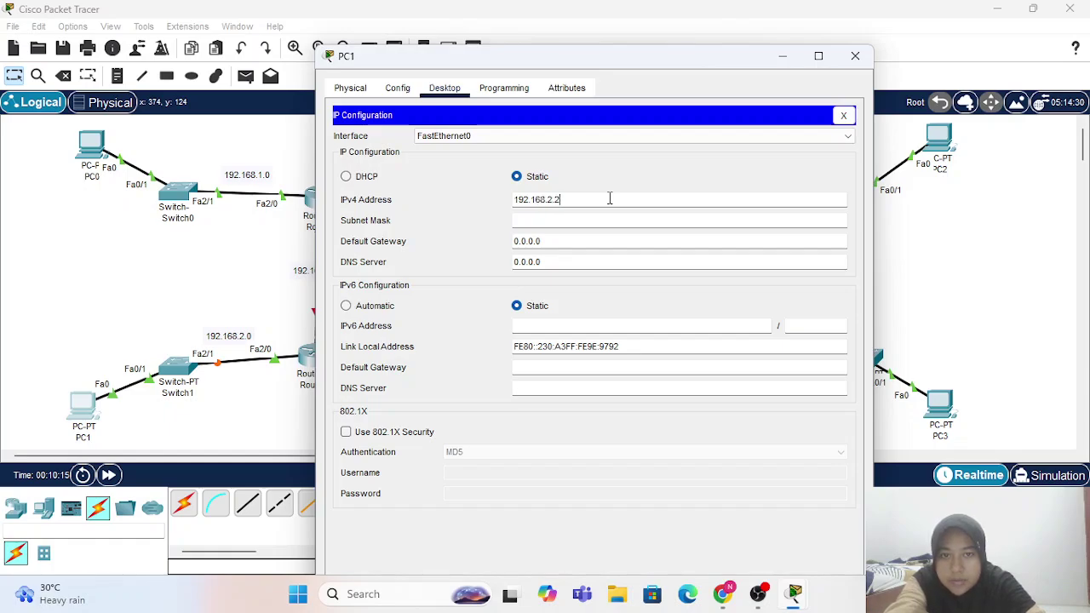
{"action": "key", "text": "Tab"}
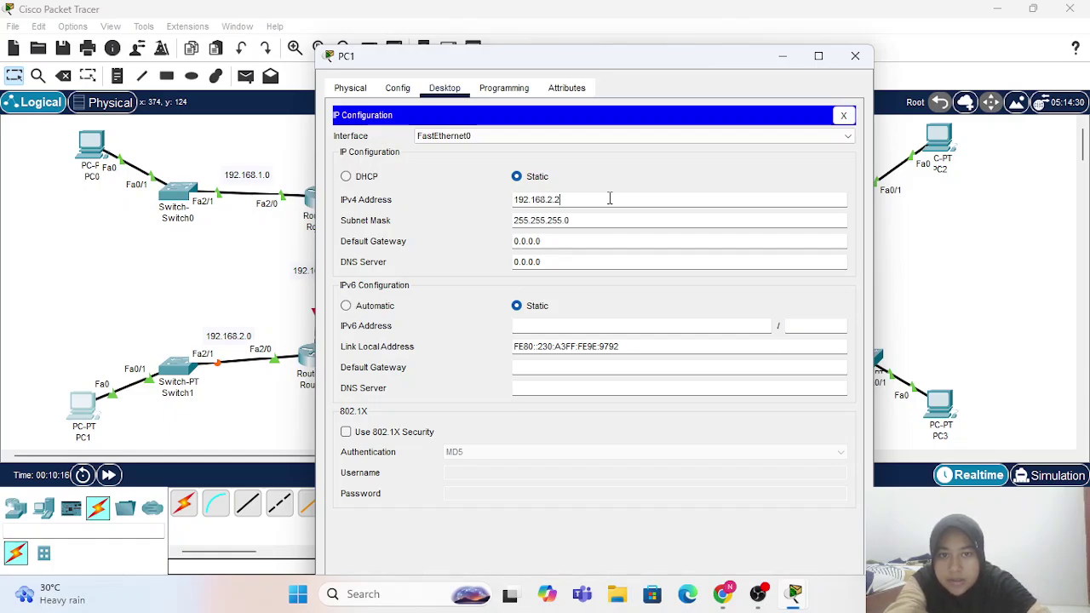
- Set PC1's IPv4 default gateway to 192.168.2.1, keep the FastEthernet0 interface, and close its settings
{"action": "left_click", "coordinate": [547, 239]}
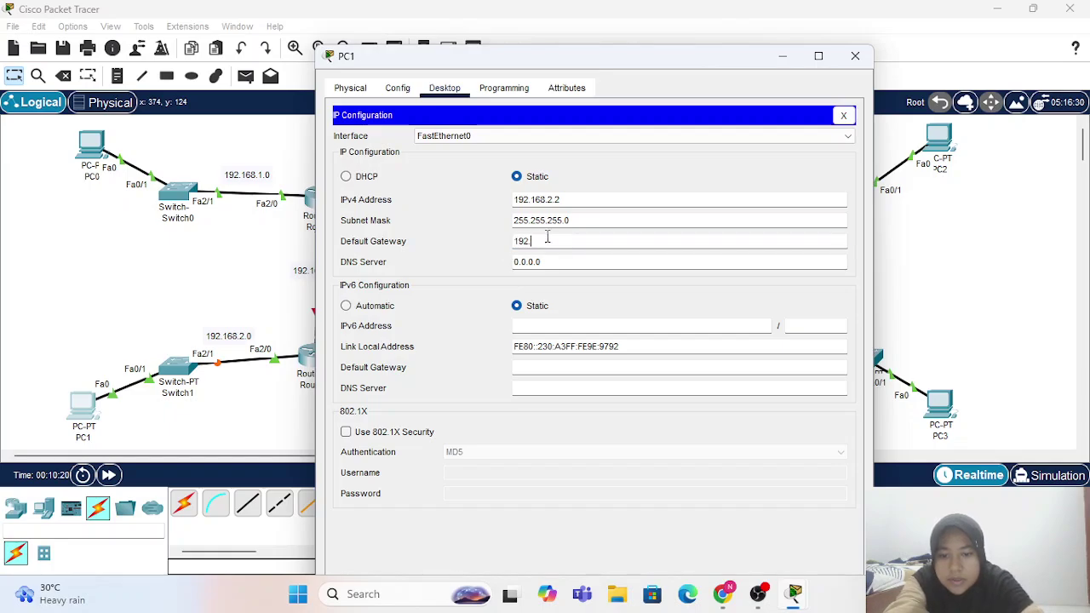
{"action": "type", "text": "192.168.2.1"}
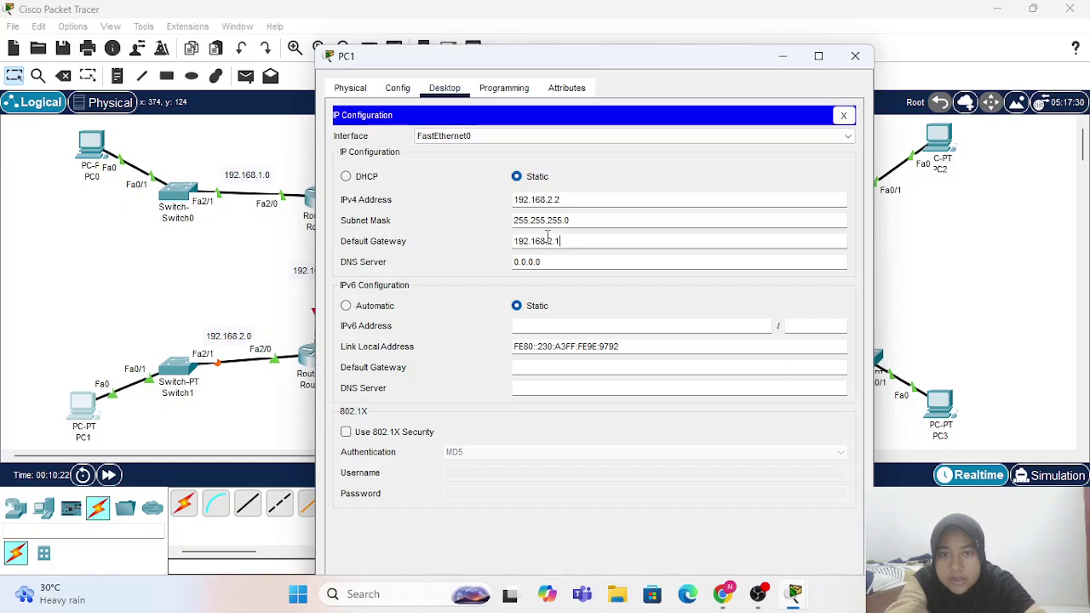
{"action": "left_click", "coordinate": [726, 138]}
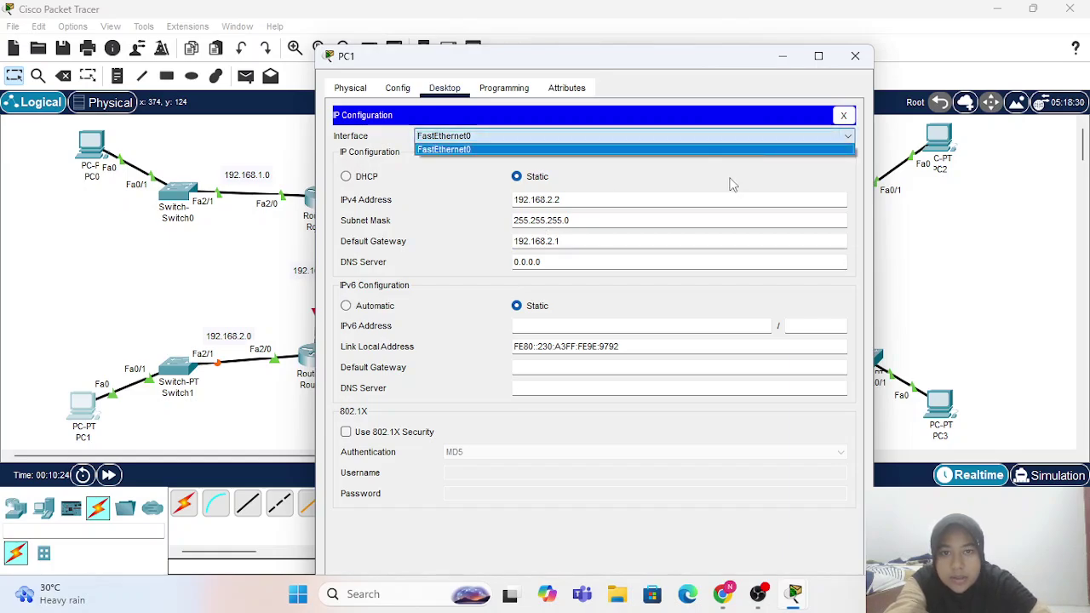
{"action": "left_click", "coordinate": [730, 149]}
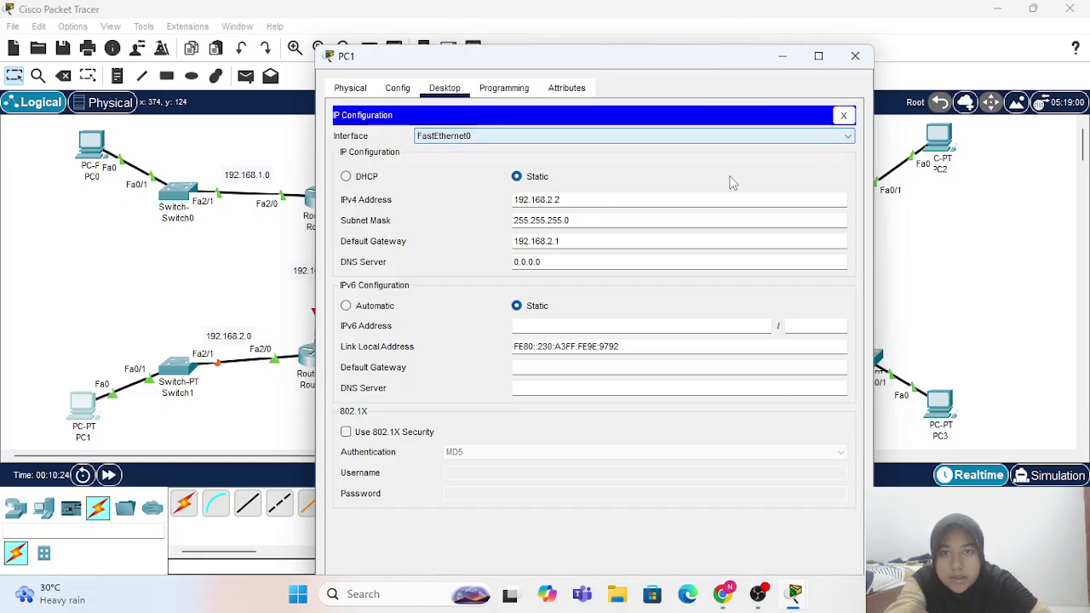
{"action": "left_click", "coordinate": [855, 56]}
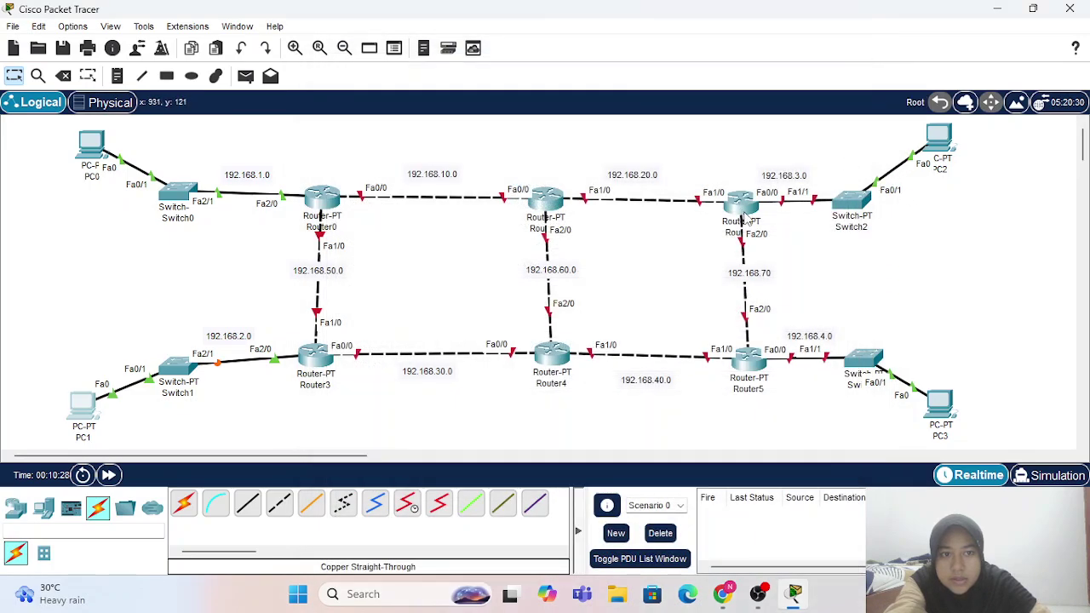
- Open Router2's device window and place it clear of the link between Router2 and Switch2
{"action": "left_click", "coordinate": [741, 202]}
{"action": "left_click_drag", "start_coordinate": [611, 35], "coordinate": [436, 70]}
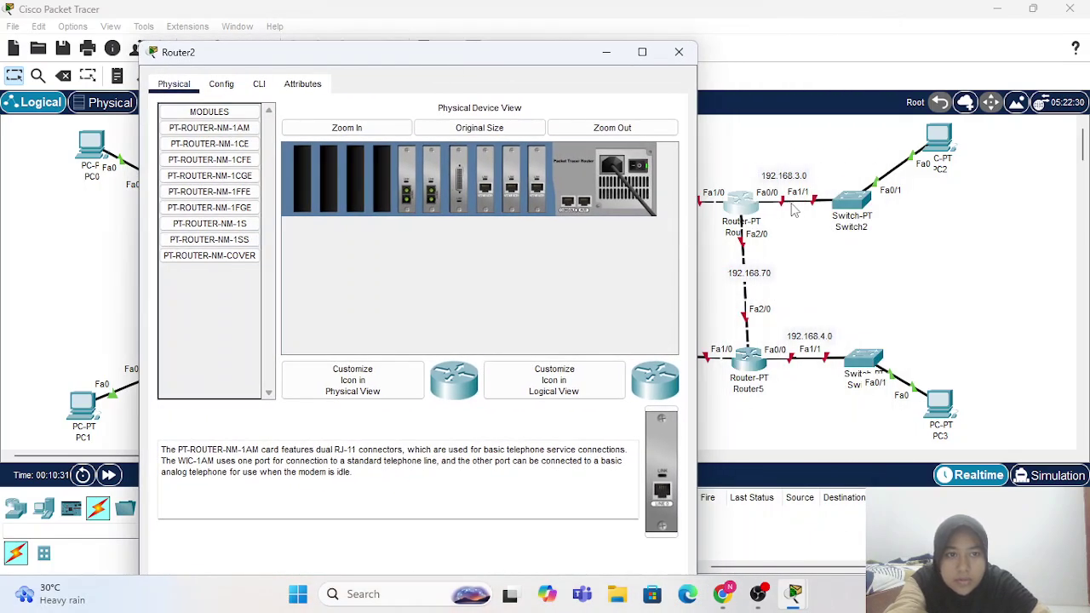
{"action": "left_click", "coordinate": [751, 206]}
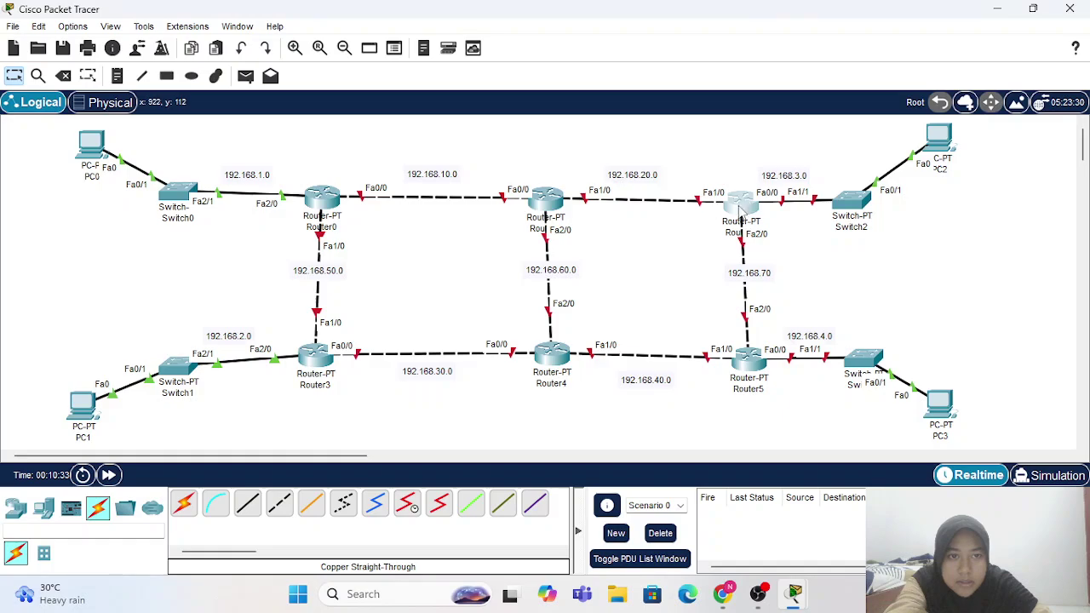
{"action": "mouse_move", "coordinate": [739, 211]}
{"action": "left_mouse_down"}
{"action": "mouse_move", "coordinate": [696, 228]}
{"action": "mouse_move", "coordinate": [733, 210]}
{"action": "left_mouse_up"}
{"action": "mouse_move", "coordinate": [800, 588]}
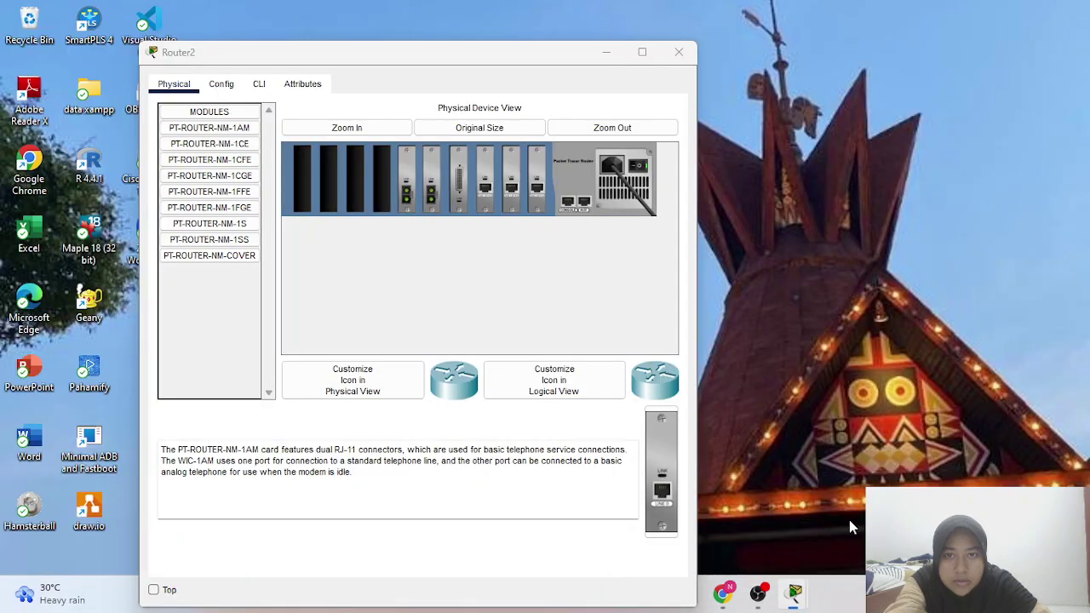
{"action": "left_click", "coordinate": [849, 521]}
- Enable Router2's FastEthernet0/0, assign it IPv4 address 192.168.3.1 with subnet mask 255.255.255.0, and close the router's configuration
{"action": "left_click", "coordinate": [226, 85]}
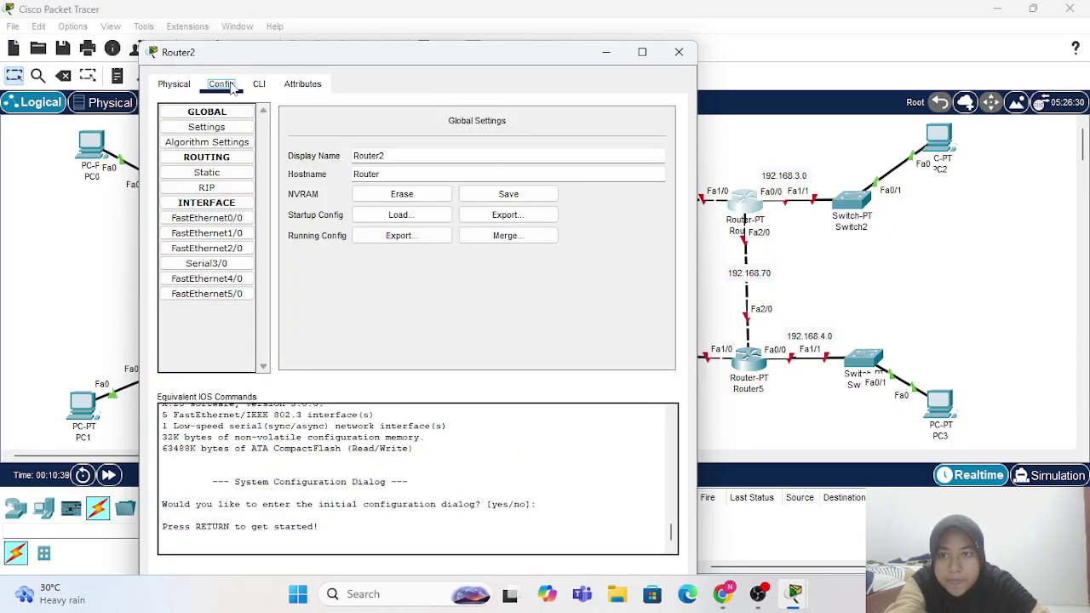
{"action": "left_click", "coordinate": [221, 219]}
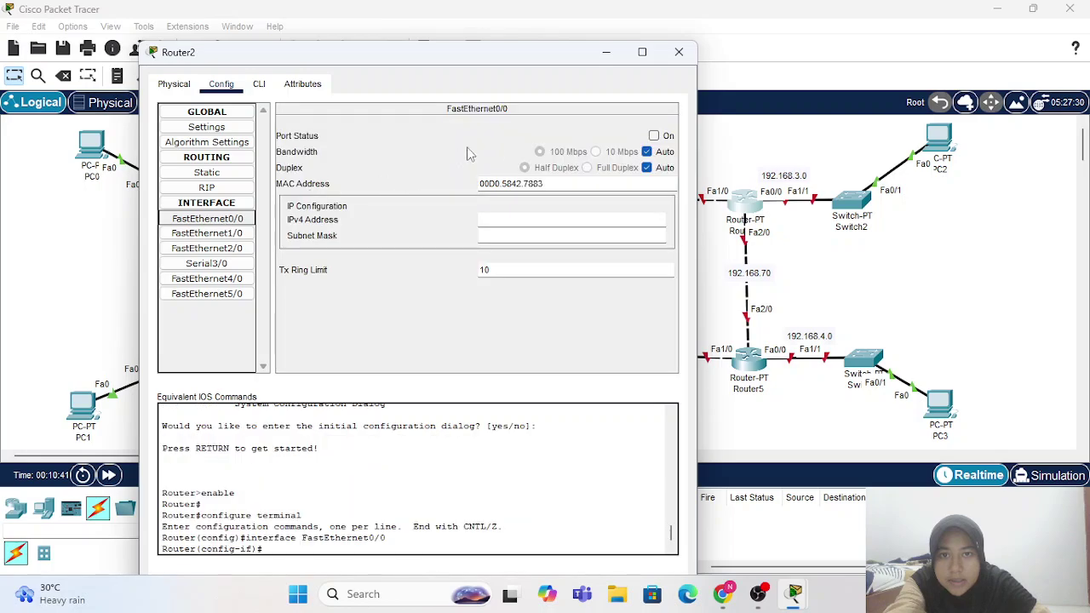
{"action": "left_click", "coordinate": [654, 137]}
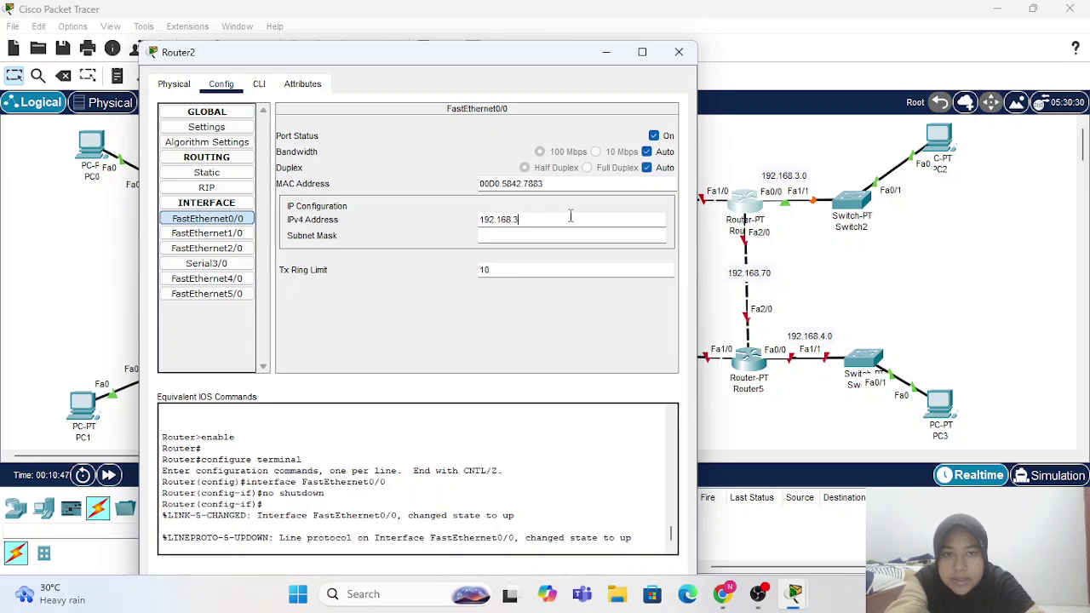
{"action": "left_click", "coordinate": [570, 219]}
{"action": "type", "text": "192.168.3.1"}
{"action": "key", "text": "Return"}
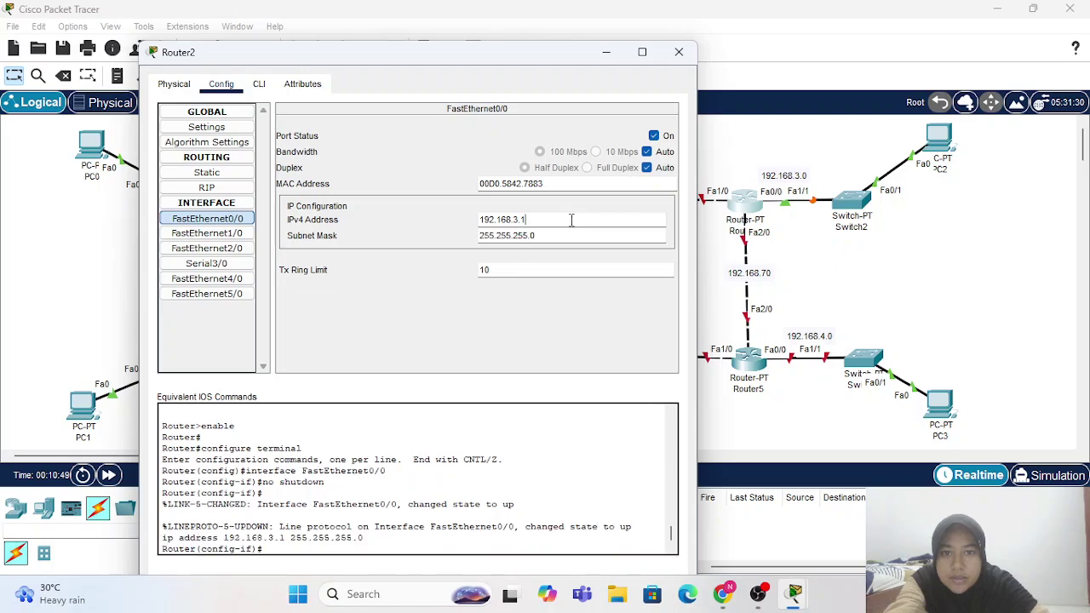
{"action": "left_click", "coordinate": [678, 52]}
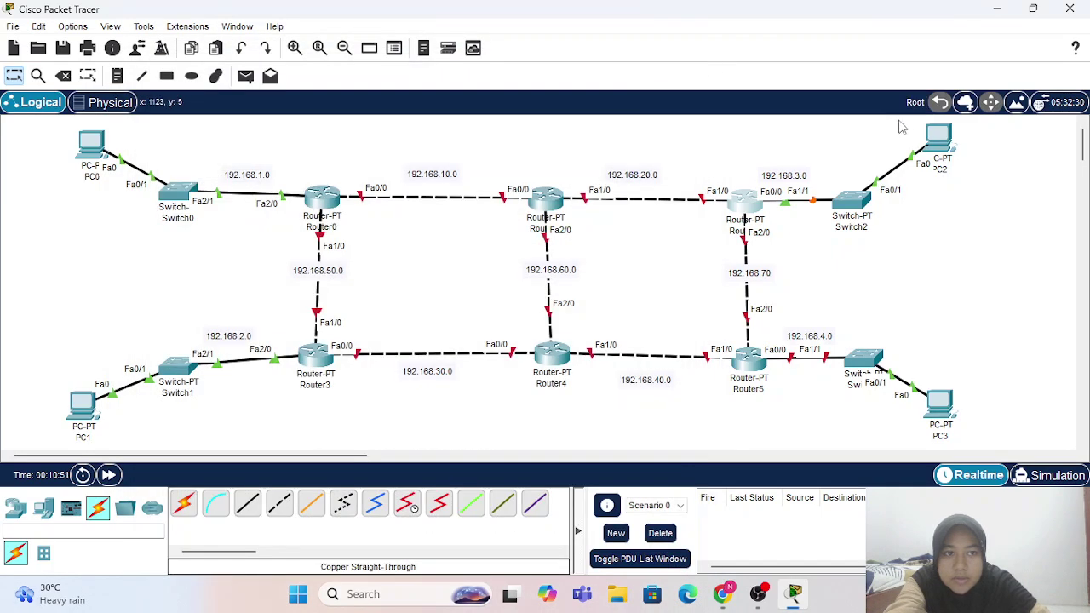
- Open PC2's IP configuration and assign the static IPv4 address 192.168.3.2 with subnet mask 255.255.255.0
{"action": "left_click", "coordinate": [942, 150]}
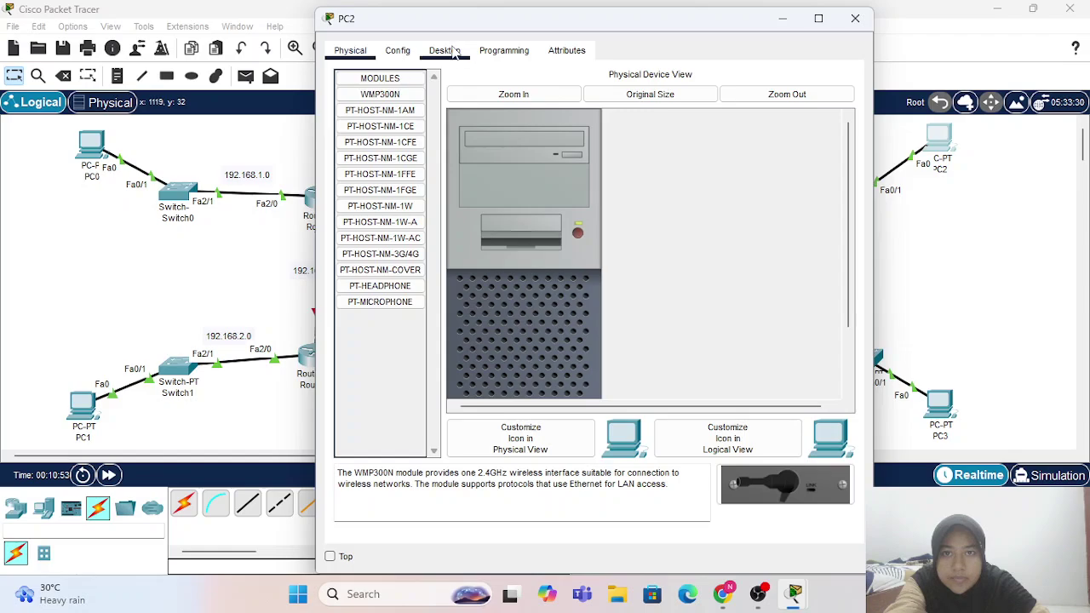
{"action": "left_click", "coordinate": [443, 50]}
{"action": "left_click", "coordinate": [417, 107]}
{"action": "left_click", "coordinate": [561, 163]}
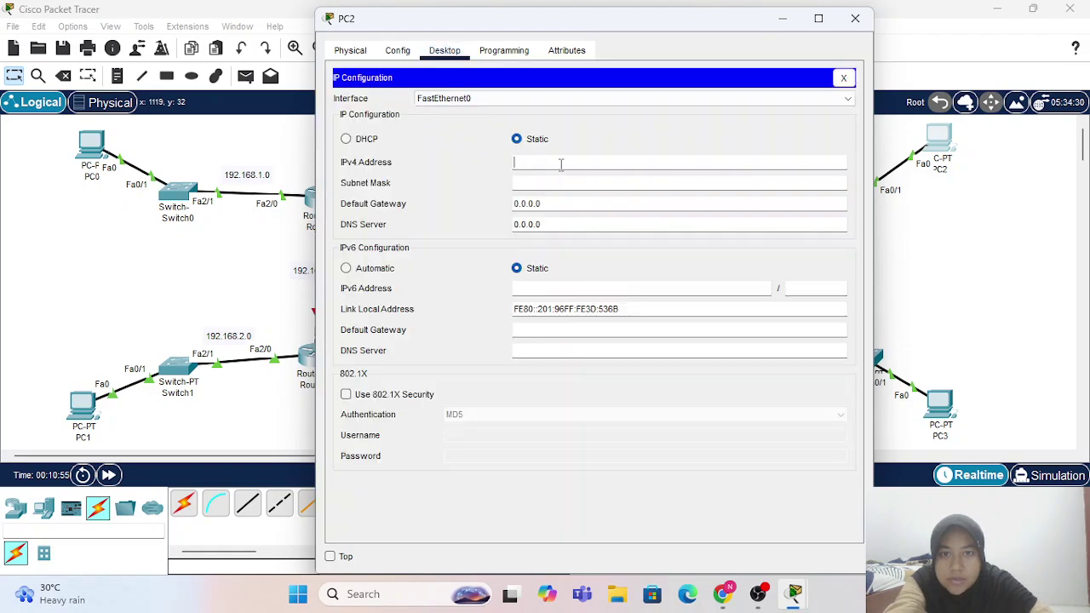
{"action": "type", "text": "192.168.3.2"}
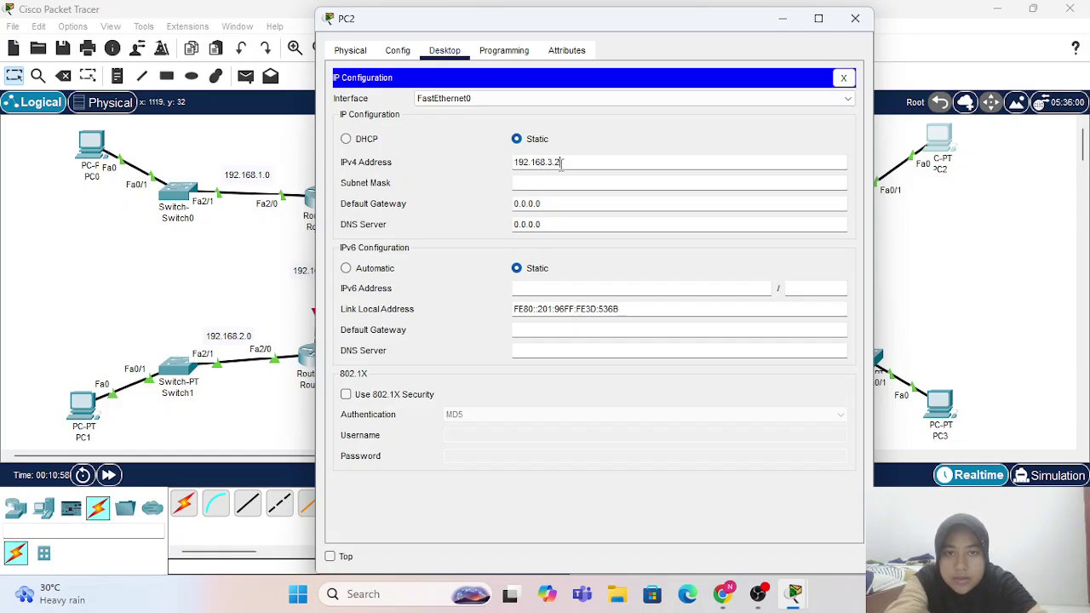
{"action": "key", "text": "Tab"}
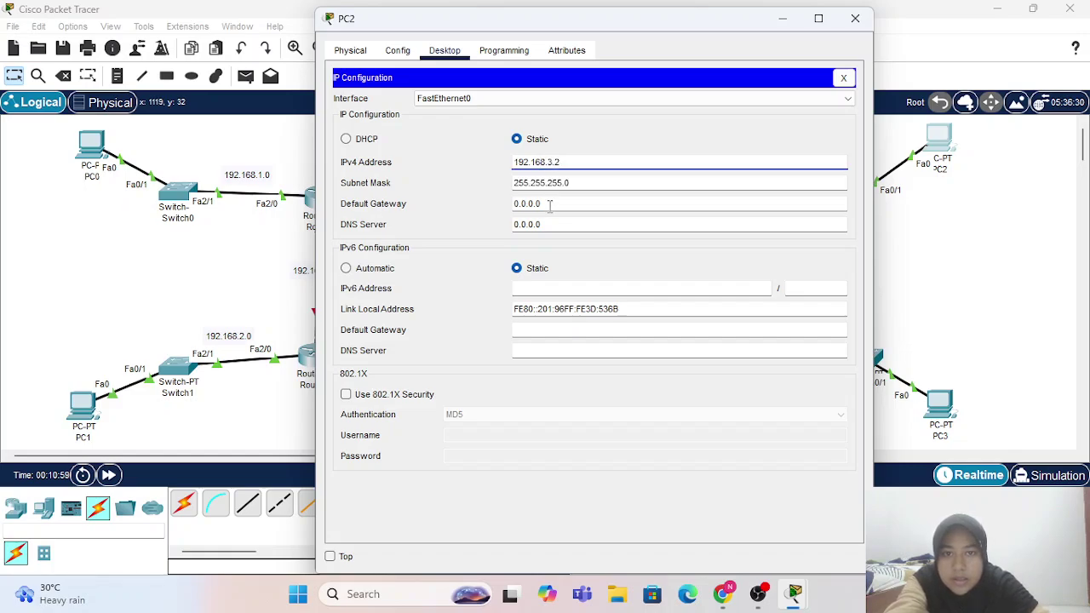
- Set PC2's IPv4 default gateway to 192.168.3.1 and close its settings
{"action": "left_click_drag", "start_coordinate": [550, 204], "coordinate": [501, 204]}
{"action": "type", "text": "192.168.3.1"}
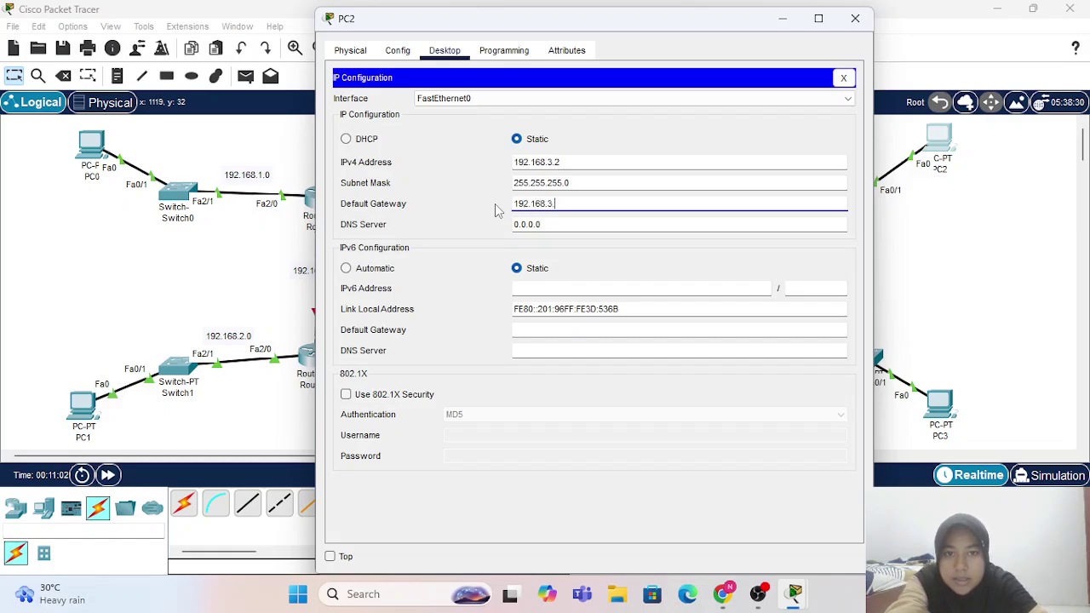
{"action": "left_click", "coordinate": [864, 25]}
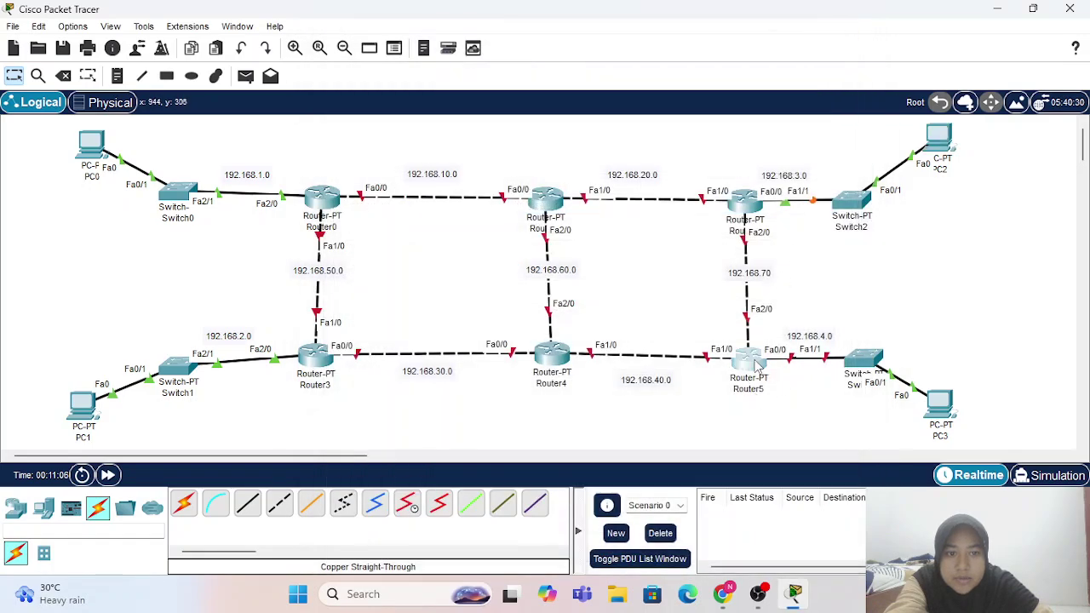
- Open Router5's configuration, place its window clear of the Switch3 link, and enable FastEthernet0/0
{"action": "left_click", "coordinate": [756, 366]}
{"action": "left_click", "coordinate": [394, 50]}
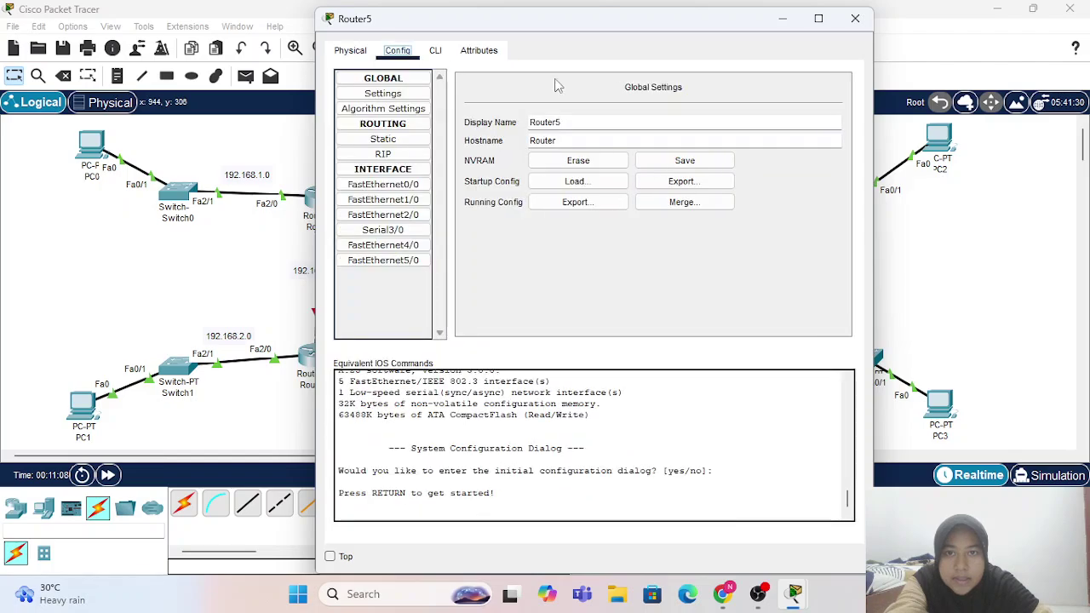
{"action": "left_click_drag", "start_coordinate": [690, 24], "coordinate": [460, 24]}
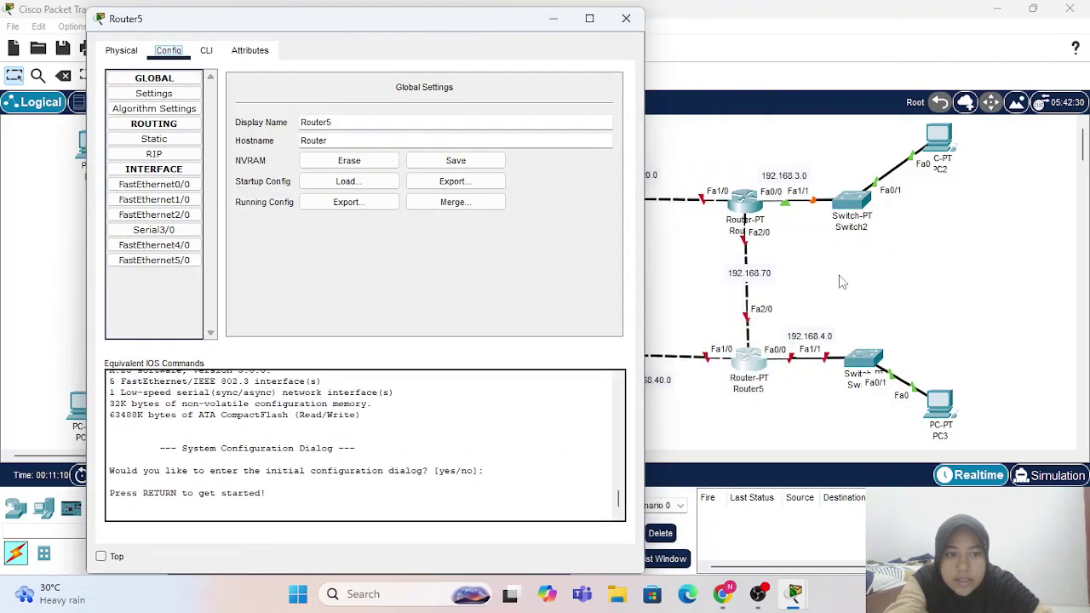
{"action": "left_click", "coordinate": [152, 186]}
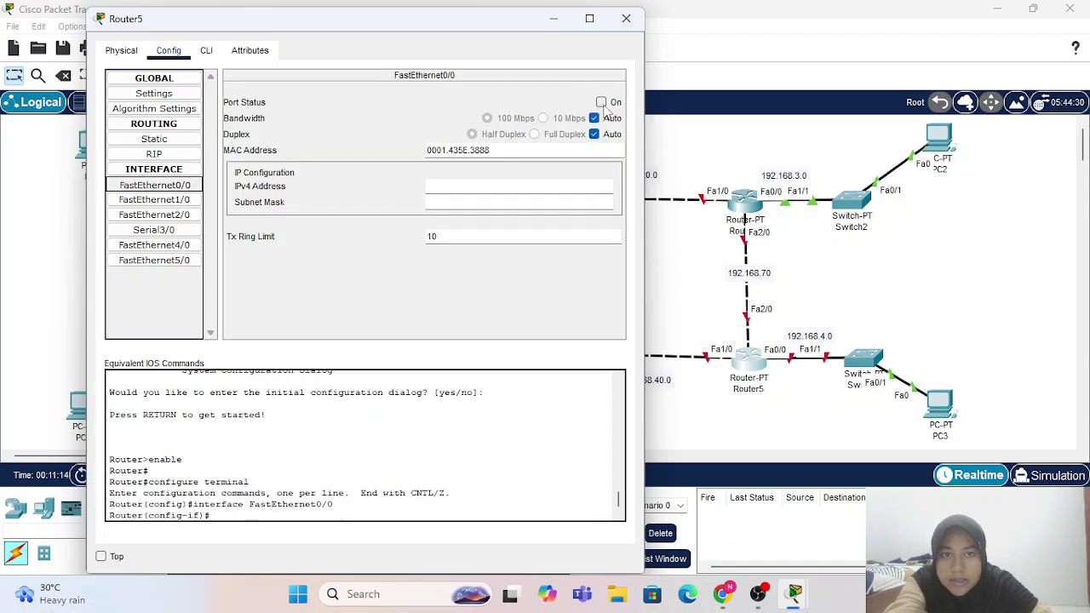
{"action": "left_click", "coordinate": [602, 103]}
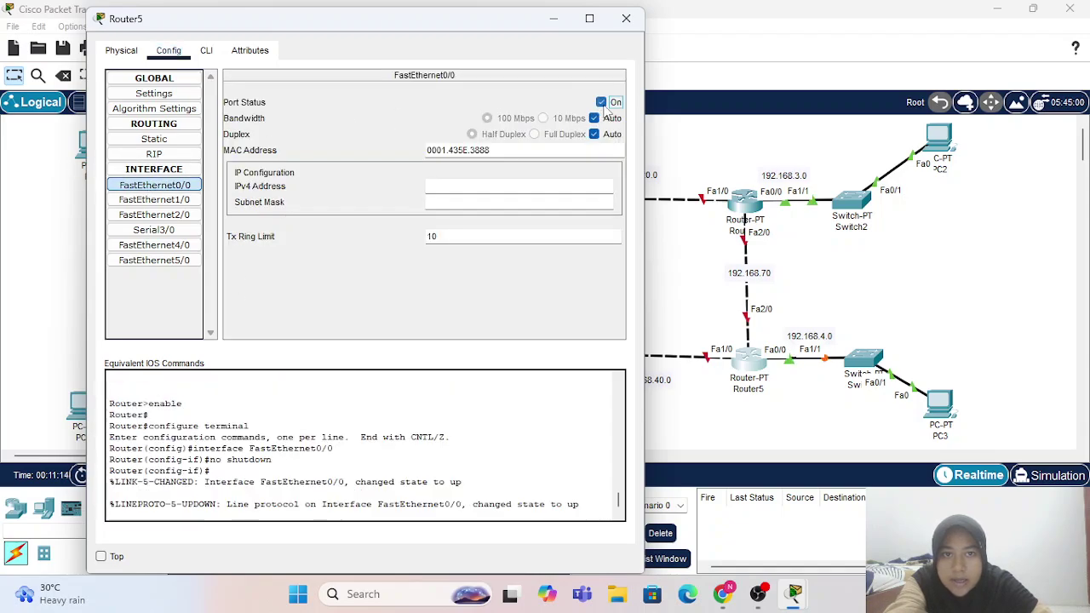
- Assign Router5's FastEthernet0/0 the IPv4 address 192.168.4.1 with subnet mask 255.255.255.0 and close the router's configuration
{"action": "left_click", "coordinate": [486, 185]}
{"action": "type", "text": "192.168.4.1"}
{"action": "key", "text": "Return"}
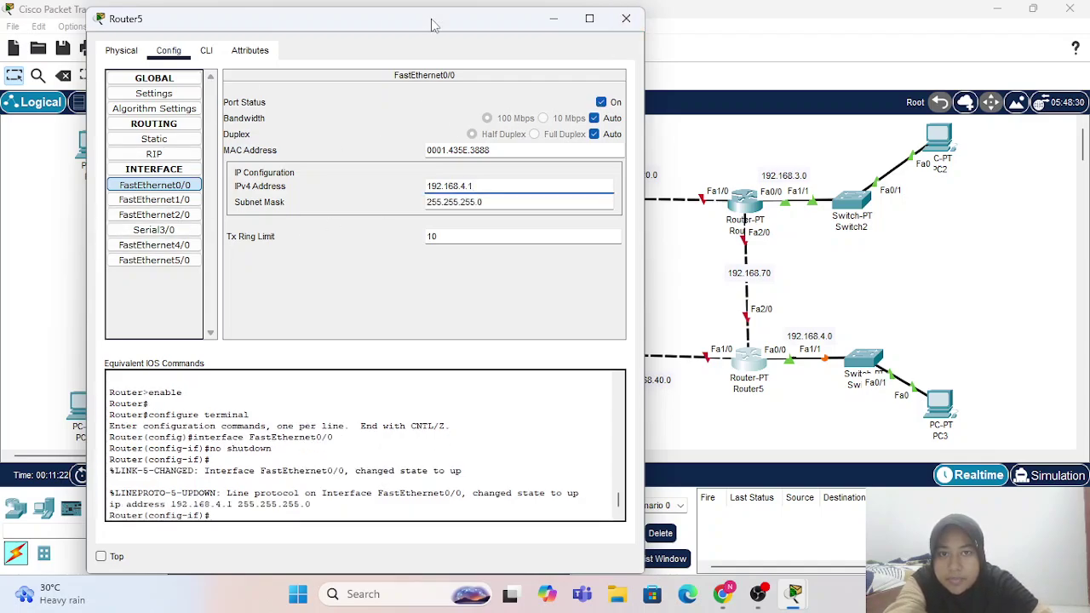
{"action": "left_click", "coordinate": [625, 23]}
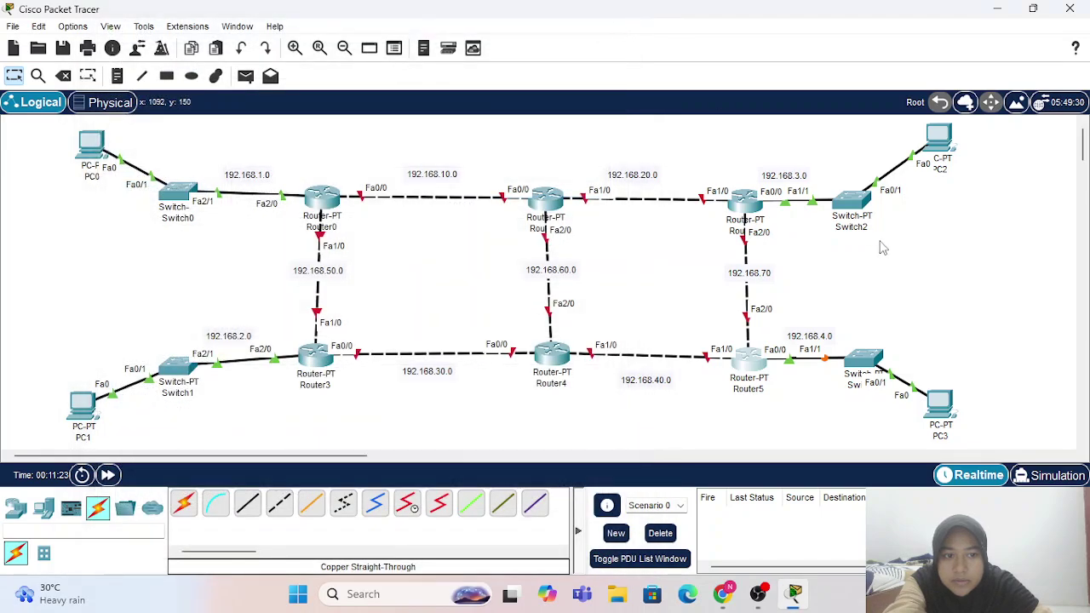
- Open PC3's IP configuration and assign the static IPv4 address 192.168.4.2 with subnet mask 255.255.255.0
{"action": "left_click", "coordinate": [860, 362]}
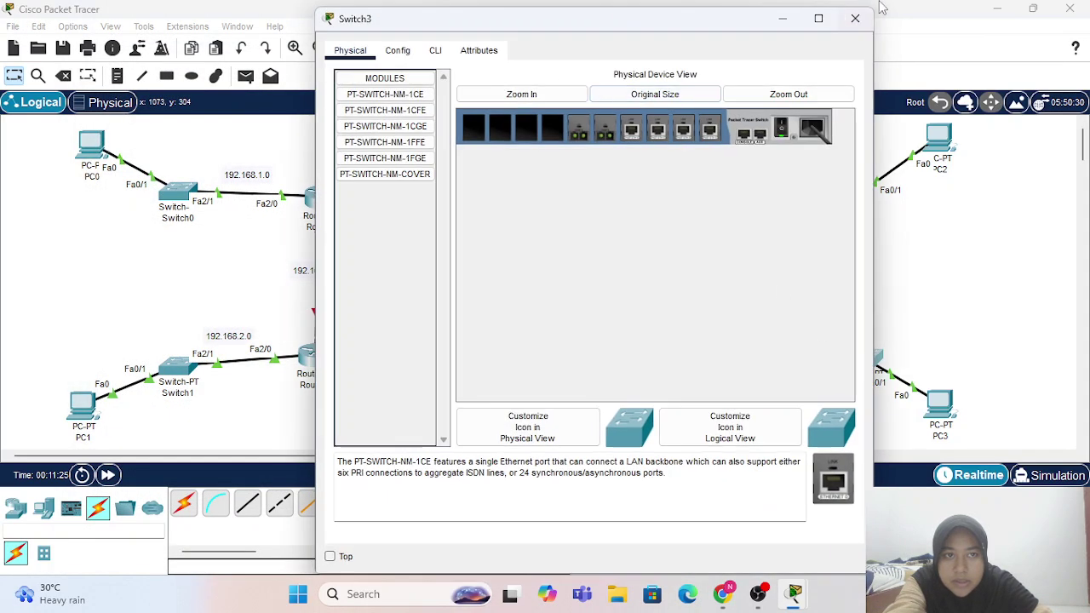
{"action": "left_click", "coordinate": [852, 19]}
{"action": "left_click", "coordinate": [939, 405]}
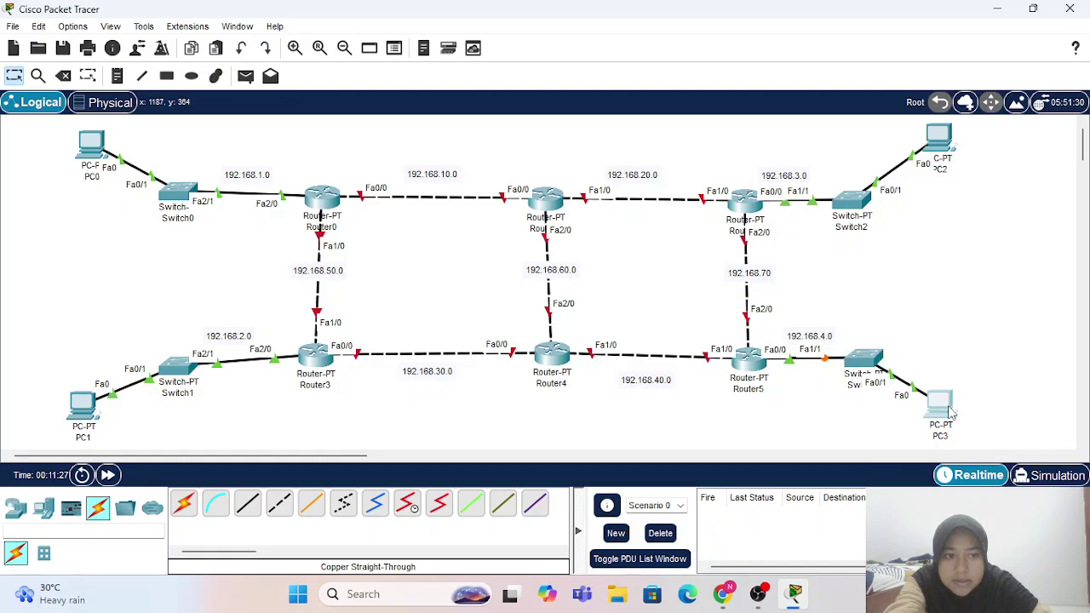
{"action": "left_click", "coordinate": [445, 50]}
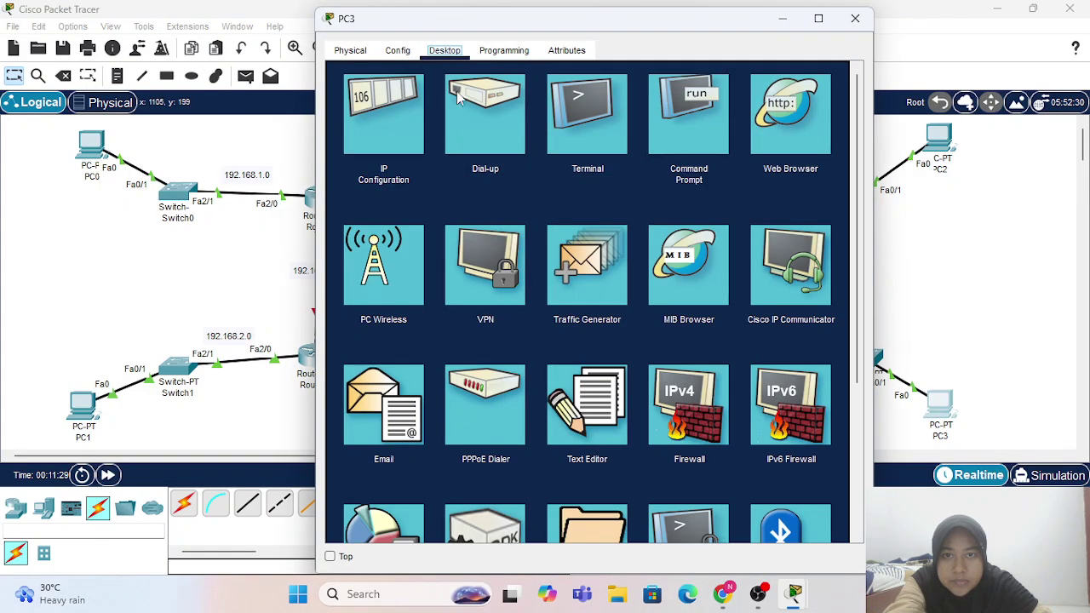
{"action": "left_click", "coordinate": [366, 149]}
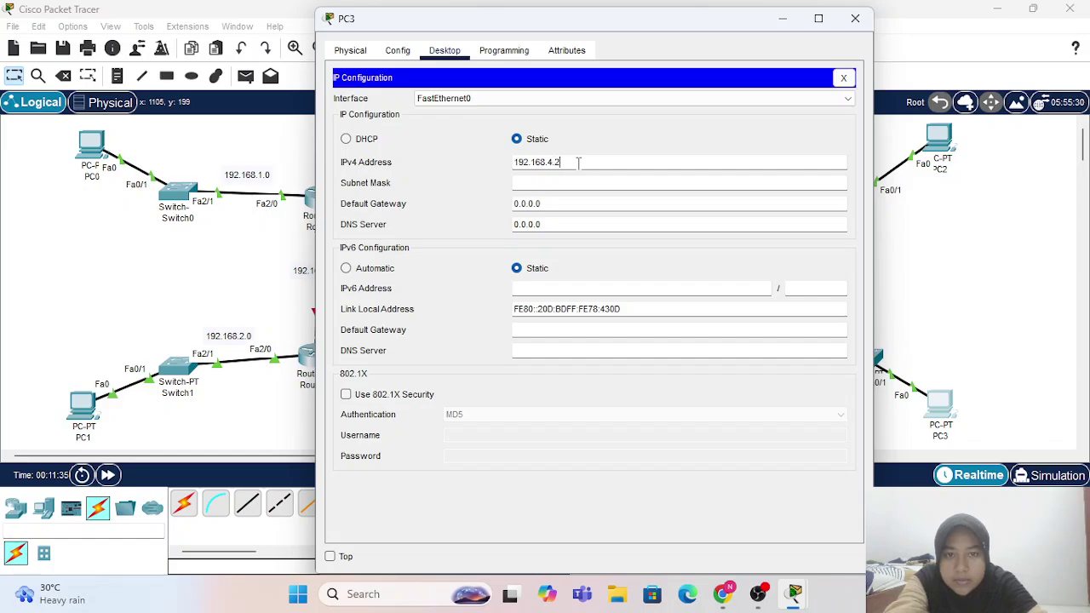
{"action": "key", "text": "Tab"}
{"action": "key", "text": "Tab"}
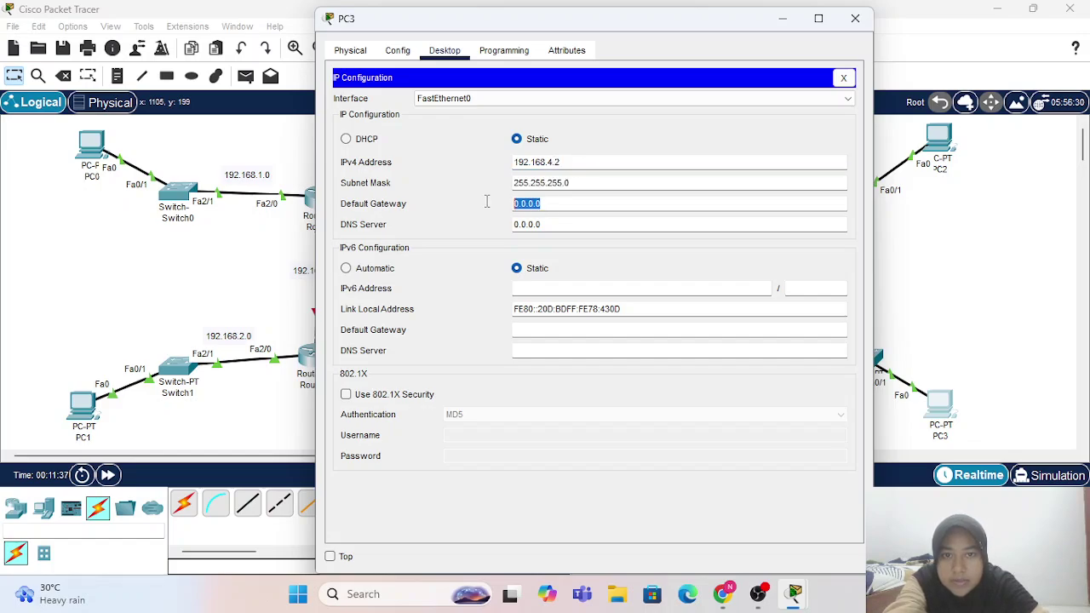
- Set PC3's IPv4 default gateway to 192.168.4.1 and close its settings
{"action": "type", "text": "192"}
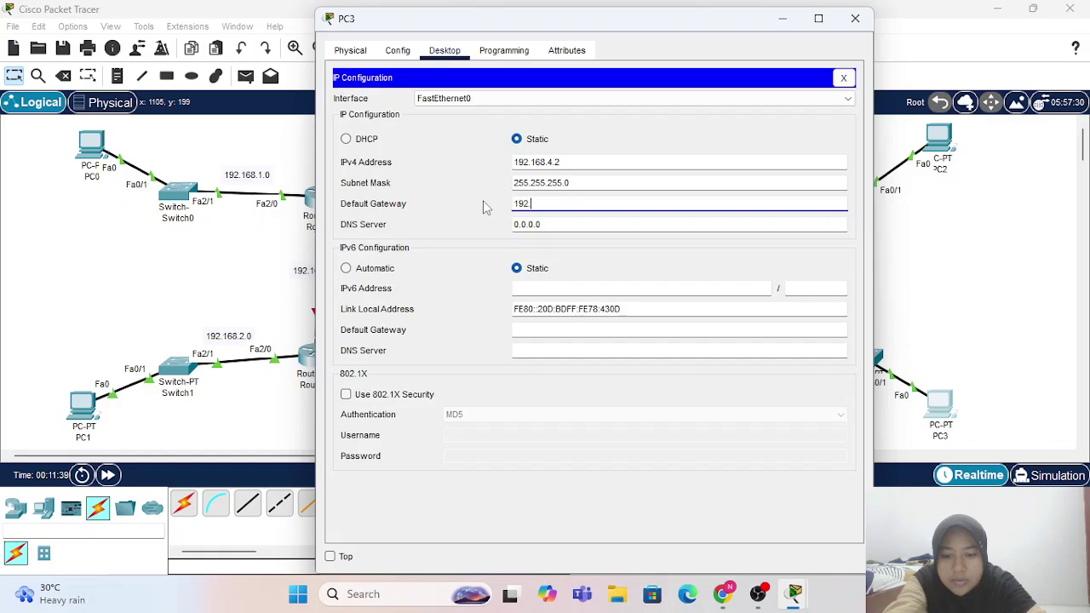
{"action": "type", "text": ".168.4.1"}
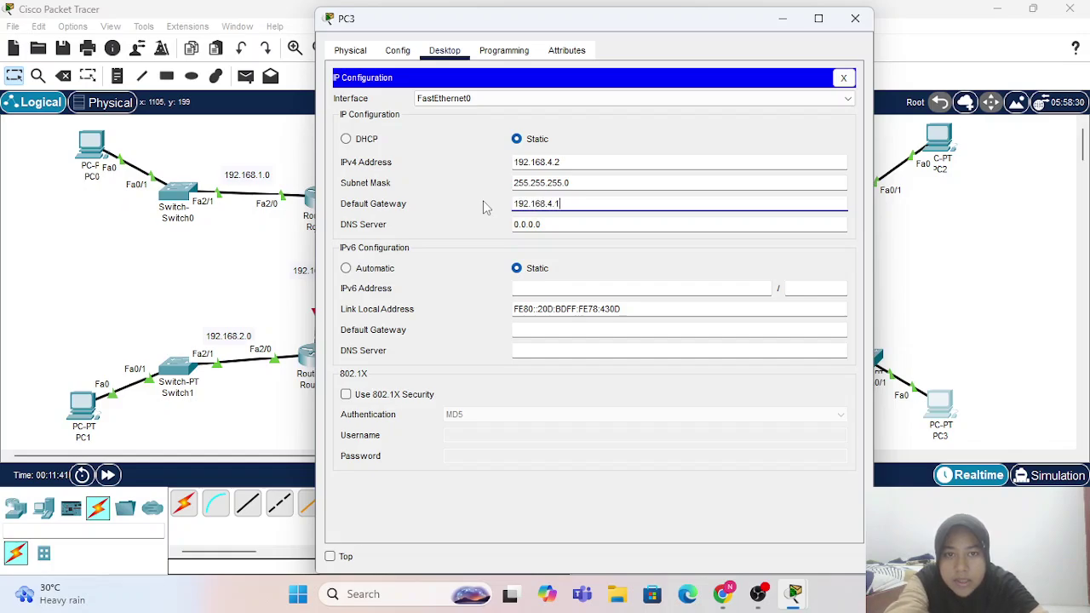
{"action": "left_click", "coordinate": [854, 18]}
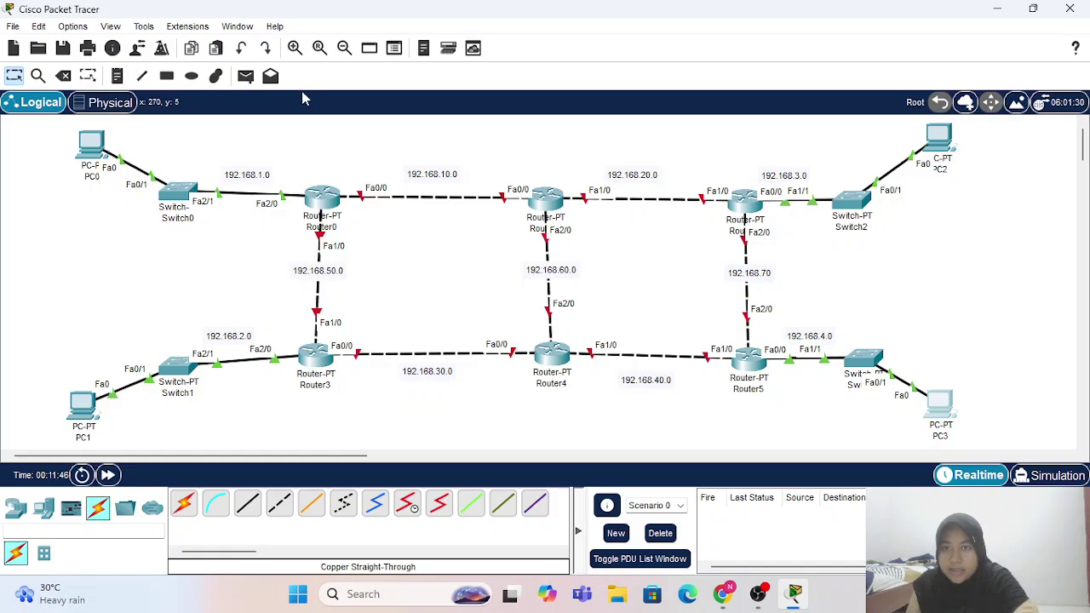
- Test connectivity by sending a simple PDU from Router0 to PC0, and fire it again
{"action": "left_click", "coordinate": [247, 78]}
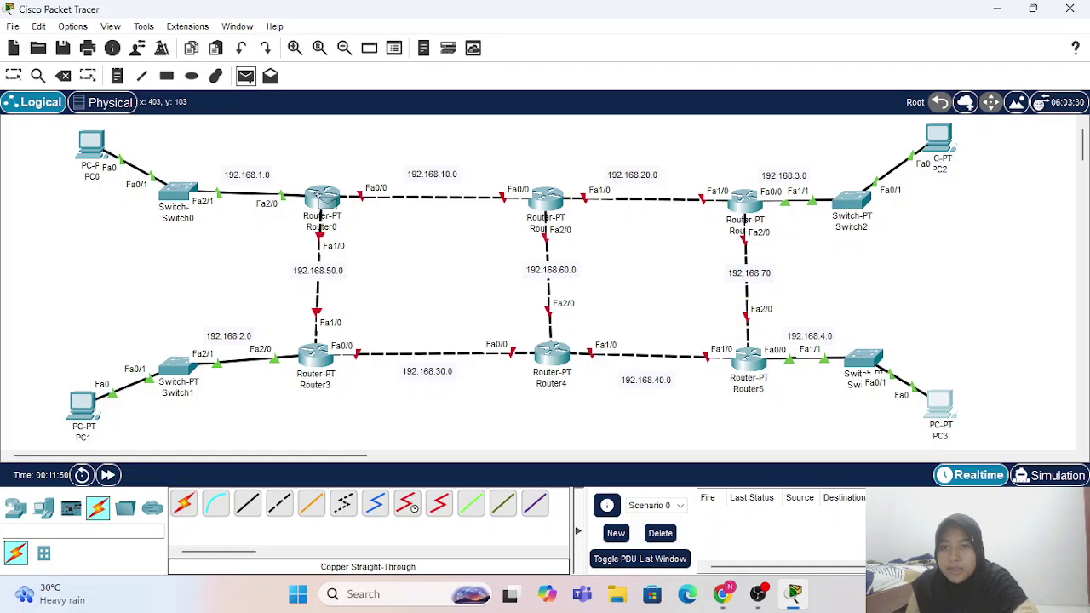
{"action": "left_click", "coordinate": [323, 197]}
{"action": "left_click", "coordinate": [92, 142]}
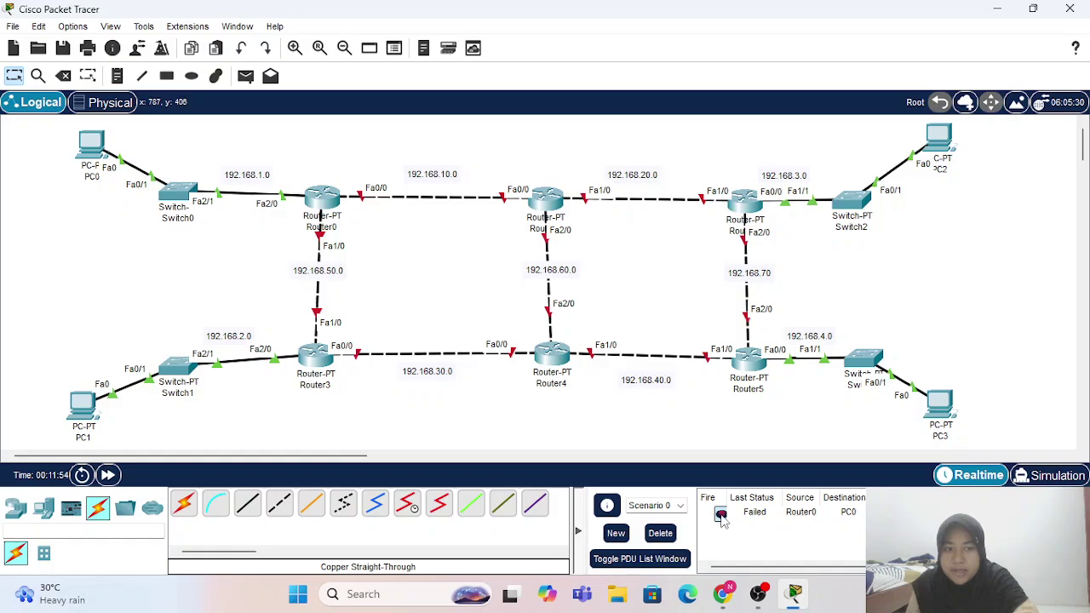
{"action": "double_click", "coordinate": [720, 515]}
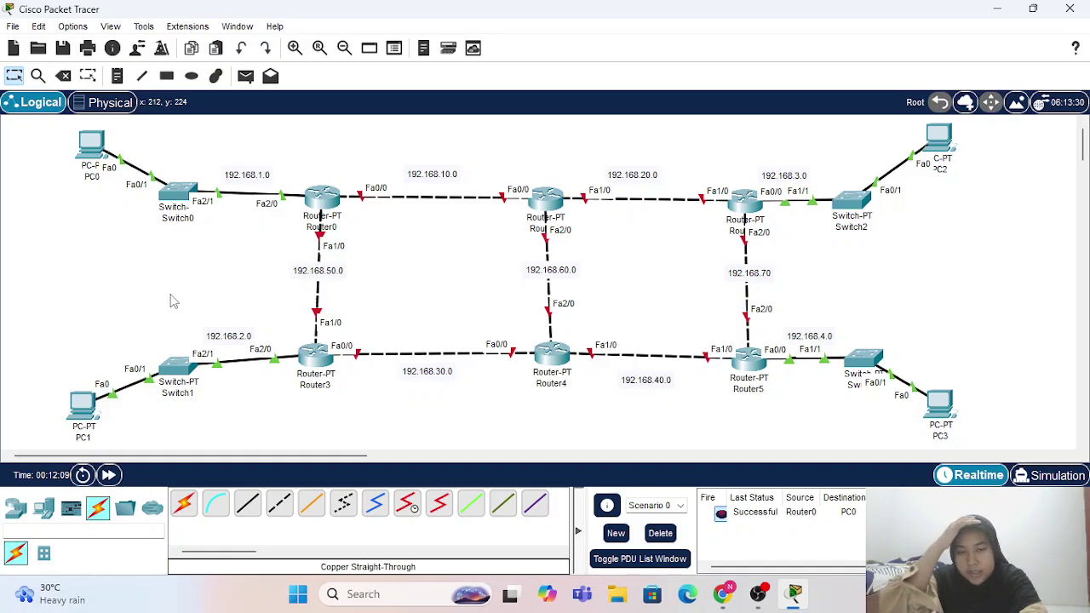
- Open Router0's configuration and place its window clear of the router's links to PC0's network and Router3
{"action": "left_click", "coordinate": [330, 203]}
{"action": "left_click_drag", "start_coordinate": [614, 27], "coordinate": [275, 350]}
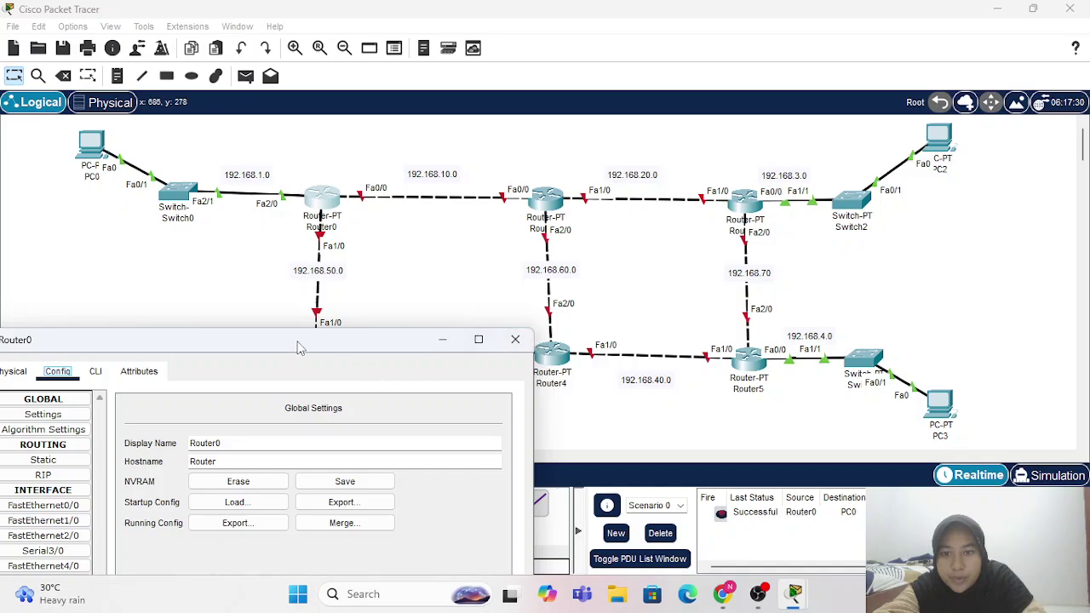
{"action": "left_click_drag", "start_coordinate": [298, 347], "coordinate": [763, 224]}
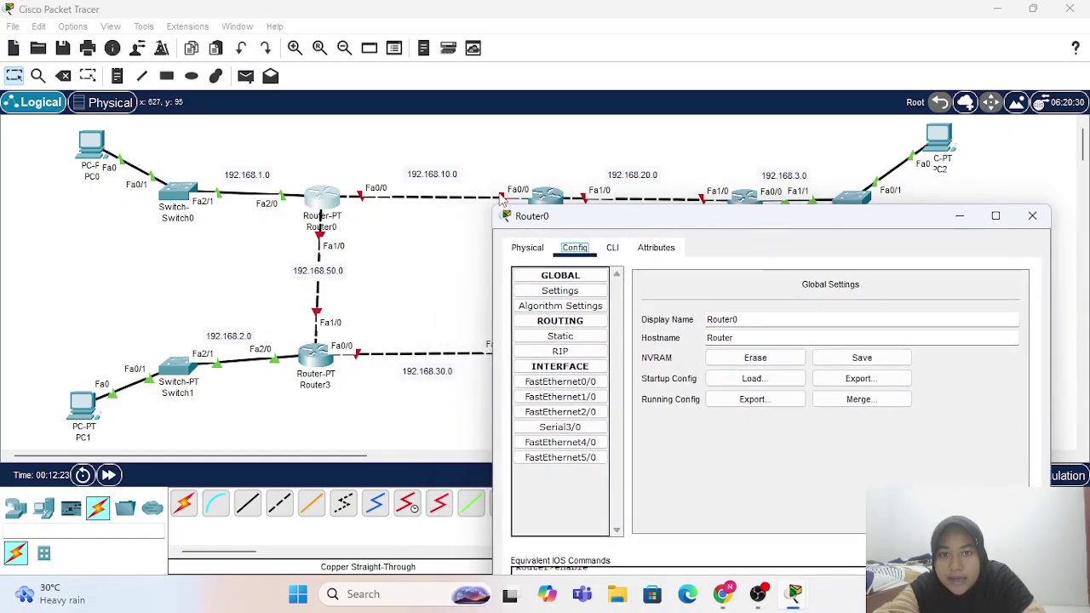
- Enable Router0's FastEthernet0/0 and assign it IPv4 address 192.168.10.1 with subnet mask 255.255.255.0
{"action": "left_click", "coordinate": [595, 382]}
{"action": "left_click", "coordinate": [1008, 300]}
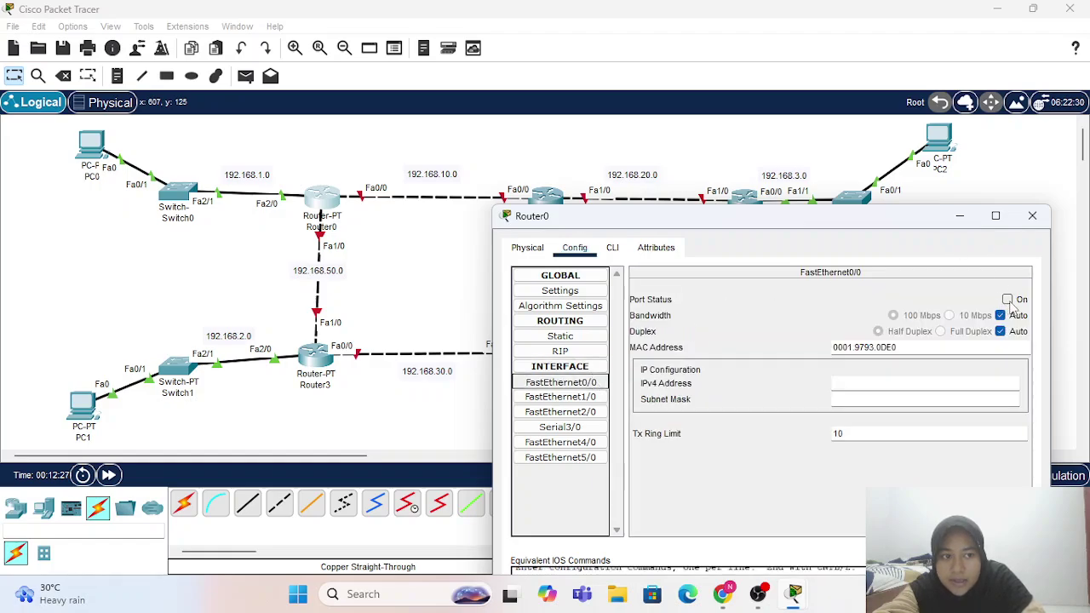
{"action": "left_click", "coordinate": [866, 384]}
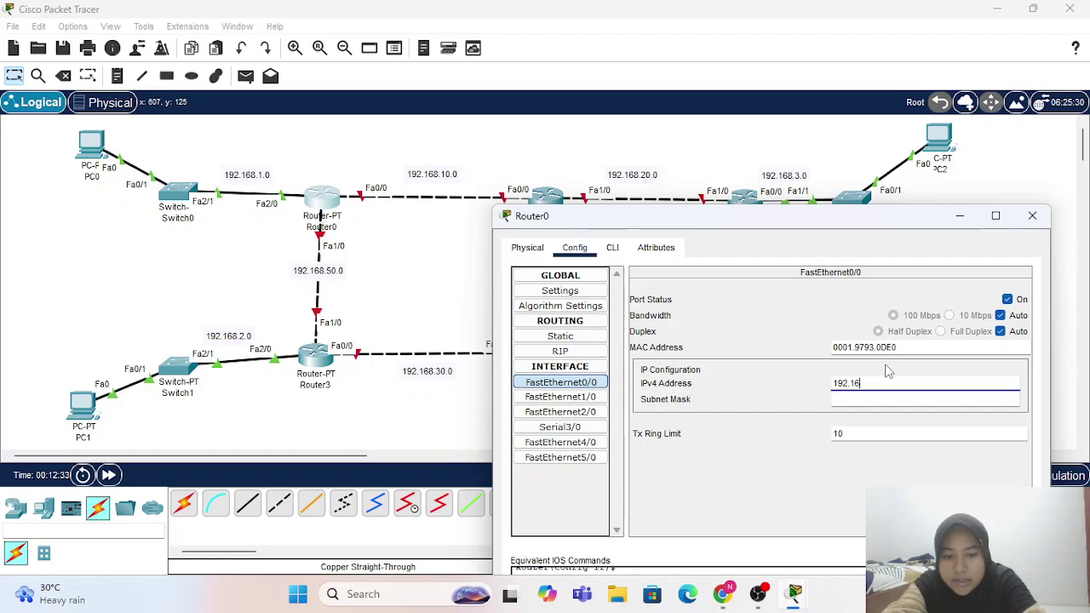
{"action": "type", "text": "192.168"}
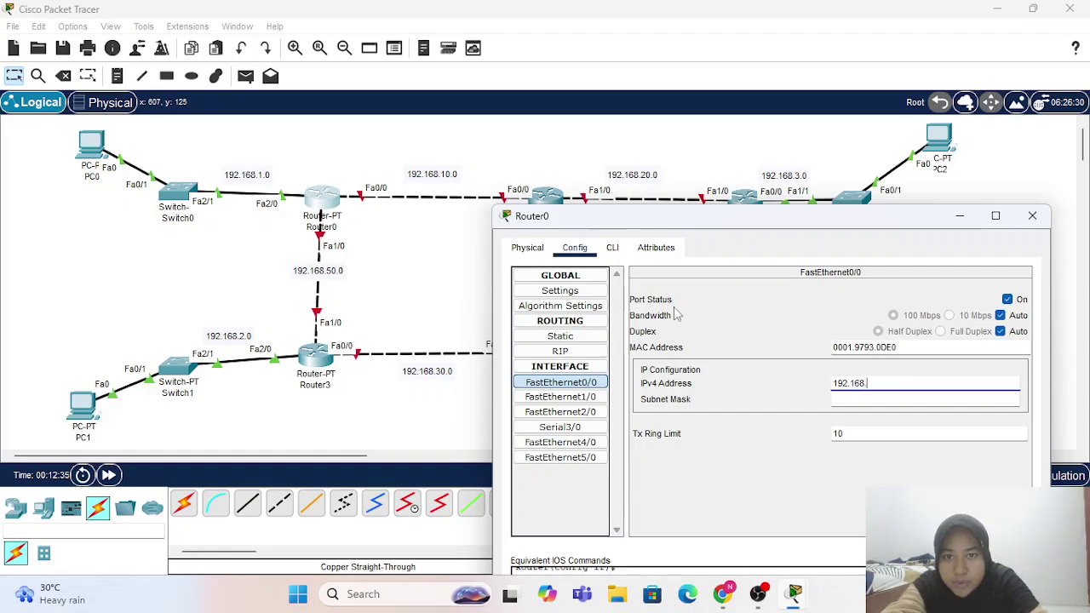
{"action": "type", "text": ".10.1"}
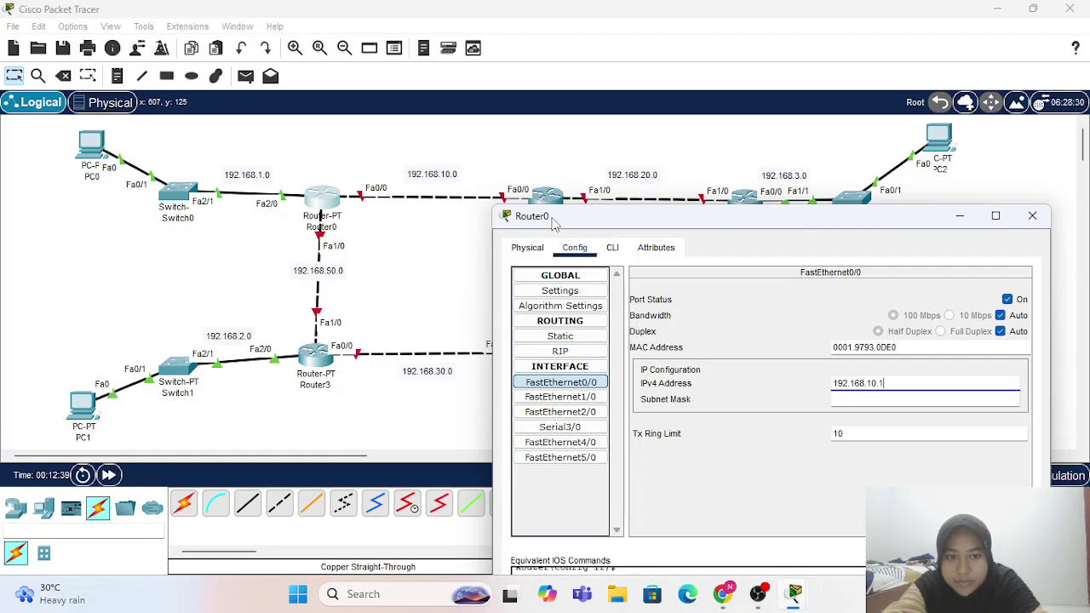
{"action": "key", "text": "Return"}
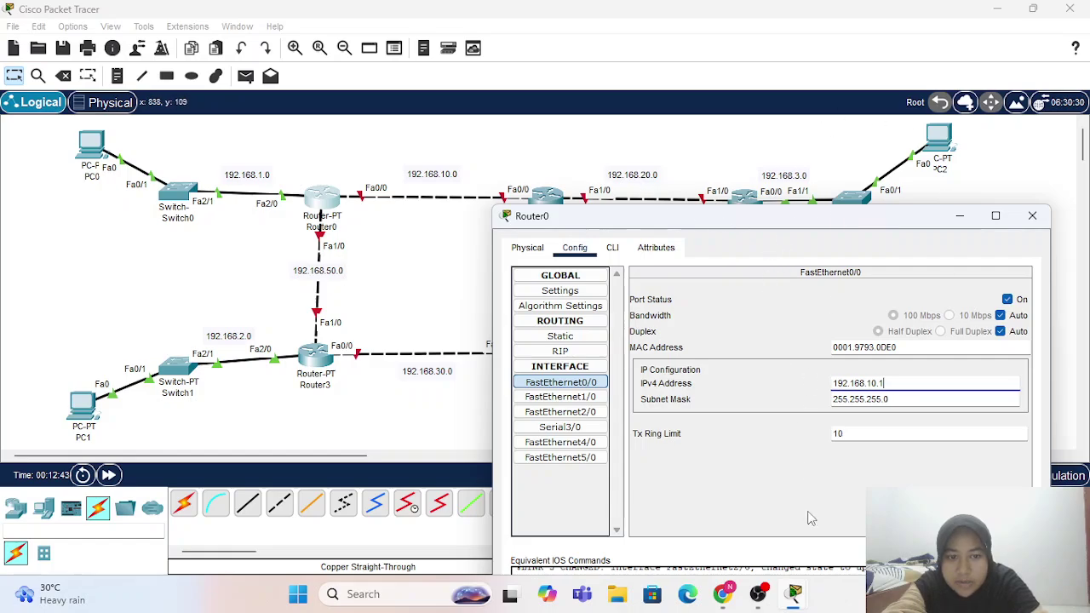
- Check the router link addresses in the assignment diagram in Chrome and return to Router0's FastEthernet0/0 settings over the Packet Tracer topology
{"action": "mouse_move", "coordinate": [811, 603]}
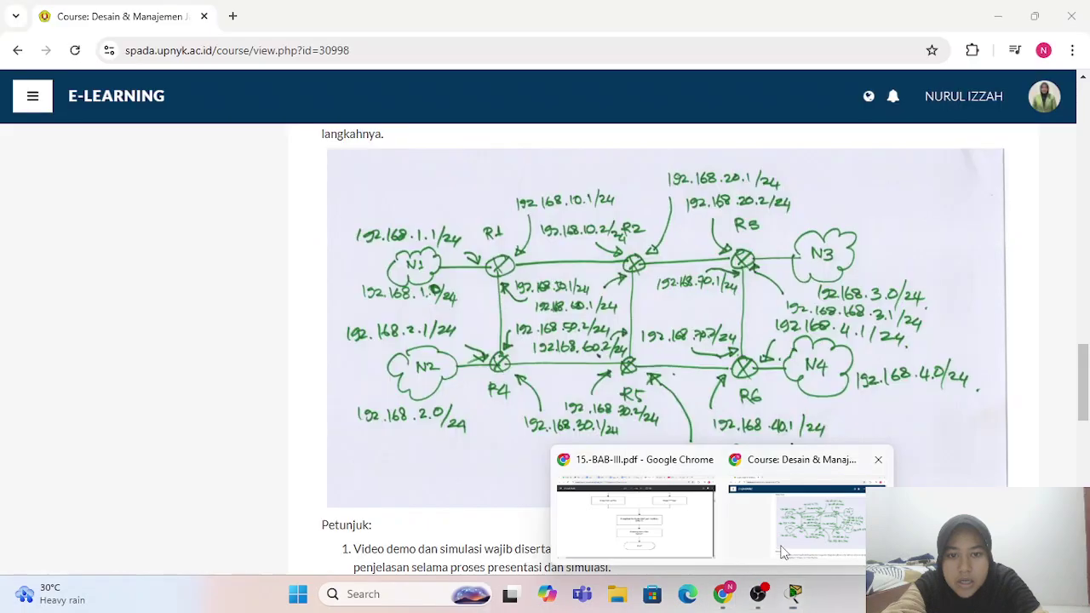
{"action": "left_click", "coordinate": [806, 511]}
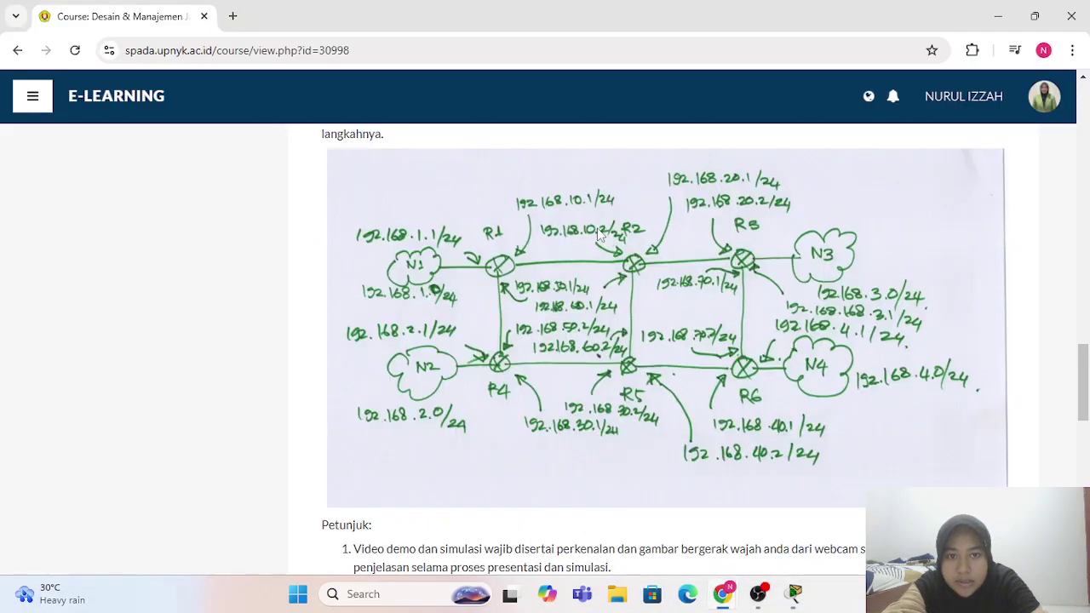
{"action": "mouse_move", "coordinate": [796, 607]}
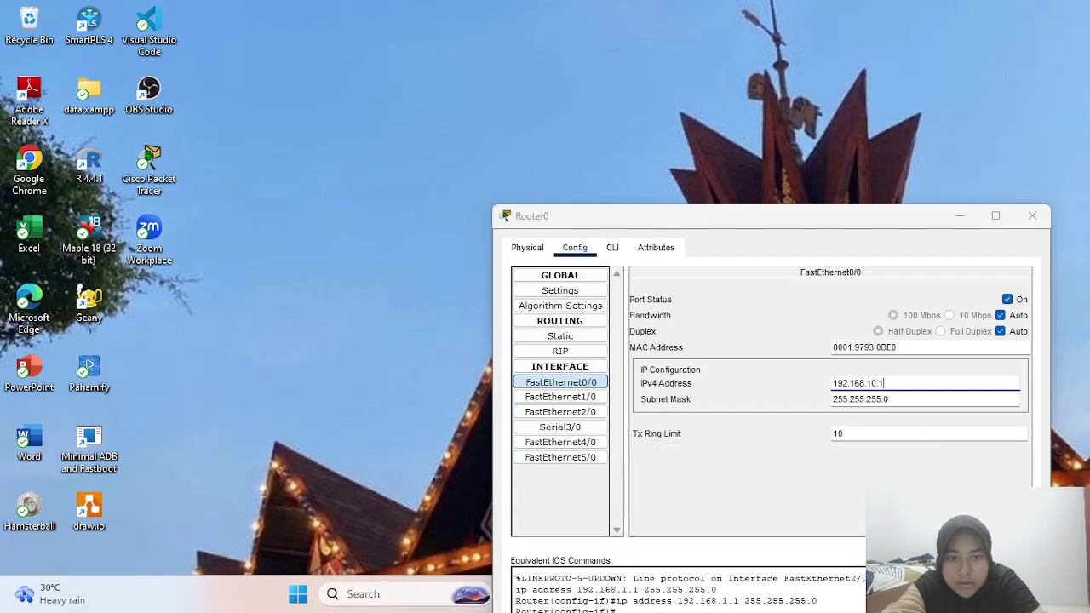
{"action": "left_click", "coordinate": [877, 510]}
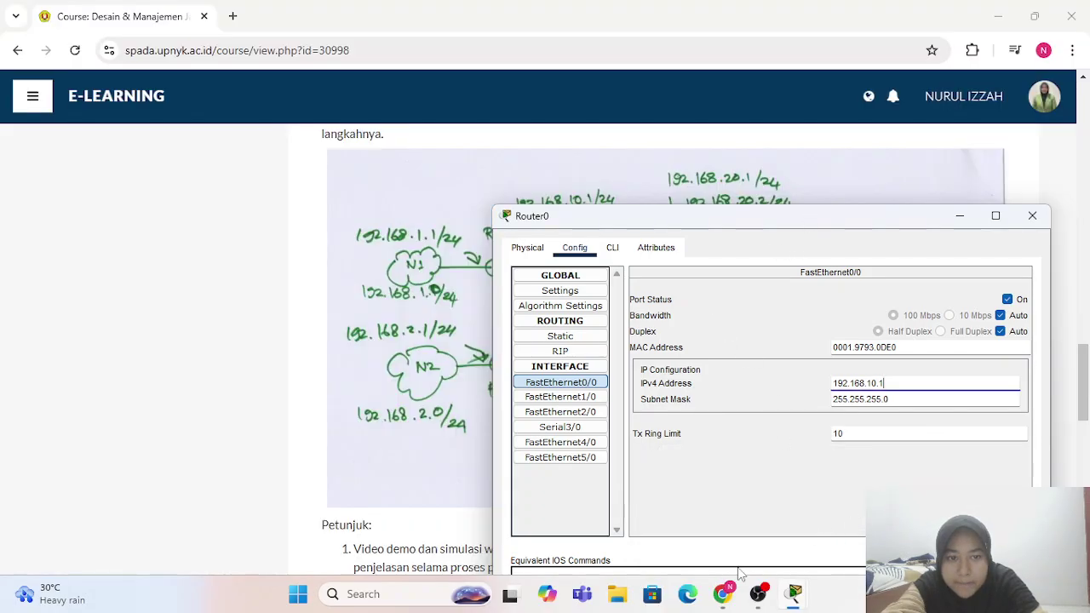
{"action": "mouse_move", "coordinate": [796, 596]}
{"action": "left_click", "coordinate": [743, 508]}
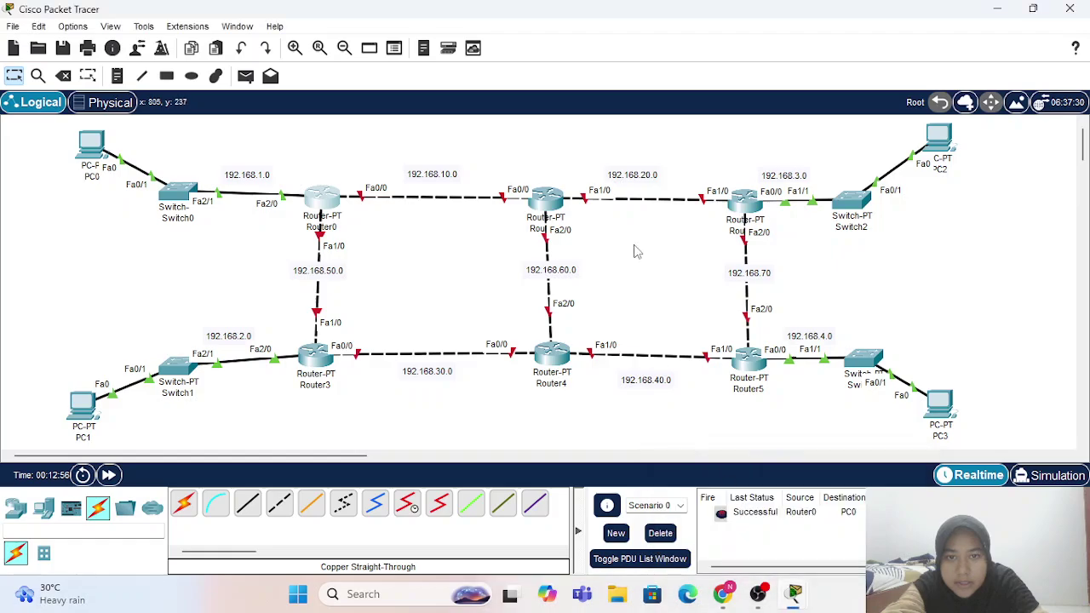
{"action": "mouse_move", "coordinate": [797, 600]}
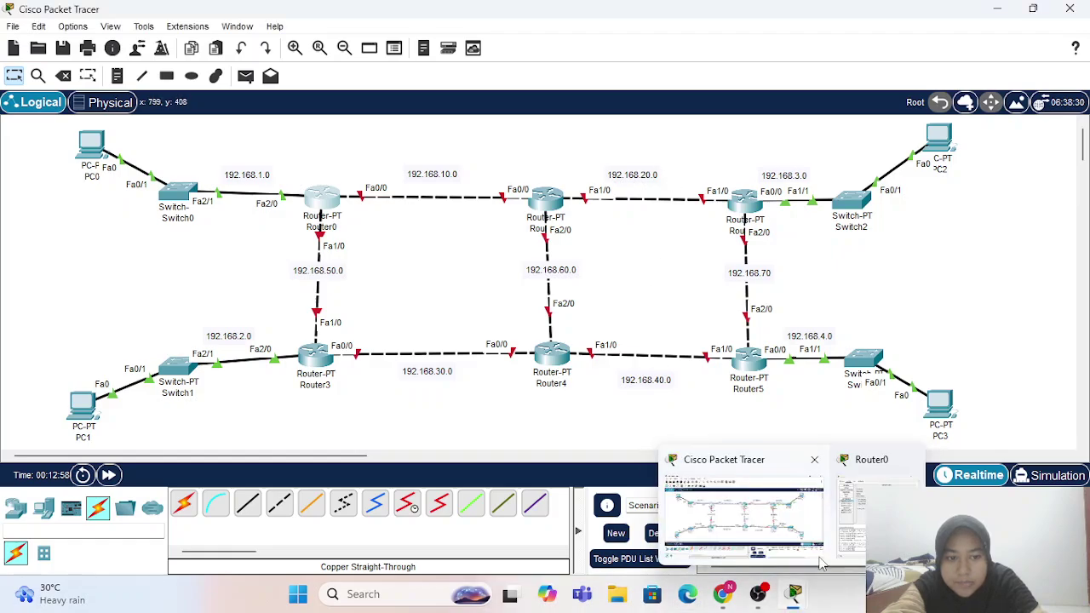
{"action": "left_click", "coordinate": [862, 525]}
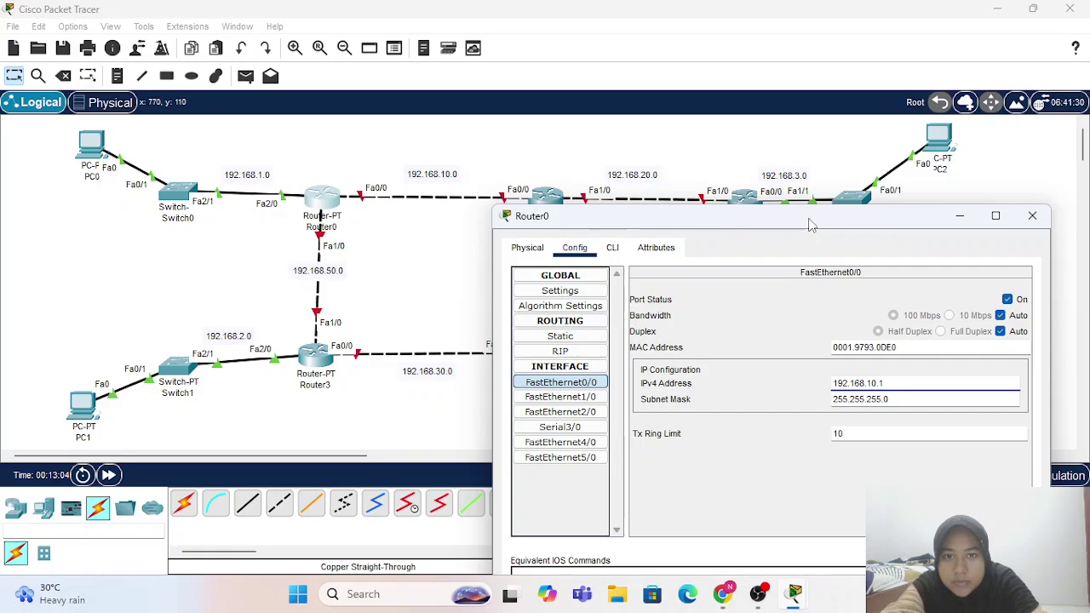
{"action": "left_click_drag", "start_coordinate": [808, 223], "coordinate": [748, 218]}
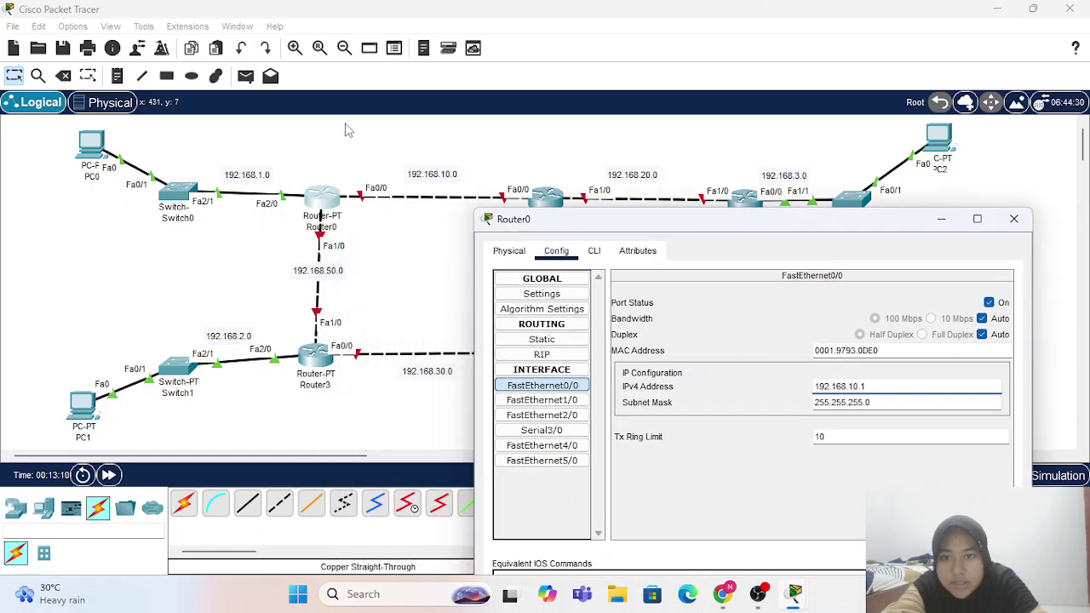
- Turn on Router0's FastEthernet1/0 port and give it IPv4 address 192.168.50.1 with mask 255.255.255.0, then review its other configured interfaces
{"action": "left_click", "coordinate": [573, 400]}
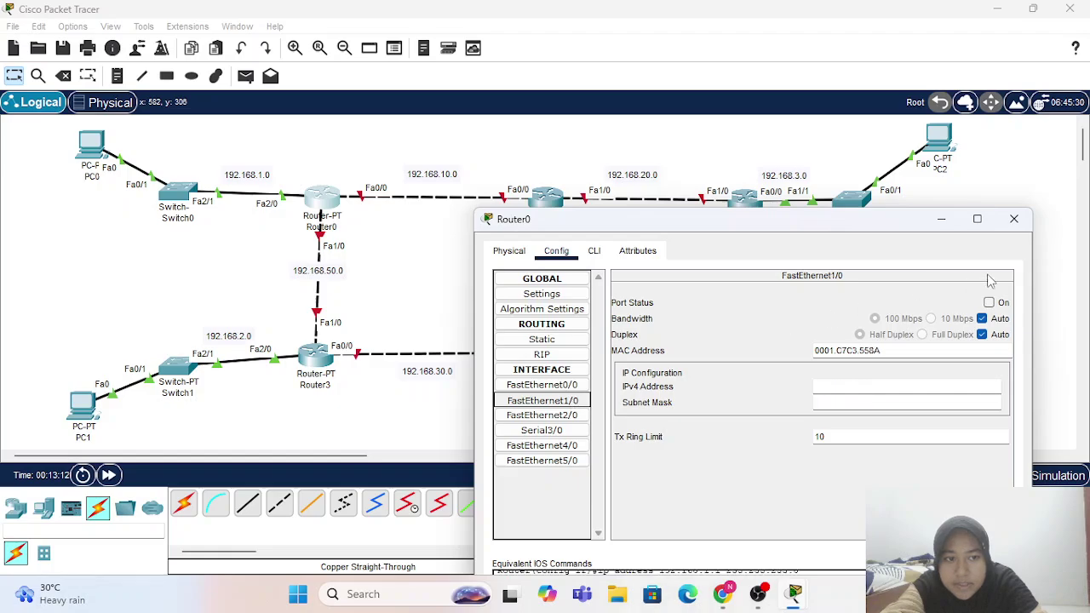
{"action": "left_click", "coordinate": [988, 304]}
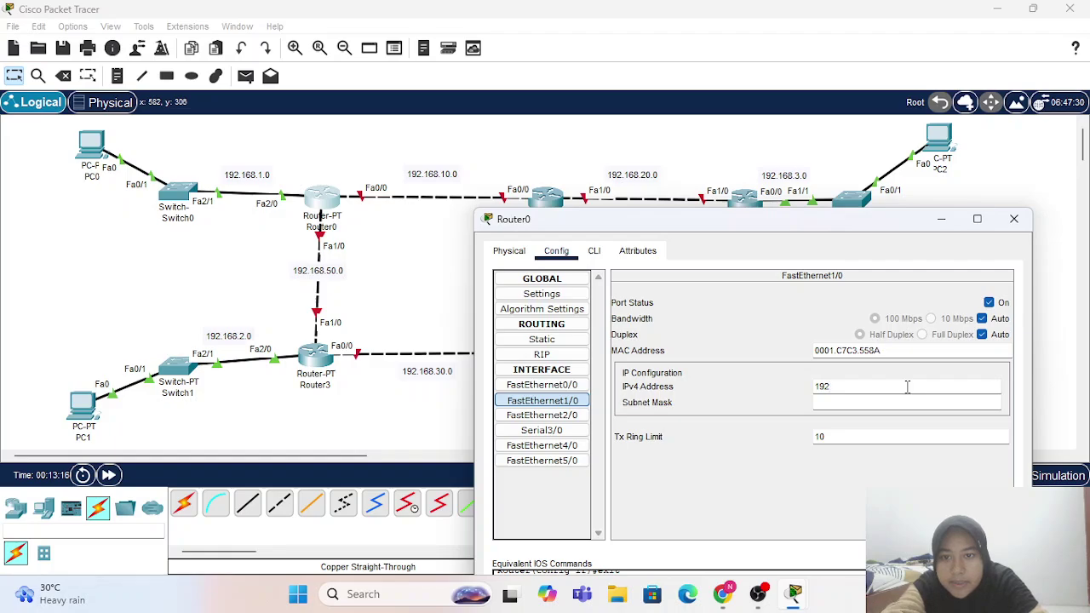
{"action": "left_click", "coordinate": [907, 386]}
{"action": "type", "text": "192"}
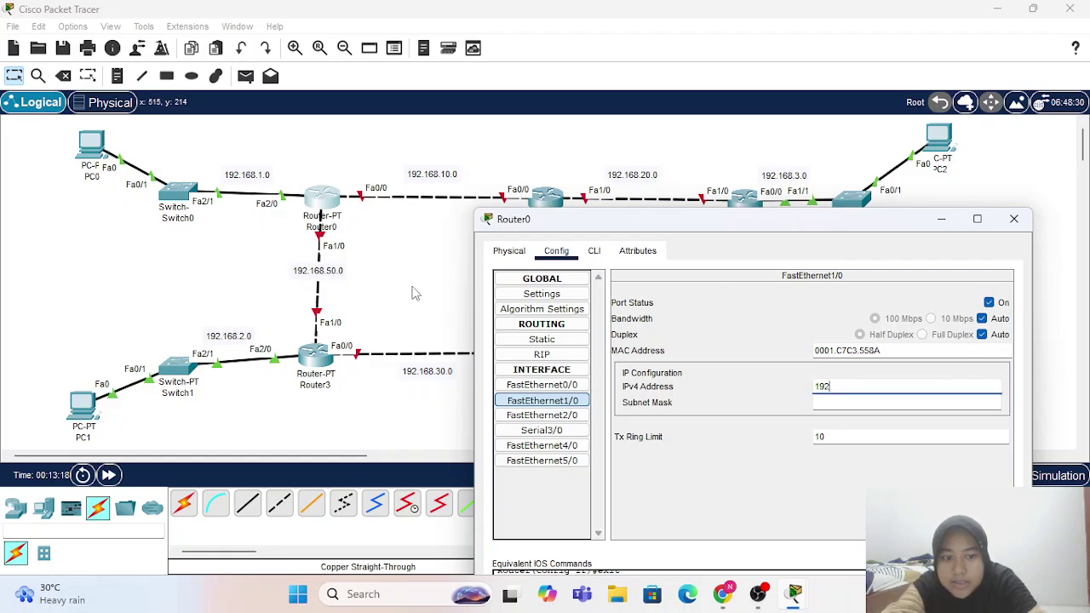
{"action": "type", "text": ".168.50.1"}
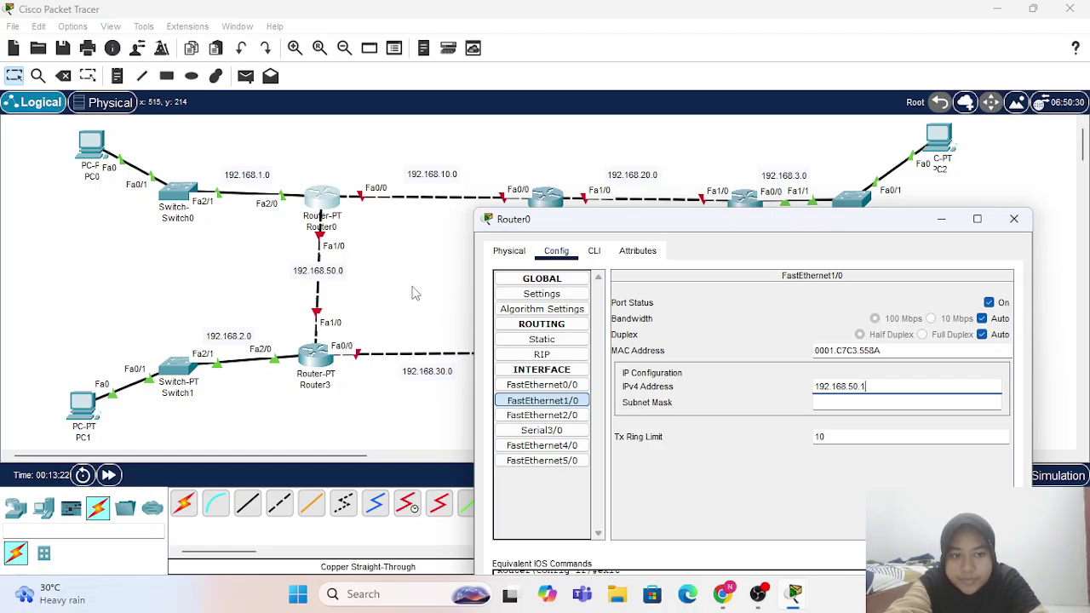
{"action": "key", "text": "Tab"}
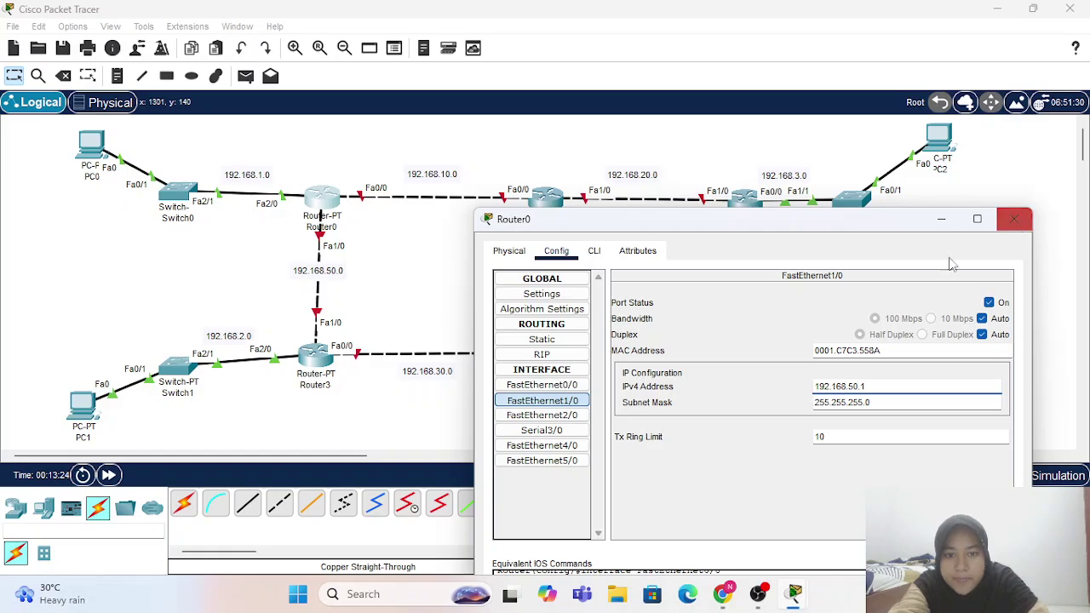
{"action": "left_click", "coordinate": [561, 415]}
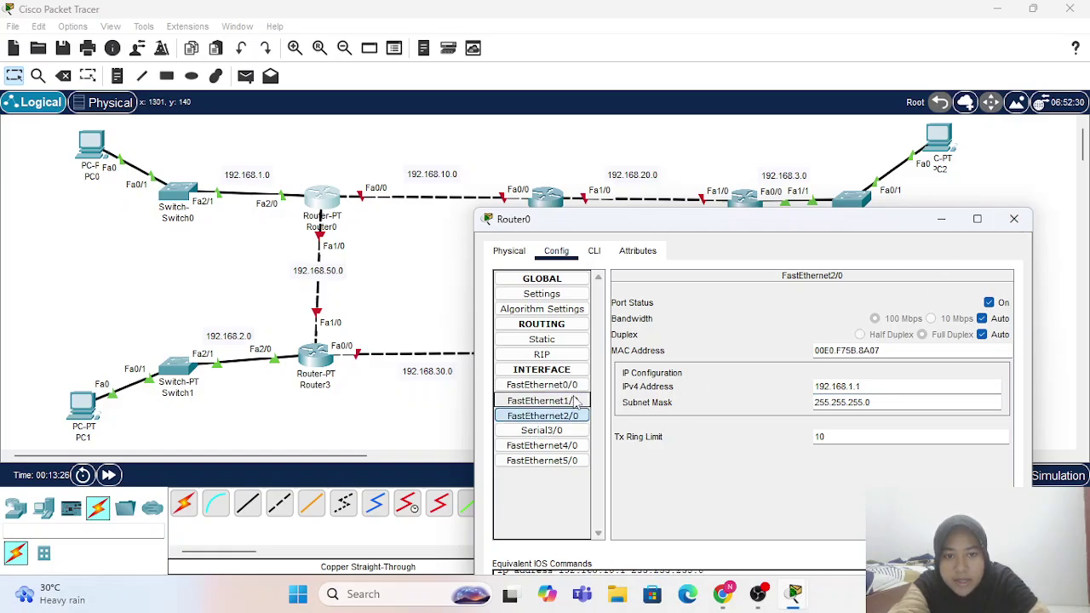
{"action": "left_click", "coordinate": [550, 384]}
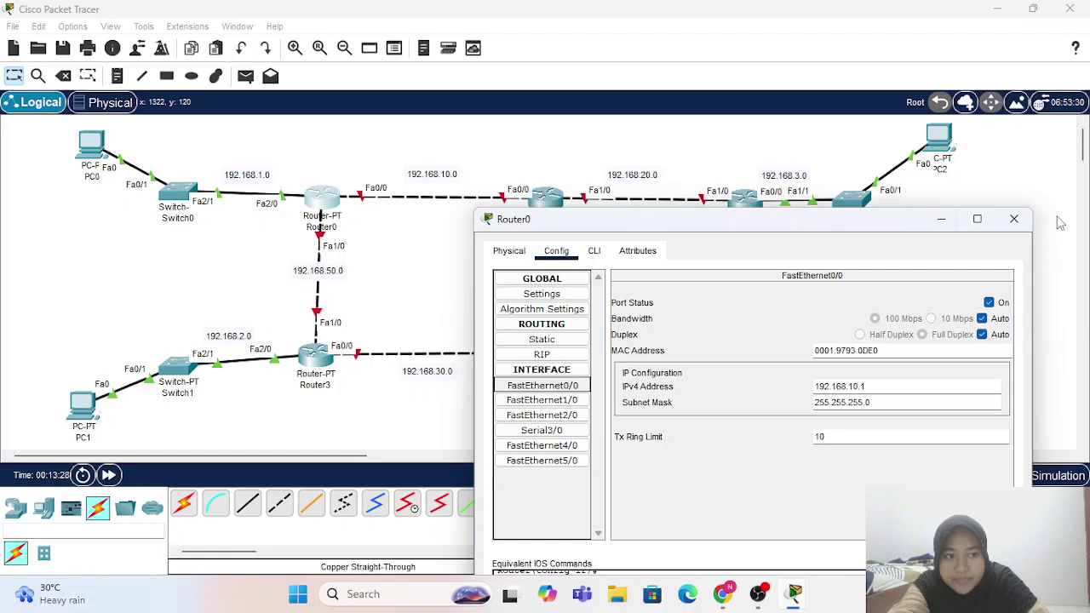
{"action": "left_click", "coordinate": [1013, 219]}
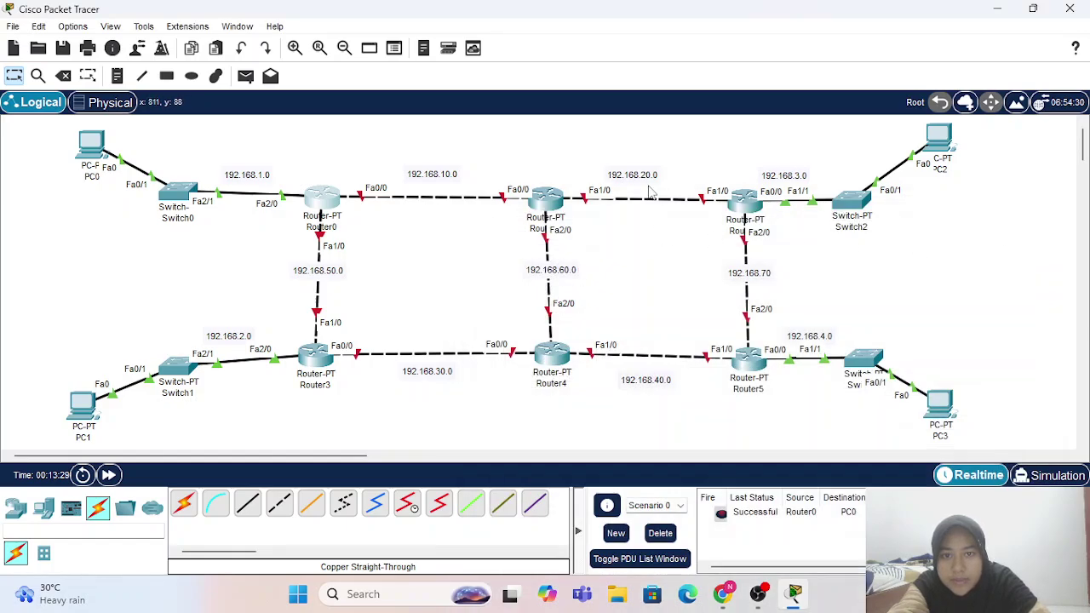
- Turn on Router1's FastEthernet0/0 port and assign it IPv4 address 192.168.10.2 with subnet mask 255.255.255.0
{"action": "left_click", "coordinate": [552, 201]}
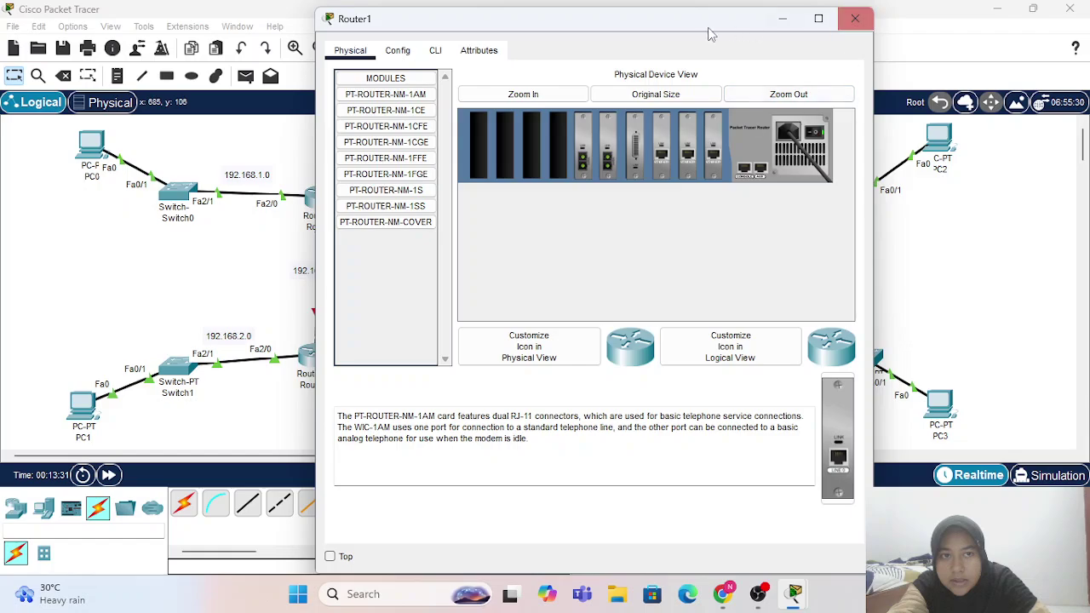
{"action": "left_click_drag", "start_coordinate": [627, 25], "coordinate": [868, 125]}
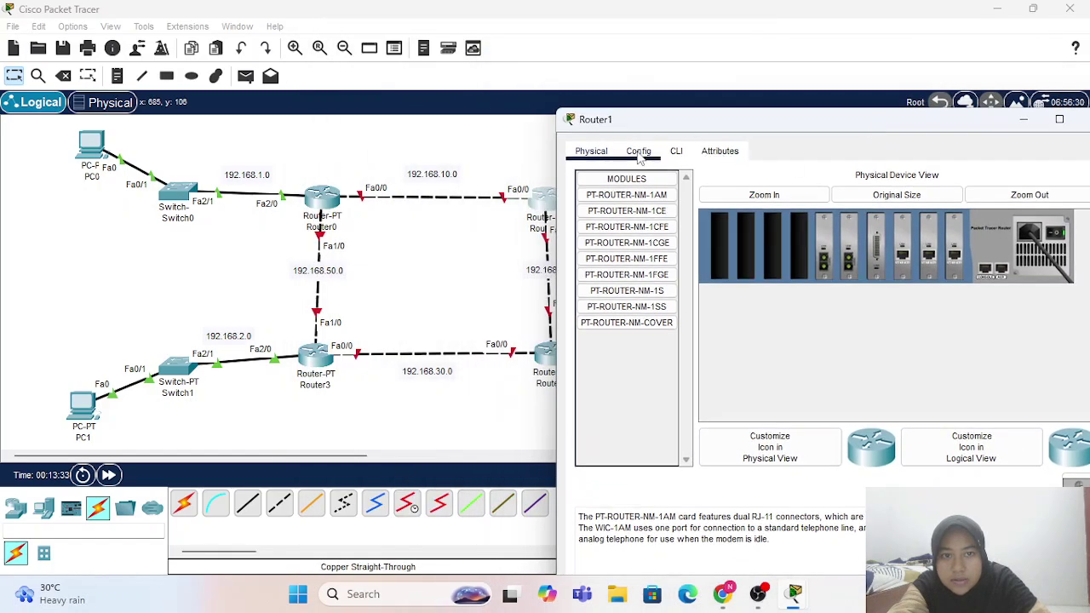
{"action": "left_click", "coordinate": [639, 152]}
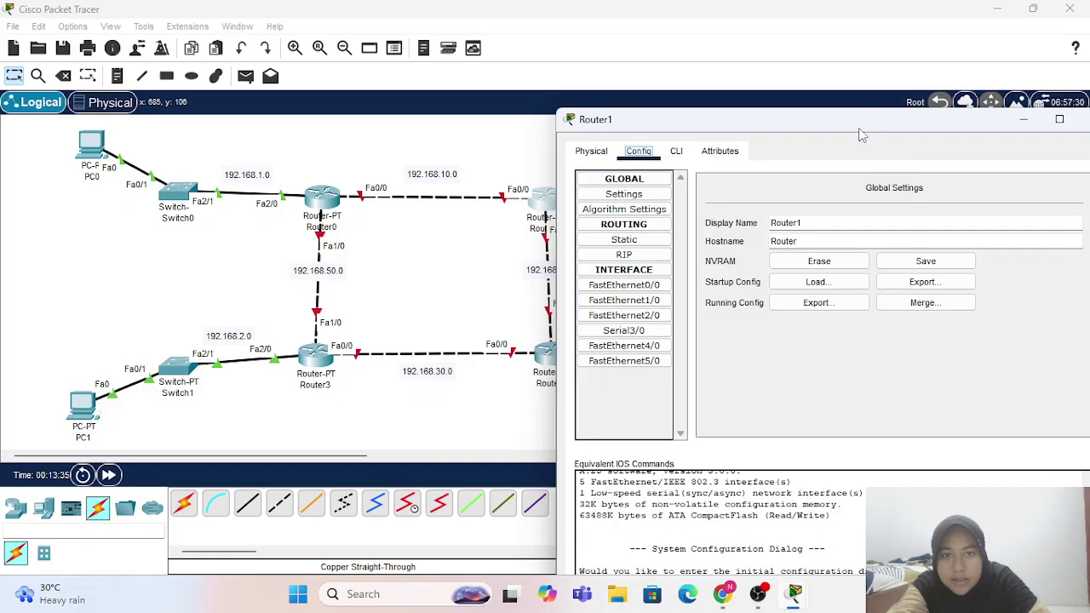
{"action": "left_click_drag", "start_coordinate": [859, 128], "coordinate": [808, 274]}
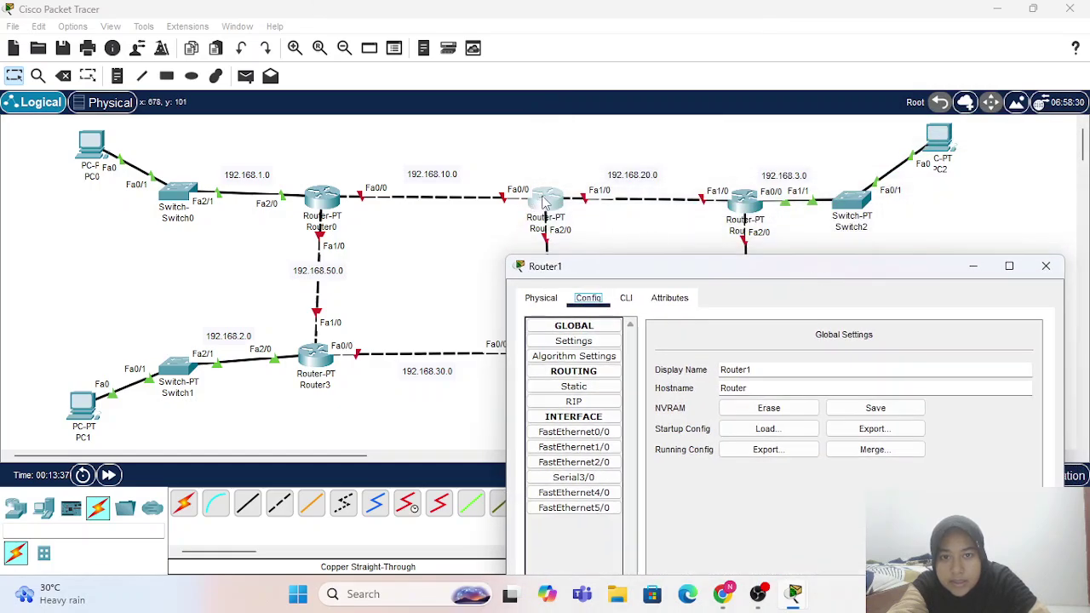
{"action": "left_click", "coordinate": [573, 432]}
{"action": "left_click", "coordinate": [1020, 350]}
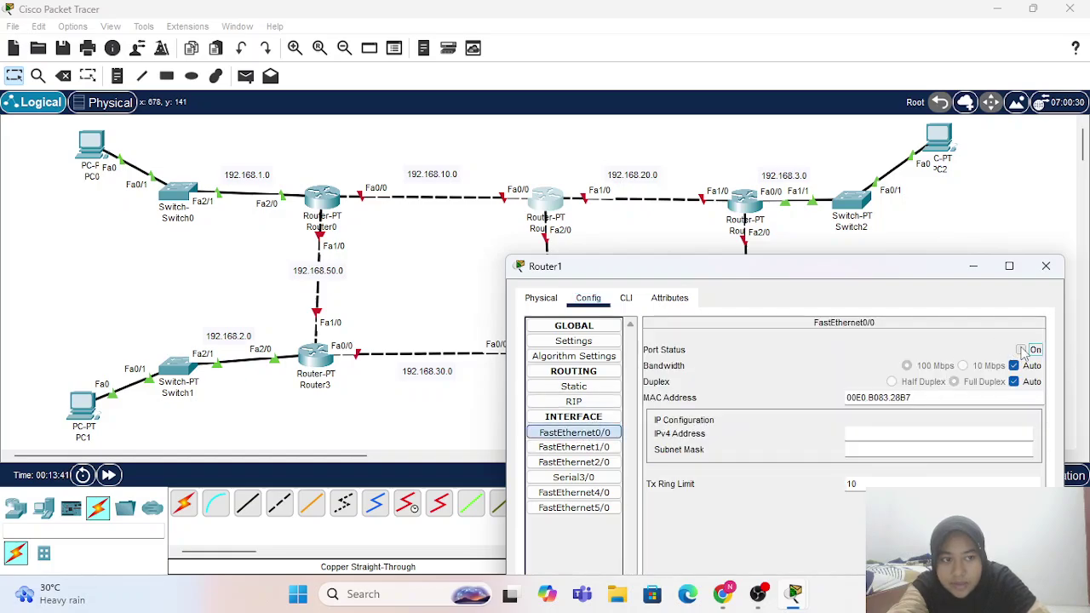
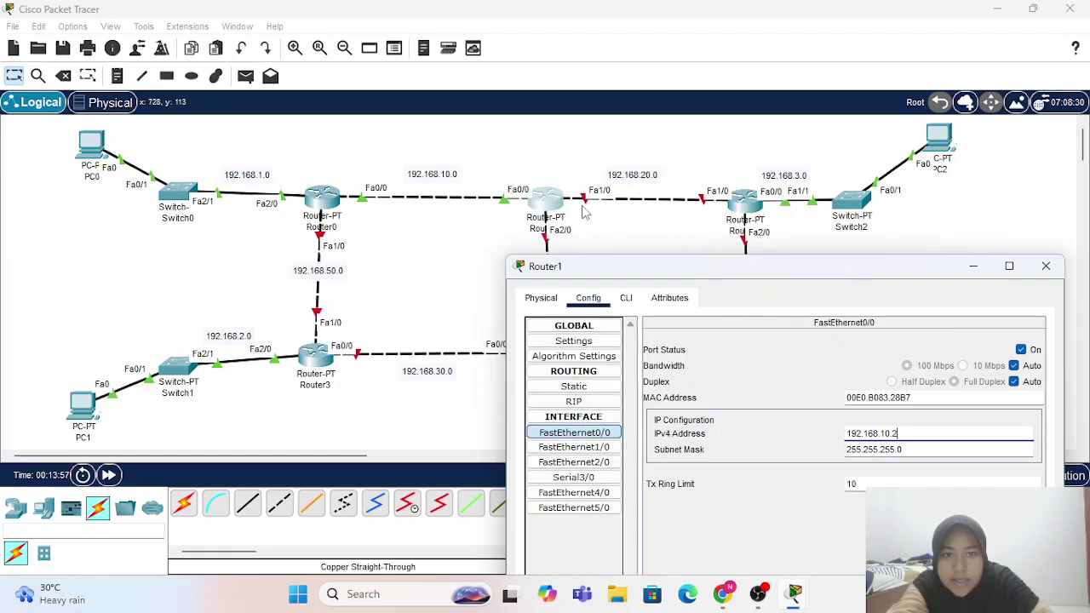
- Turn on Router1's FastEthernet1/0 port and assign it IPv4 address 192.168.20.1 with subnet mask 255.255.255.0
{"action": "left_click", "coordinate": [596, 451]}
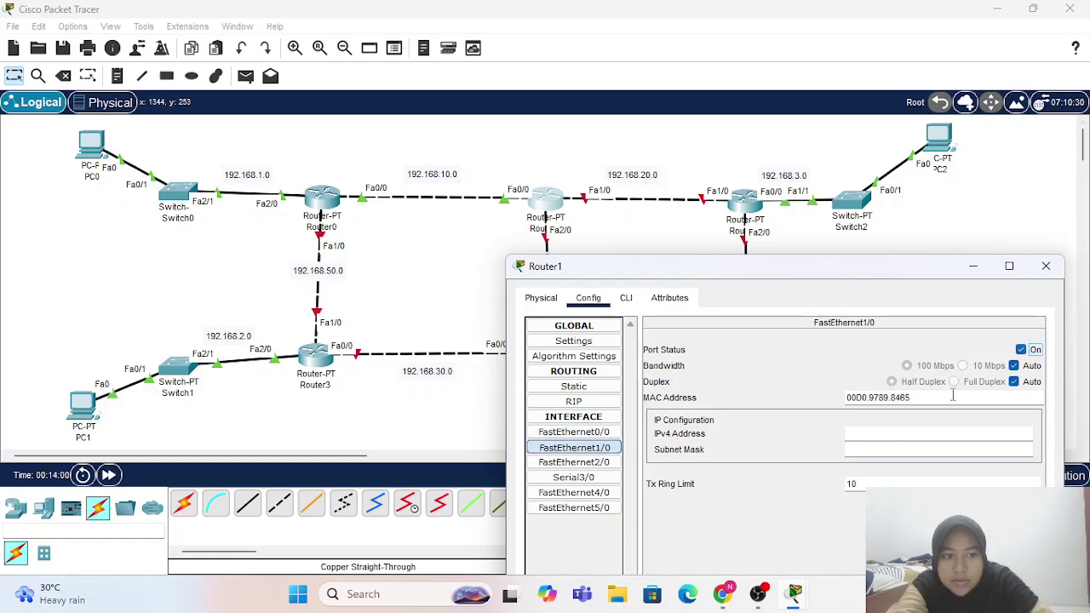
{"action": "left_click", "coordinate": [903, 436]}
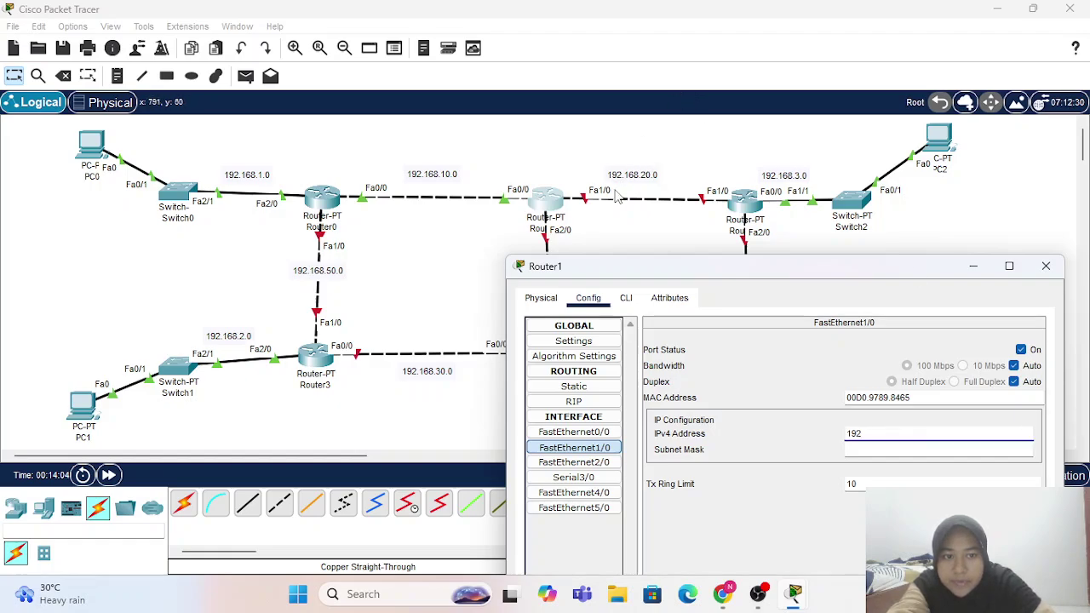
{"action": "type", "text": "168.20.1"}
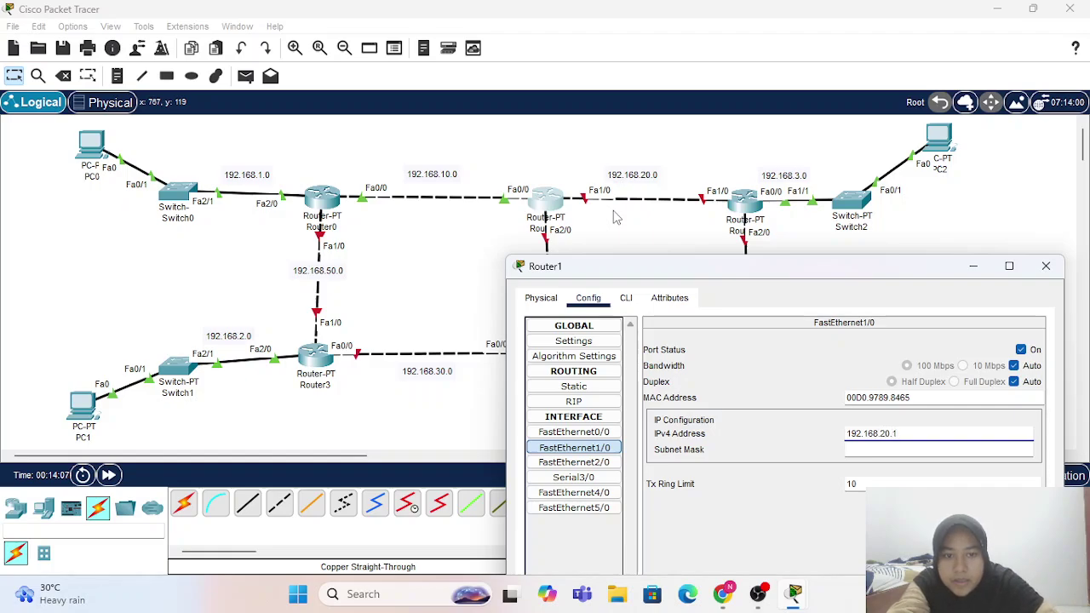
{"action": "key", "text": "Tab"}
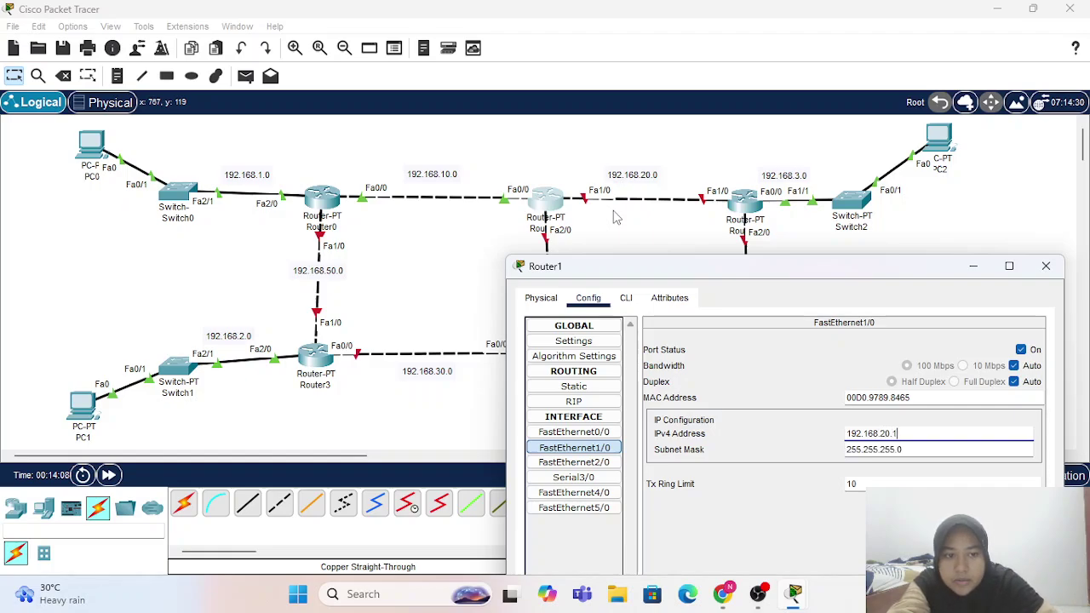
- Turn on Router1's FastEthernet2/0 port with IPv4 address 192.168.60.1 and mask 255.255.255.0, and fast-forward the network time
{"action": "left_click", "coordinate": [575, 462]}
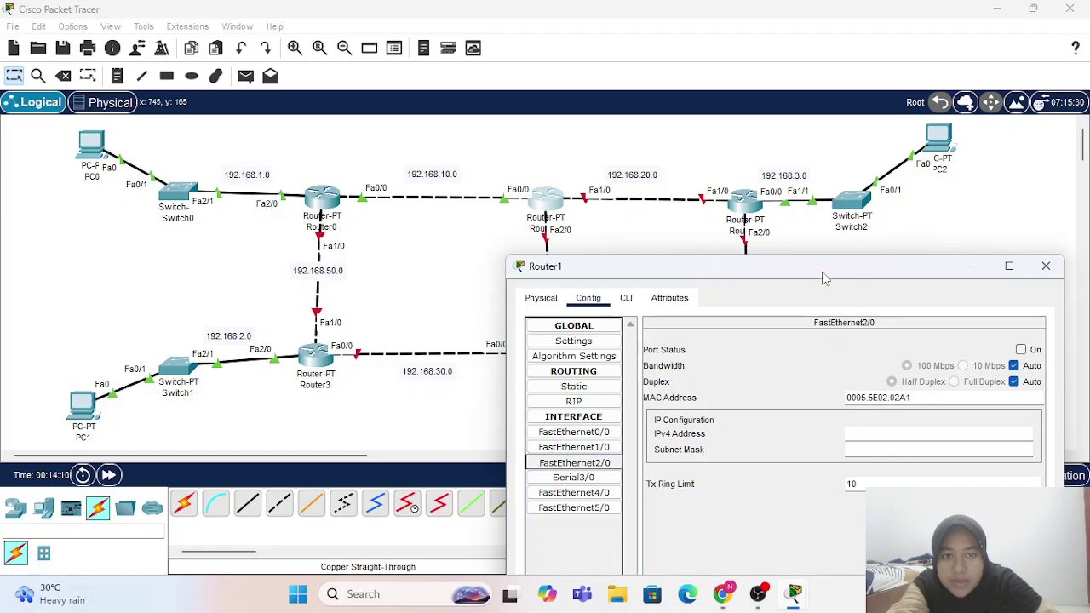
{"action": "left_click_drag", "start_coordinate": [813, 277], "coordinate": [828, 154]}
{"action": "left_click", "coordinate": [998, 233]}
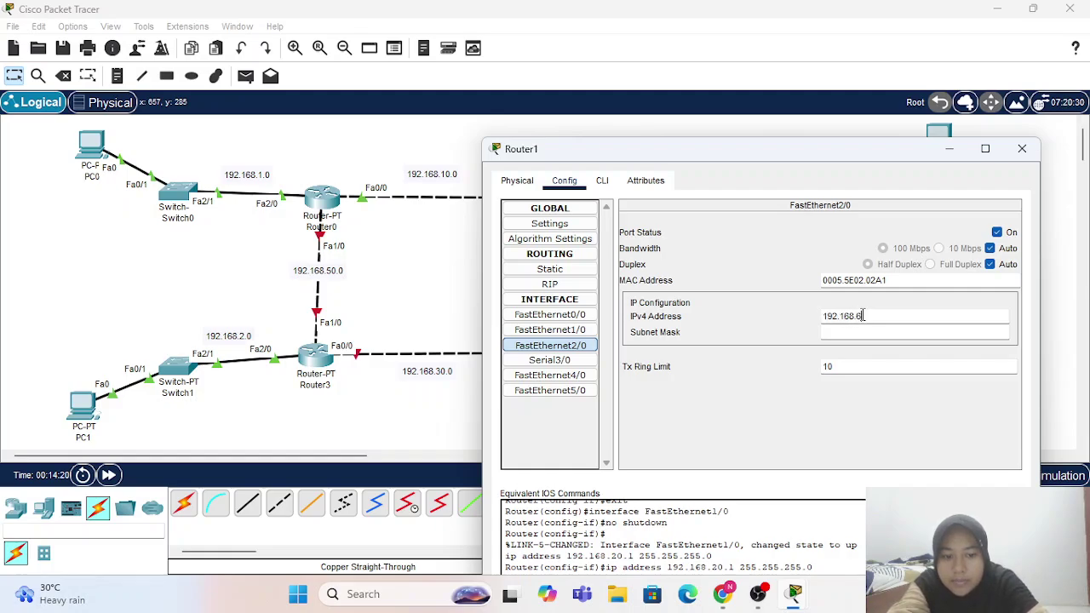
{"action": "left_click", "coordinate": [862, 314]}
{"action": "type", "text": "192.168.60.1"}
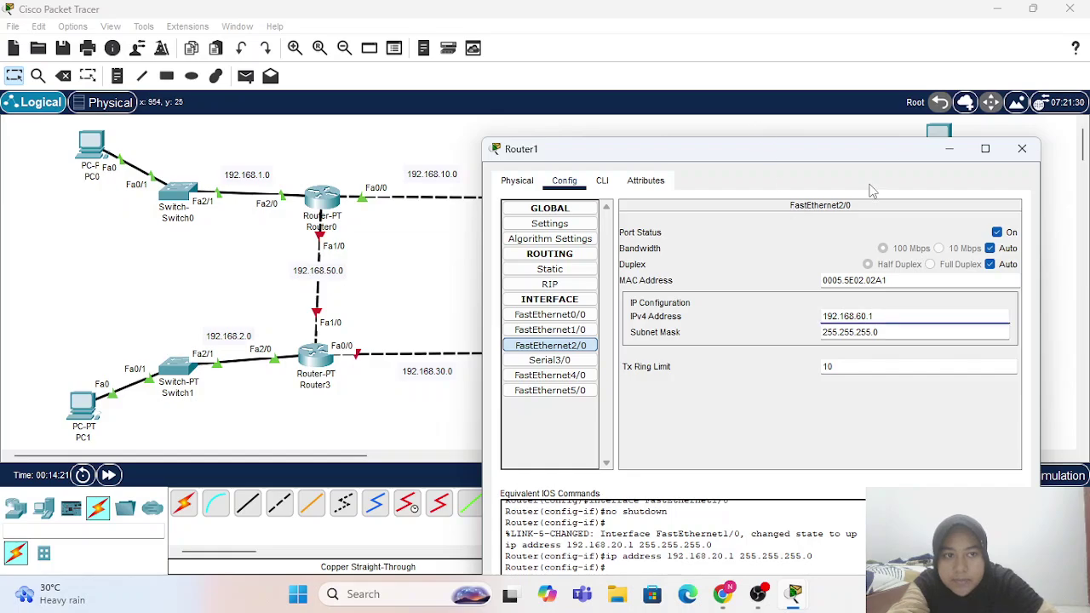
{"action": "left_click", "coordinate": [1021, 148]}
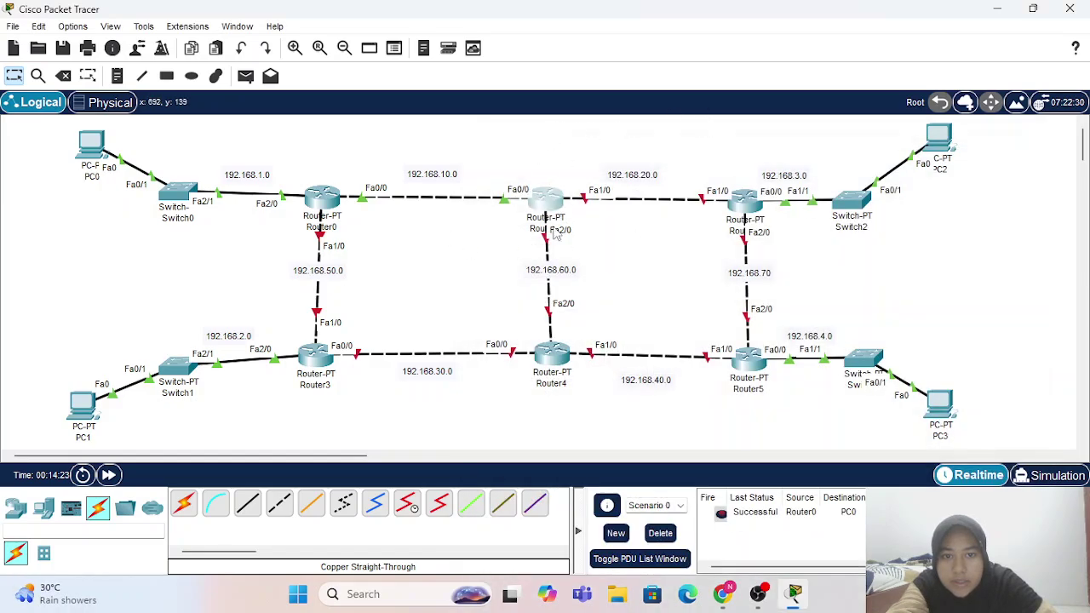
{"action": "left_click", "coordinate": [109, 475]}
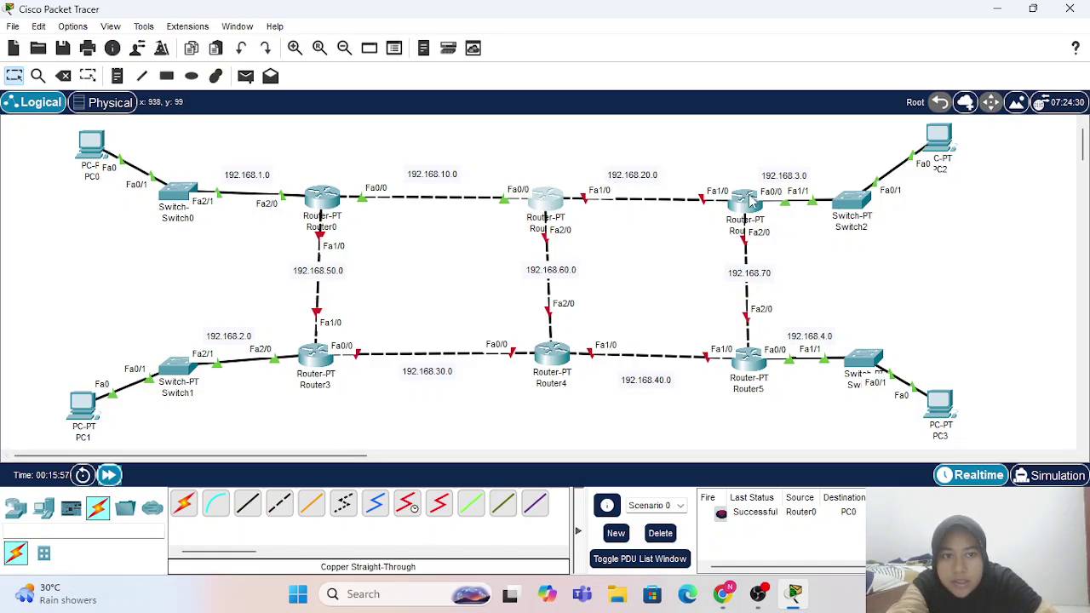
- Turn on Router2's FastEthernet1/0 port and assign it IPv4 address 192.168.20.2 with subnet mask 255.255.255.0
{"action": "left_click", "coordinate": [755, 202]}
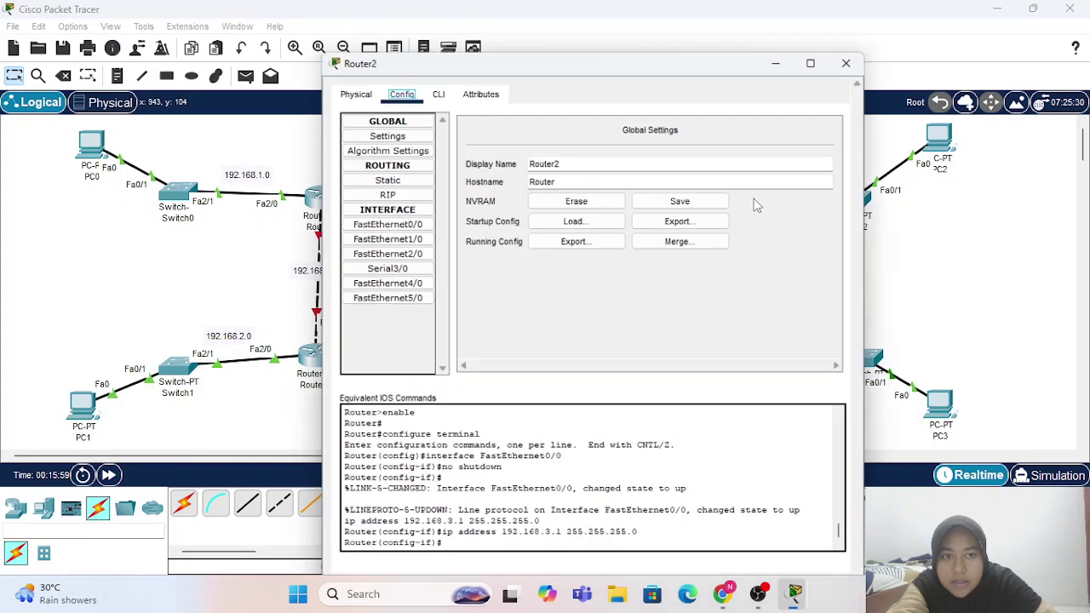
{"action": "left_click_drag", "start_coordinate": [596, 61], "coordinate": [577, 291]}
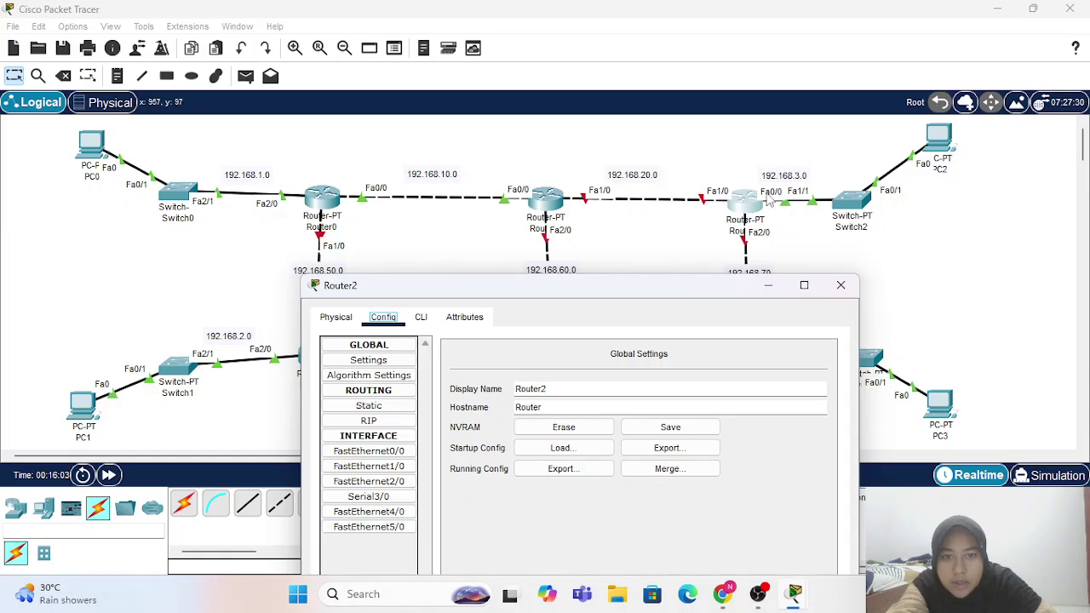
{"action": "left_click", "coordinate": [369, 451]}
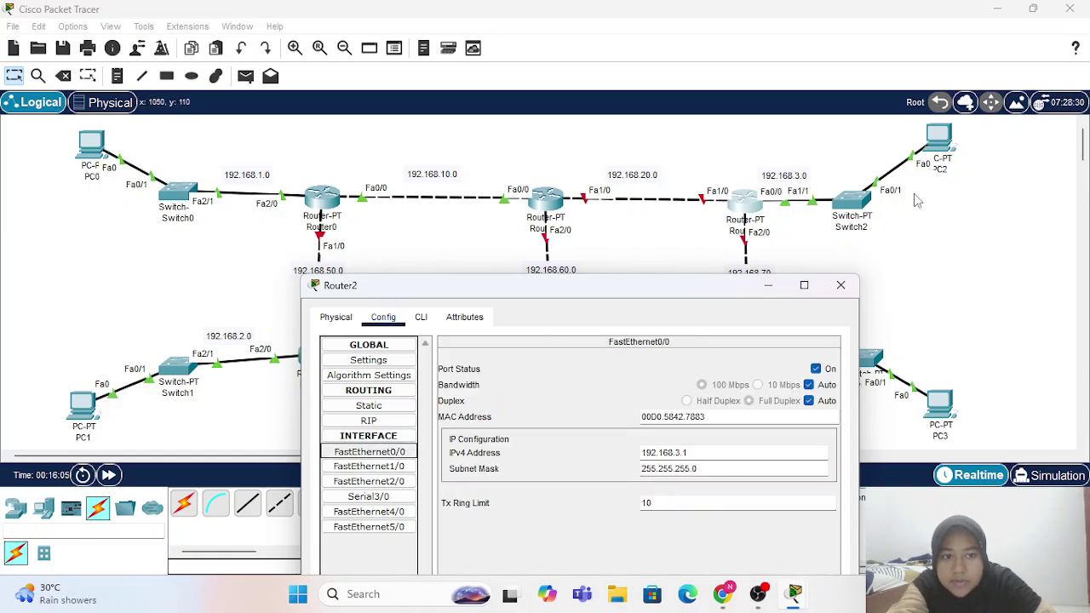
{"action": "left_click", "coordinate": [400, 466]}
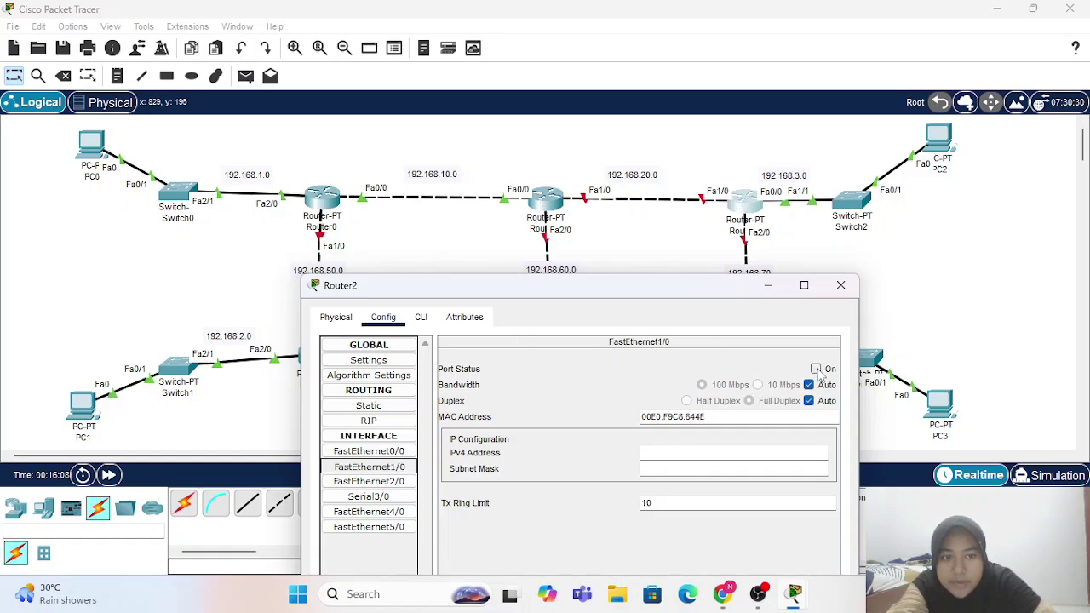
{"action": "left_click", "coordinate": [817, 369]}
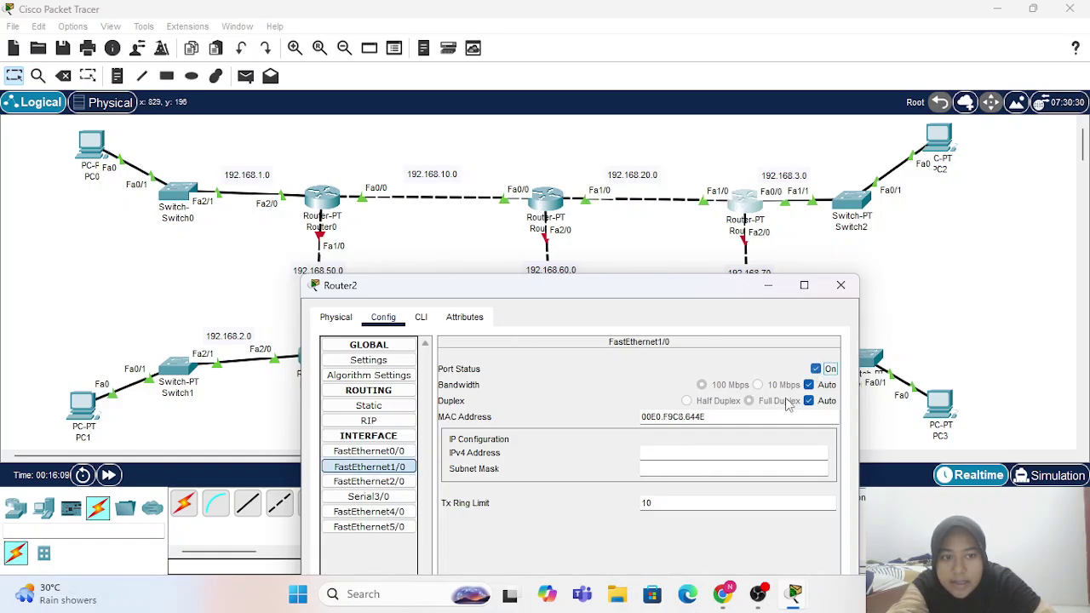
{"action": "left_click", "coordinate": [715, 447]}
{"action": "type", "text": "192.168.20.2"}
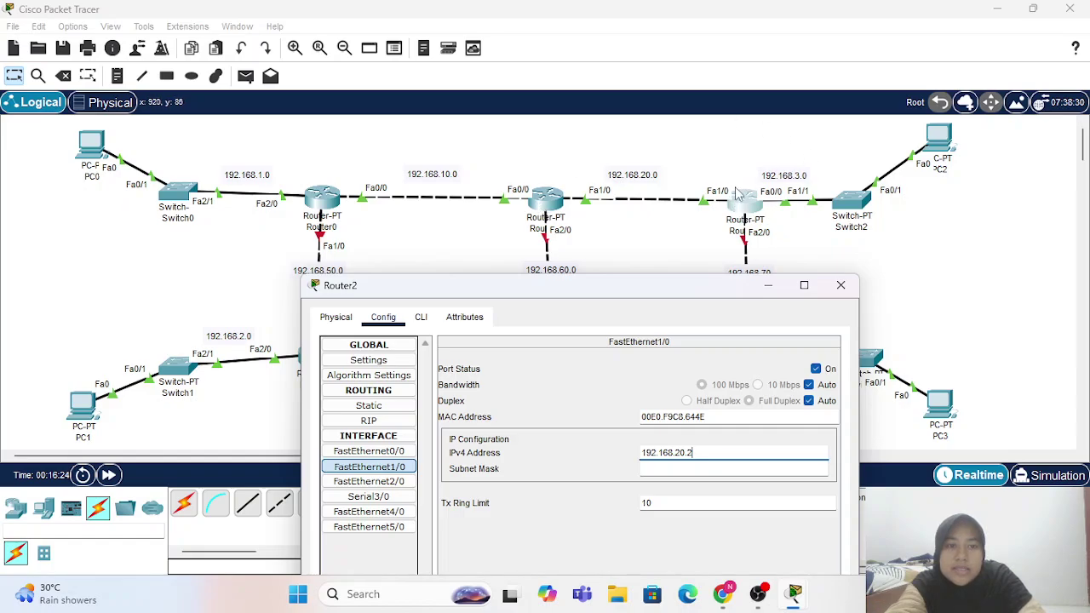
{"action": "key", "text": "Tab"}
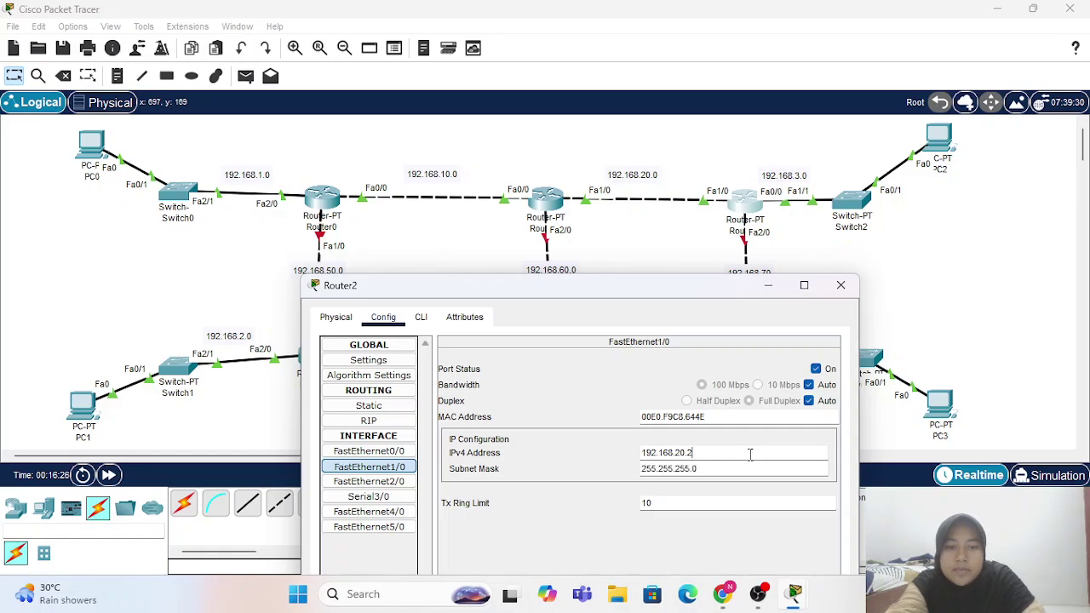
- Turn on Router2's FastEthernet2/0 port, set its IPv4 address to 192.168.70.1, and close the router's configuration
{"action": "left_click", "coordinate": [404, 483]}
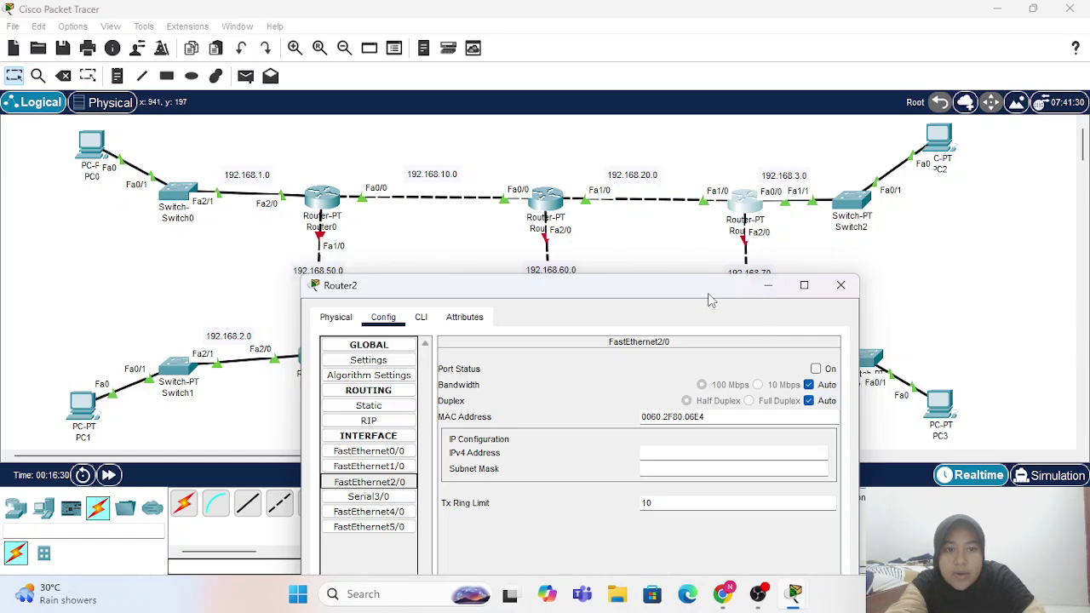
{"action": "left_click_drag", "start_coordinate": [691, 287], "coordinate": [415, 230]}
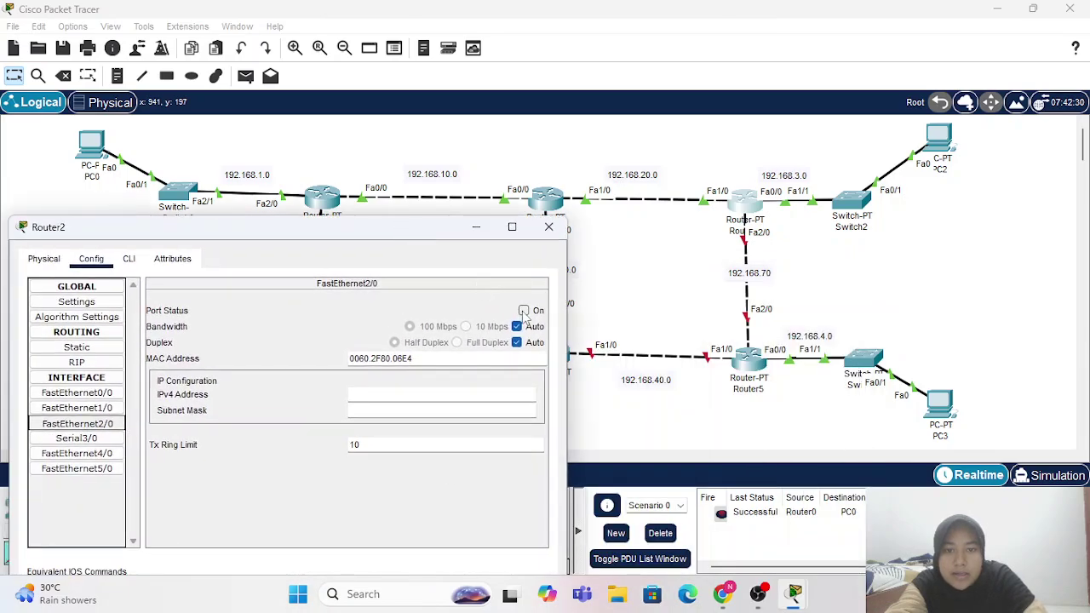
{"action": "left_click", "coordinate": [523, 311]}
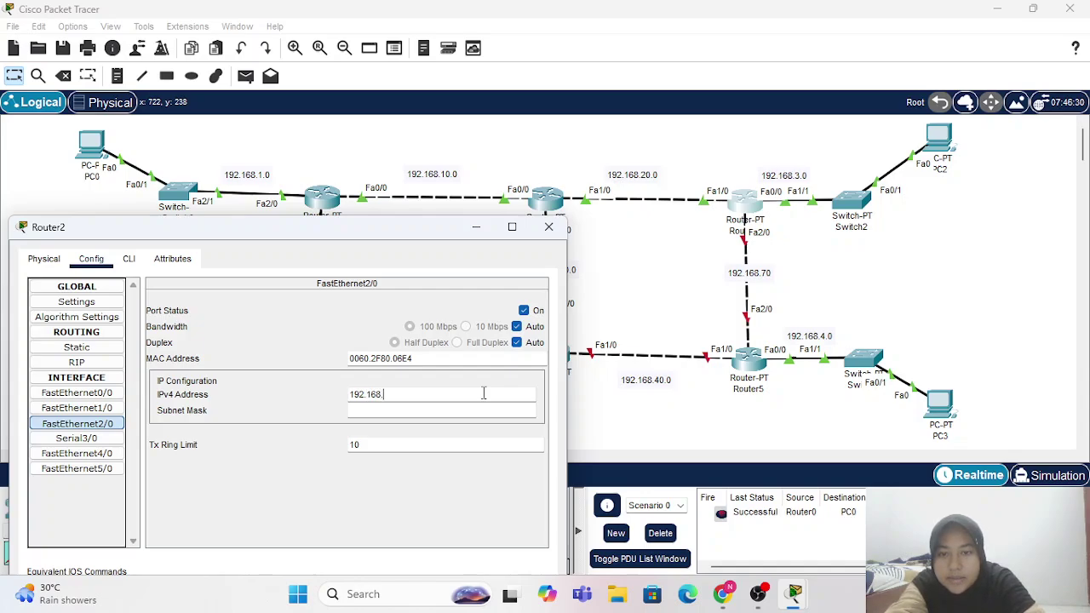
{"action": "left_click", "coordinate": [482, 393]}
{"action": "type", "text": "192.168.70.1"}
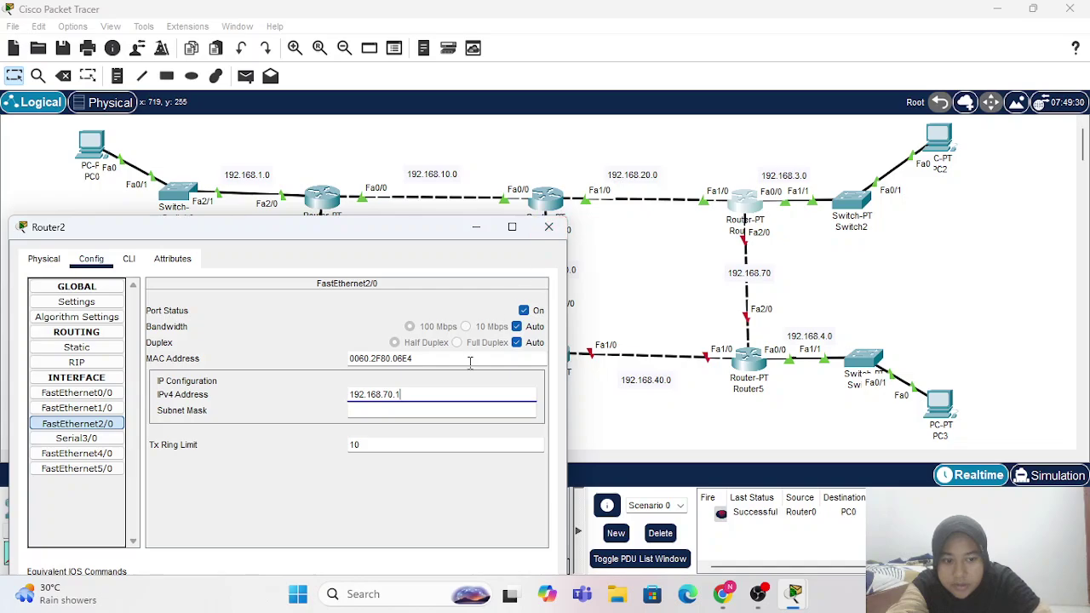
{"action": "left_click", "coordinate": [548, 226]}
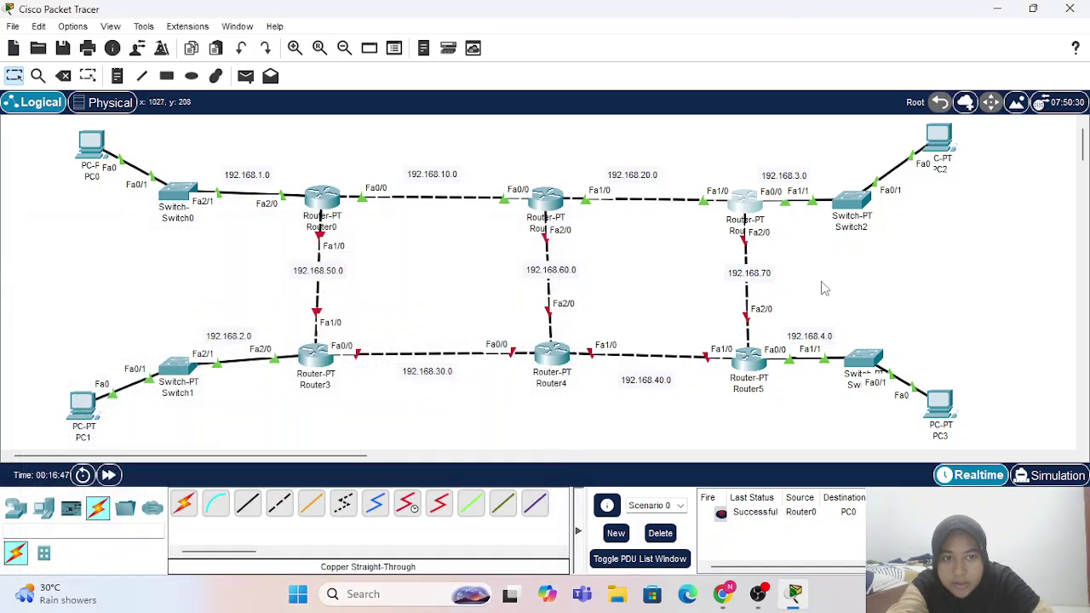
- Complete the network label on the link between Router2 and Router5 as 192.168.70.0
{"action": "double_click", "coordinate": [775, 275]}
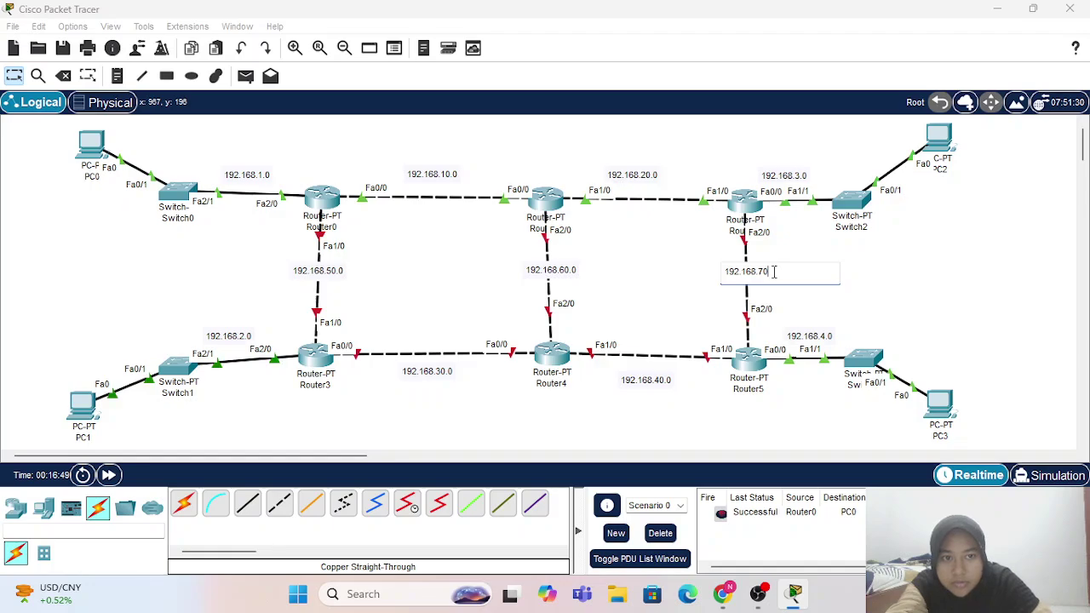
{"action": "type", "text": ".0"}
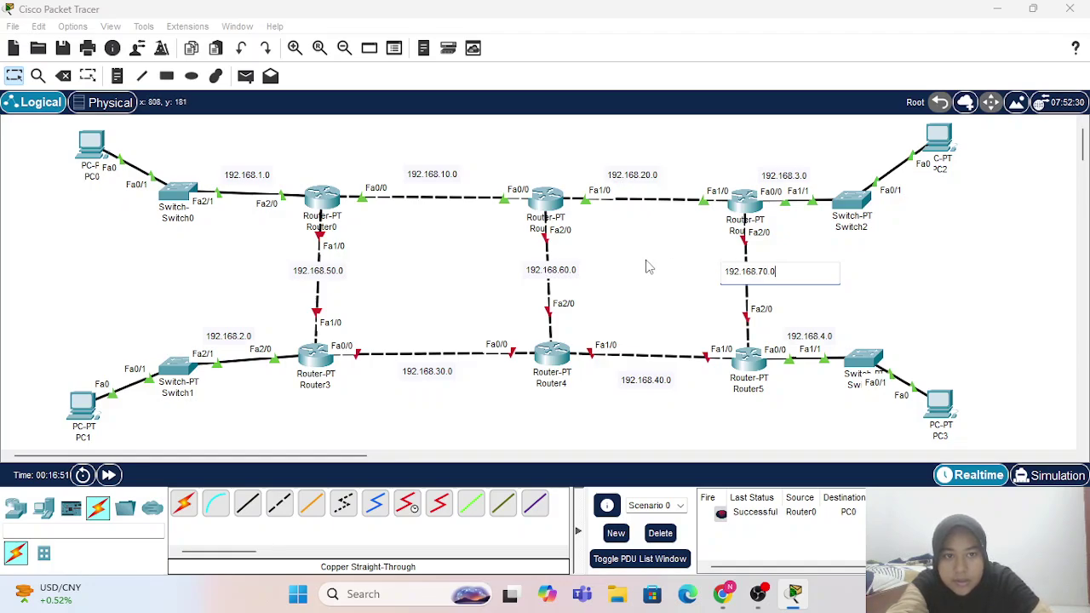
{"action": "left_click", "coordinate": [647, 268]}
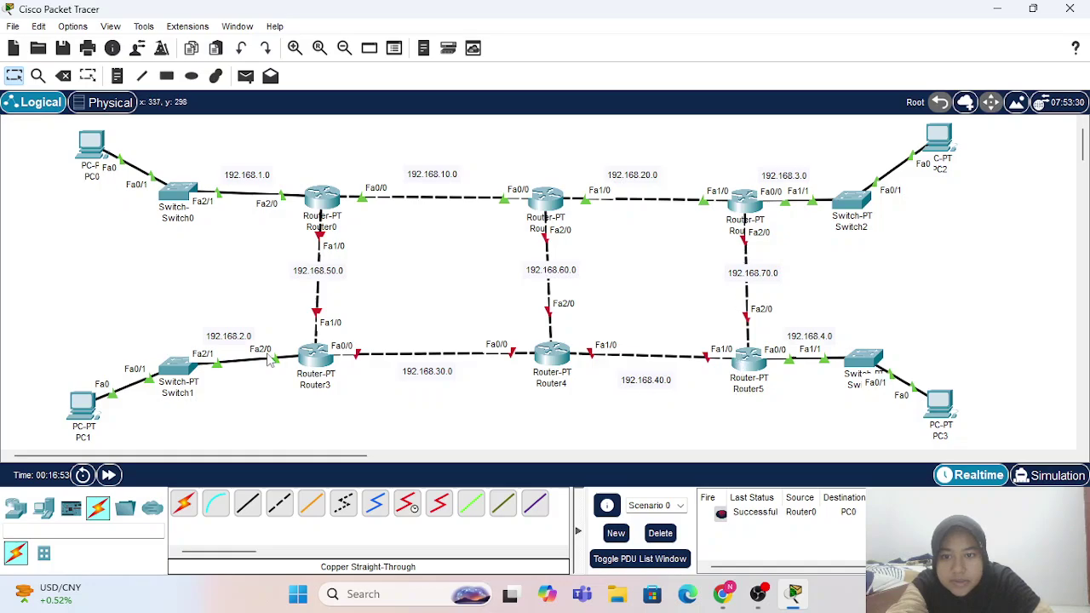
- Turn on Router3's FastEthernet1/0 port and assign it IPv4 address 192.168.50.2 with subnet mask 255.255.255.0
{"action": "left_click", "coordinate": [317, 358]}
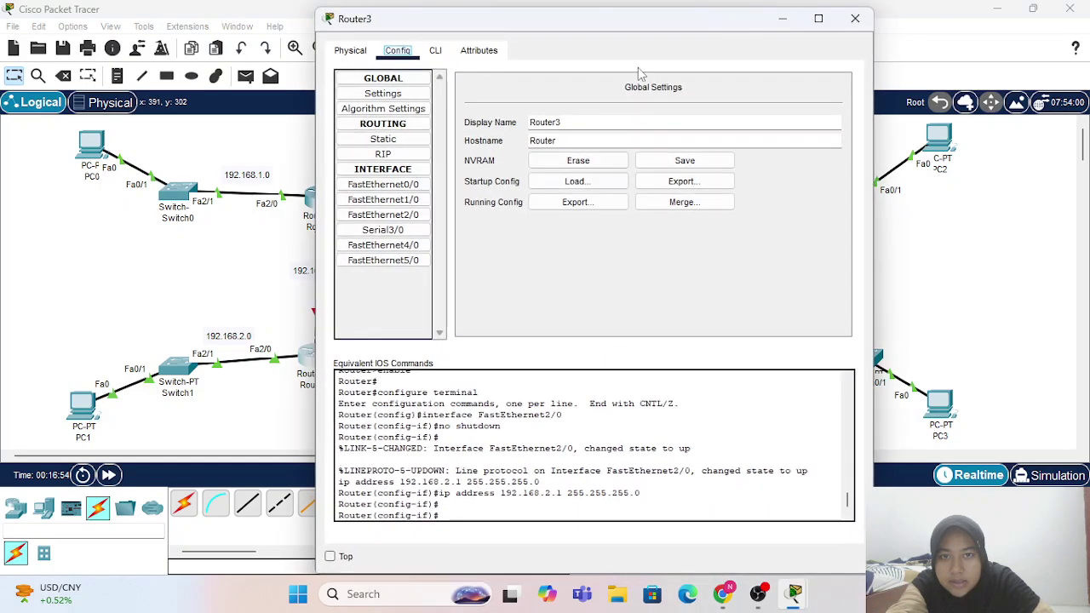
{"action": "left_click", "coordinate": [439, 53]}
{"action": "left_click", "coordinate": [406, 54]}
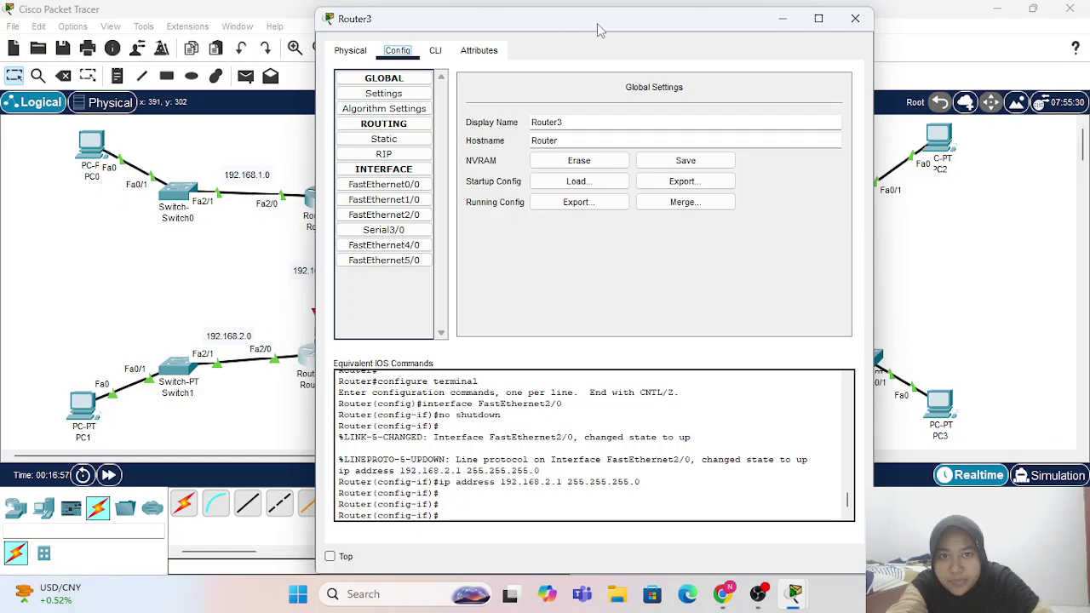
{"action": "left_click_drag", "start_coordinate": [599, 30], "coordinate": [806, 83]}
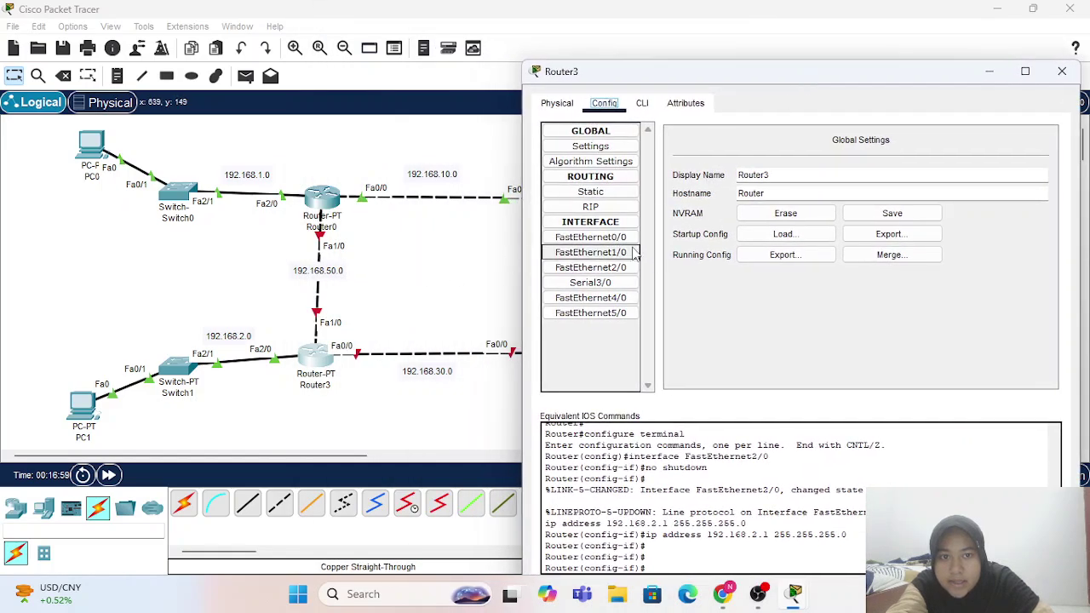
{"action": "left_click", "coordinate": [596, 237]}
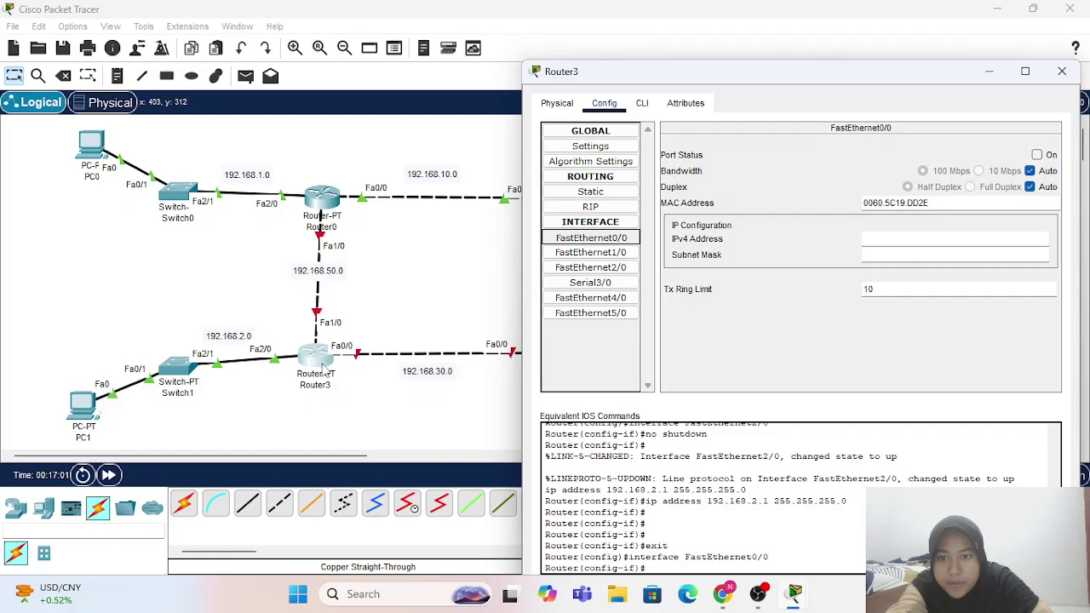
{"action": "left_click", "coordinate": [591, 268]}
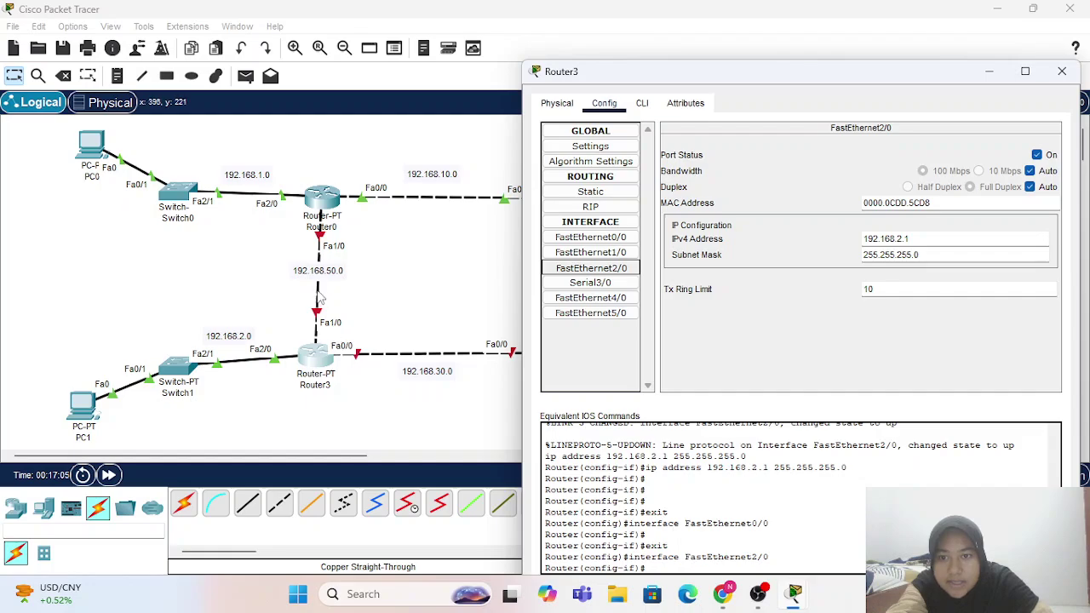
{"action": "left_click", "coordinate": [591, 253]}
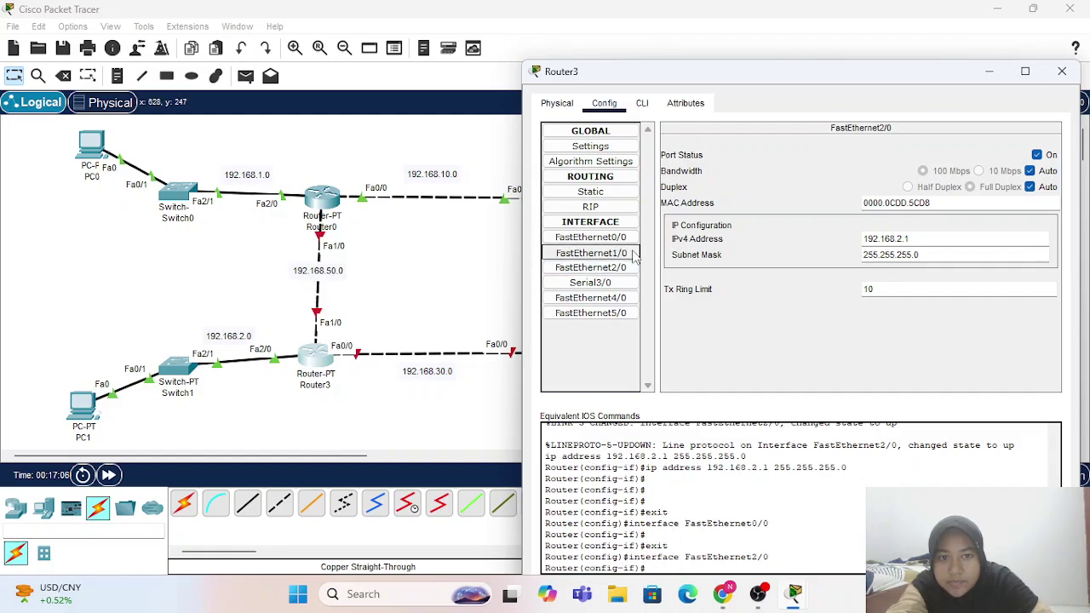
{"action": "left_click", "coordinate": [1036, 155]}
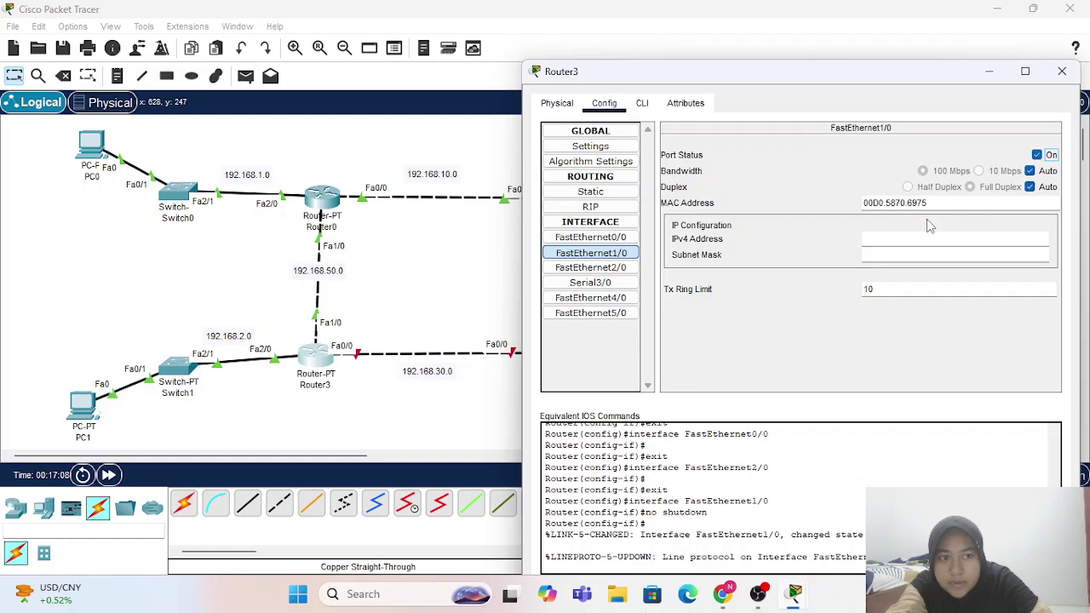
{"action": "left_click", "coordinate": [930, 245]}
{"action": "type", "text": "19"}
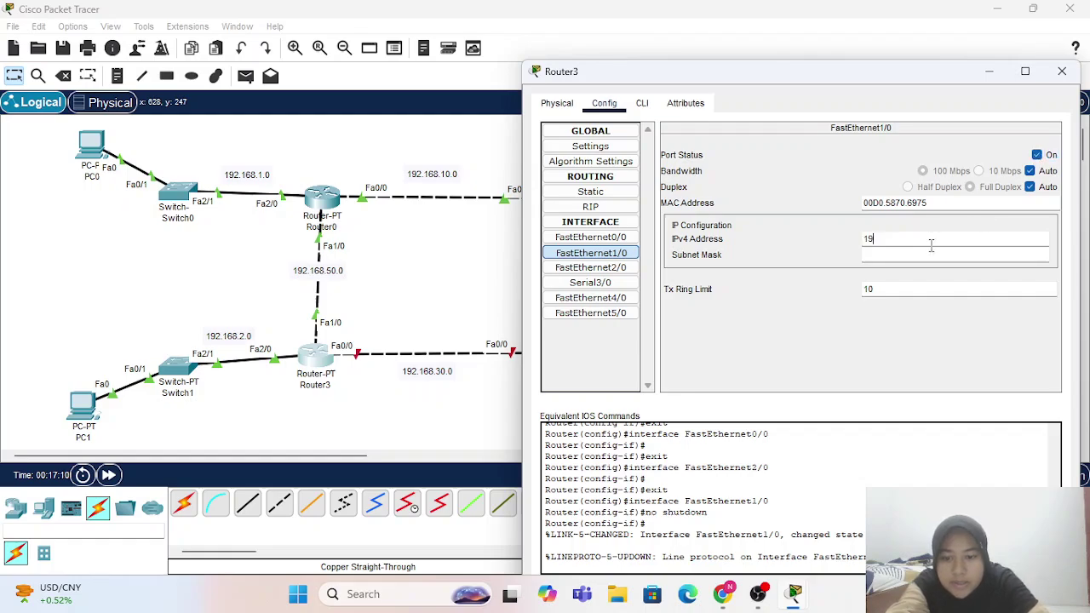
{"action": "type", "text": "2.168.50.2"}
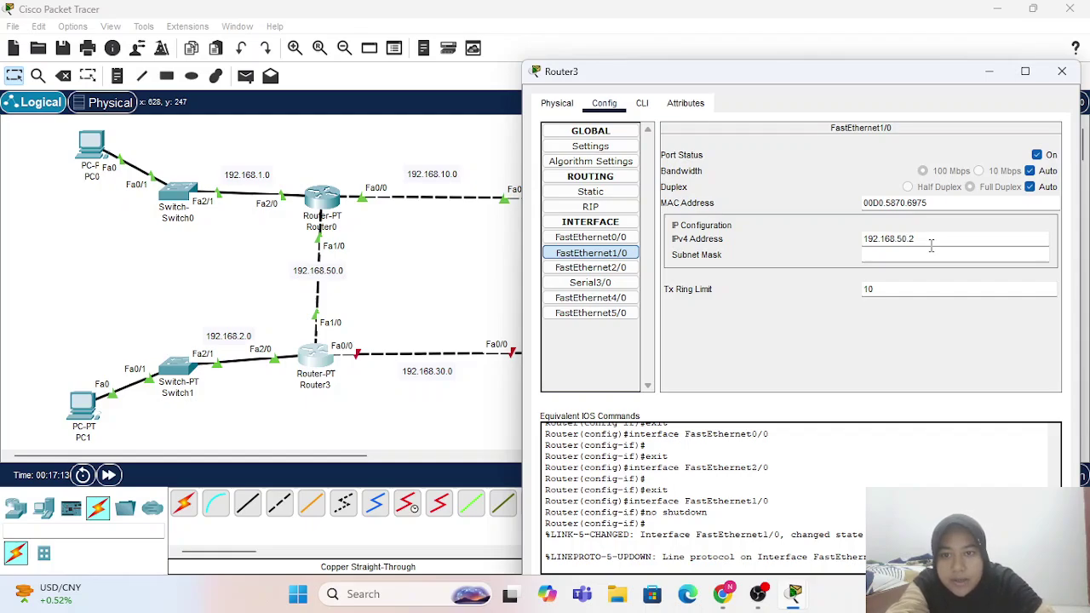
{"action": "key", "text": "Tab"}
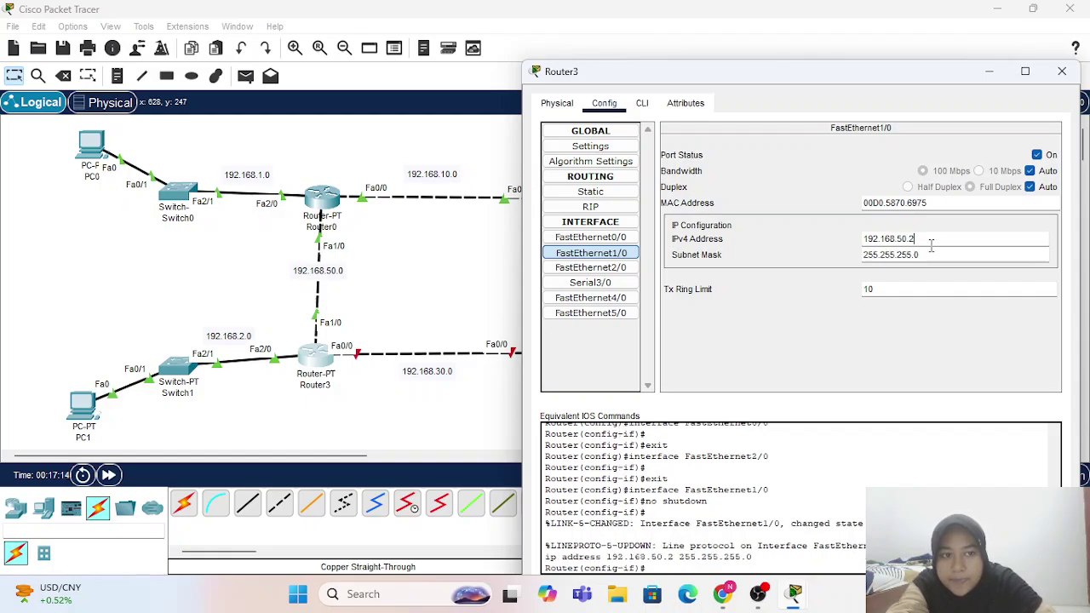
- Turn on Router3's FastEthernet0/0 port with IPv4 address 192.168.30.1 and mask 255.255.255.0, and close the router's configuration
{"action": "left_click", "coordinate": [610, 269]}
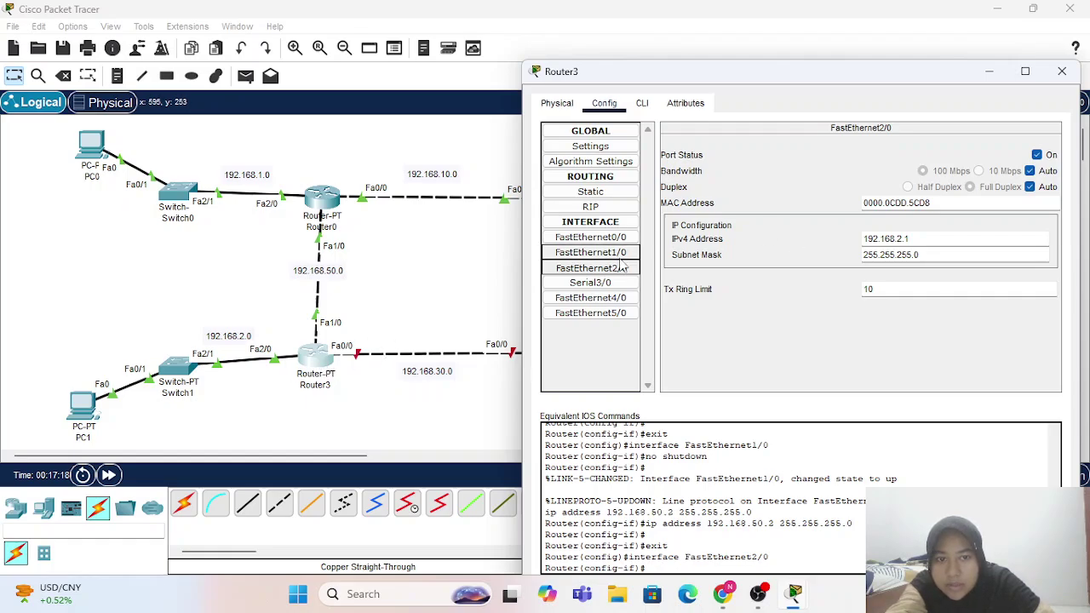
{"action": "left_click", "coordinate": [609, 241]}
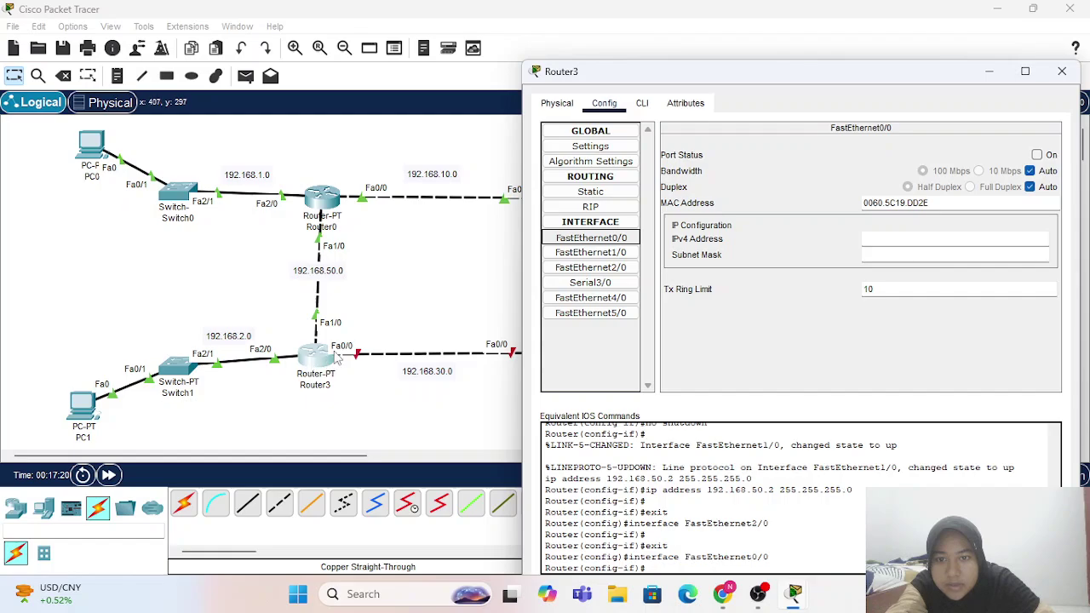
{"action": "left_click", "coordinate": [1037, 155]}
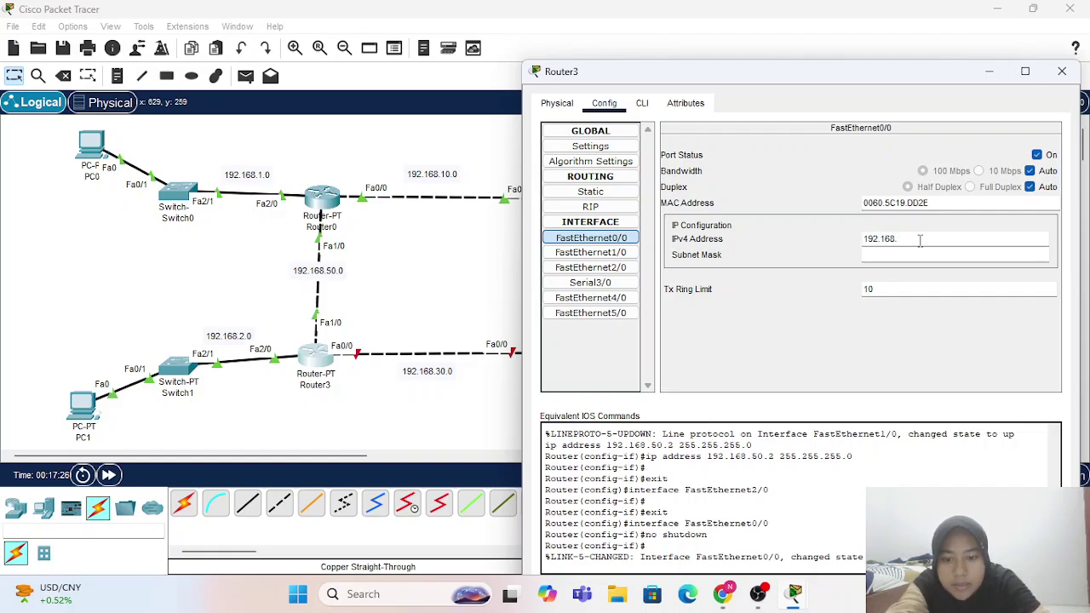
{"action": "key", "text": "Return"}
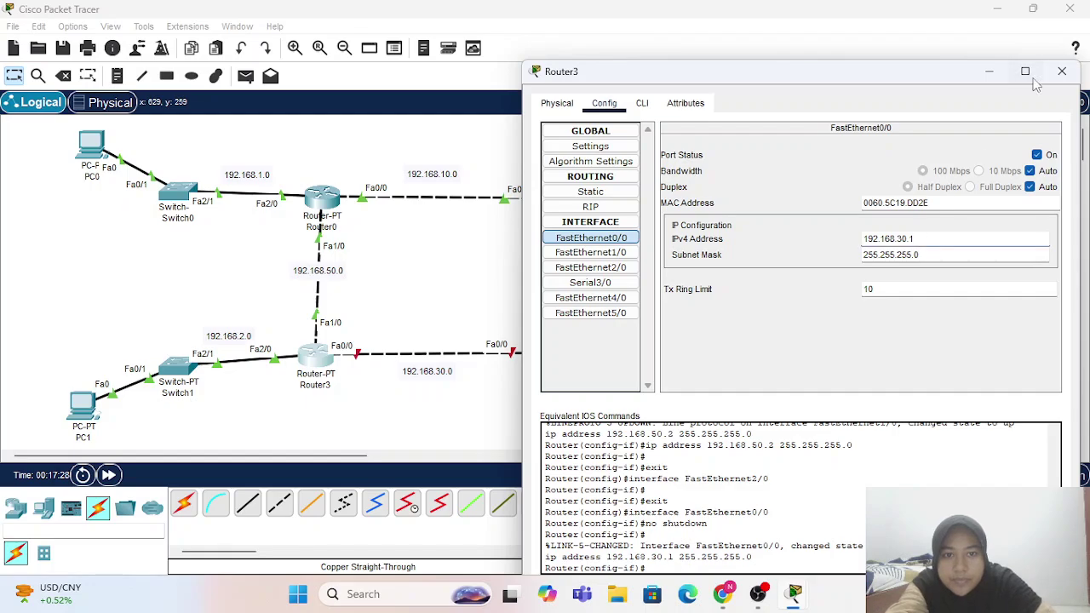
{"action": "left_click", "coordinate": [1062, 71]}
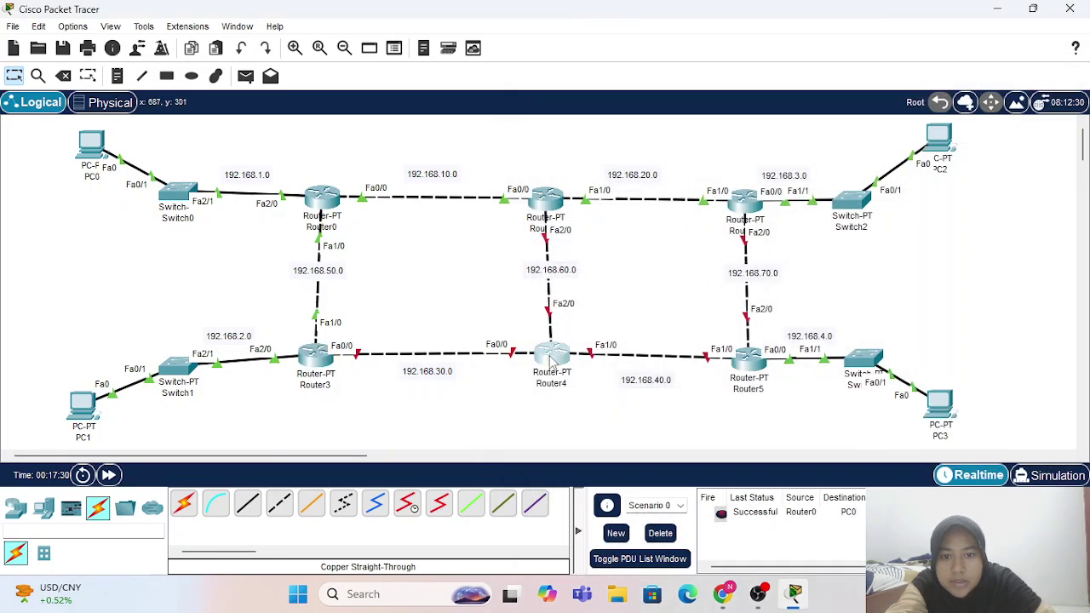
- Turn on Router4's FastEthernet0/0 port and assign it IPv4 address 192.168.30.2 with subnet mask 255.255.255.0
{"action": "left_click", "coordinate": [552, 361]}
{"action": "left_click", "coordinate": [397, 52]}
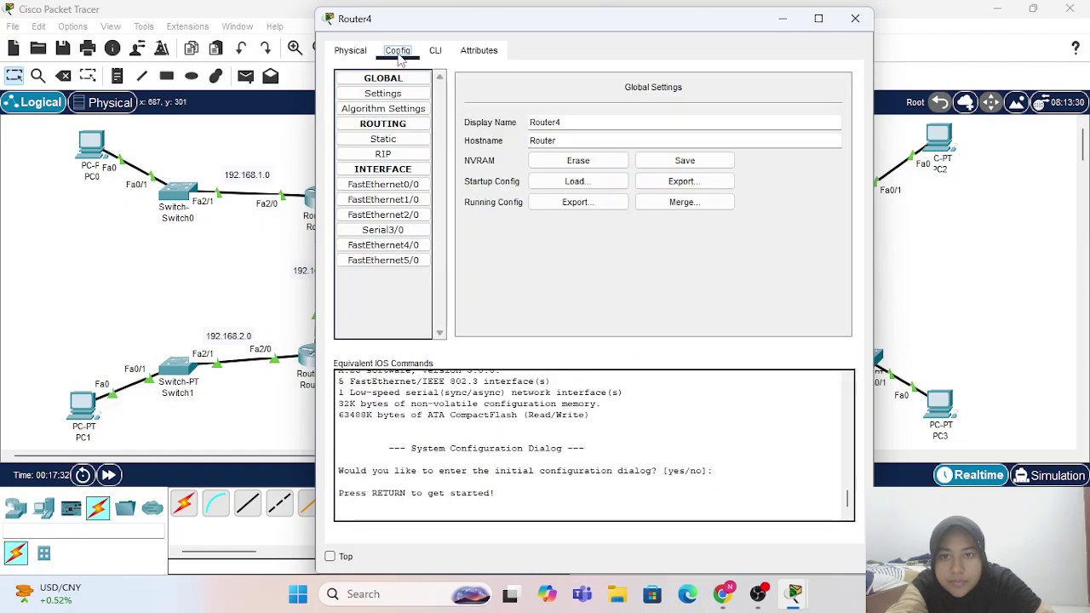
{"action": "left_click", "coordinate": [383, 184]}
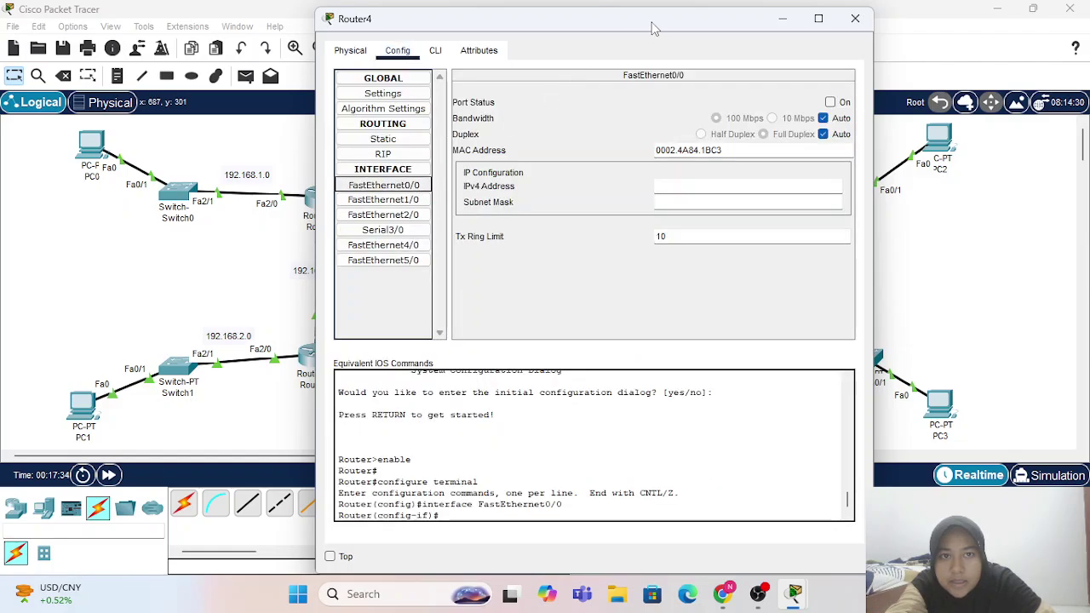
{"action": "left_click_drag", "start_coordinate": [652, 28], "coordinate": [531, 390]}
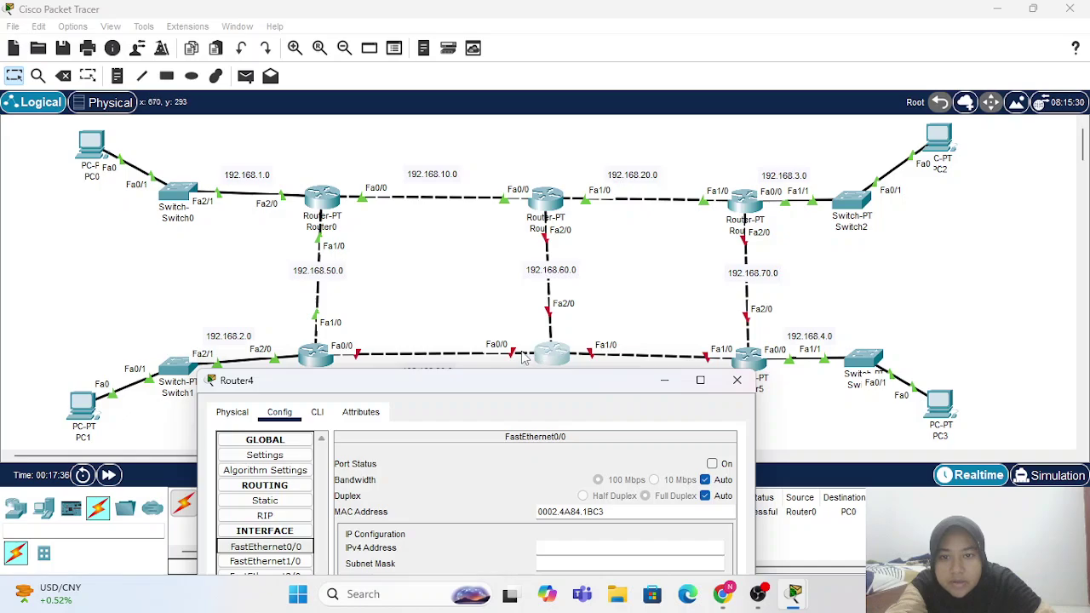
{"action": "left_click_drag", "start_coordinate": [412, 390], "coordinate": [728, 162]}
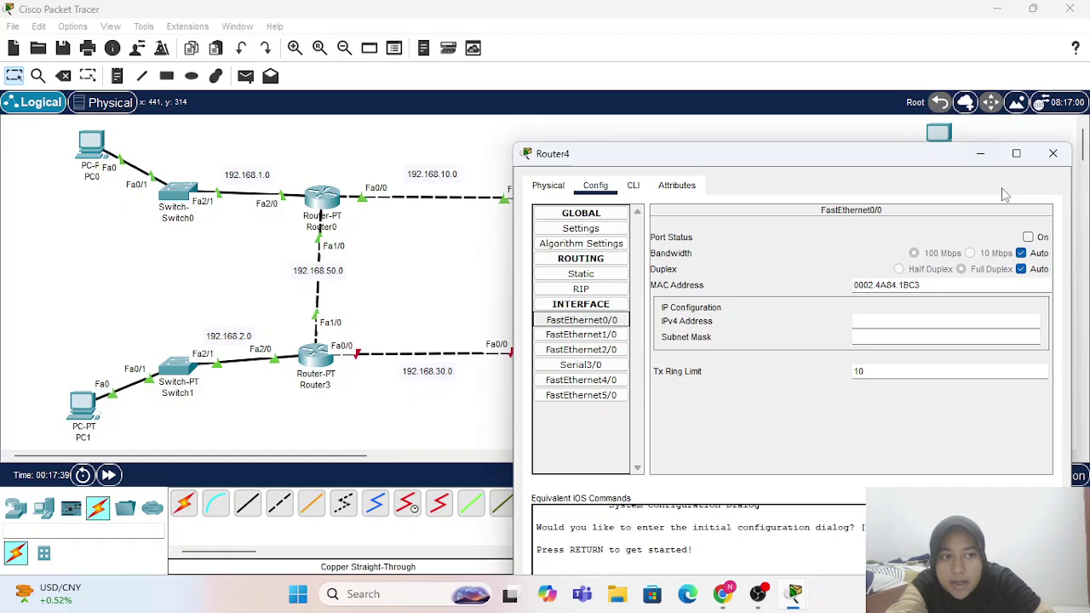
{"action": "left_click", "coordinate": [1027, 238]}
{"action": "type", "text": "192.168.3"}
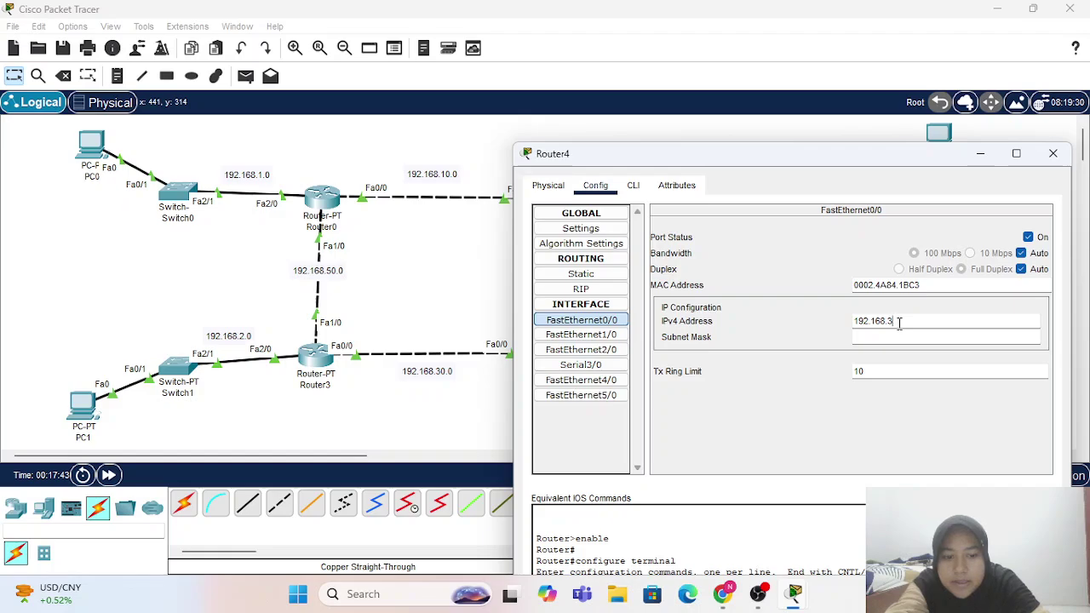
{"action": "type", "text": "0.2"}
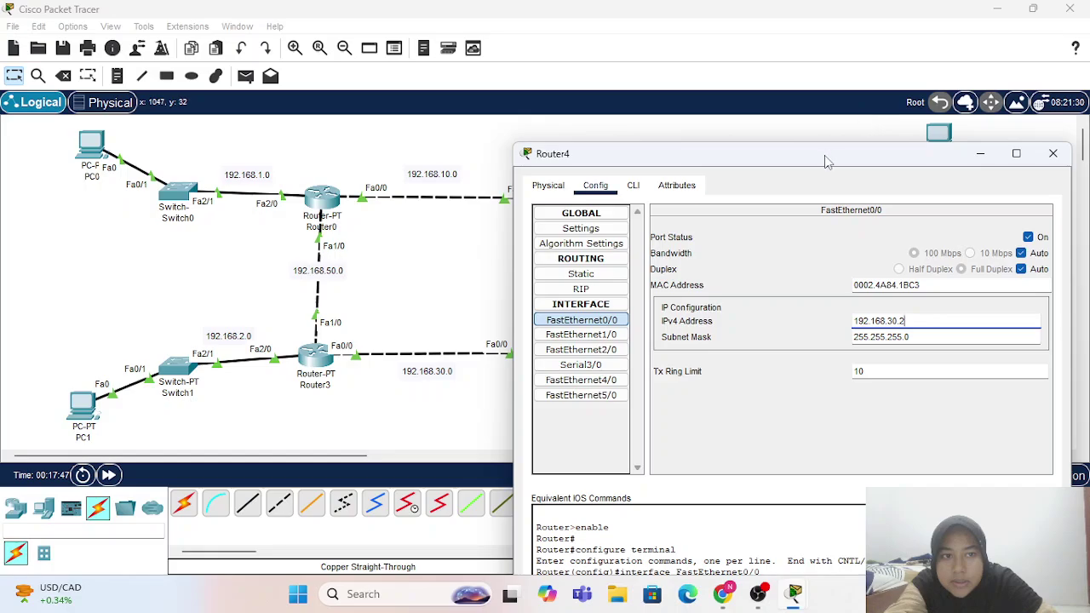
- Turn on Router4's FastEthernet1/0 port and assign it IPv4 address 192.168.40.1 with subnet mask 255.255.255.0
{"action": "left_click_drag", "start_coordinate": [824, 155], "coordinate": [292, 137]}
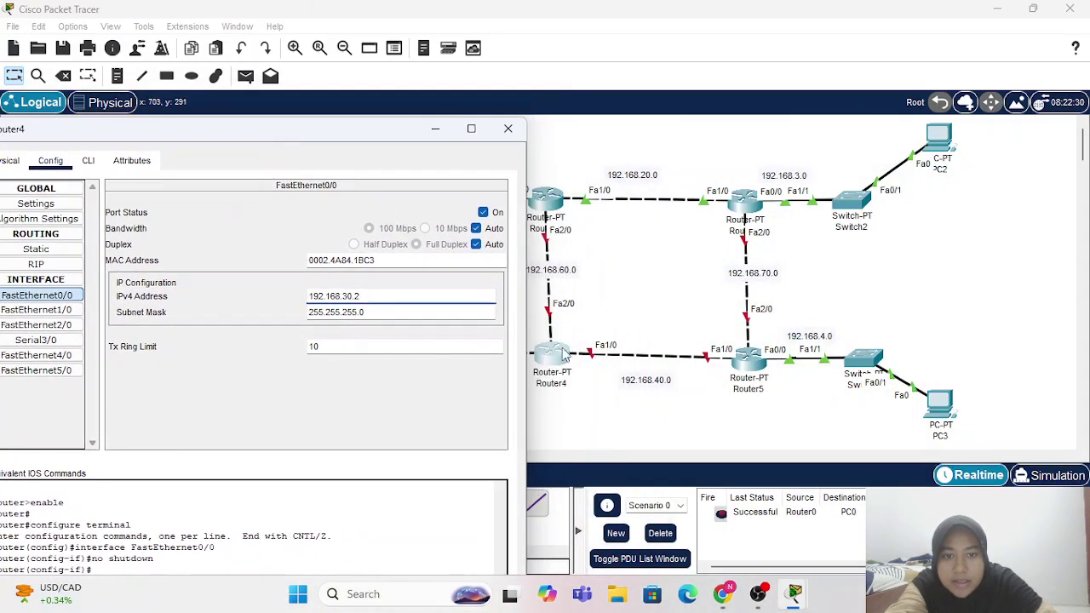
{"action": "left_click", "coordinate": [44, 314]}
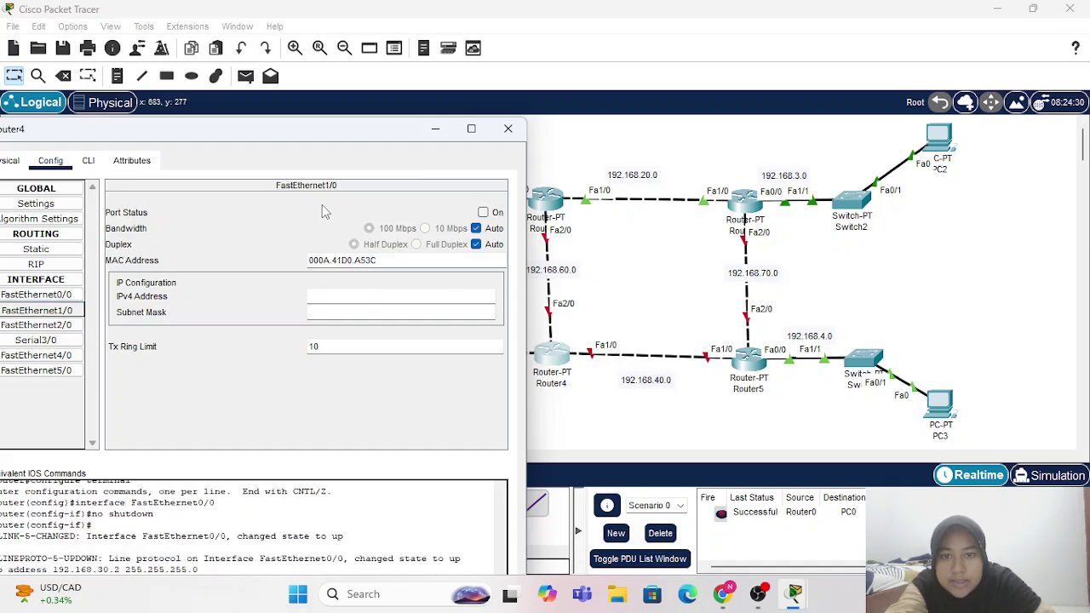
{"action": "left_click", "coordinate": [483, 213]}
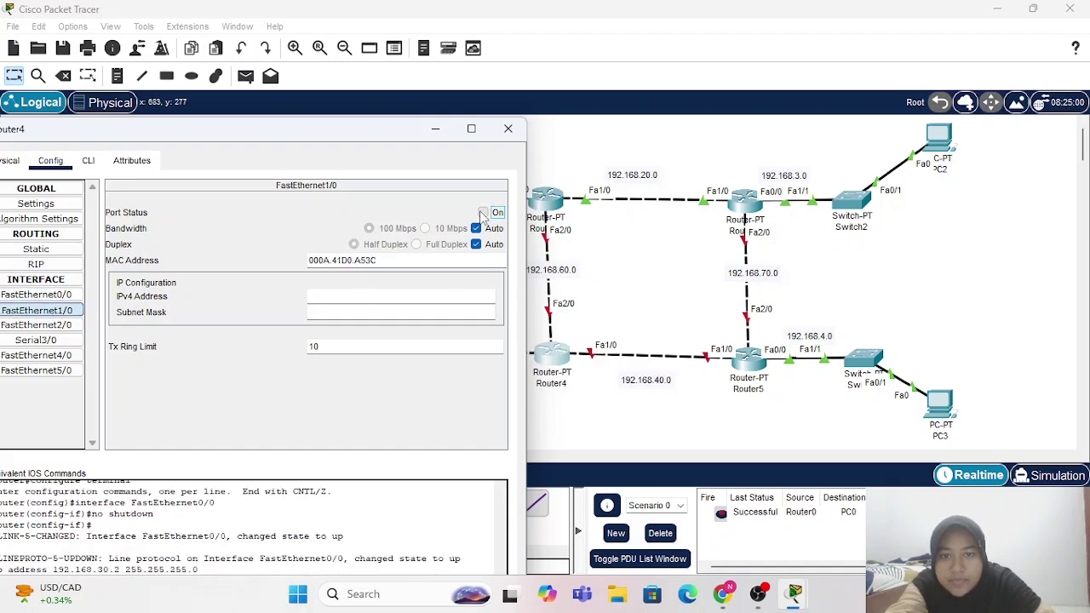
{"action": "left_click", "coordinate": [409, 302]}
{"action": "type", "text": "192.168"}
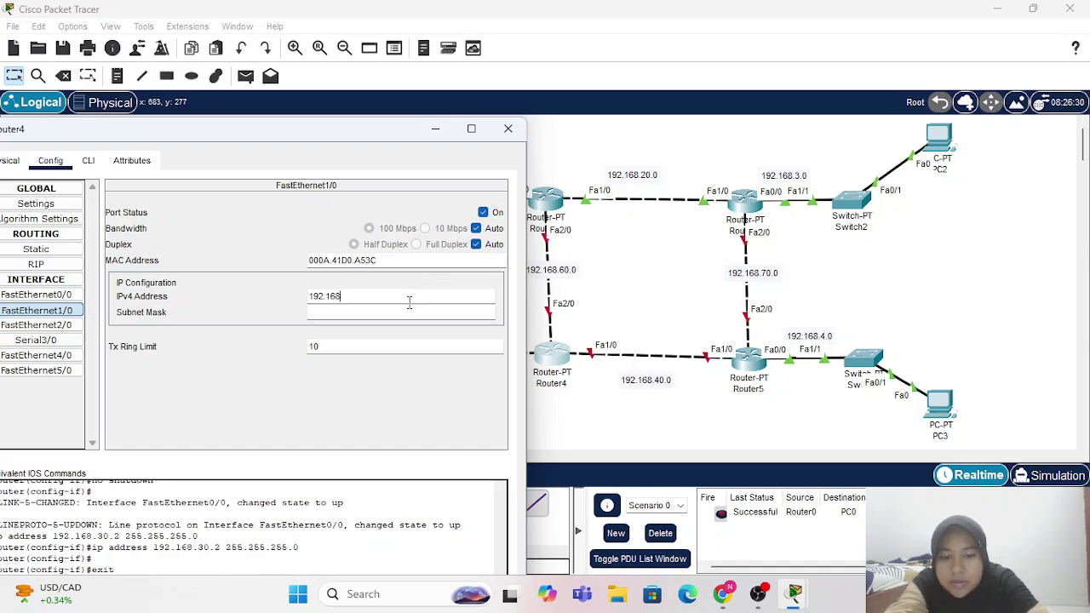
{"action": "type", "text": ".40.21"}
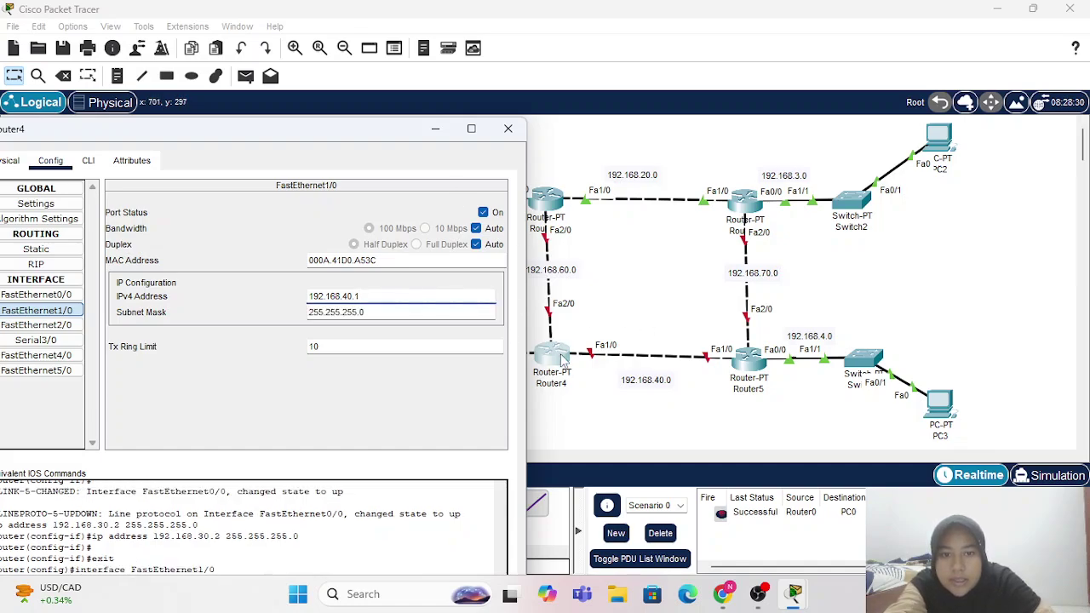
- Turn on Router4's FastEthernet2/0 port with IPv4 address 192.168.60.2 and mask 255.255.255.0, and close the router's configuration
{"action": "left_click", "coordinate": [70, 330]}
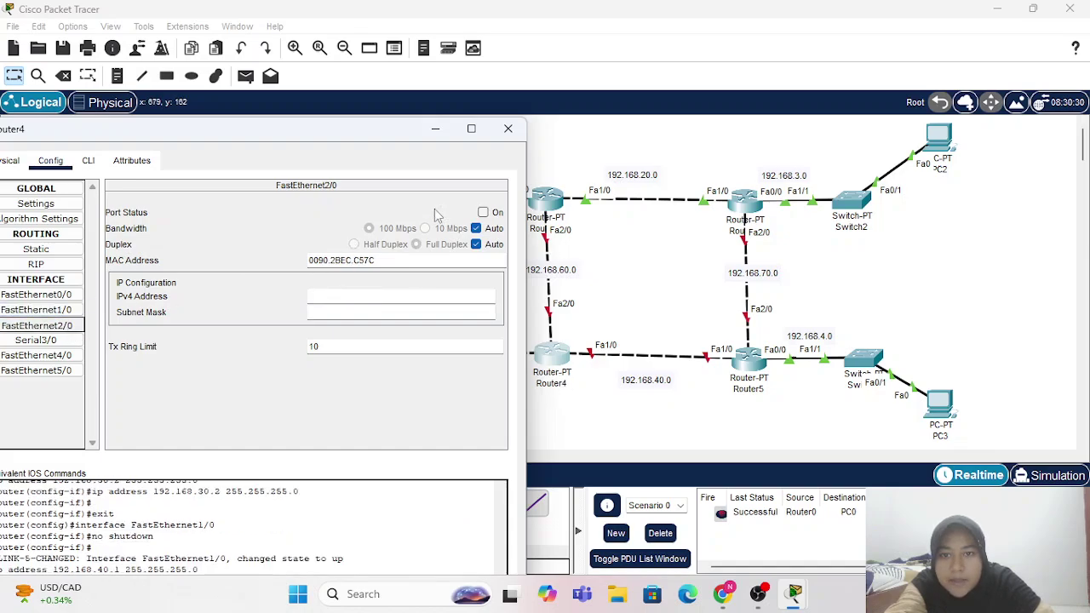
{"action": "left_click", "coordinate": [483, 213]}
{"action": "left_click", "coordinate": [401, 292]}
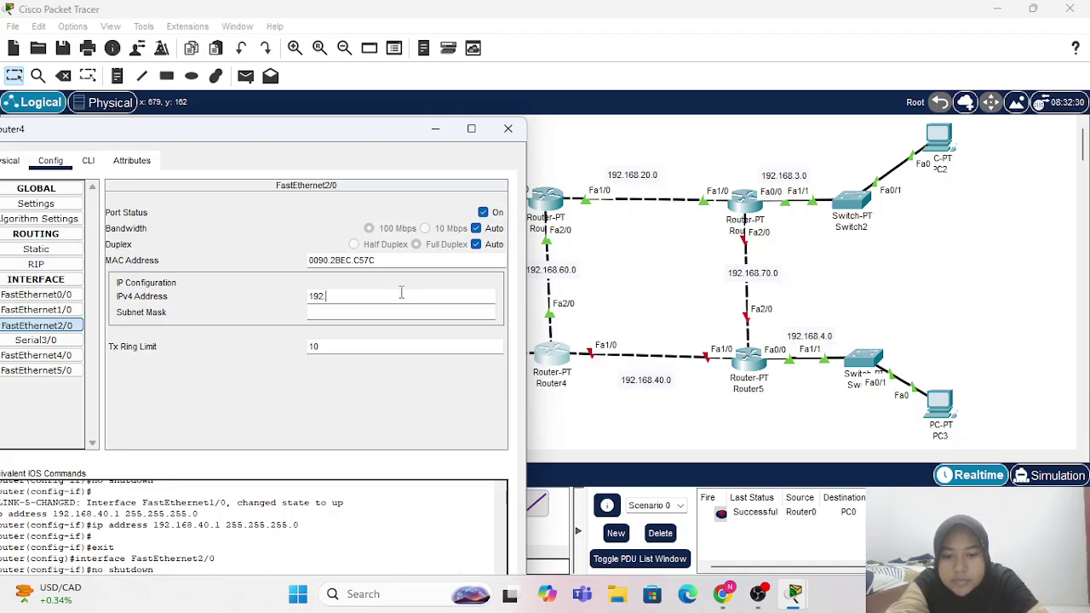
{"action": "type", "text": "192.168.60.2"}
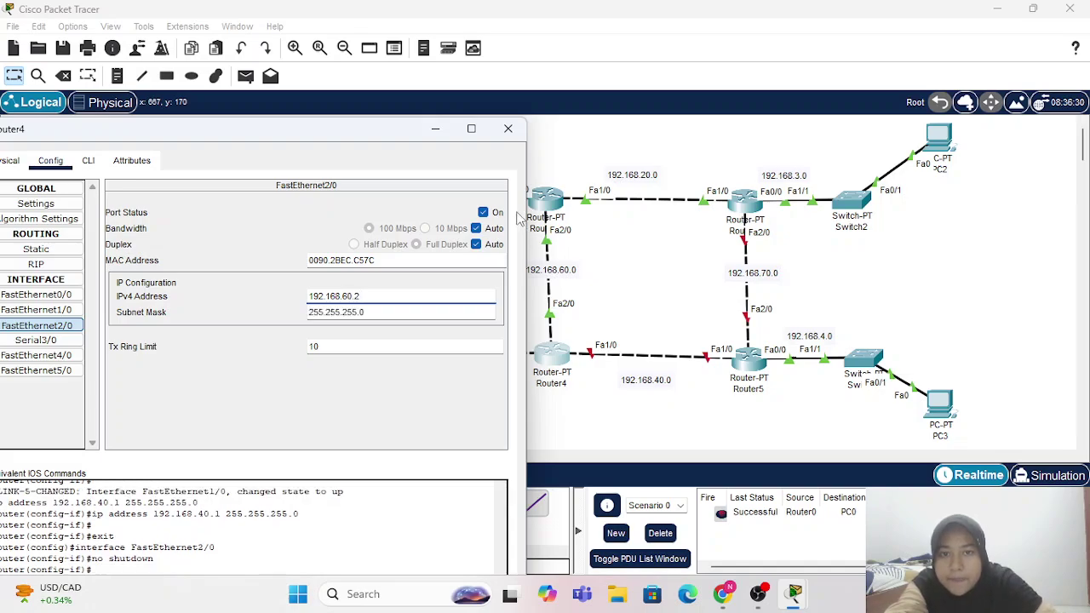
{"action": "left_click", "coordinate": [507, 129]}
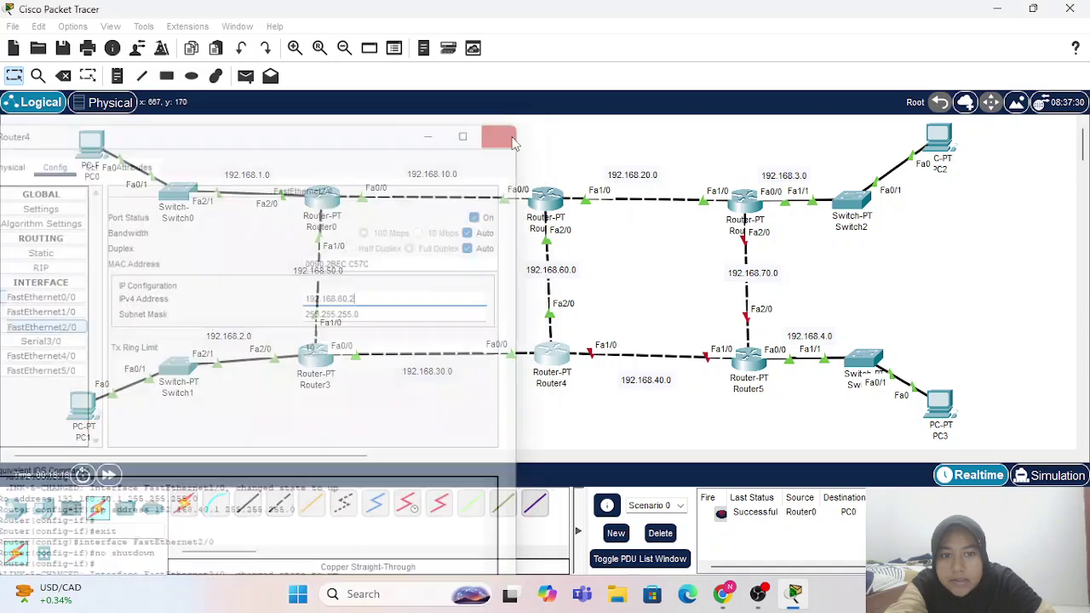
- Turn on Router5's FastEthernet1/0 port and assign it IPv4 address 192.168.40.2 with subnet mask 255.255.255.0
{"action": "left_click", "coordinate": [756, 358]}
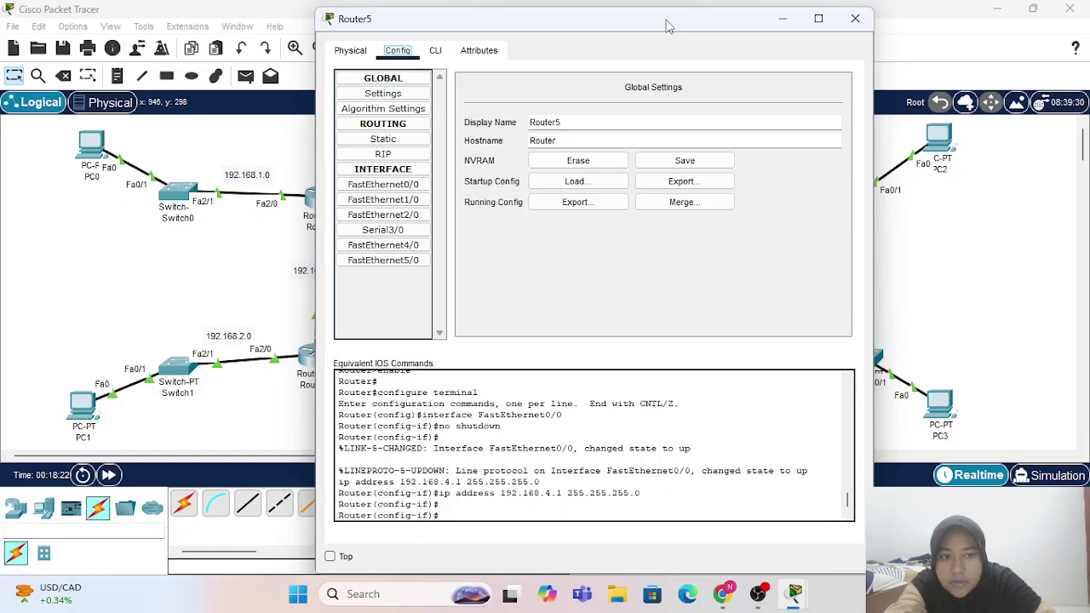
{"action": "left_click_drag", "start_coordinate": [667, 25], "coordinate": [397, 108]}
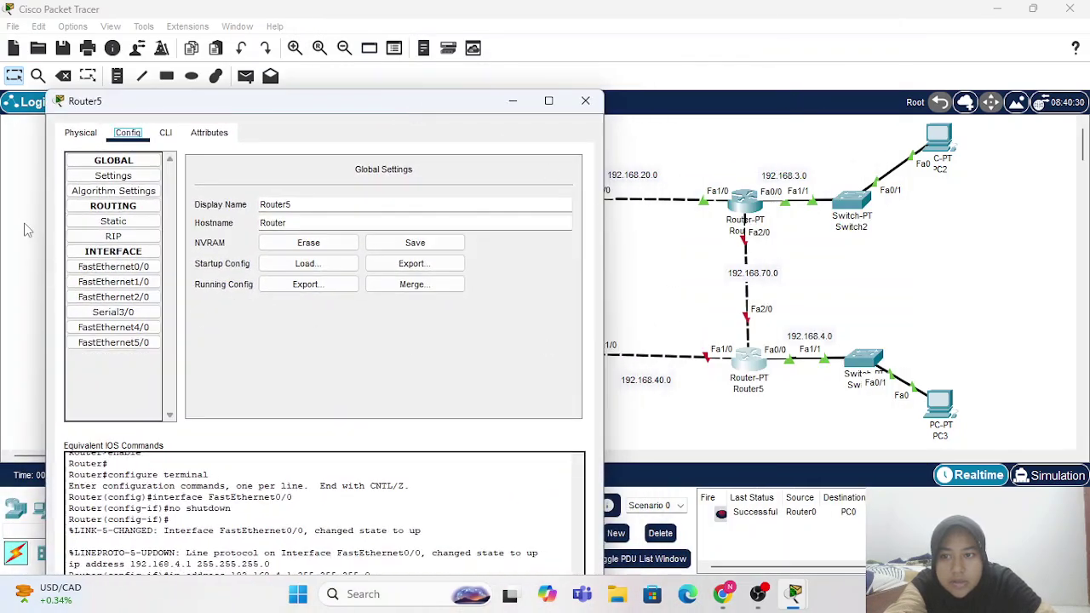
{"action": "left_click", "coordinate": [101, 269]}
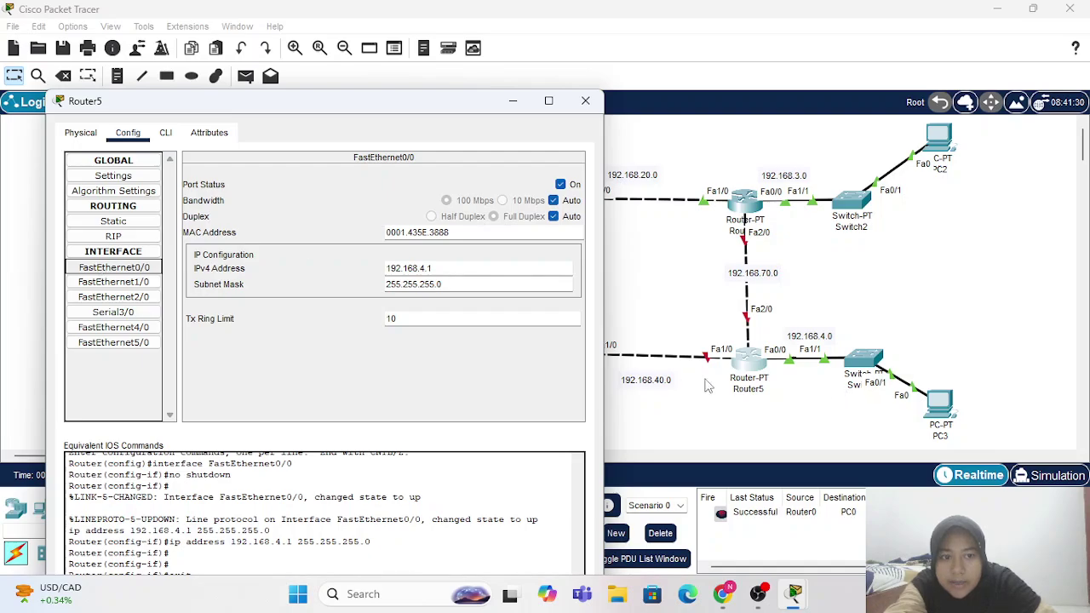
{"action": "left_click", "coordinate": [102, 282]}
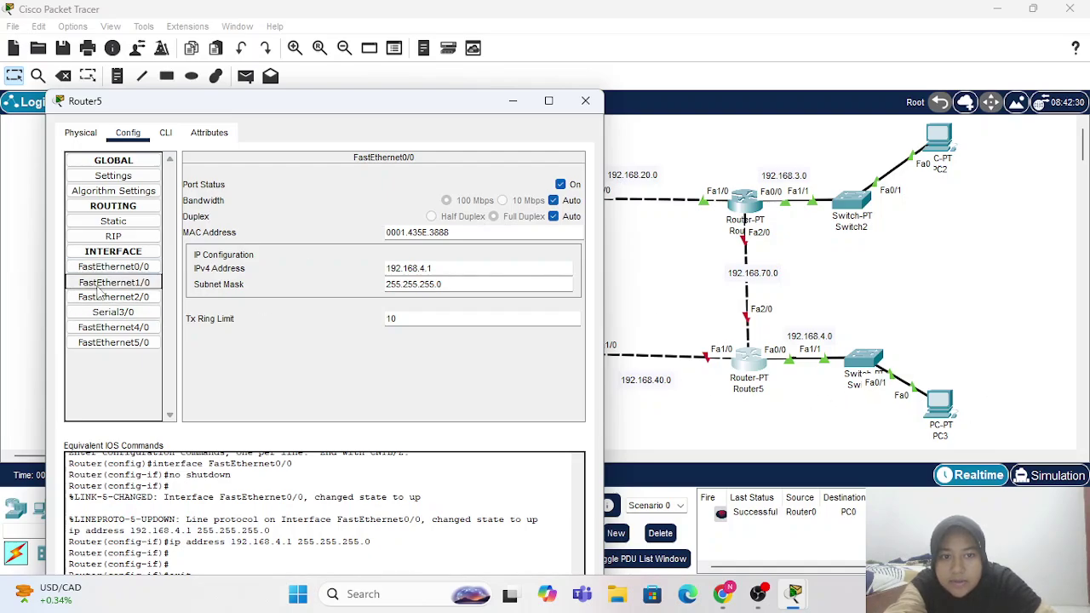
{"action": "left_click", "coordinate": [561, 185]}
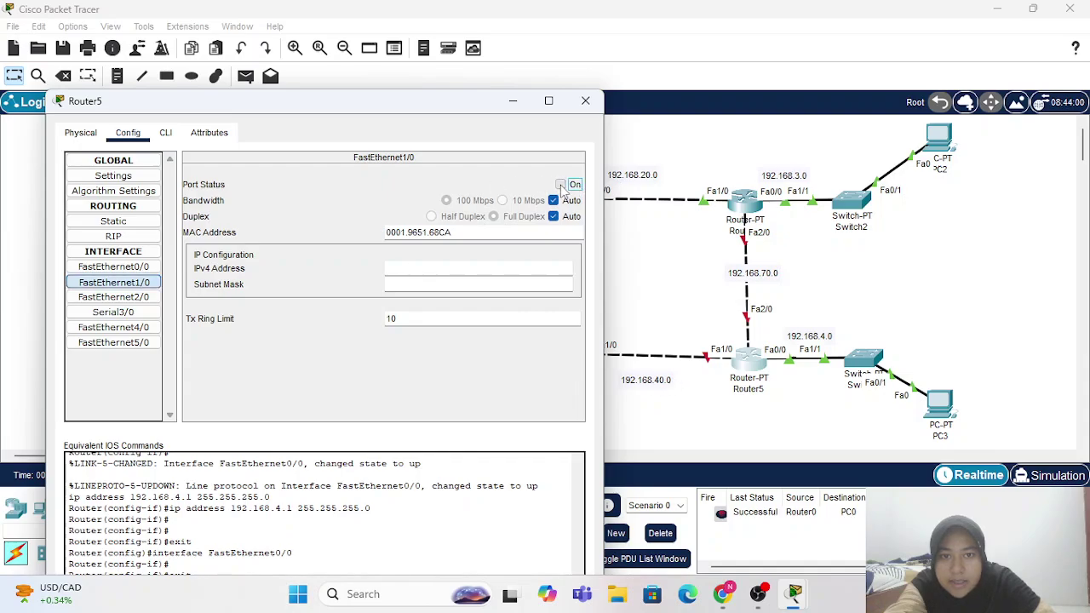
{"action": "left_click", "coordinate": [437, 269]}
{"action": "type", "text": "192.168.40"}
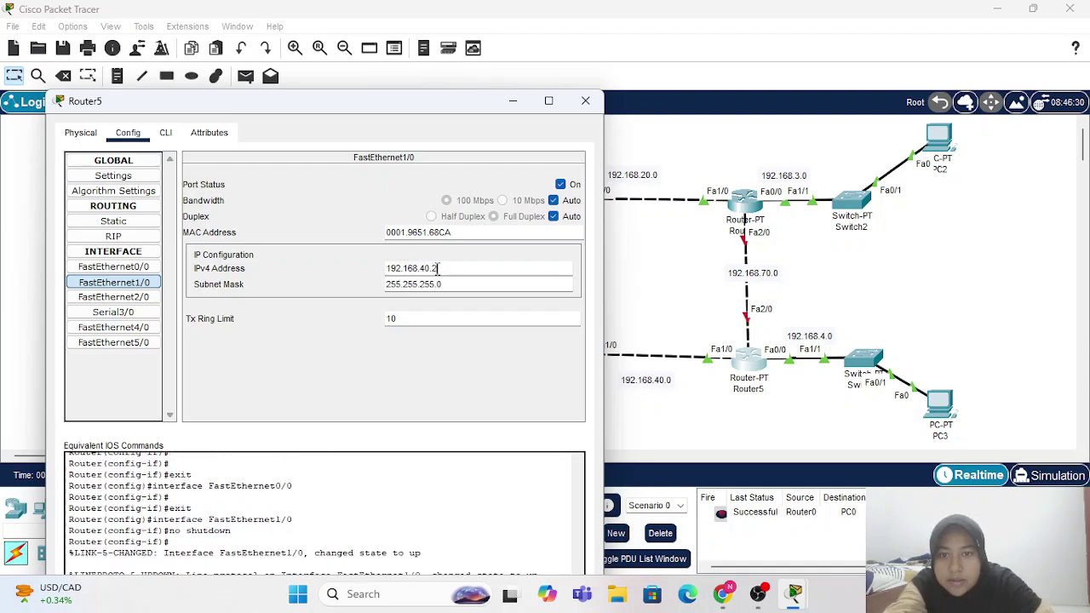
{"action": "type", "text": ".2"}
- Turn on Router5's FastEthernet2/0 port with IPv4 address 192.168.70.2 and mask 255.255.255.0, and close the router's configuration
{"action": "left_click", "coordinate": [150, 300]}
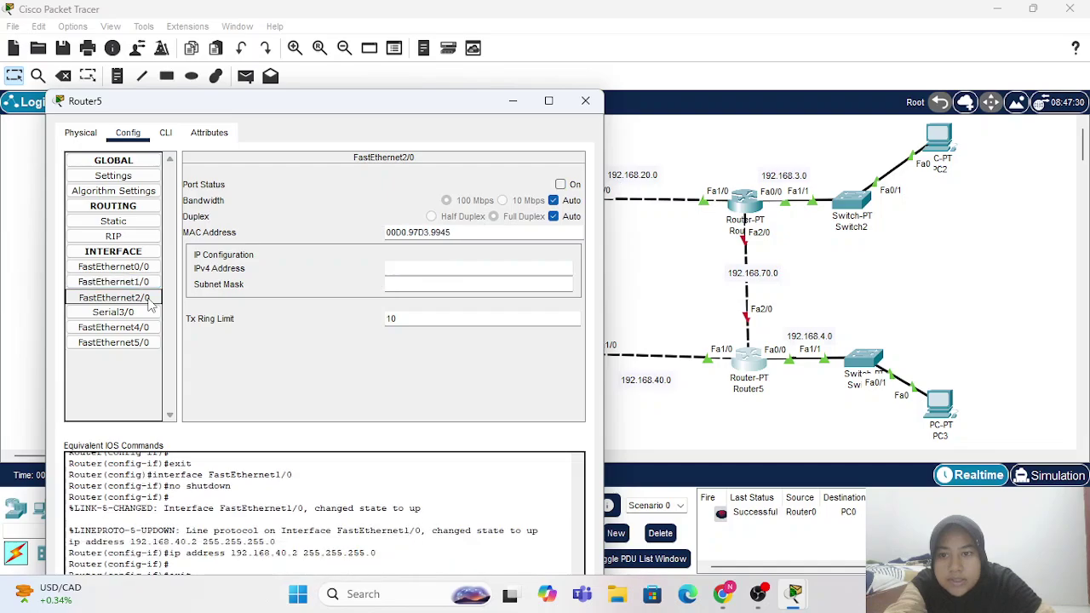
{"action": "left_click", "coordinate": [561, 184]}
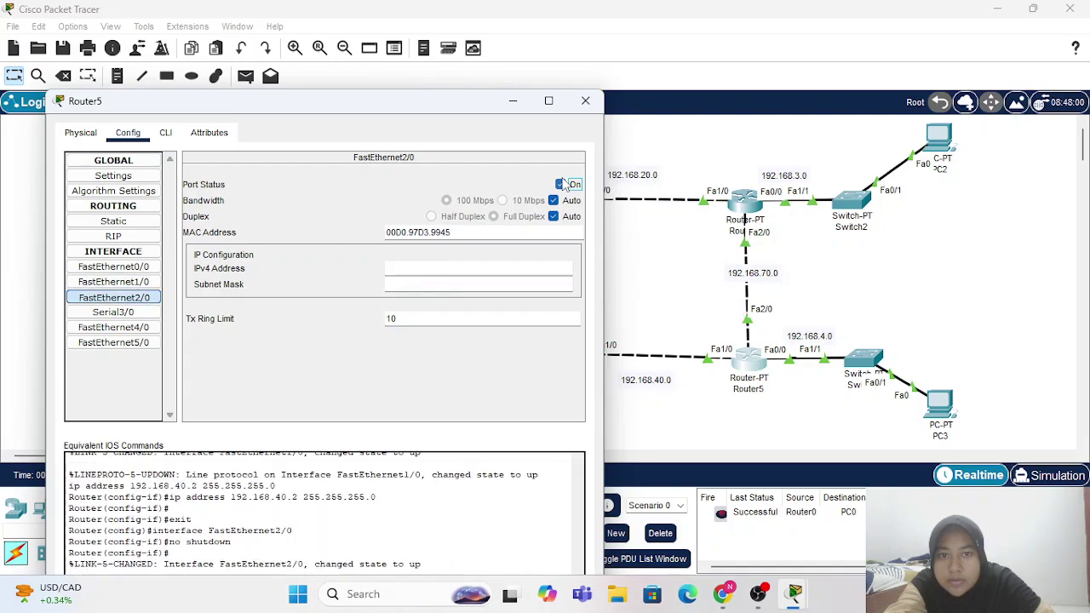
{"action": "left_click", "coordinate": [479, 266]}
{"action": "type", "text": "192.168.7"}
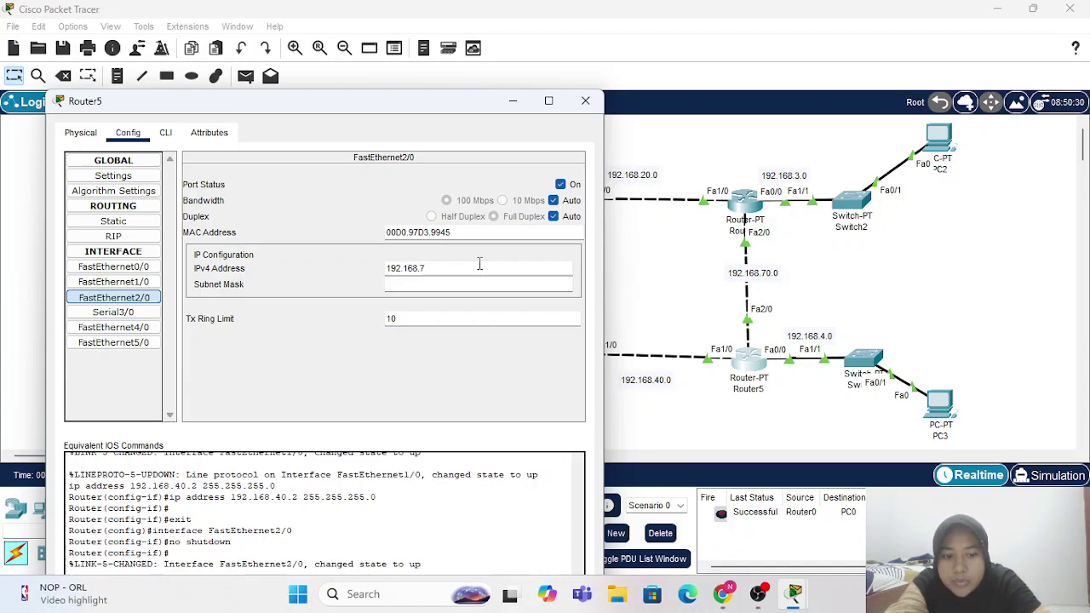
{"action": "type", "text": "0."}
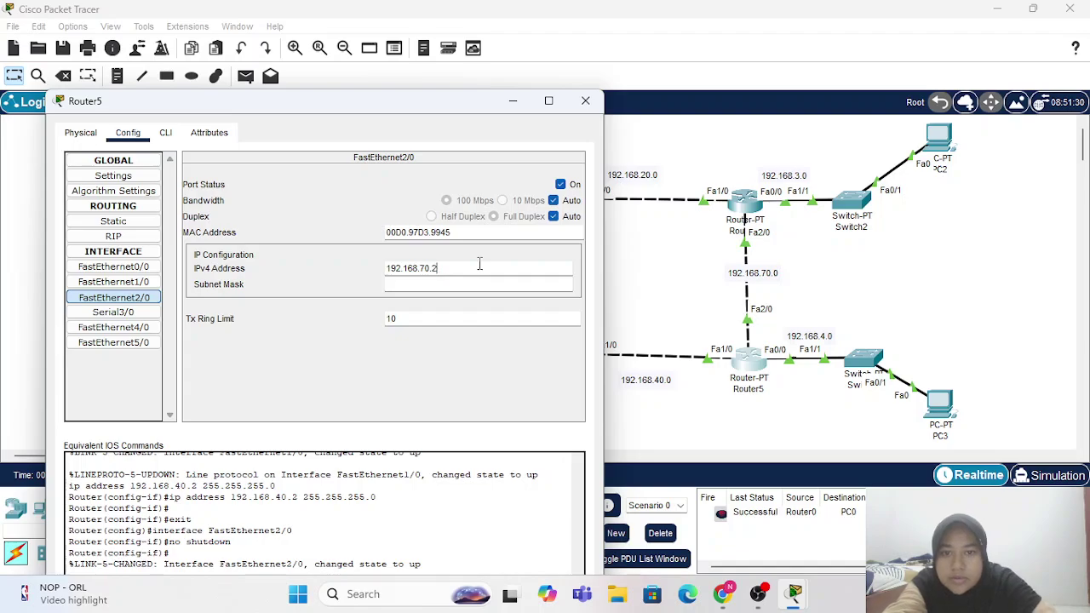
{"action": "type", "text": "2"}
{"action": "key", "text": "Tab"}
{"action": "left_click", "coordinate": [107, 281]}
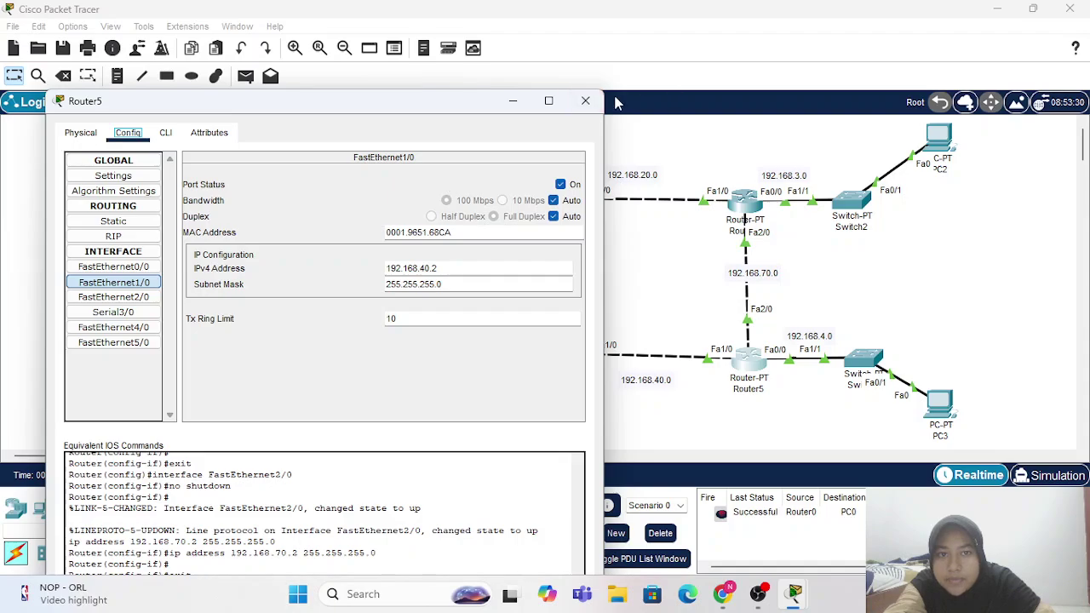
{"action": "left_click", "coordinate": [586, 101]}
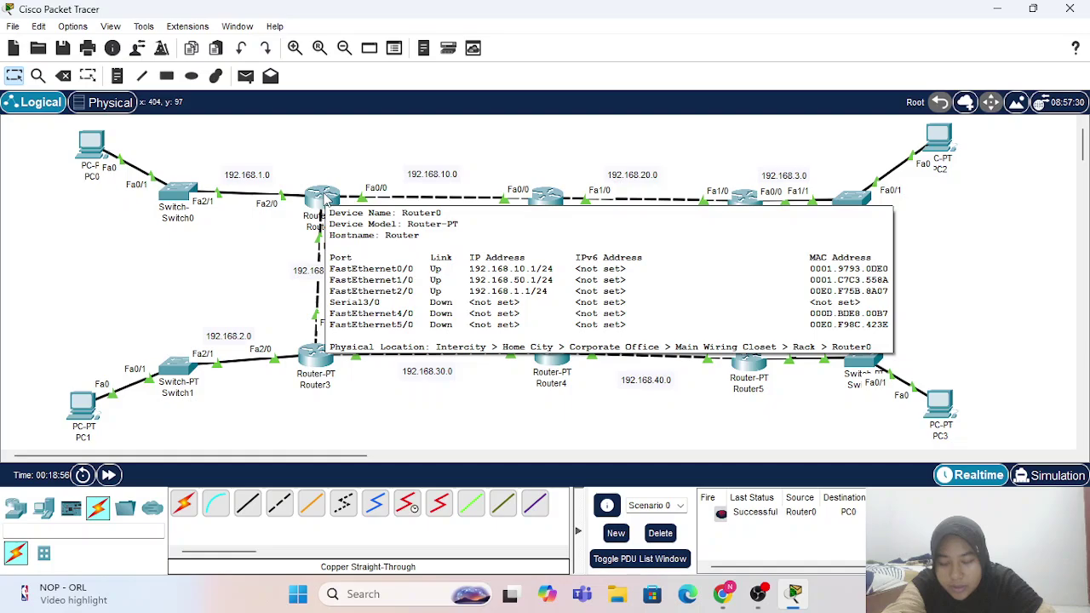
- Open Router0's command line interface and place its window so the device links beside it stay visible
{"action": "left_click", "coordinate": [324, 197]}
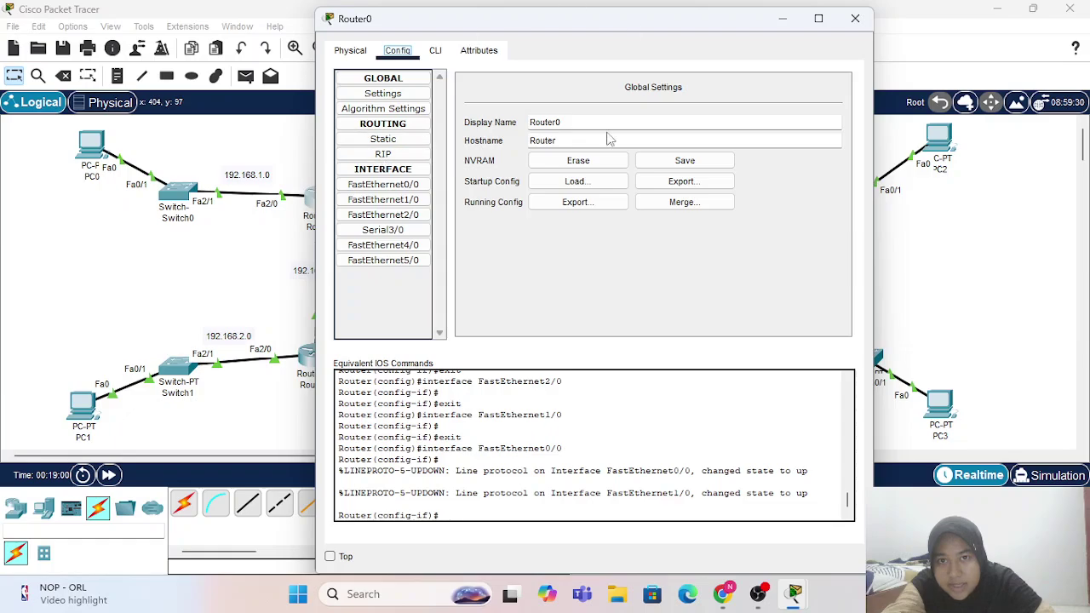
{"action": "left_click_drag", "start_coordinate": [577, 26], "coordinate": [760, 70]}
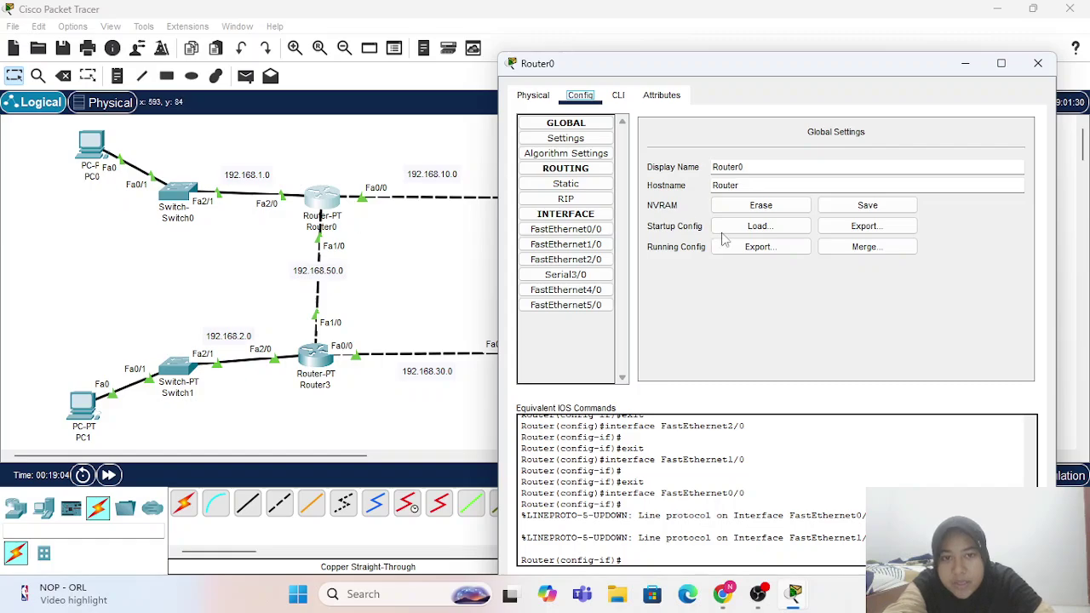
{"action": "left_click", "coordinate": [621, 95]}
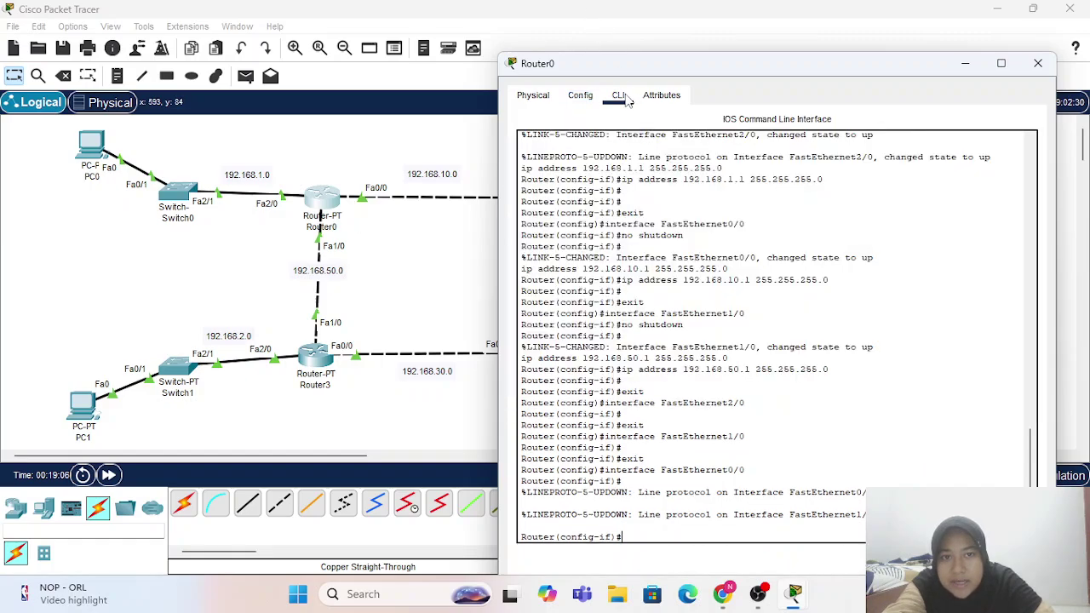
{"action": "left_click", "coordinate": [580, 95]}
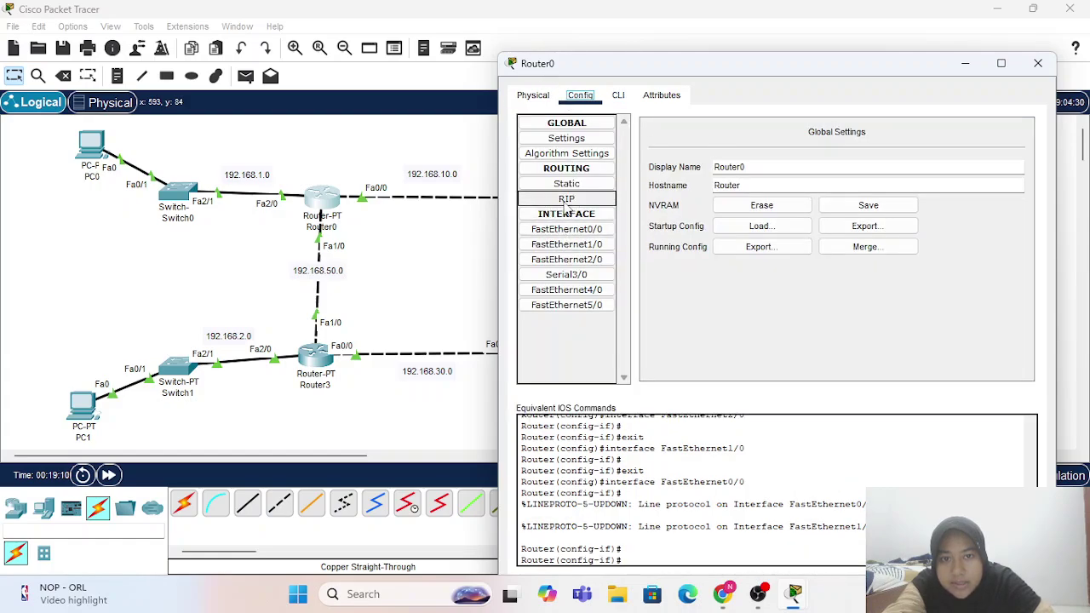
{"action": "left_click", "coordinate": [613, 96]}
{"action": "left_click_drag", "start_coordinate": [790, 72], "coordinate": [772, 38]}
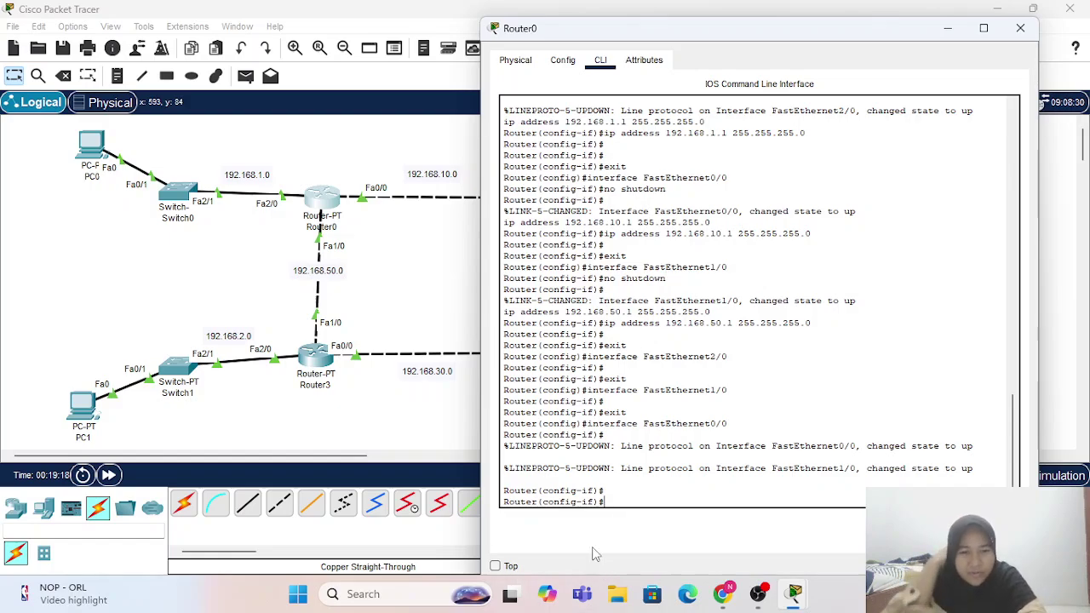
- Exit Router0's interface, global configuration and privileged modes with ex, and restart the console session at the user prompt
{"action": "type", "text": "ex"}
{"action": "key", "text": "Return"}
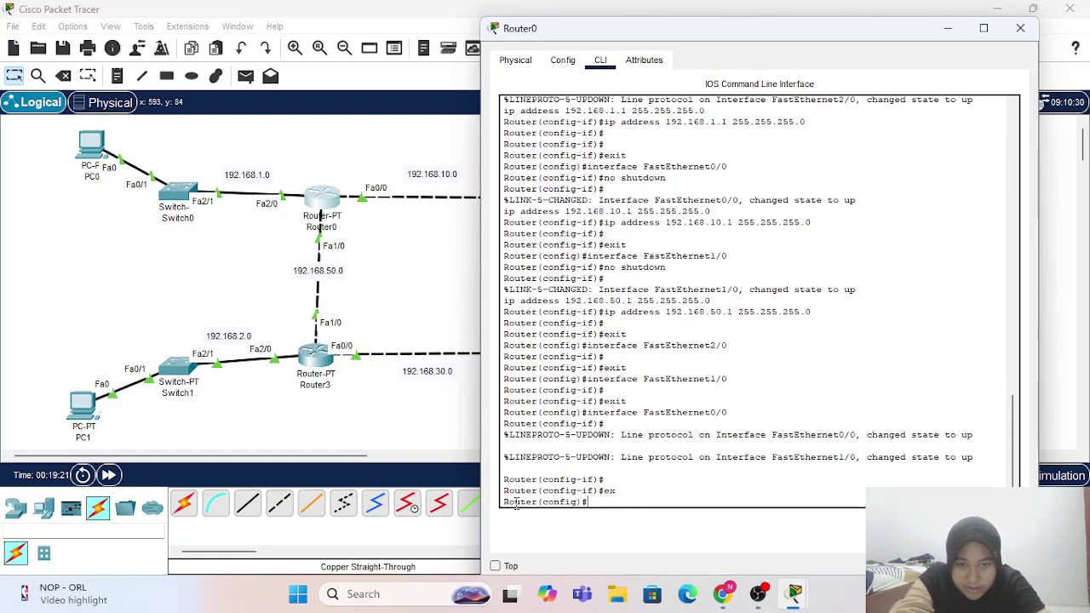
{"action": "type", "text": "ex"}
{"action": "key", "text": "Return"}
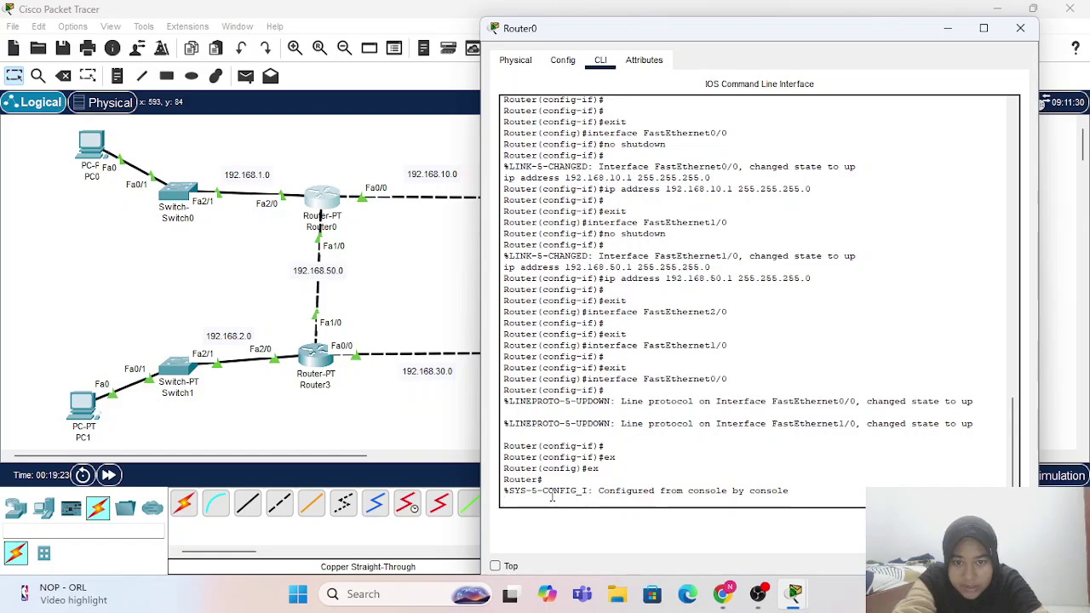
{"action": "key", "text": "Return"}
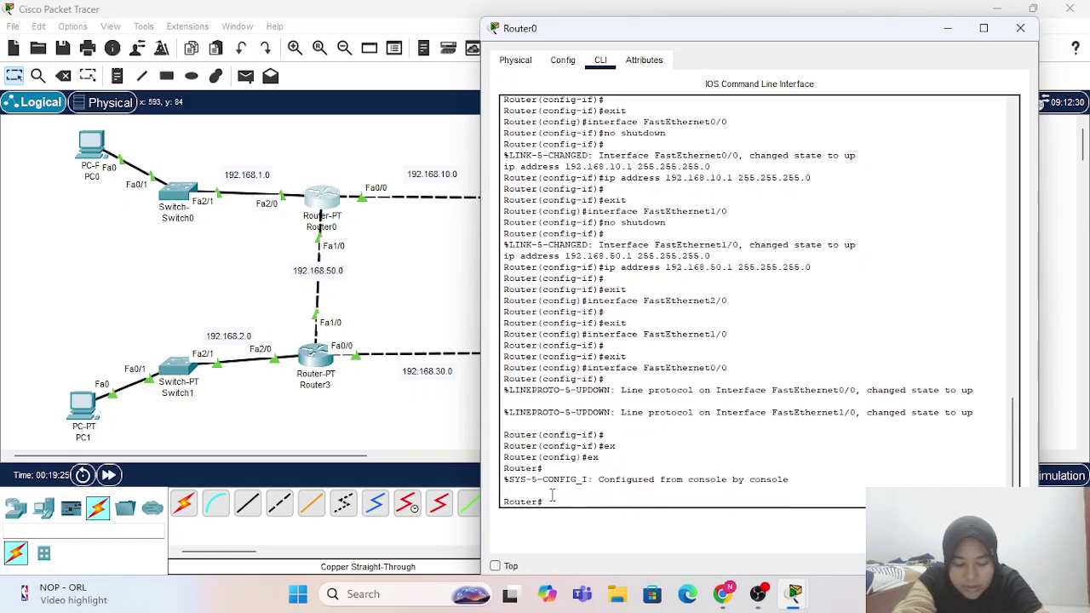
{"action": "type", "text": "e"}
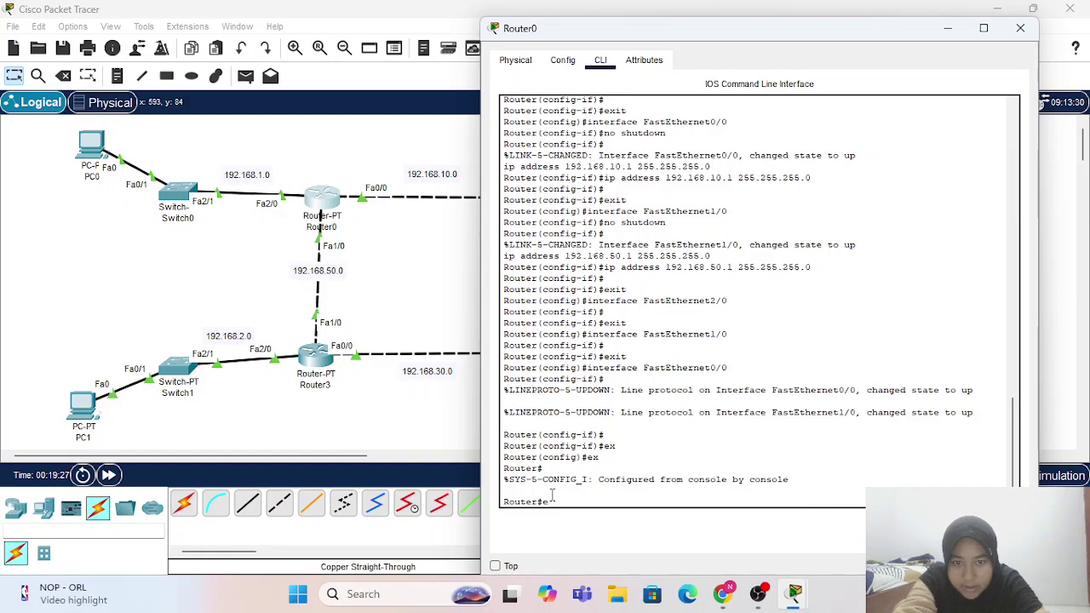
{"action": "type", "text": "x"}
{"action": "key", "text": "Return"}
{"action": "key", "text": "Return"}
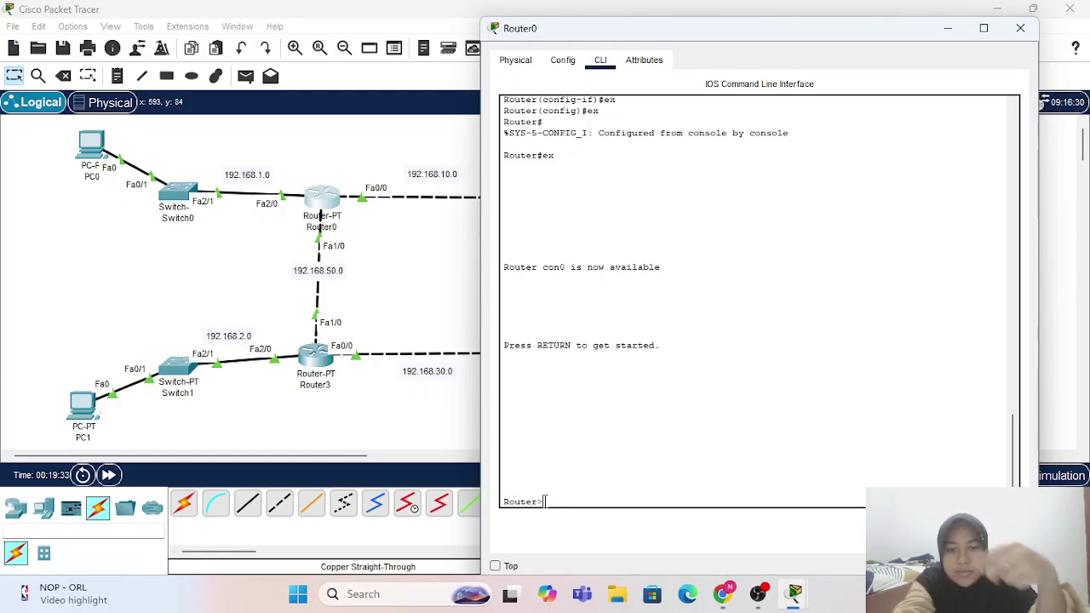
- Enter privileged mode with en and global configuration mode with conf t on Router0
{"action": "type", "text": "en"}
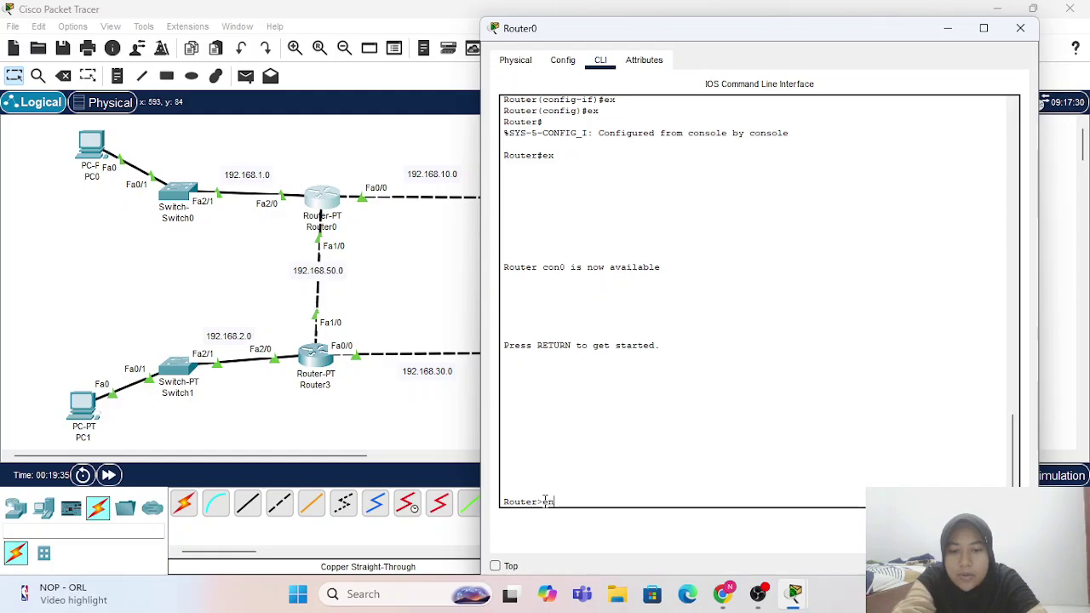
{"action": "key", "text": "Return"}
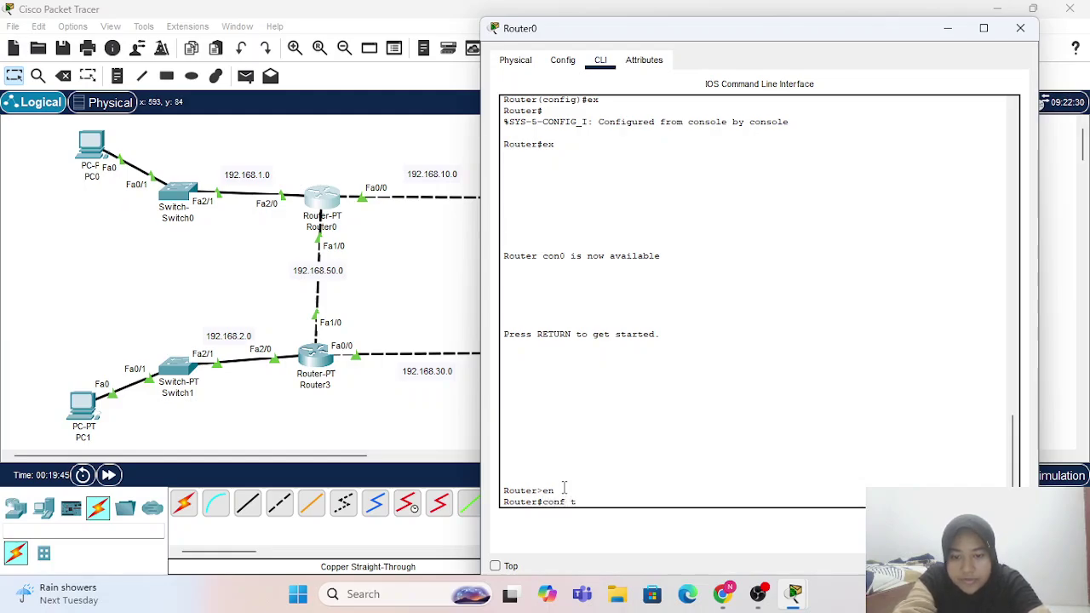
{"action": "key", "text": "BackSpace"}
{"action": "key", "text": "BackSpace"}
{"action": "key", "text": "BackSpace"}
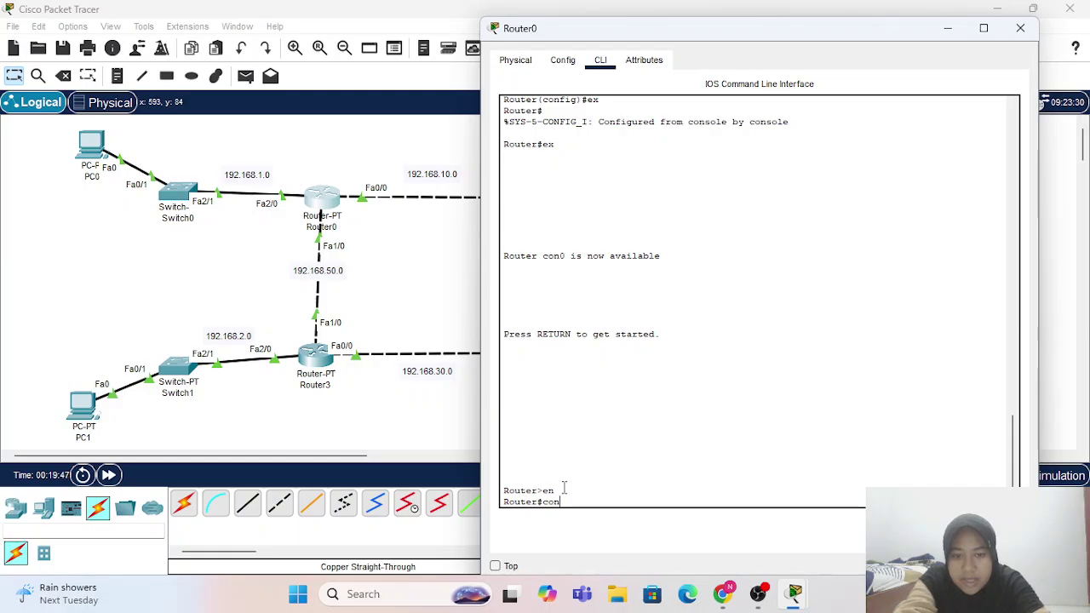
{"action": "type", "text": "fig"}
{"action": "key", "text": "BackSpace"}
{"action": "key", "text": "BackSpace"}
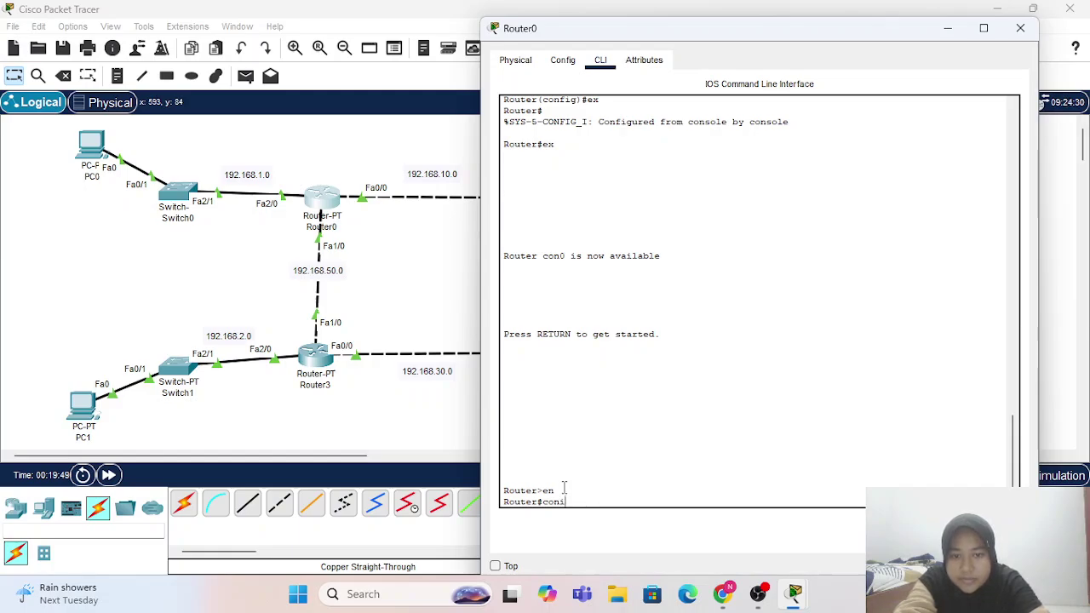
{"action": "type", "text": "fig term"}
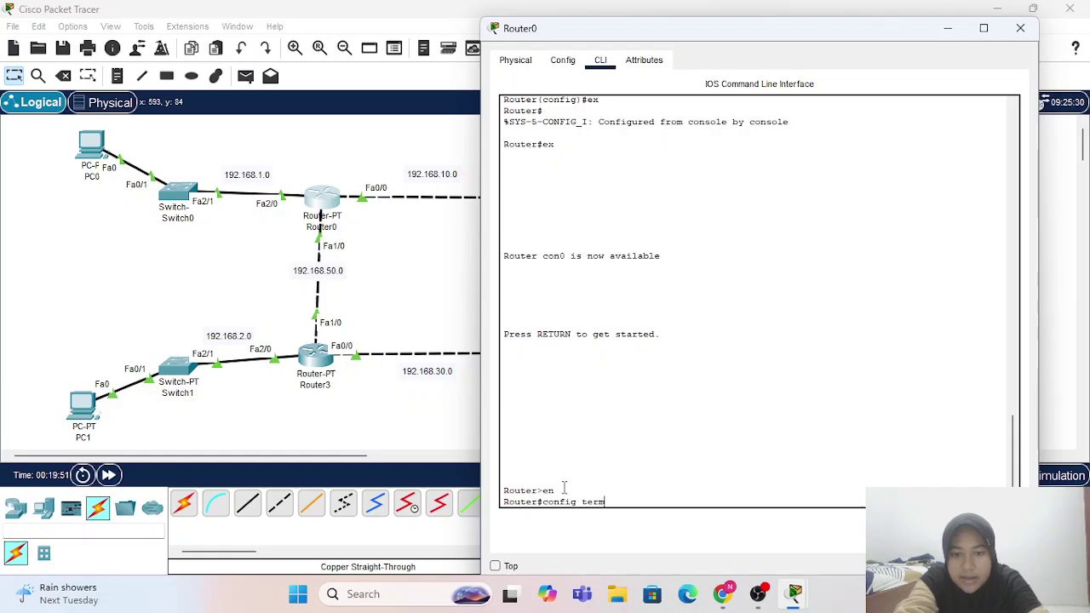
{"action": "type", "text": "inal"}
{"action": "key", "text": "BackSpace"}
{"action": "key", "text": "BackSpace"}
{"action": "key", "text": "BackSpace"}
{"action": "key", "text": "BackSpace"}
{"action": "key", "text": "BackSpace"}
{"action": "key", "text": "BackSpace"}
{"action": "key", "text": "BackSpace"}
{"action": "key", "text": "BackSpace"}
{"action": "key", "text": "BackSpace"}
{"action": "key", "text": "BackSpace"}
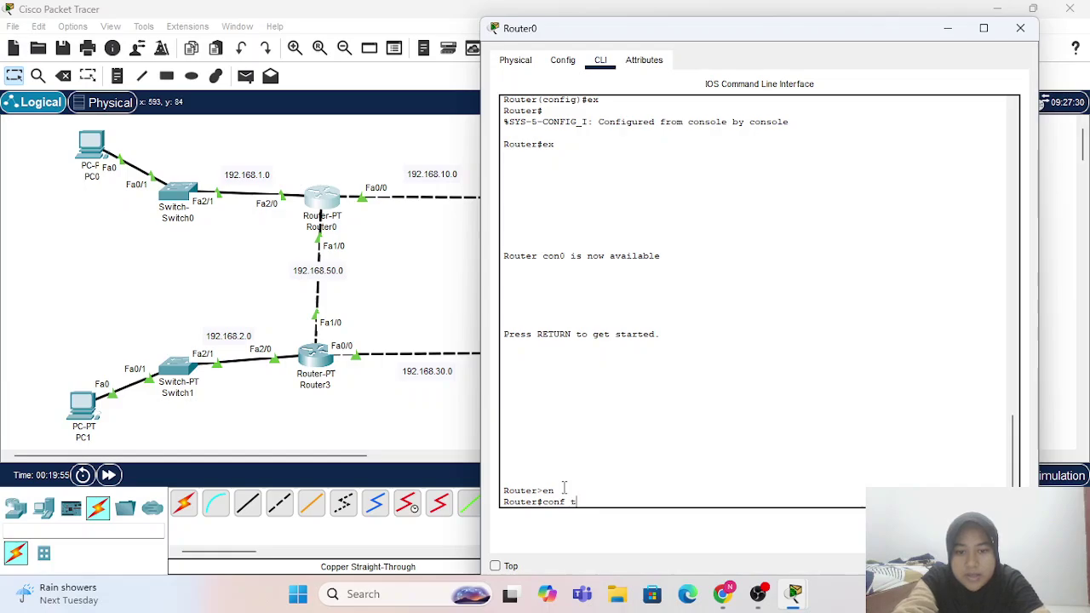
{"action": "type", "text": "t"}
{"action": "key", "text": "Return"}
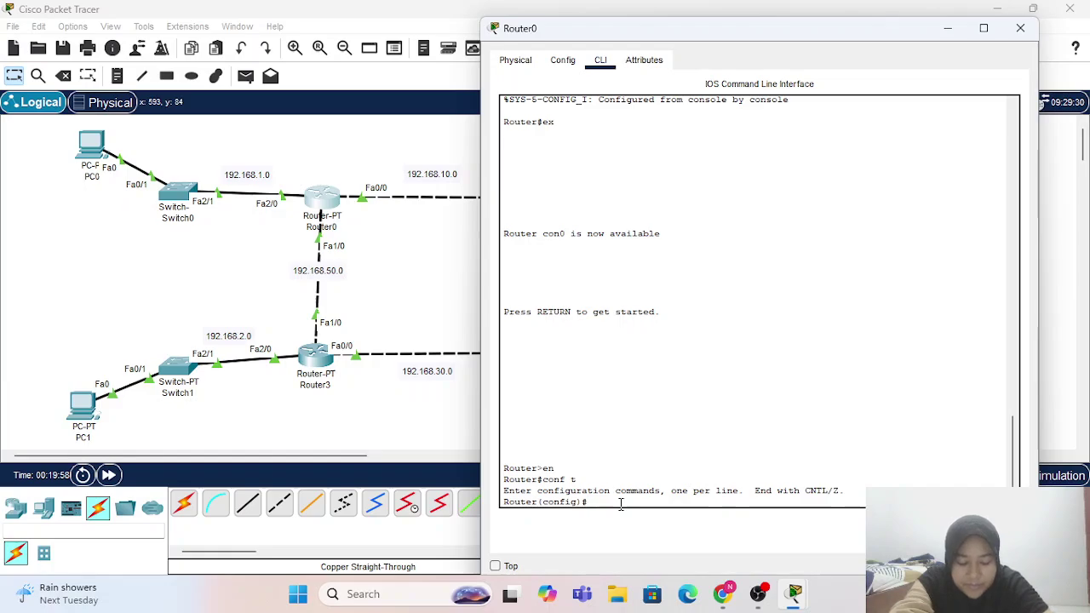
- Start RIP routing configuration on Router0 with the command router rip
{"action": "type", "text": "ro"}
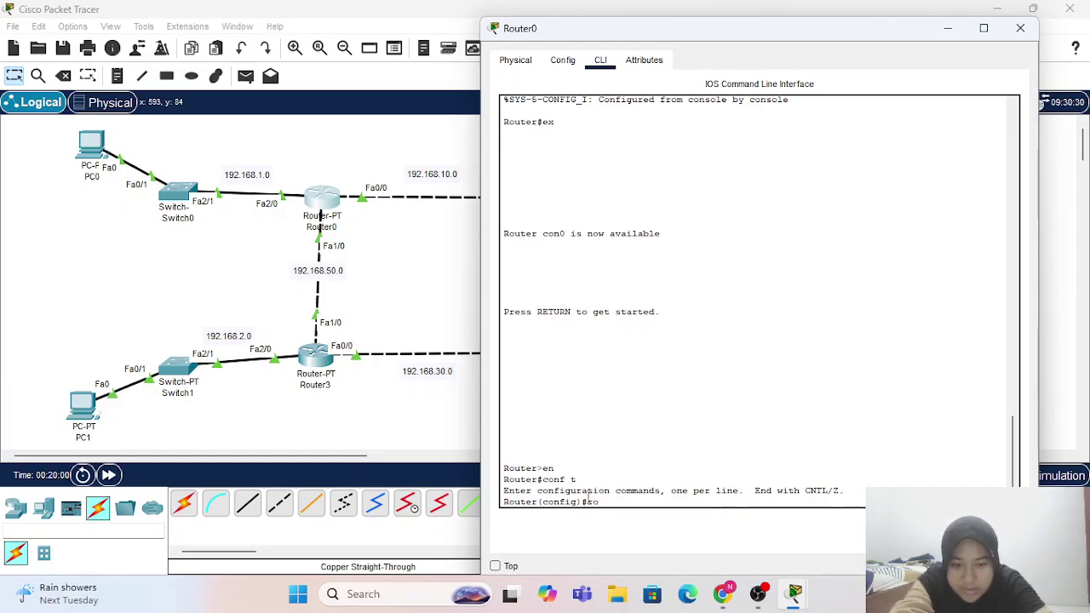
{"action": "type", "text": "uter ri"}
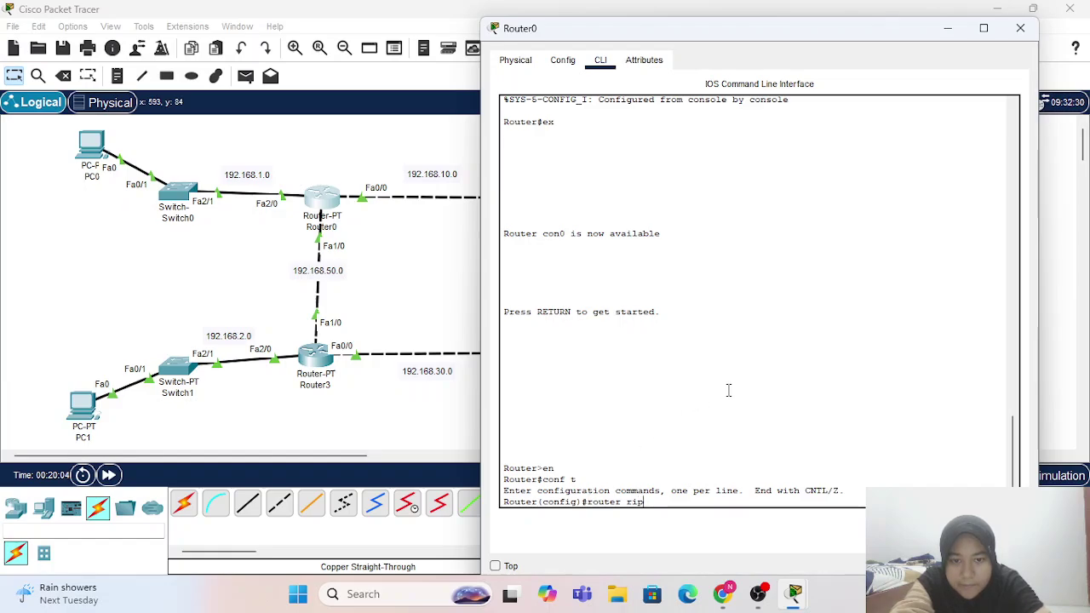
{"action": "type", "text": "p"}
{"action": "key", "text": "Return"}
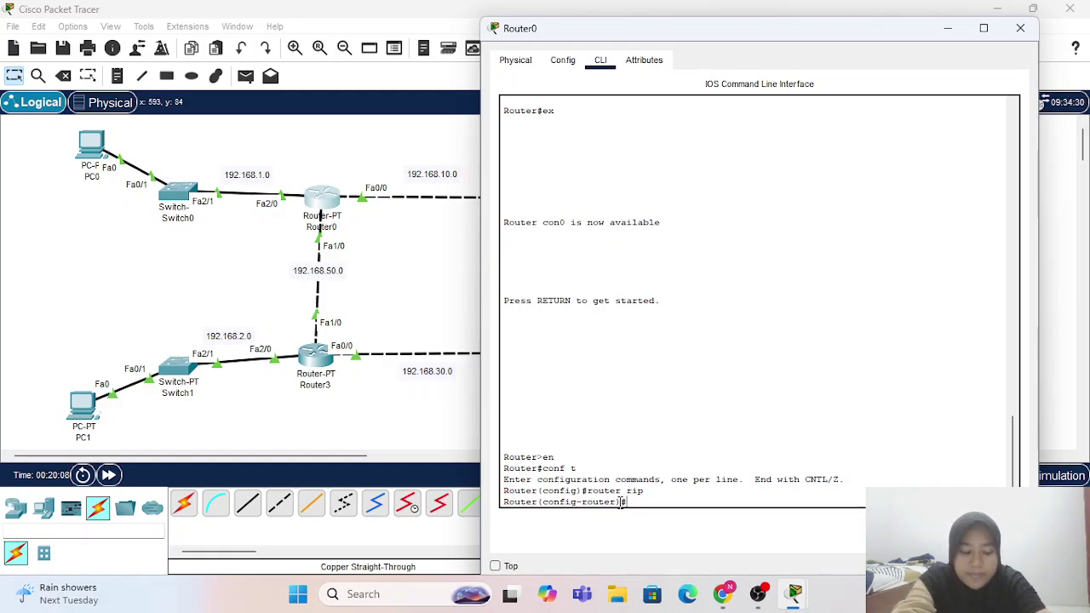
- Set Router0's RIP to version 2 with the command v 2
{"action": "type", "text": "ve"}
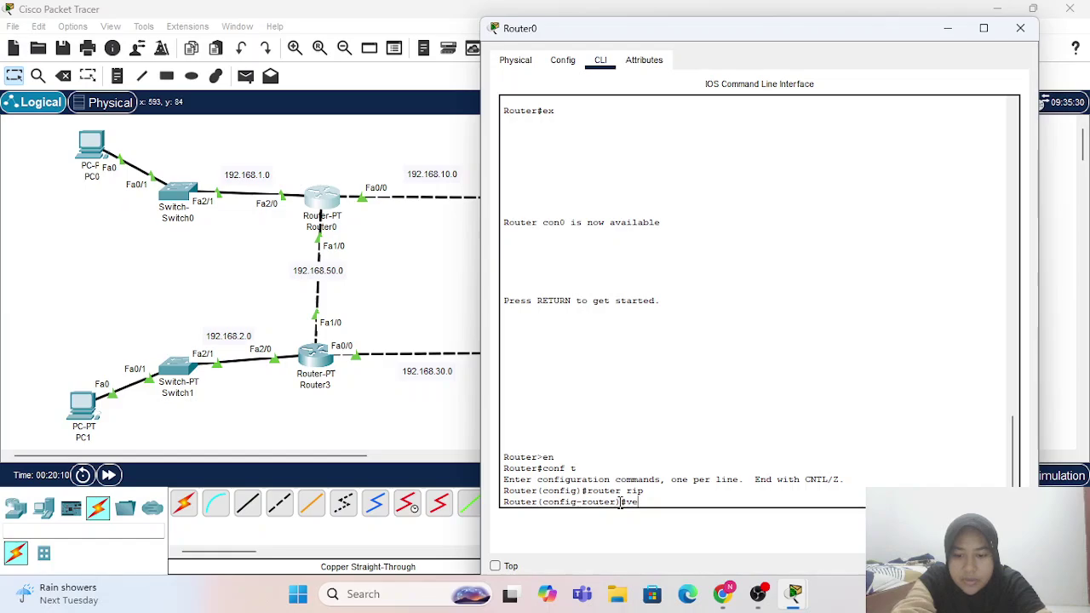
{"action": "type", "text": "rsion 2"}
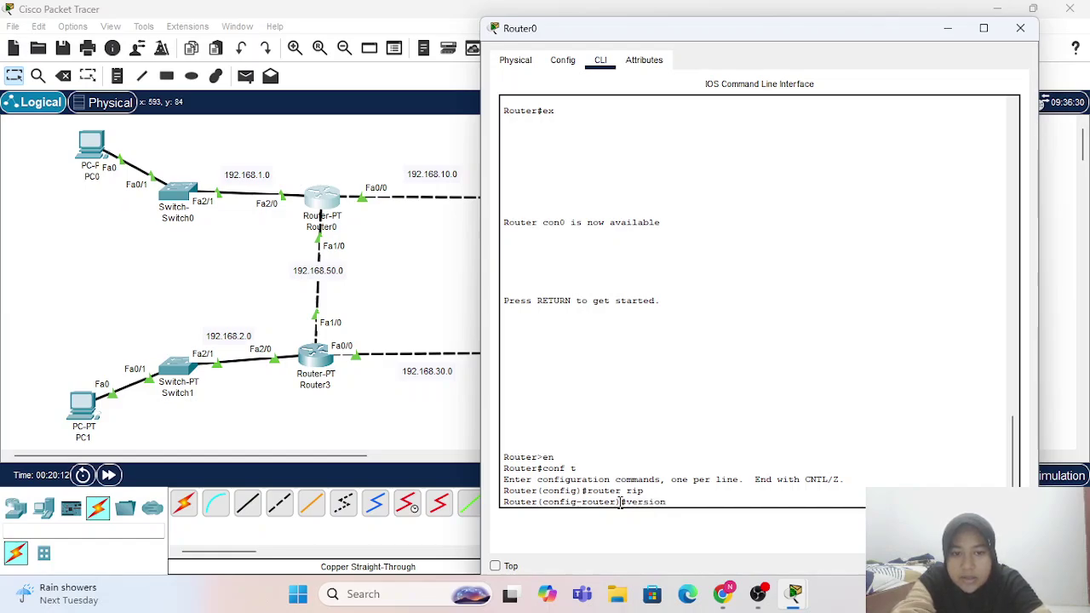
{"action": "key", "text": "BackSpace"}
{"action": "key", "text": "BackSpace"}
{"action": "key", "text": "BackSpace"}
{"action": "key", "text": "BackSpace"}
{"action": "key", "text": "BackSpace"}
{"action": "type", "text": "v 2"}
{"action": "key", "text": "Return"}
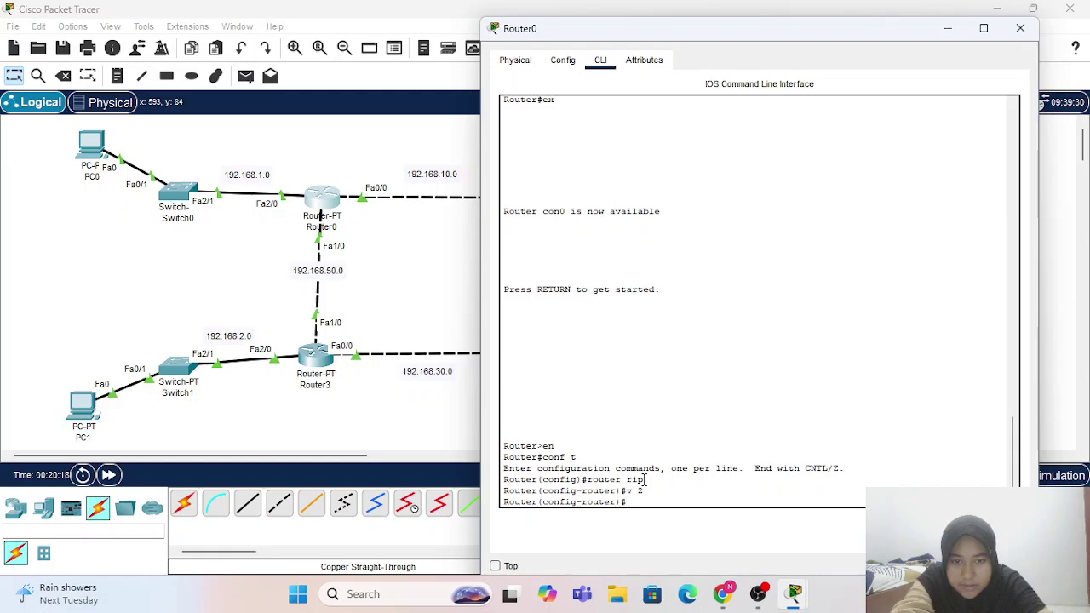
- Disable automatic route summarization for RIP on Router0 with the command no auto-summary
{"action": "type", "text": "no"}
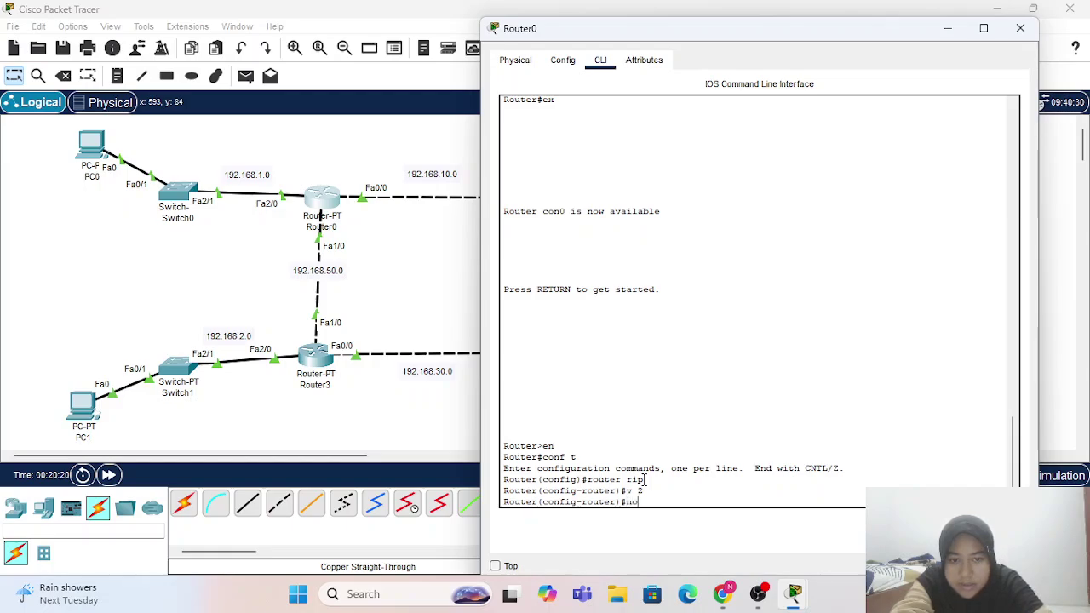
{"action": "type", "text": " aut"}
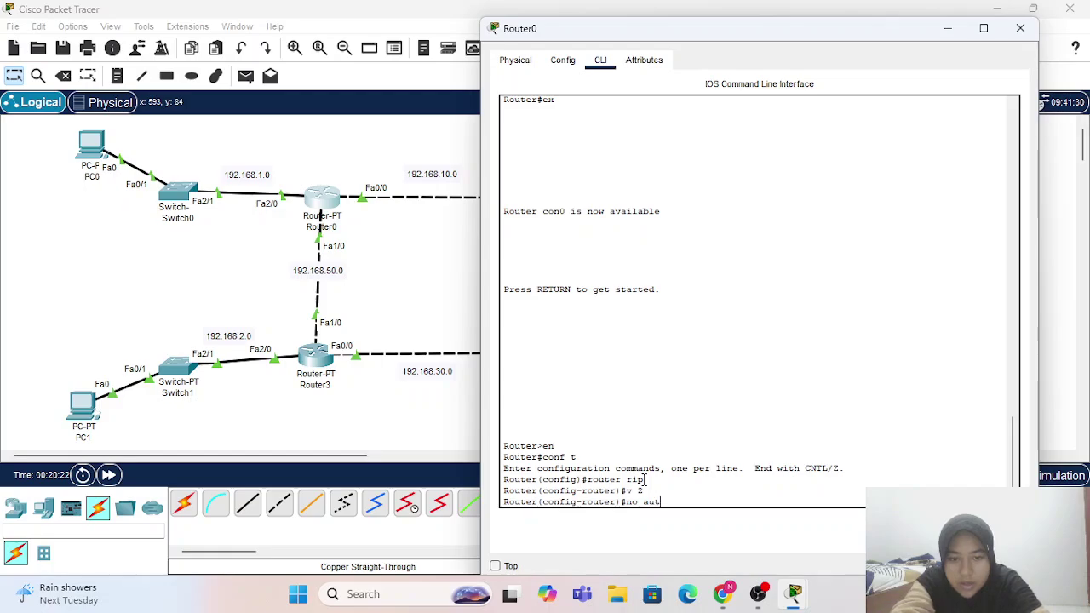
{"action": "type", "text": "o-summary"}
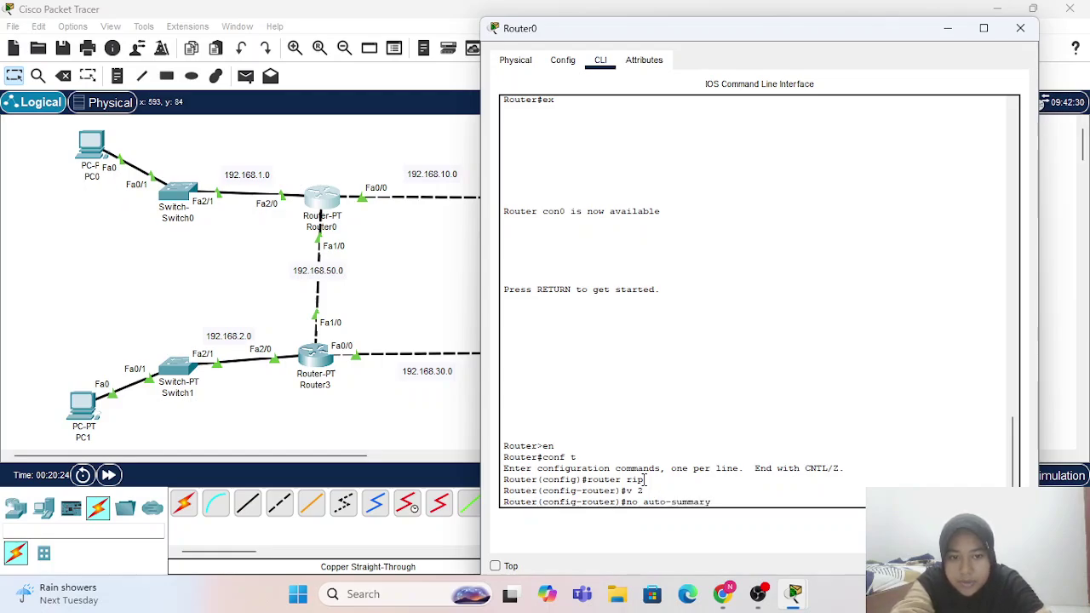
{"action": "key", "text": "Return"}
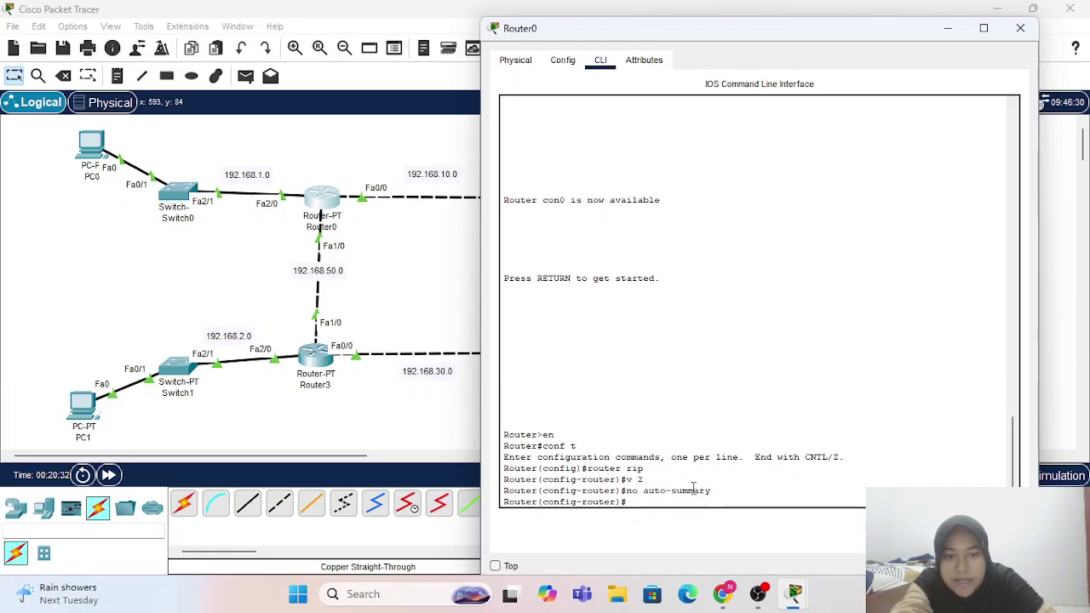
- Advertise the 192.168.1.0 network in Router0's RIP configuration with the command net 192.168.1.0
{"action": "type", "text": "t"}
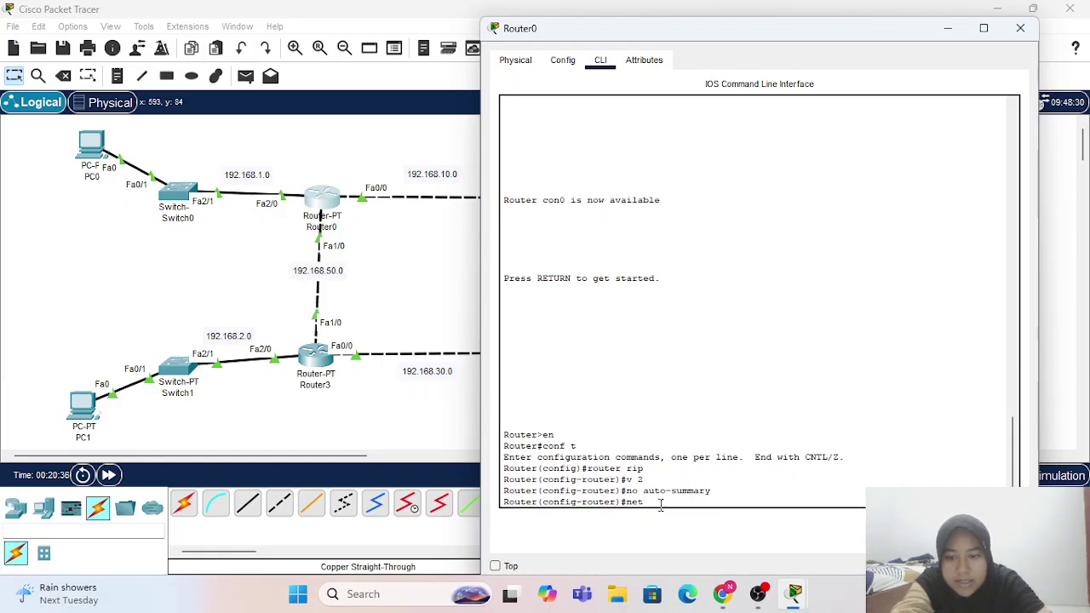
{"action": "type", "text": "wo"}
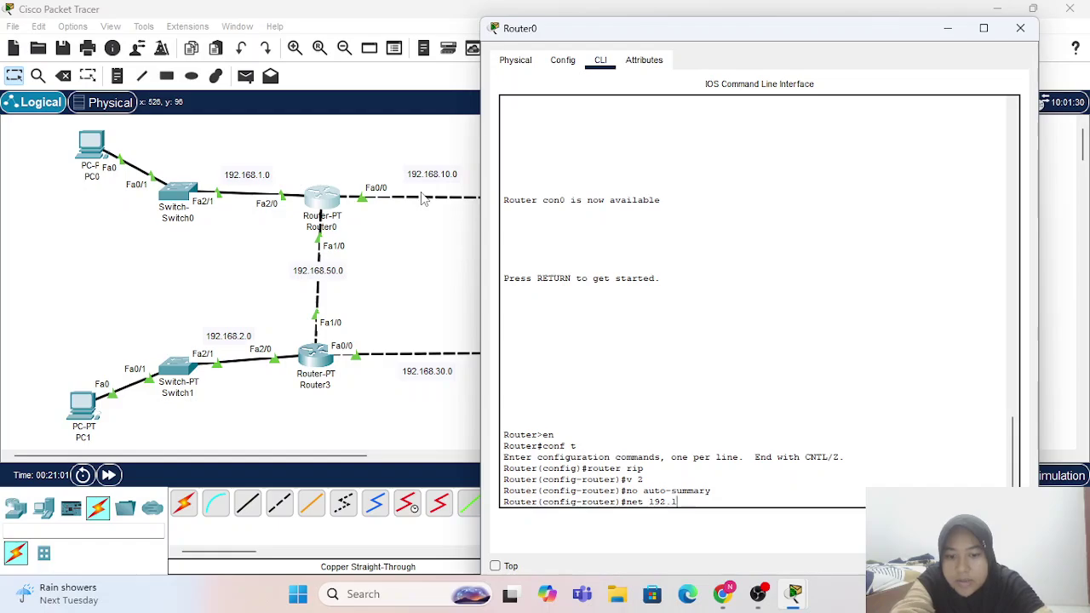
{"action": "type", "text": "68.1.0"}
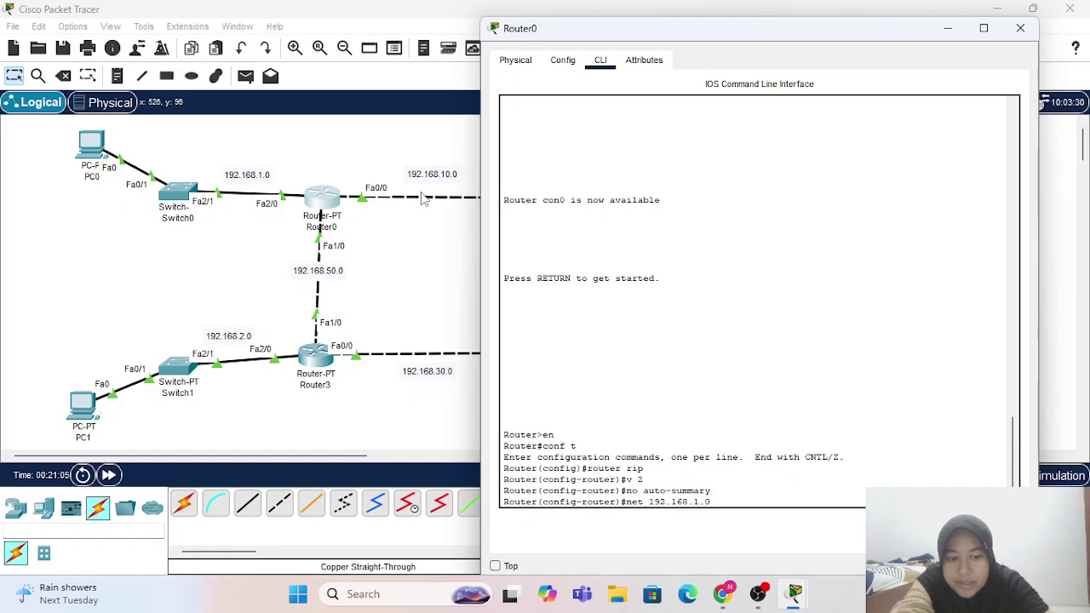
{"action": "key", "text": "Return"}
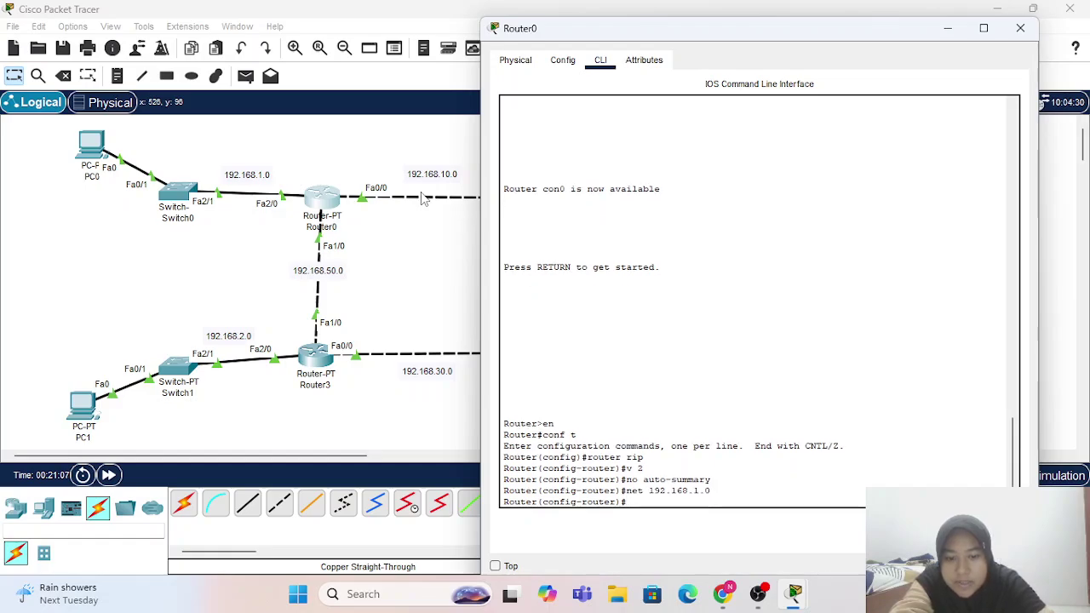
- Advertise the 192.168.10.0 network in Router0's RIP configuration with the command net 192.168.10.0
{"action": "type", "text": "2."}
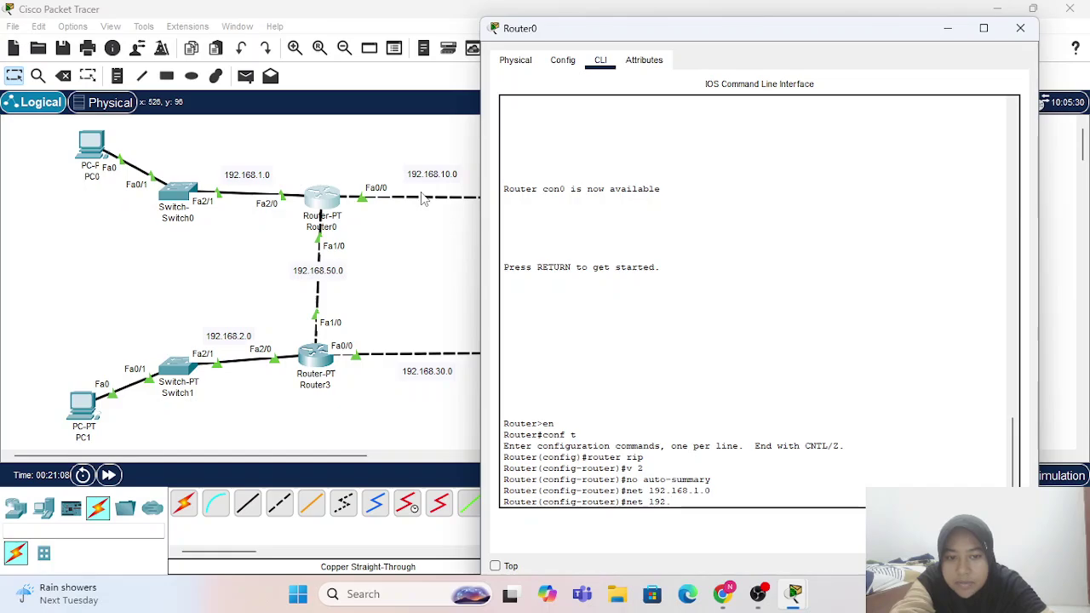
{"action": "type", "text": "168.10."}
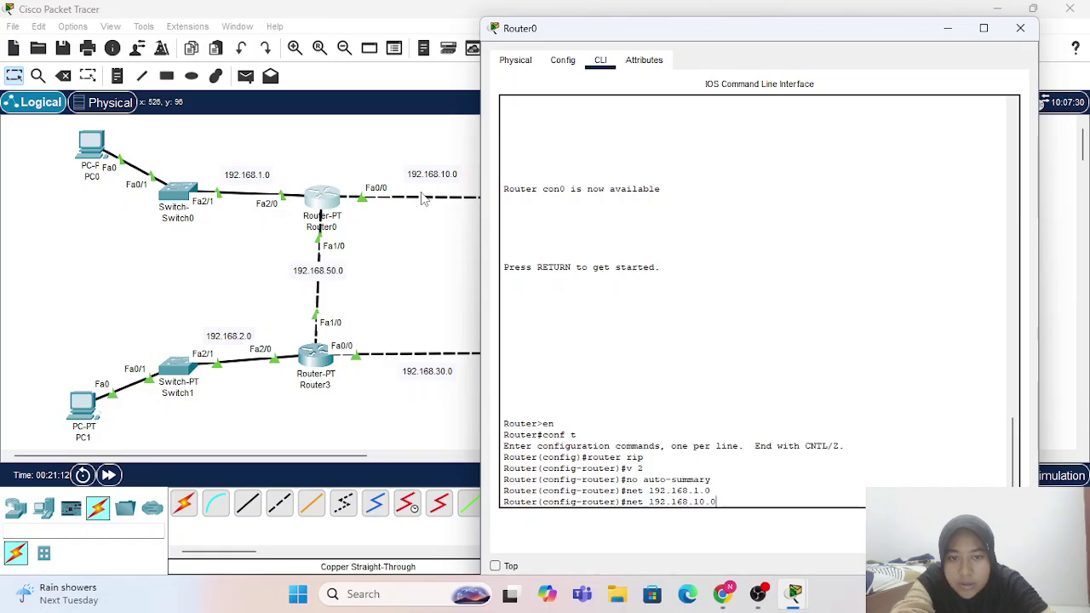
{"action": "type", "text": "0"}
{"action": "key", "text": "Return"}
- Advertise the 192.168.50.0 network in Router0's RIP configuration with the command net 192.168.50.0, and close Router0's window
{"action": "type", "text": "nfig-router)#n"}
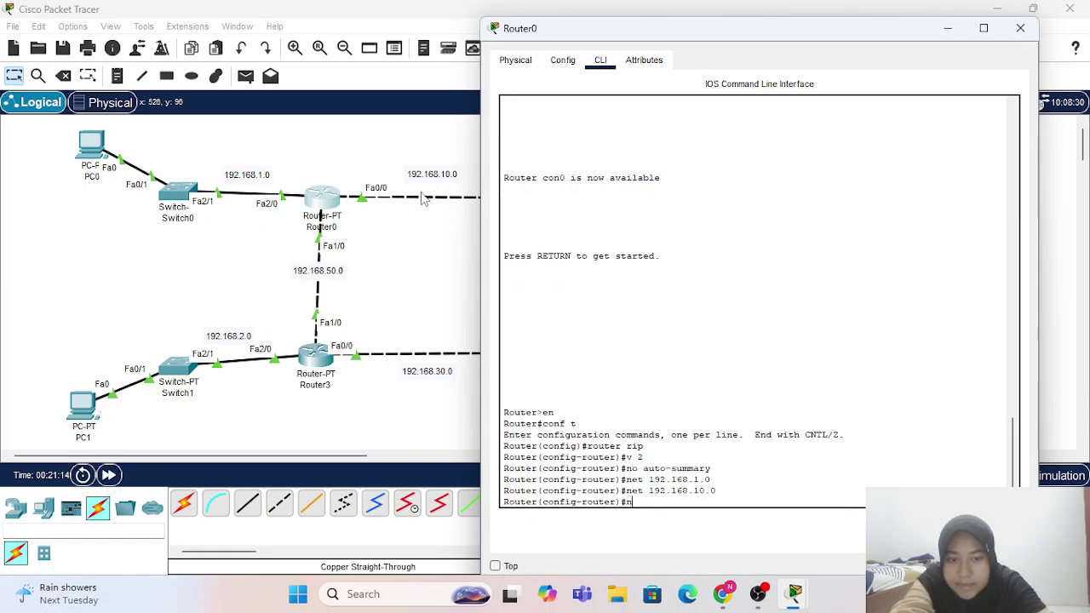
{"action": "type", "text": "et 192"}
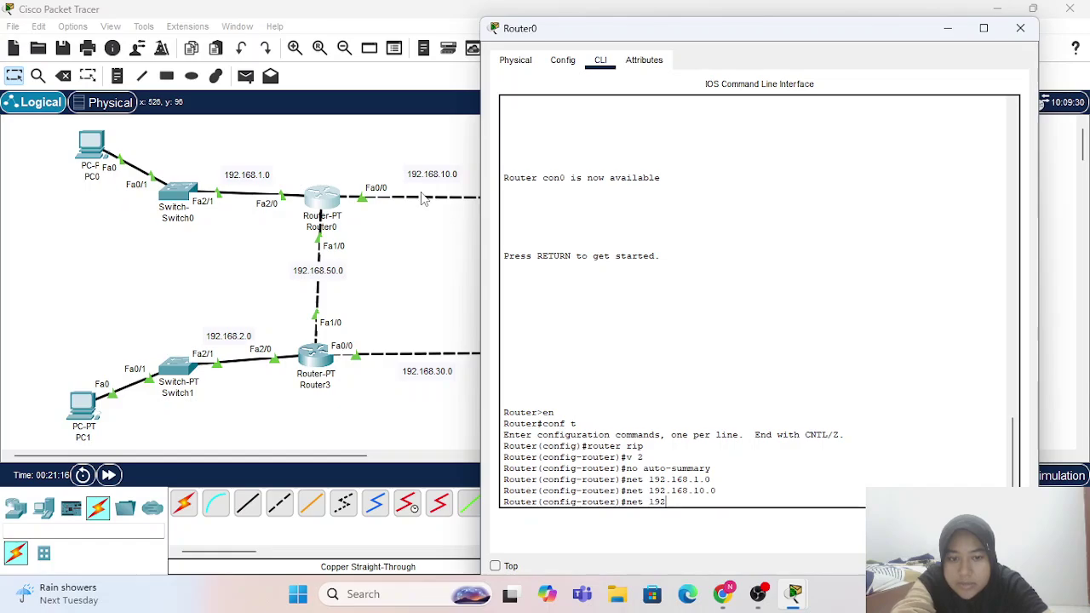
{"action": "type", "text": ".168"}
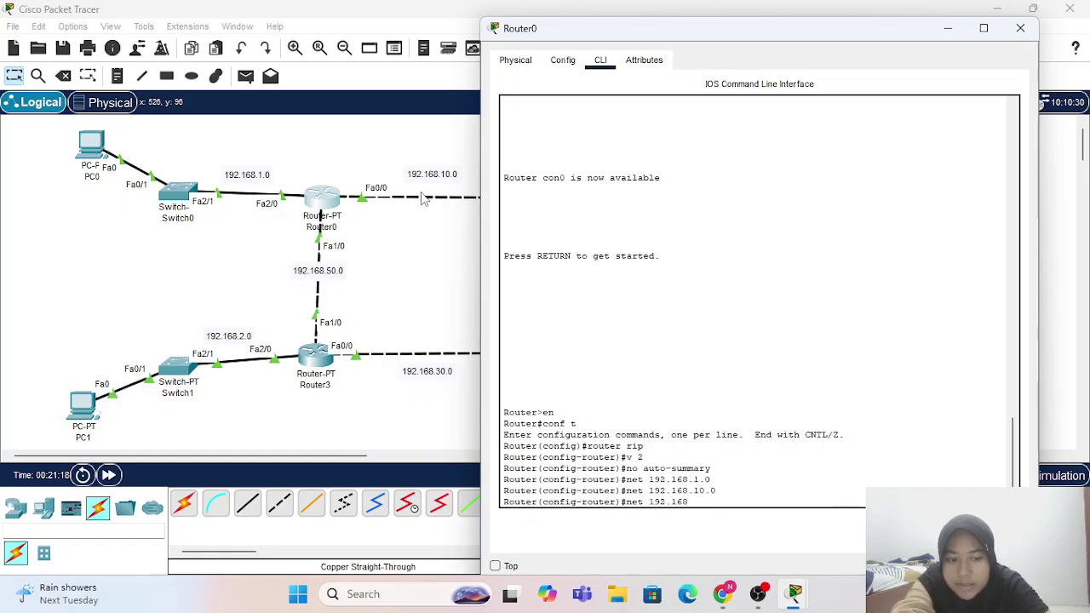
{"action": "type", "text": "."}
{"action": "type", "text": "5"}
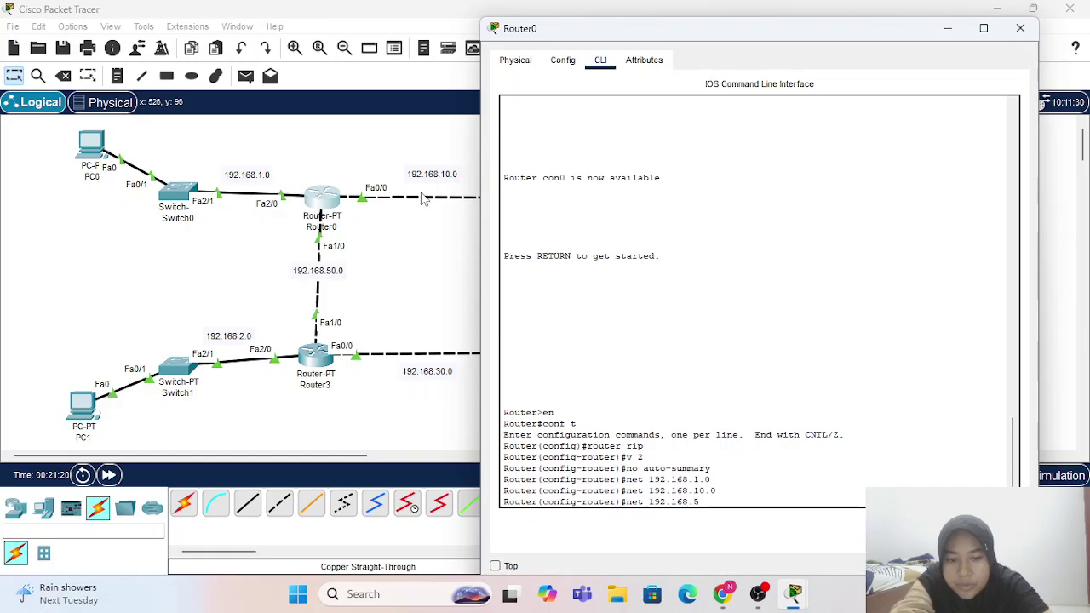
{"action": "type", "text": "0.0"}
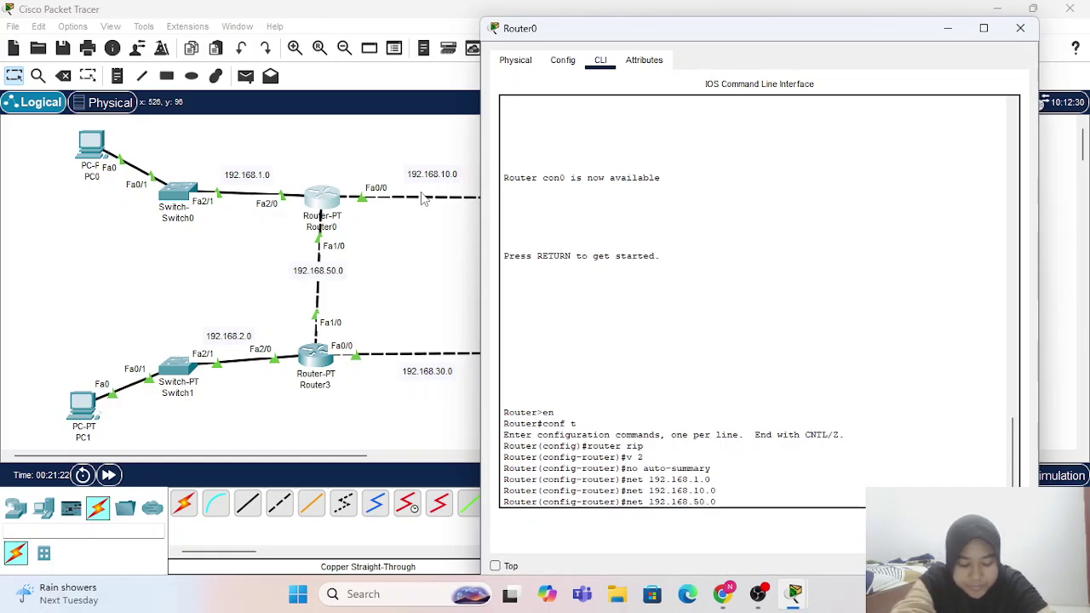
{"action": "key", "text": "Return"}
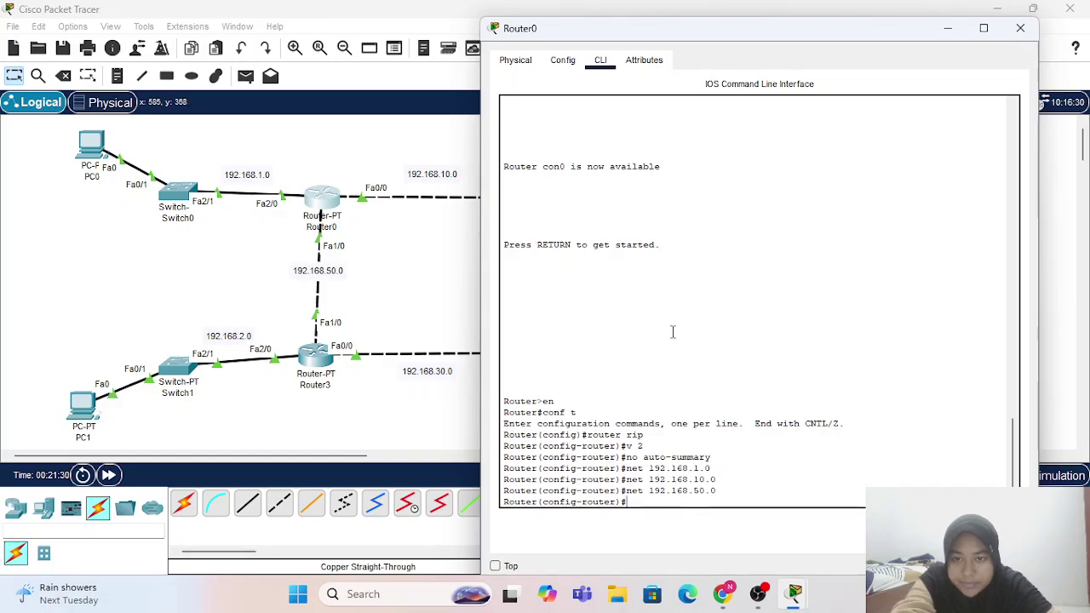
{"action": "left_click", "coordinate": [1020, 31]}
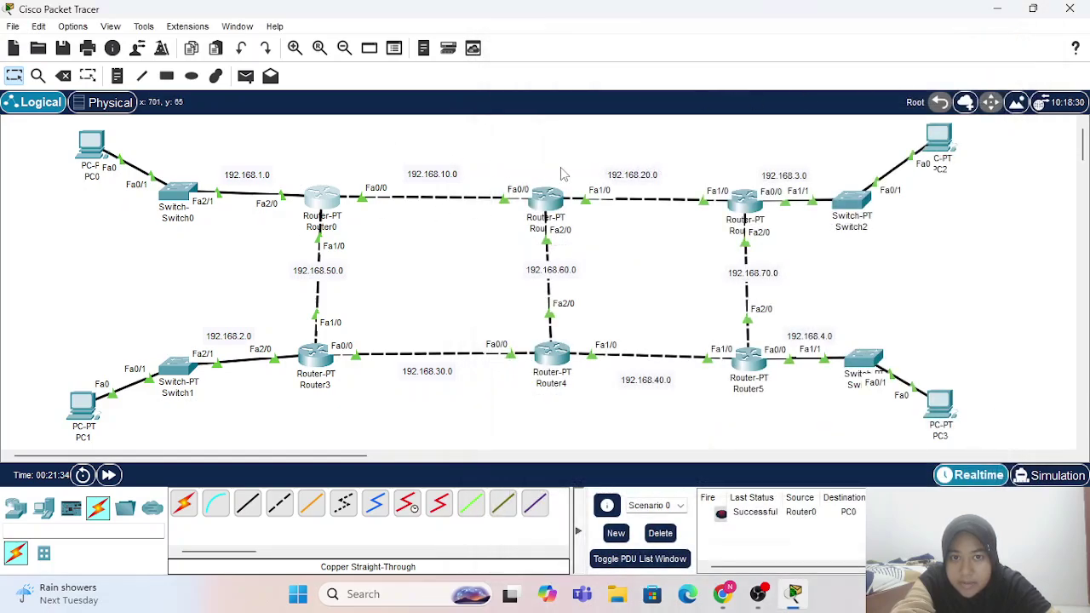
- Open Router1's RIP routing settings and add the network 192.168.10.0
{"action": "left_click", "coordinate": [545, 198]}
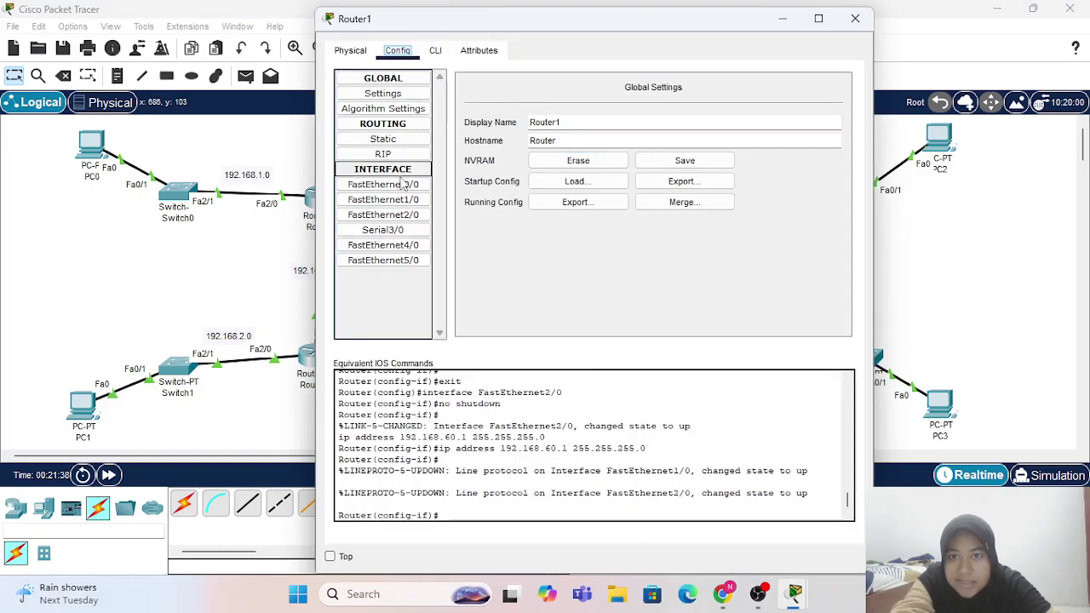
{"action": "left_click", "coordinate": [390, 154]}
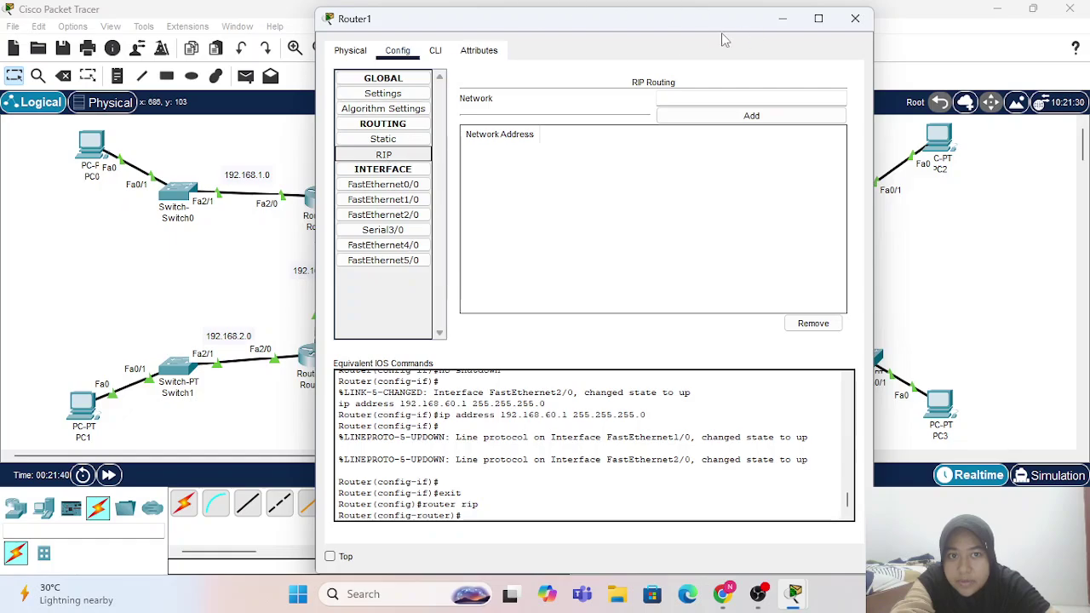
{"action": "left_click_drag", "start_coordinate": [638, 25], "coordinate": [656, 253]}
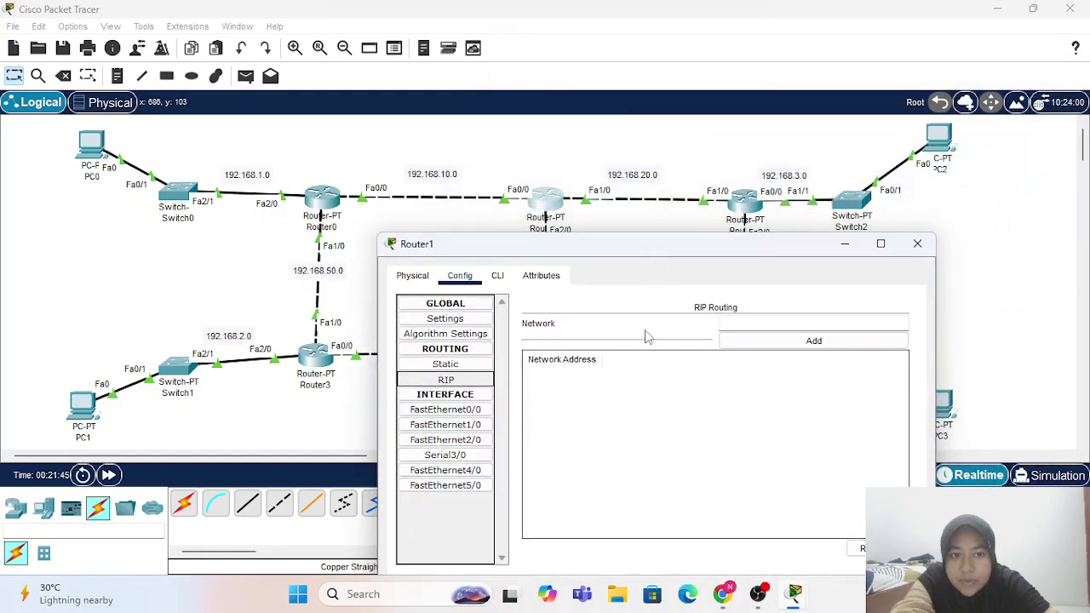
{"action": "left_click", "coordinate": [743, 322]}
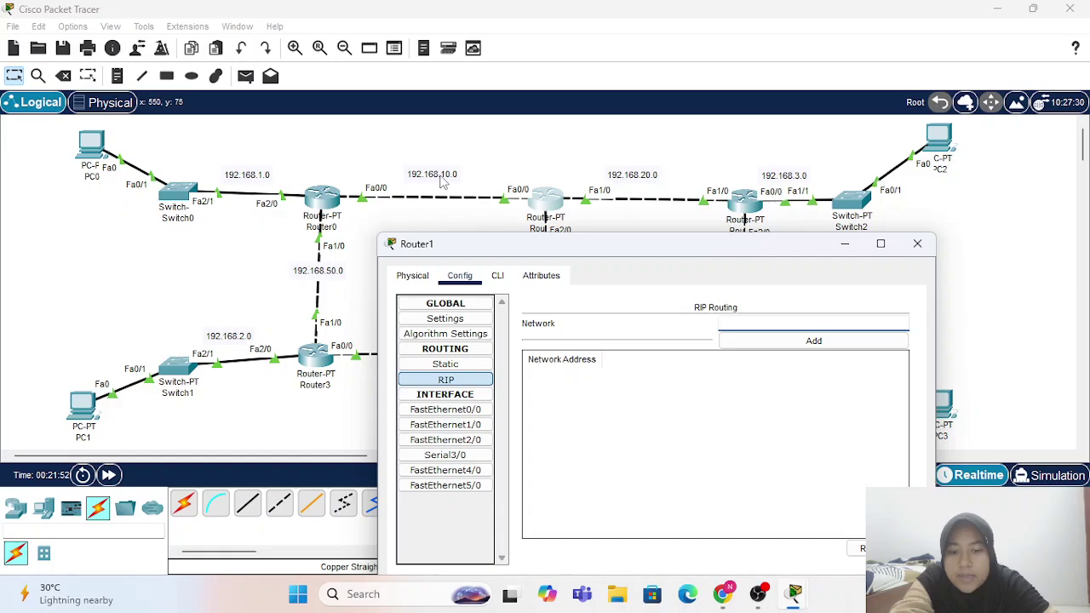
{"action": "type", "text": "92.168"}
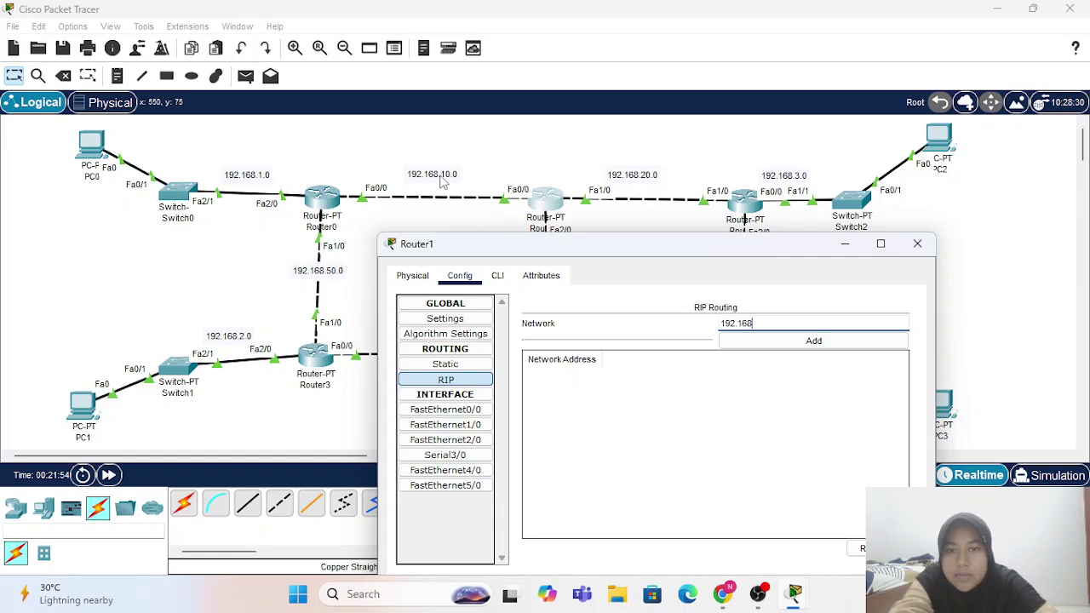
{"action": "type", "text": ".10.0"}
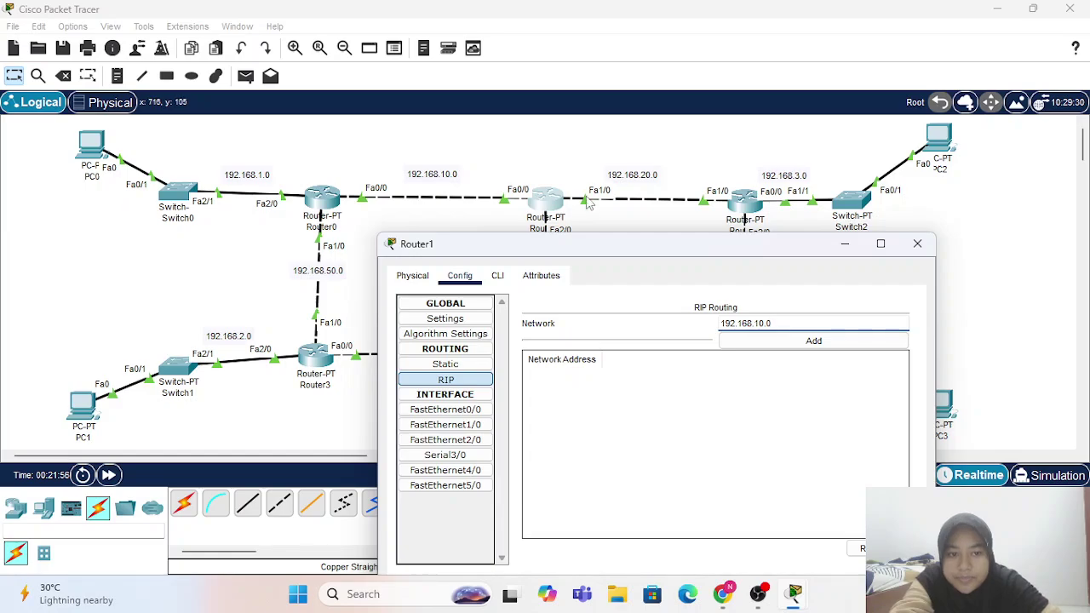
{"action": "left_click", "coordinate": [731, 344]}
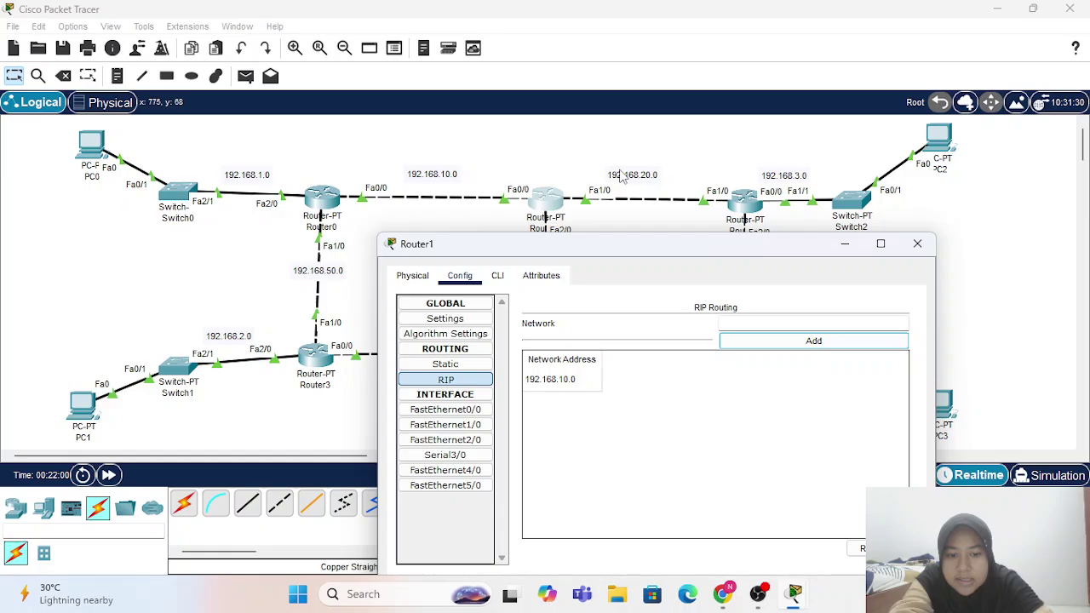
- Add the network 192.168.20.0 to Router1's RIP routing
{"action": "left_click", "coordinate": [762, 320]}
{"action": "type", "text": "192.168"}
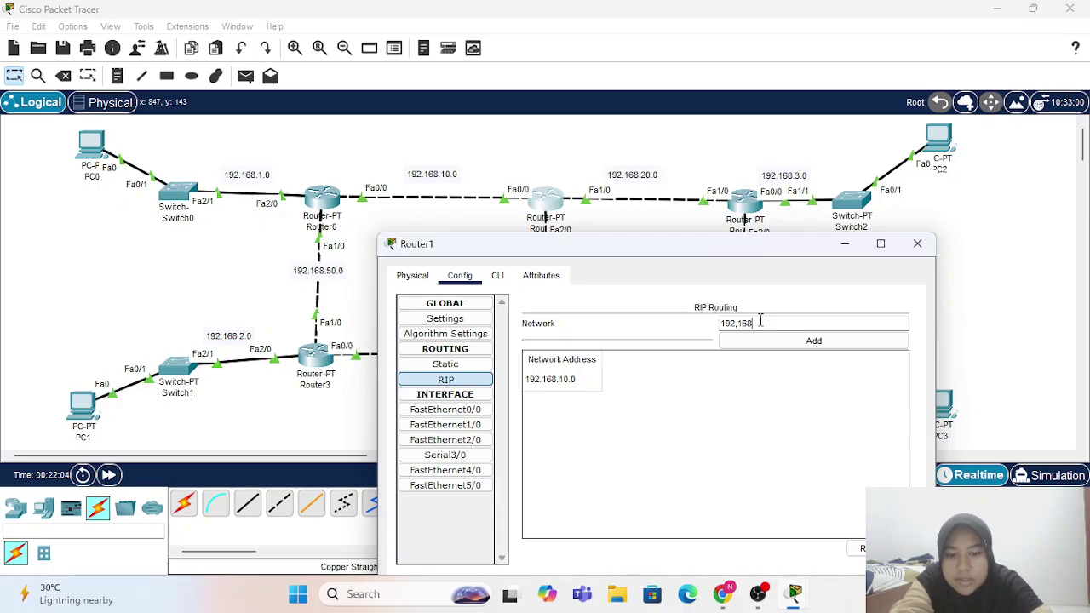
{"action": "key", "text": "BackSpace"}
{"action": "key", "text": "BackSpace"}
{"action": "key", "text": "BackSpace"}
{"action": "key", "text": "BackSpace"}
{"action": "key", "text": "BackSpace"}
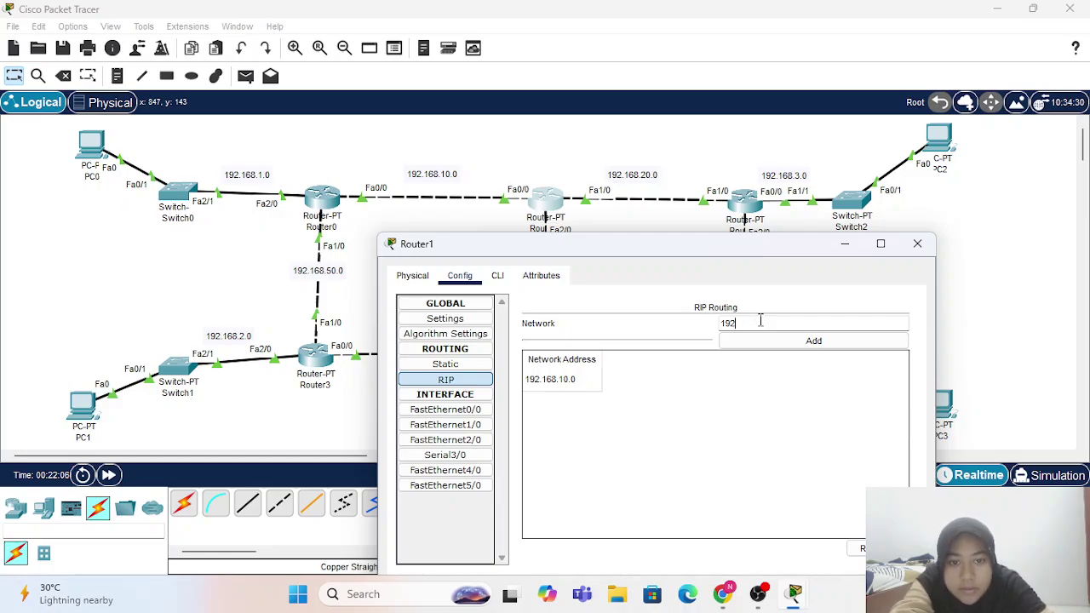
{"action": "type", "text": ".168"}
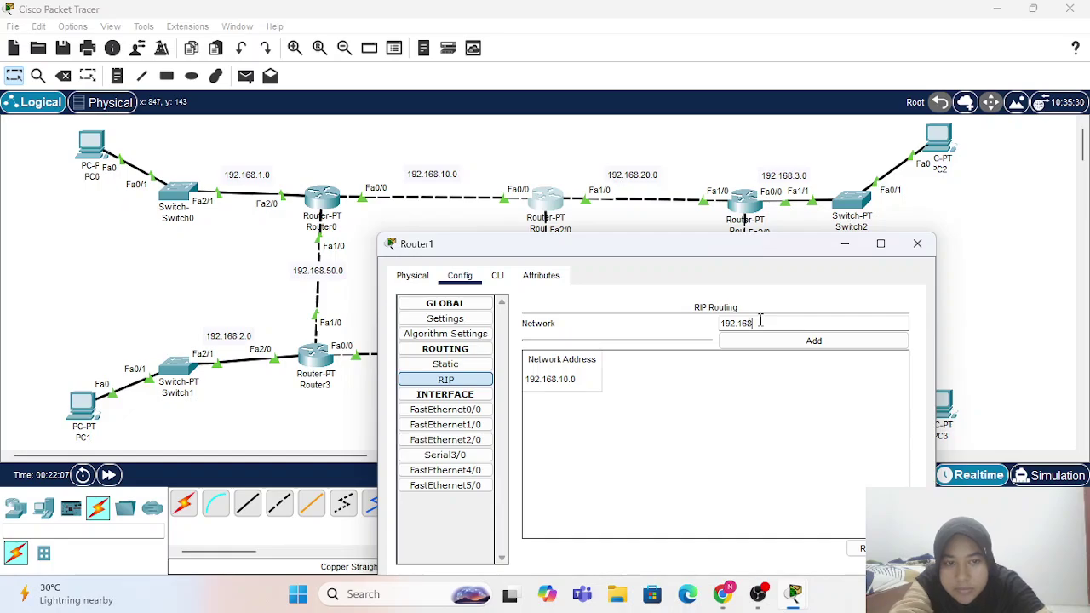
{"action": "type", "text": ".2"}
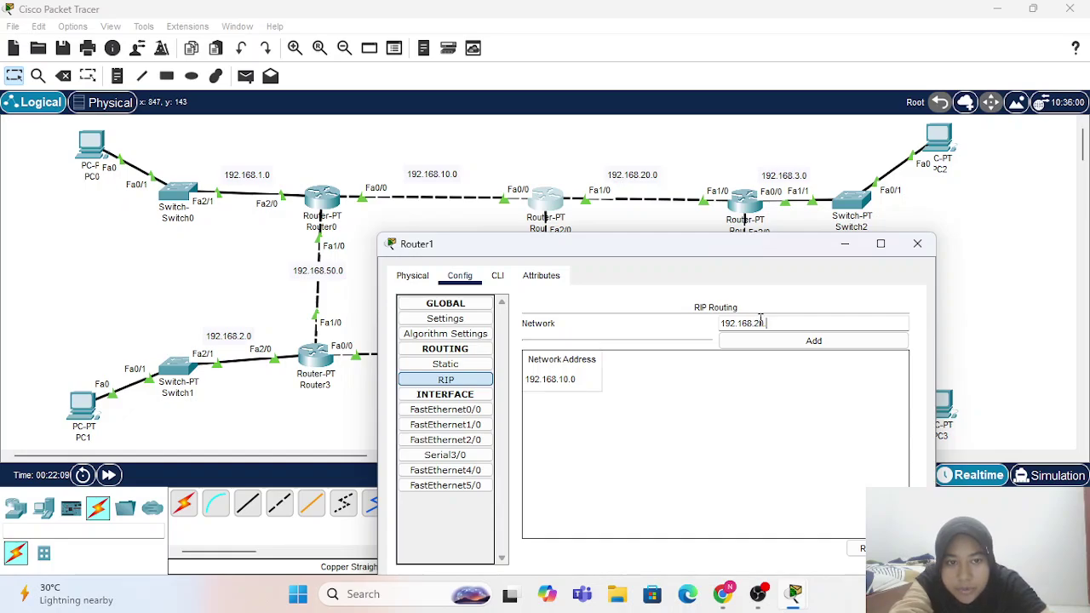
{"action": "type", "text": "0.0"}
{"action": "left_click", "coordinate": [791, 347]}
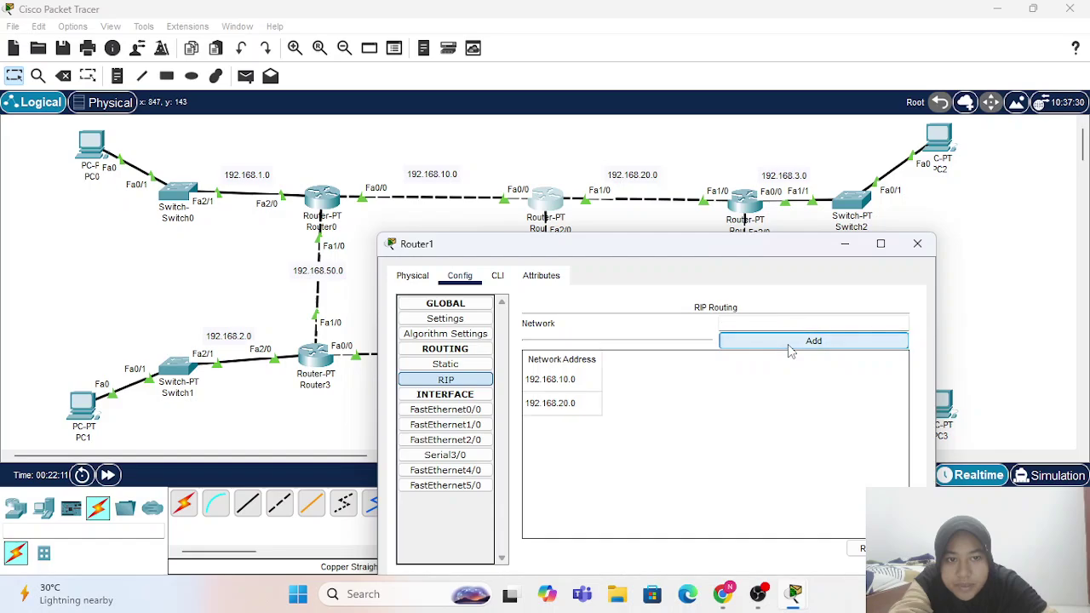
- Add the network 192.168.60.0 to Router1's RIP routing and close Router1's window
{"action": "left_click_drag", "start_coordinate": [686, 242], "coordinate": [588, 338]}
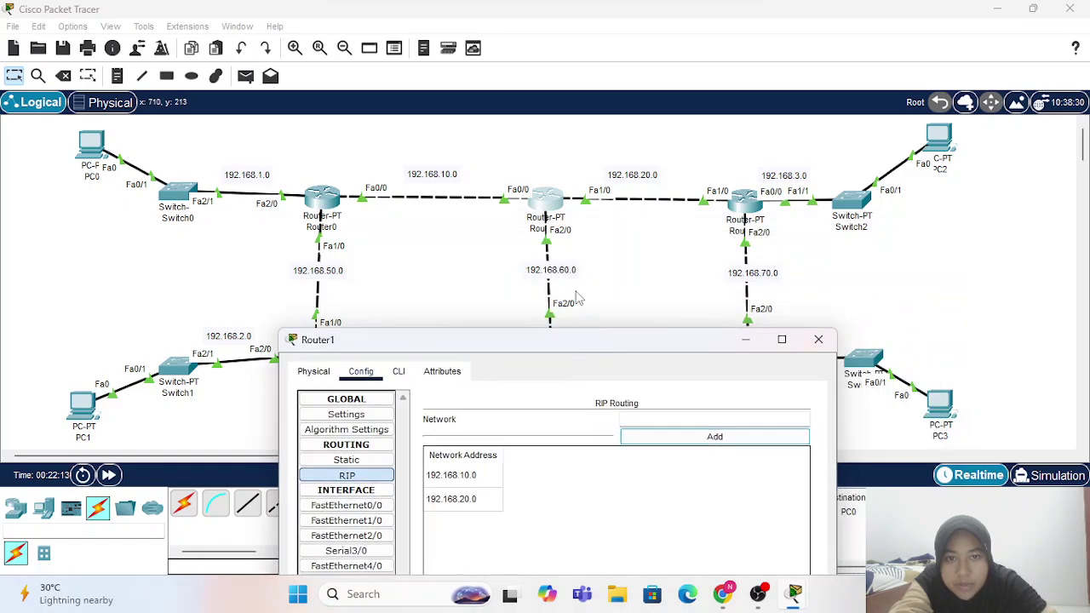
{"action": "left_click", "coordinate": [653, 420]}
{"action": "type", "text": "1"}
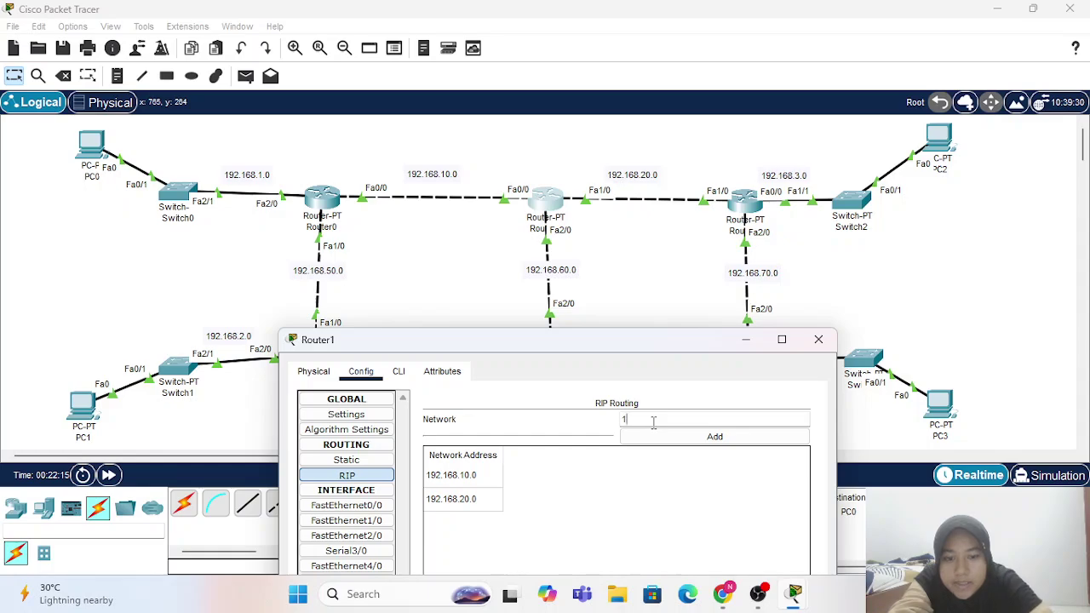
{"action": "type", "text": "92.168"}
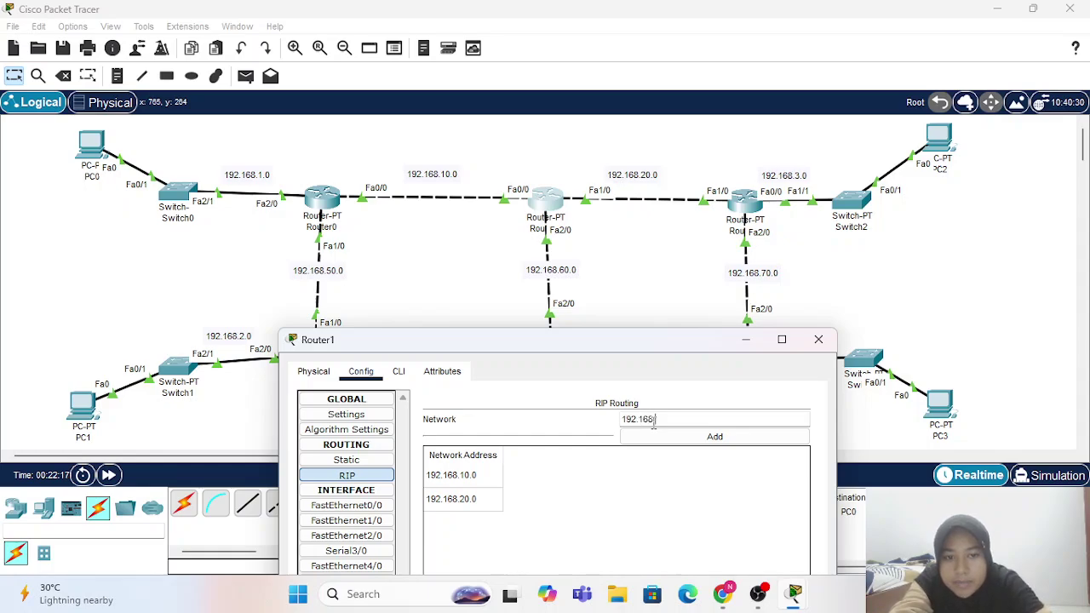
{"action": "type", "text": ".60.0"}
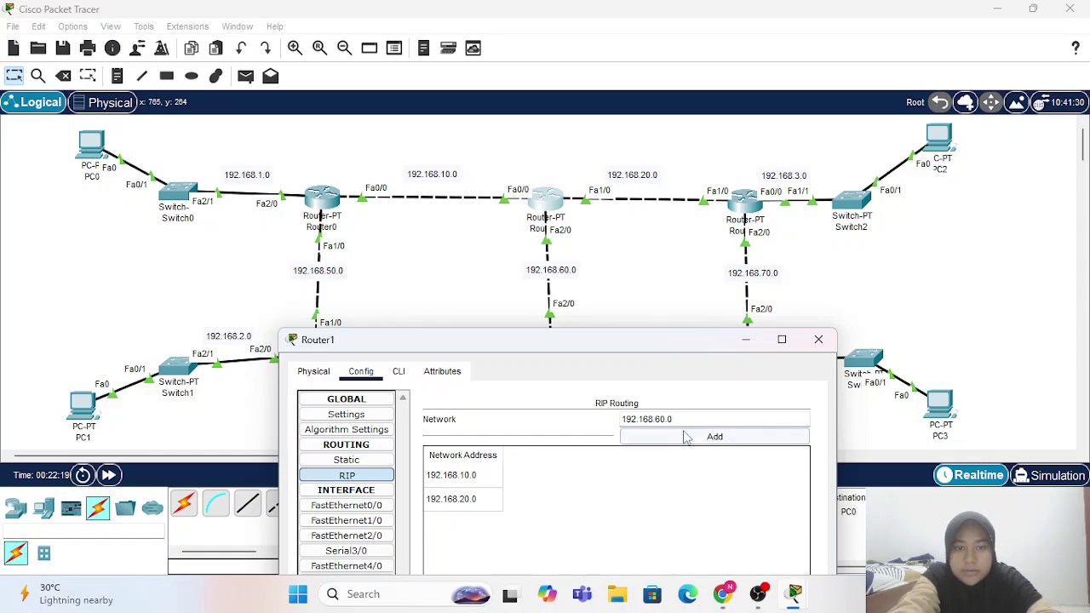
{"action": "left_click", "coordinate": [681, 436]}
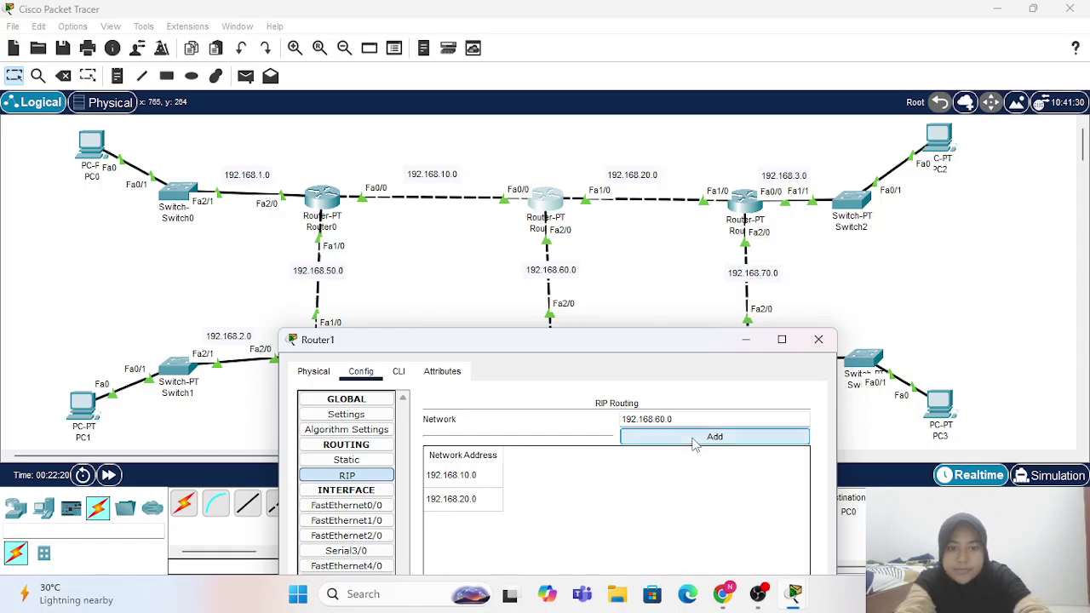
{"action": "left_click", "coordinate": [817, 339]}
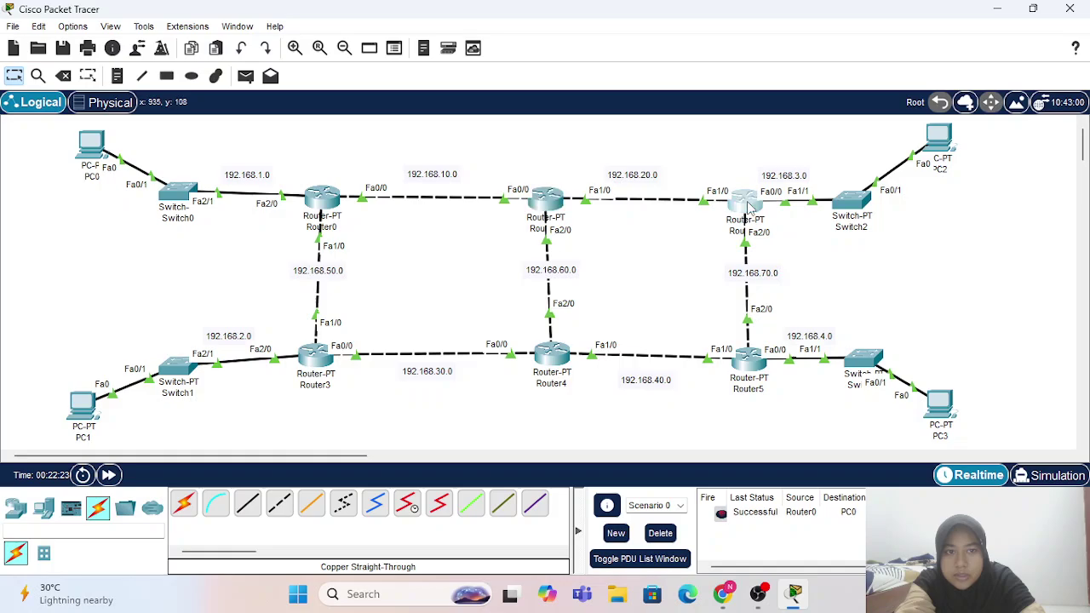
- Open Router2's command line, exit interface configuration, and start RIP configuration with router rip, setting version 2 with v 2
{"action": "left_click", "coordinate": [746, 198]}
{"action": "left_click", "coordinate": [438, 50]}
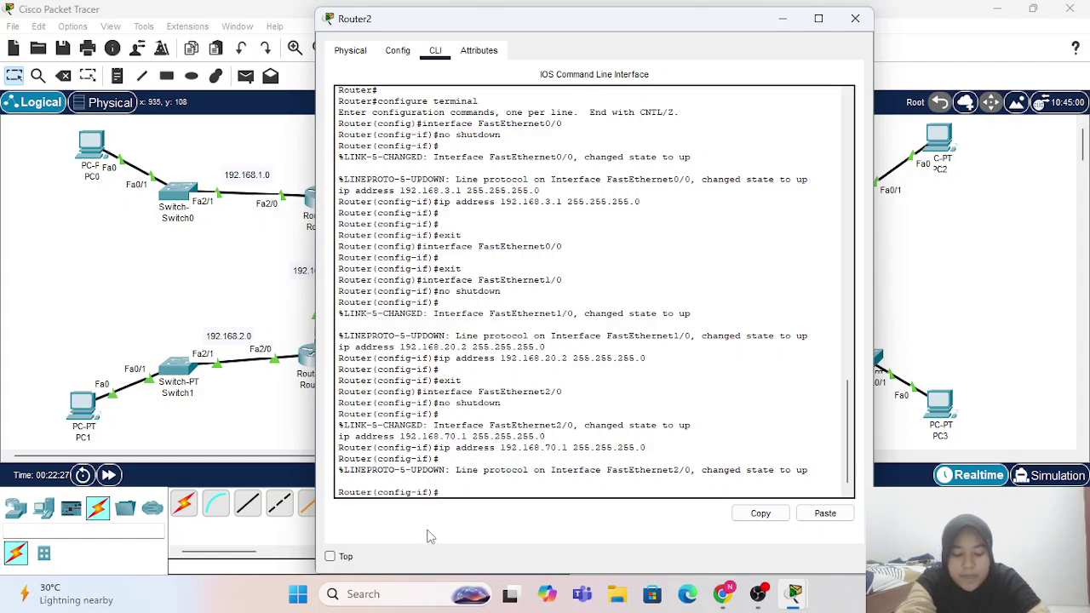
{"action": "type", "text": "ex"}
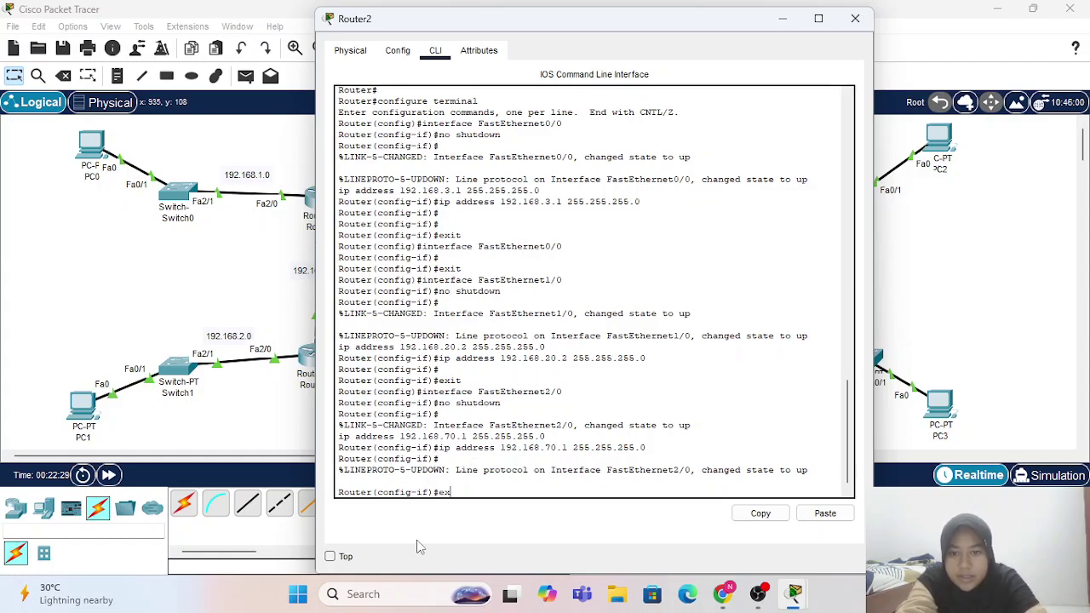
{"action": "key", "text": "Return"}
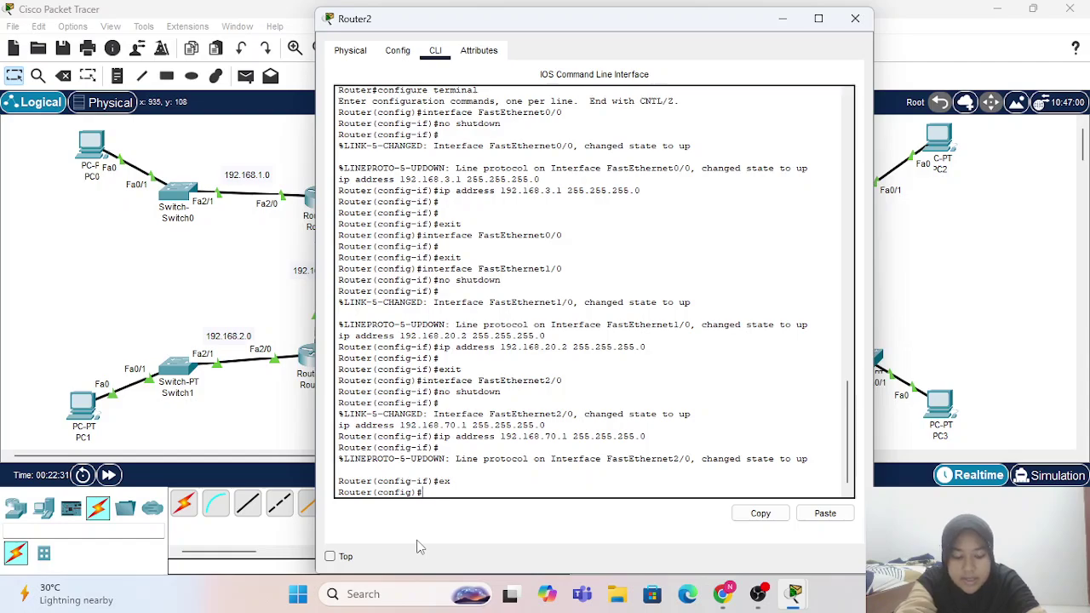
{"action": "type", "text": "rou"}
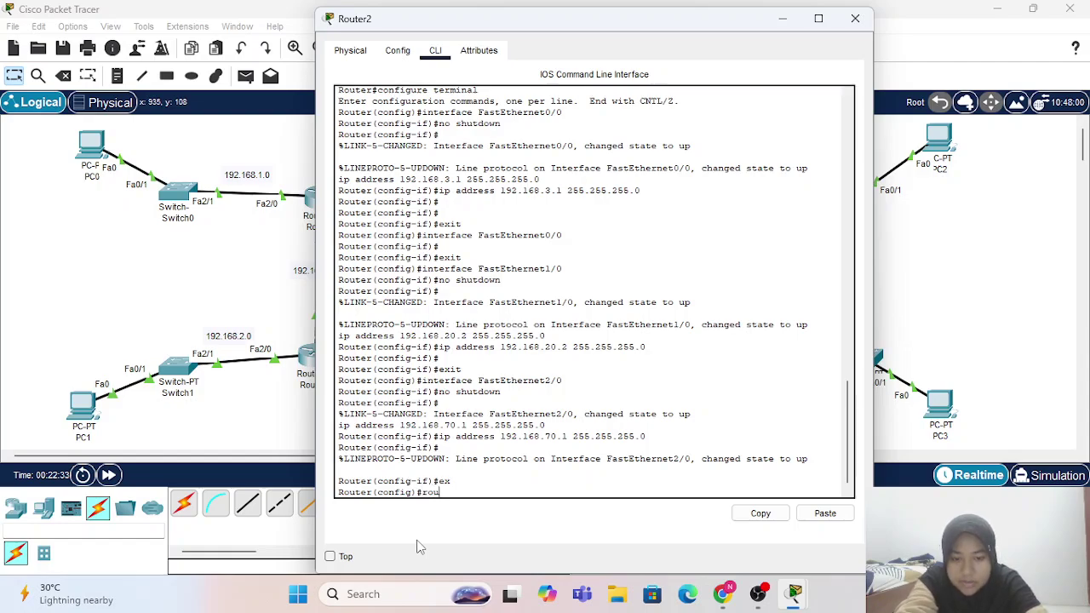
{"action": "type", "text": "ter rip"}
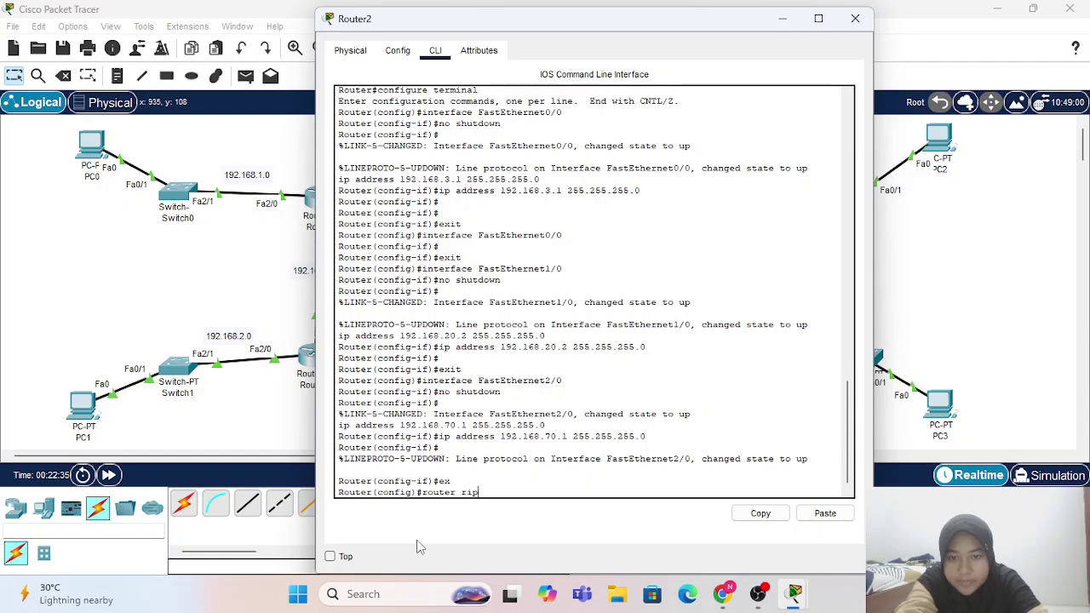
{"action": "key", "text": "Return"}
{"action": "type", "text": "v"}
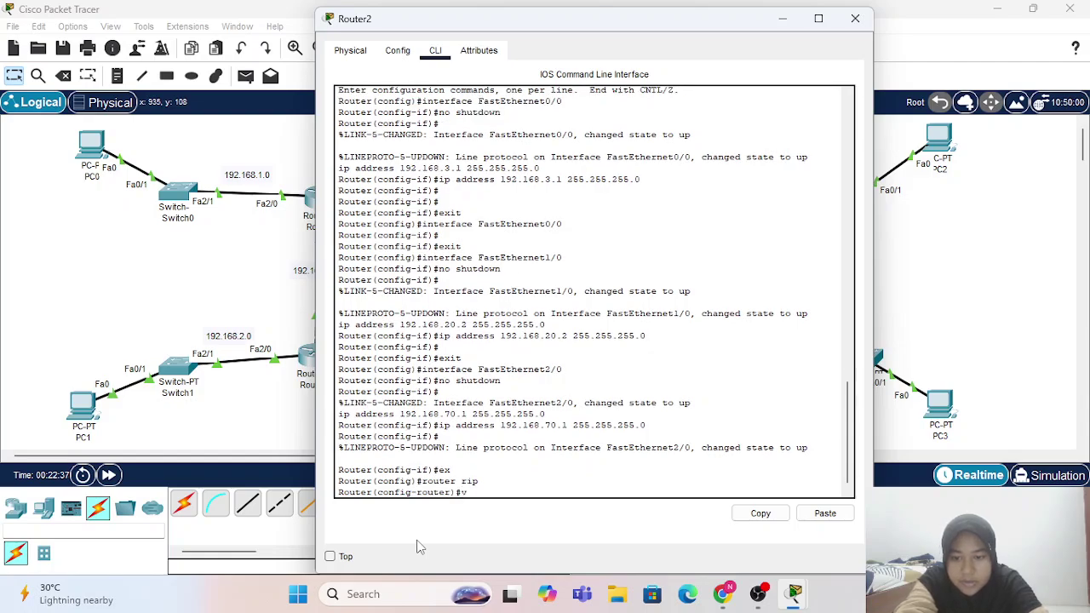
{"action": "type", "text": " 2"}
{"action": "key", "text": "Return"}
- Disable automatic route summarization in Router2's RIP configuration with the command no auto-summary
{"action": "type", "text": "nfig-router)#n"}
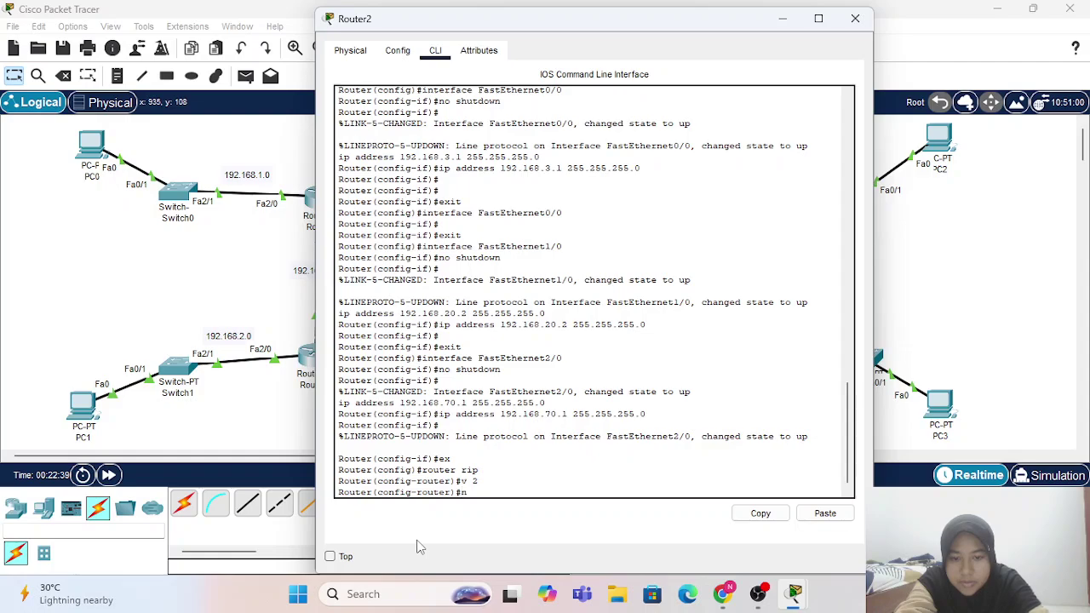
{"action": "type", "text": "o auto"}
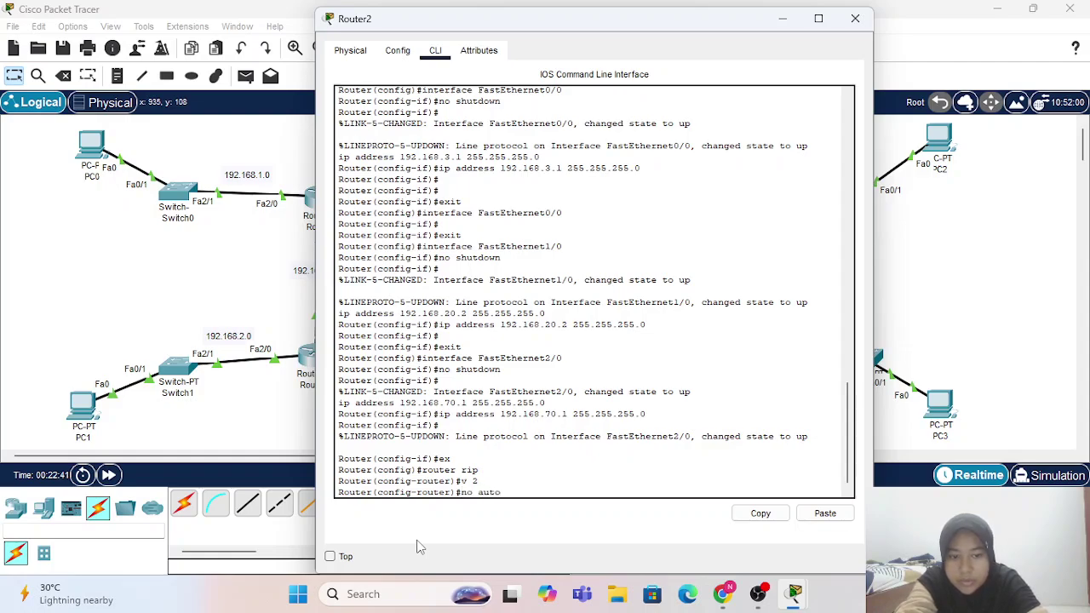
{"action": "type", "text": "-summary"}
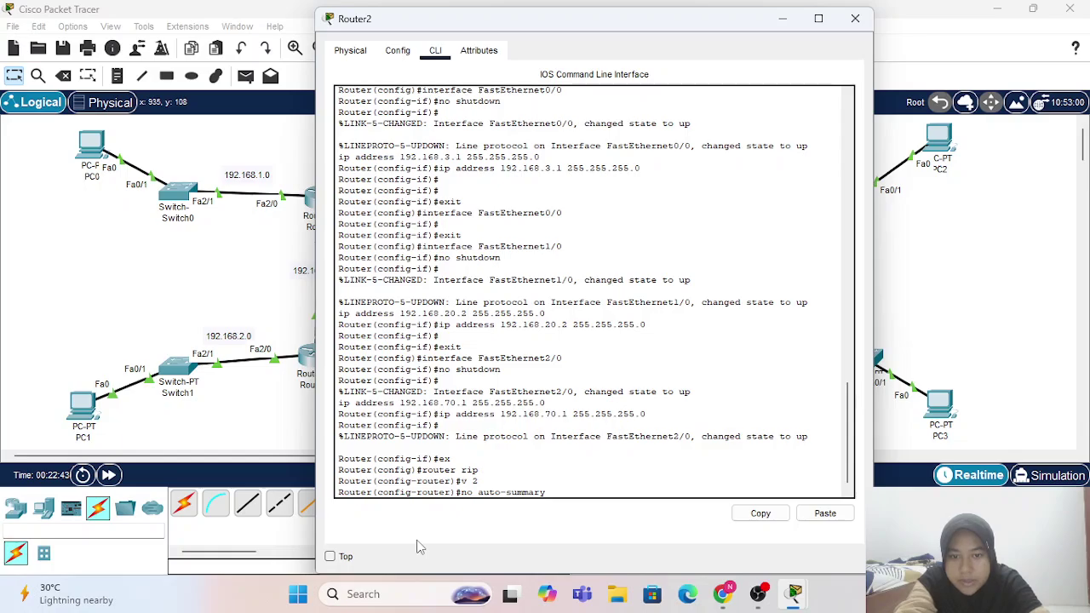
{"action": "key", "text": "Return"}
- Advertise the 192.168.20.0 network on Router2 with net 192.168.20.0, moving its window clear of the router's links in the topology
{"action": "type", "text": "net"}
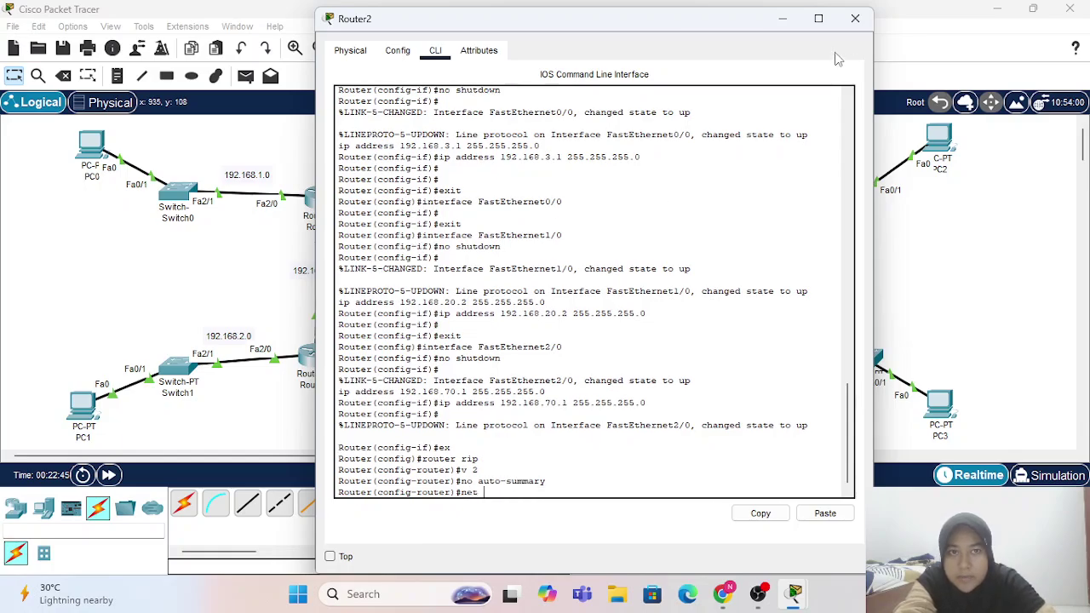
{"action": "left_click_drag", "start_coordinate": [643, 22], "coordinate": [671, 278]}
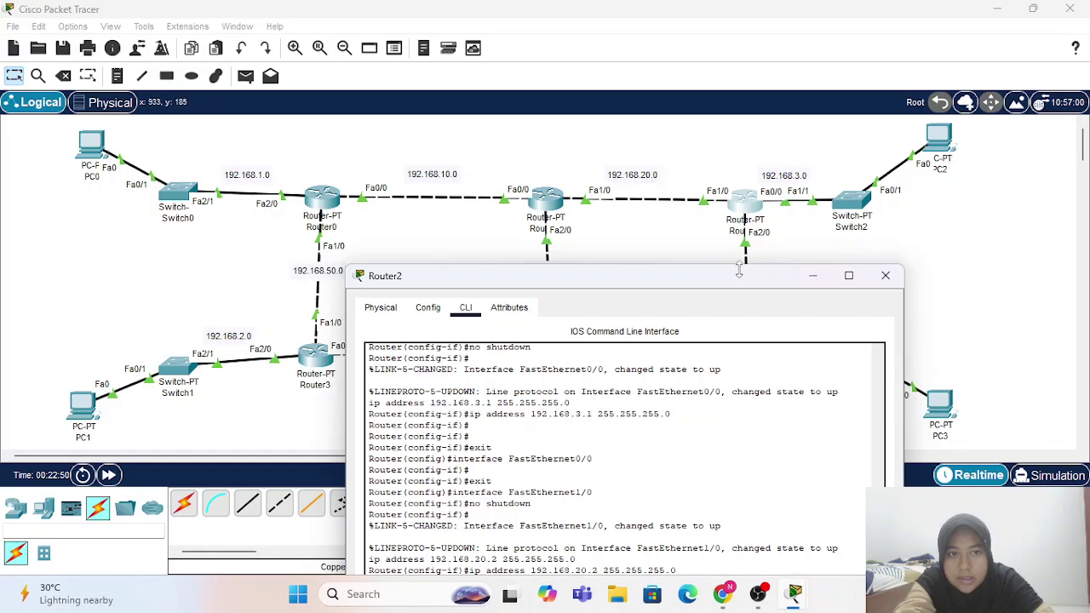
{"action": "left_click_drag", "start_coordinate": [739, 276], "coordinate": [428, 43]}
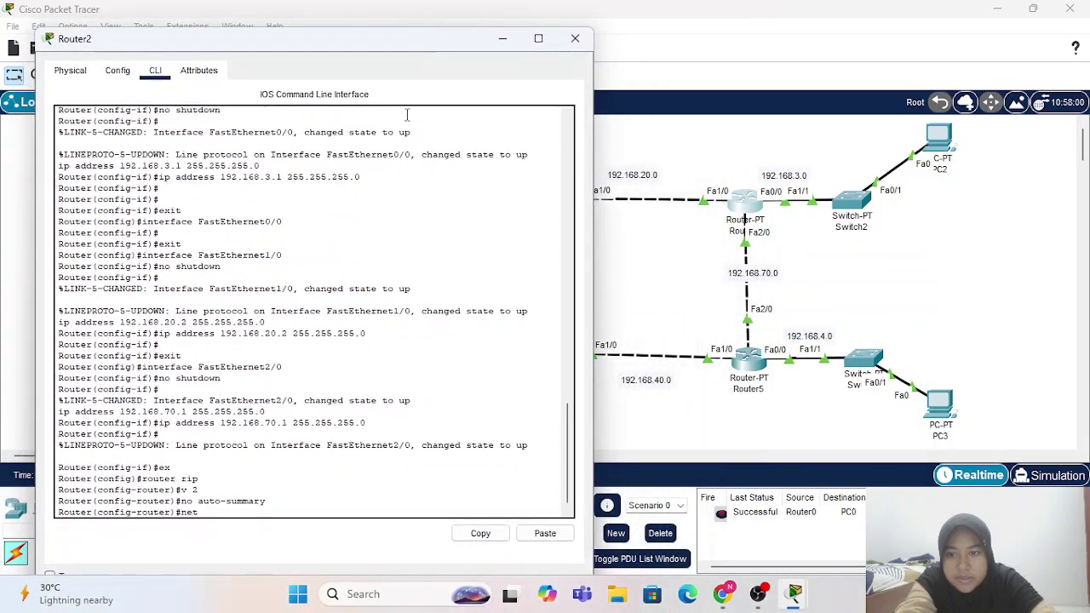
{"action": "type", "text": "192.168.20."}
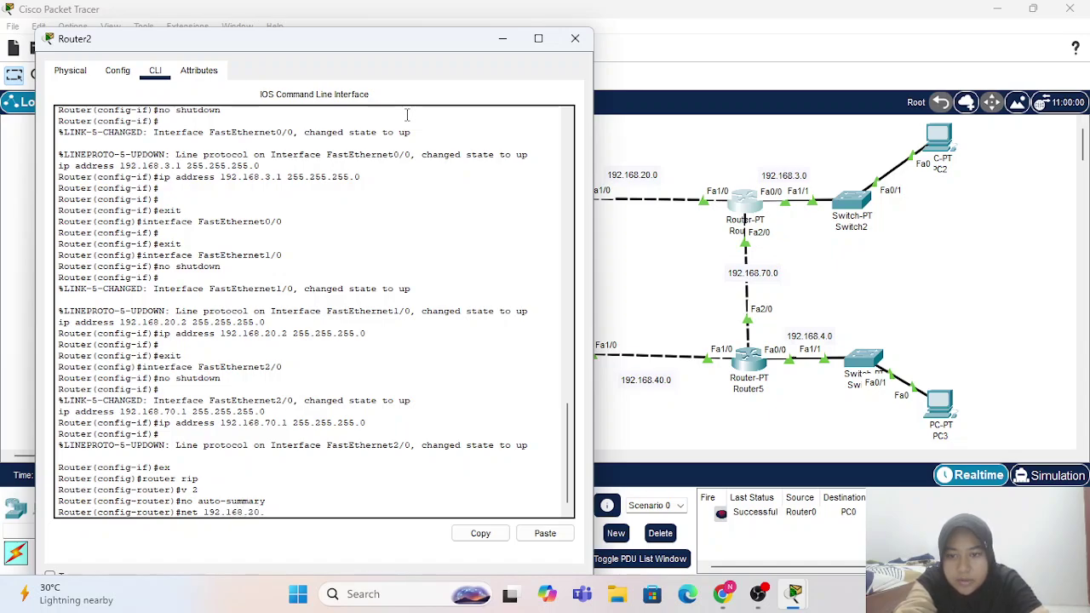
{"action": "type", "text": "0"}
{"action": "key", "text": "Return"}
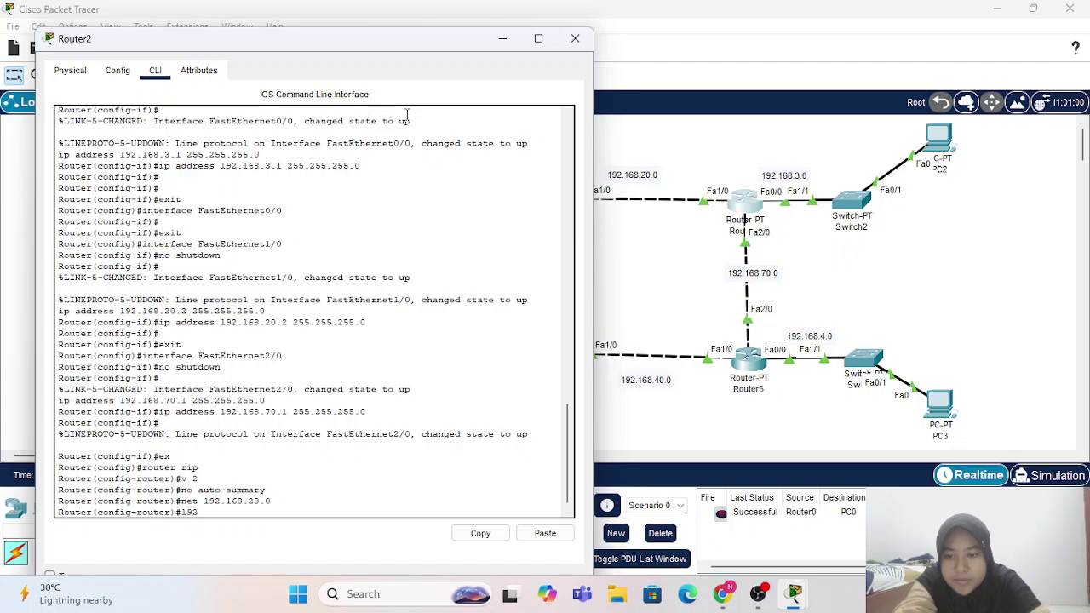
- Advertise the 192.168.3.0 network in Router2's RIP configuration with the command net 192.168.3.0
{"action": "type", "text": "ne"}
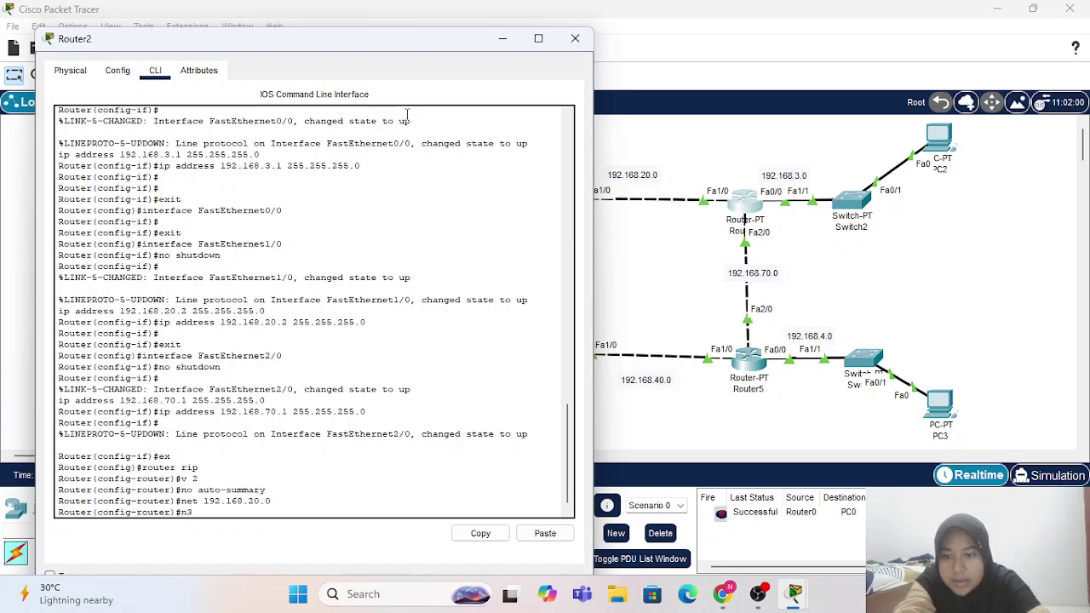
{"action": "type", "text": "t 192"}
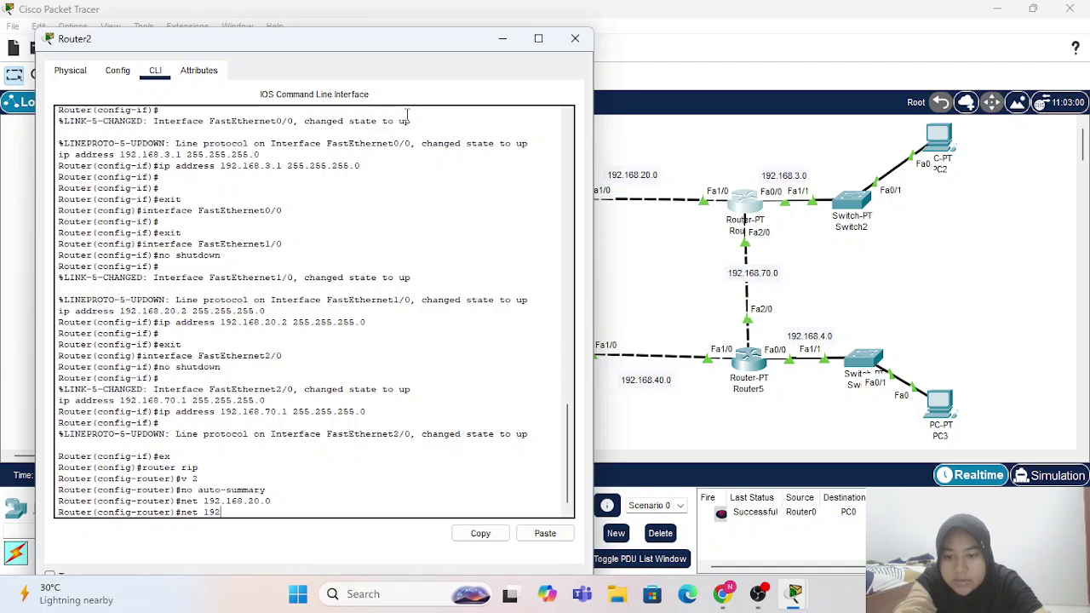
{"action": "type", "text": ".168"}
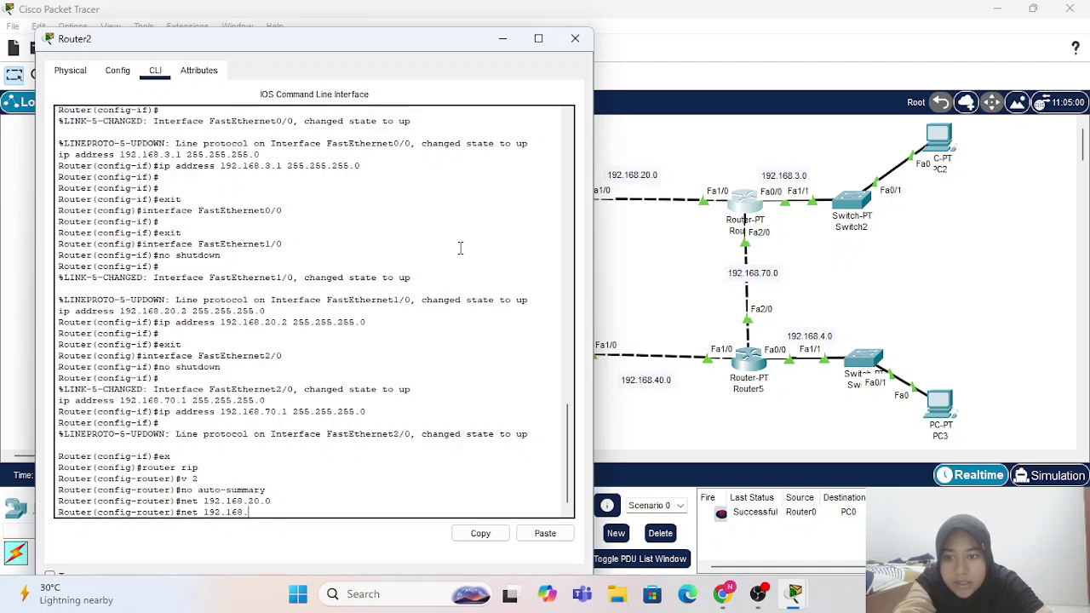
{"action": "type", "text": ".3.0"}
{"action": "key", "text": "Return"}
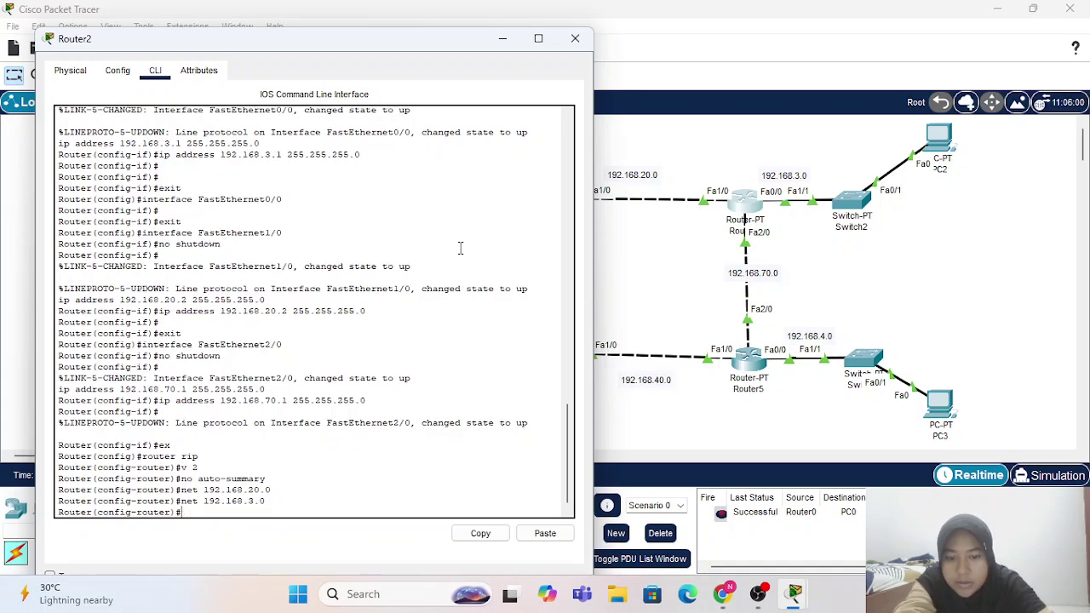
- Advertise the 192.168.70.0 network in Router2's RIP configuration with the command net 192.168.70.0, and close Router2's window
{"action": "type", "text": "net 192."}
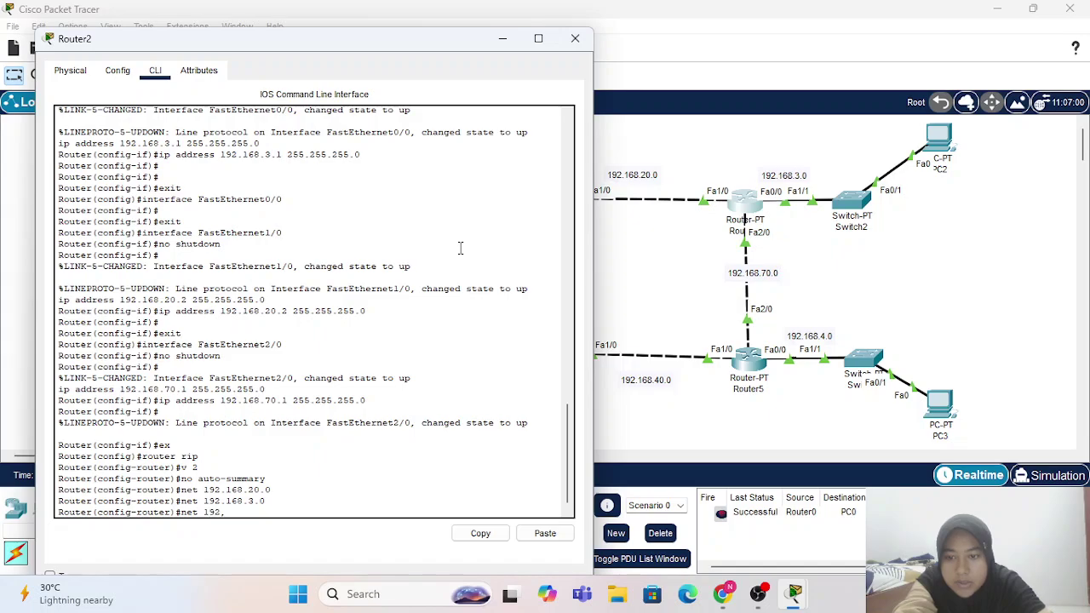
{"action": "type", "text": "168.70.0"}
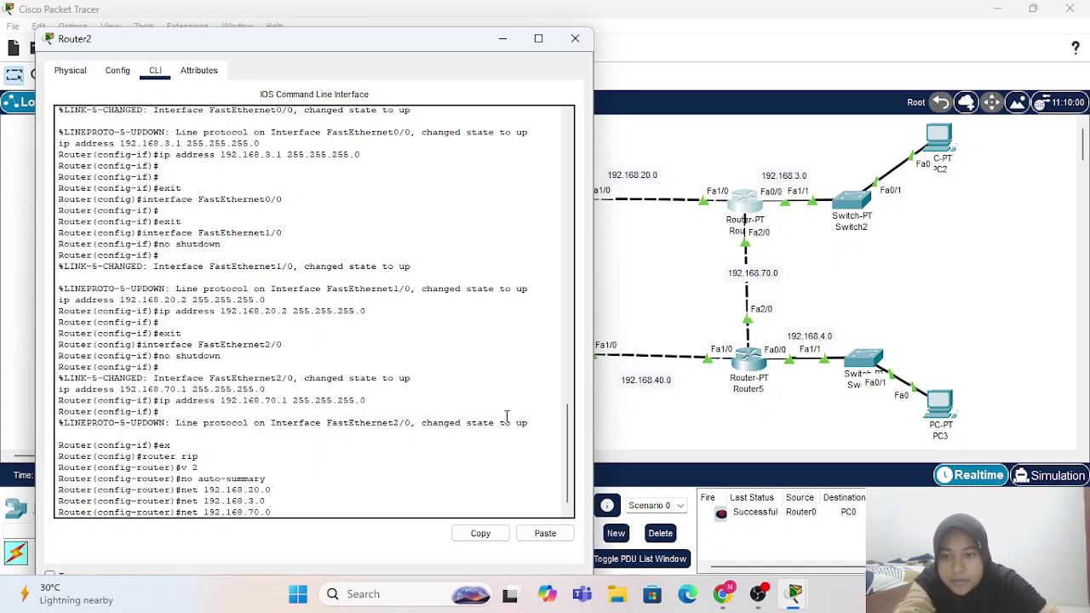
{"action": "key", "text": "Return"}
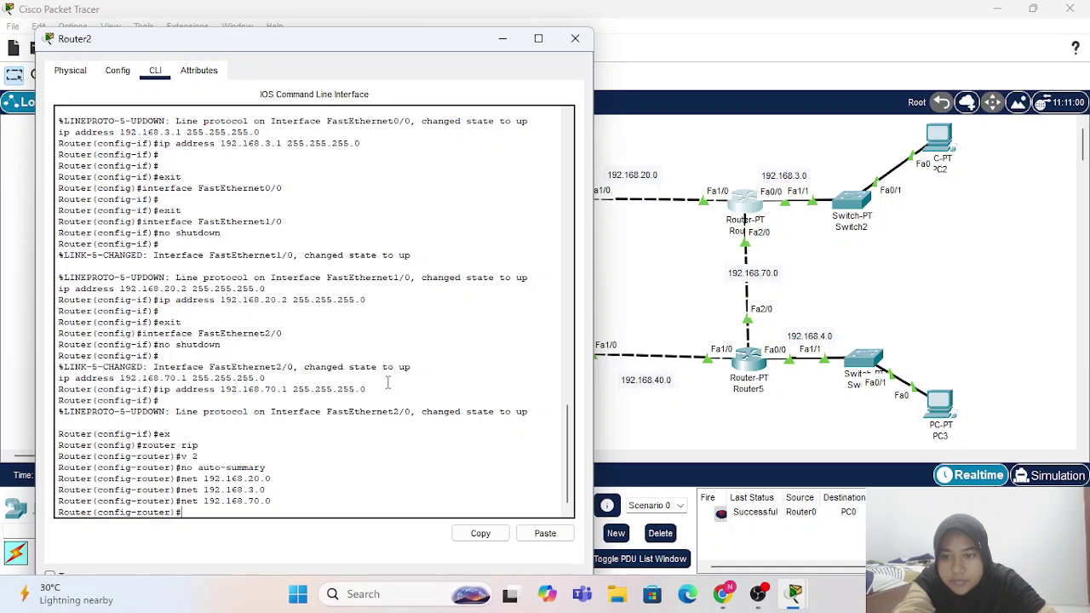
{"action": "left_click", "coordinate": [575, 38]}
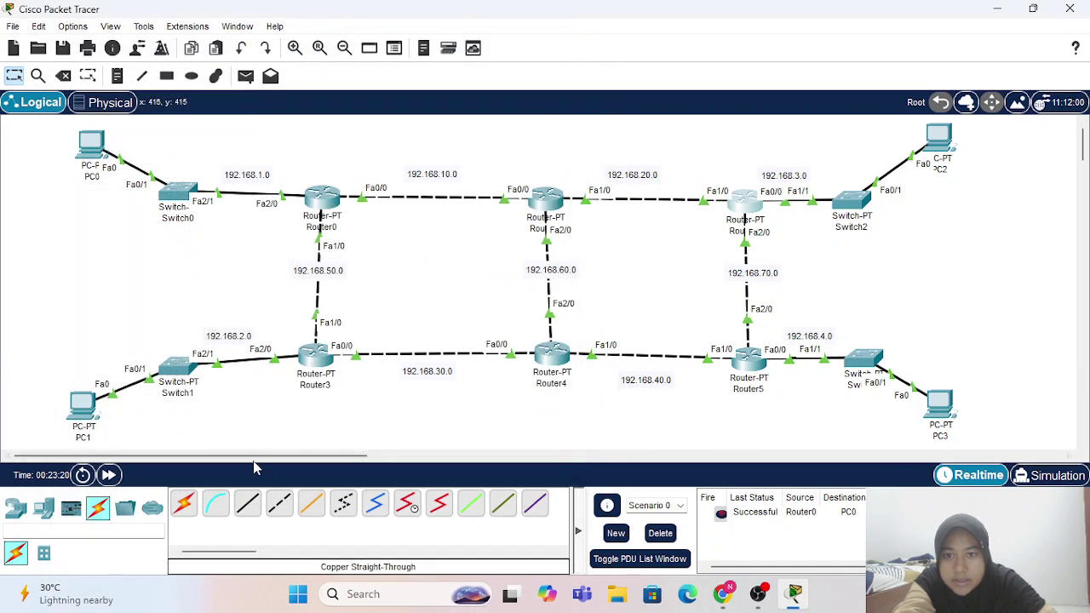
- Open Router3's command line, exit interface configuration, and start RIP configuration with router rip, setting version 2 with v 2
{"action": "left_click", "coordinate": [315, 353]}
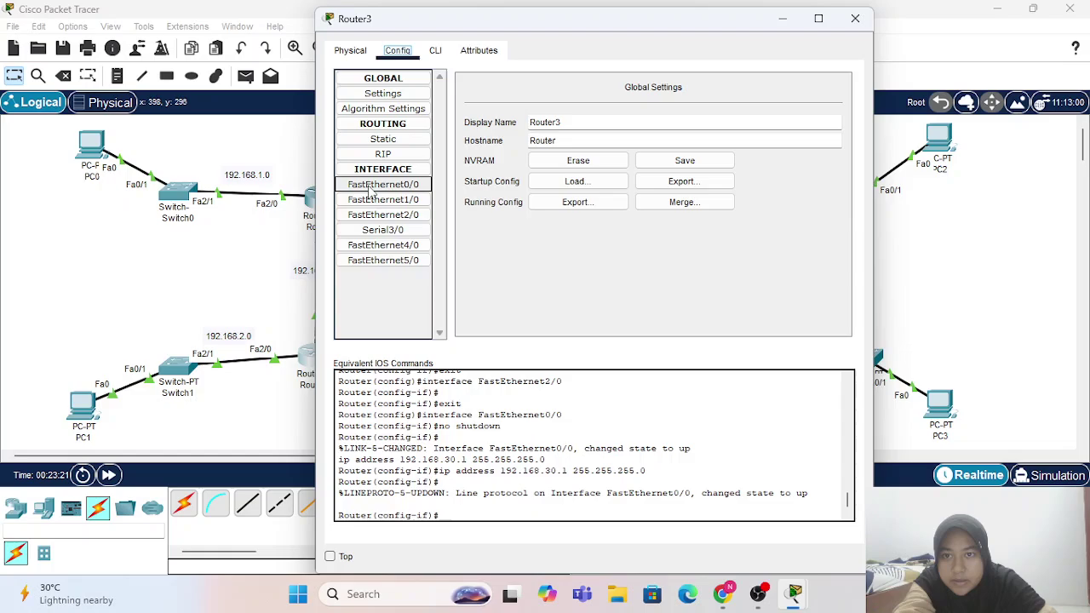
{"action": "left_click", "coordinate": [435, 51]}
{"action": "left_click_drag", "start_coordinate": [594, 23], "coordinate": [671, 21]}
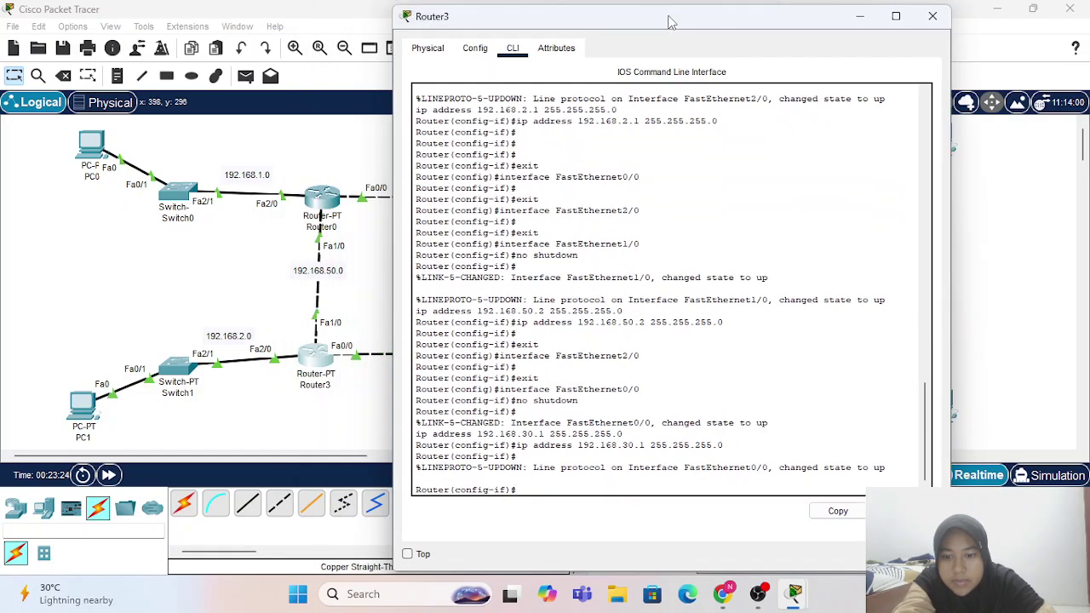
{"action": "type", "text": "ex"}
{"action": "key", "text": "Return"}
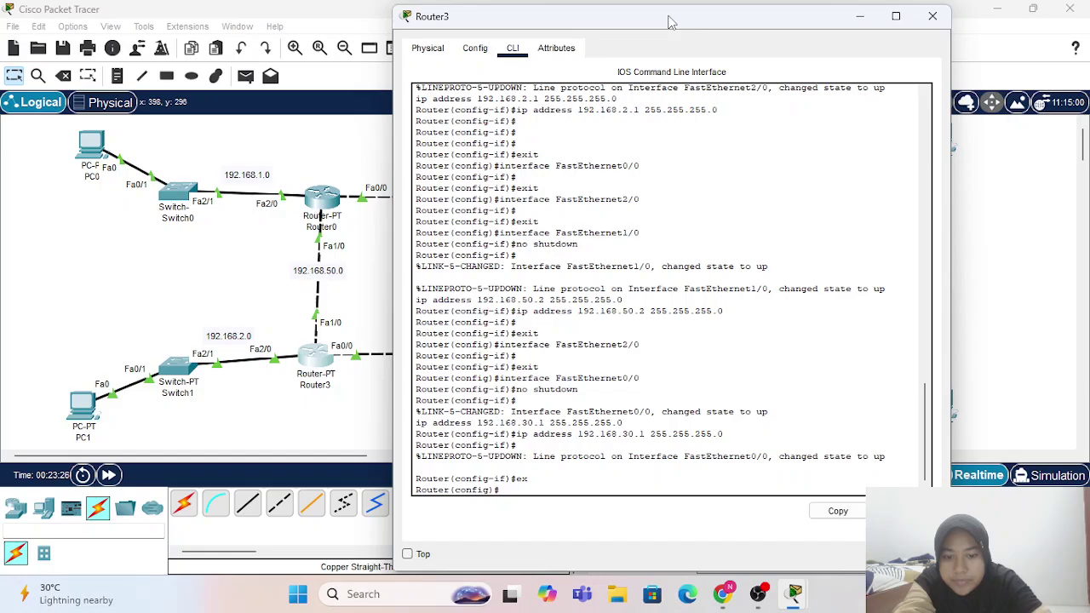
{"action": "type", "text": "rouer"}
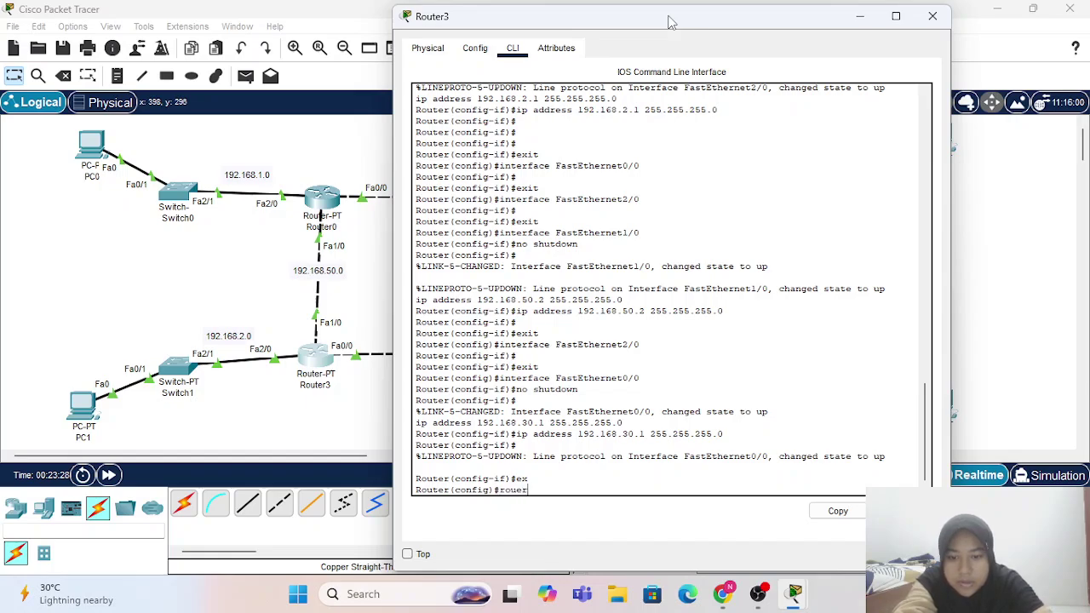
{"action": "key", "text": "BackSpace"}
{"action": "key", "text": "BackSpace"}
{"action": "type", "text": "ter rip"}
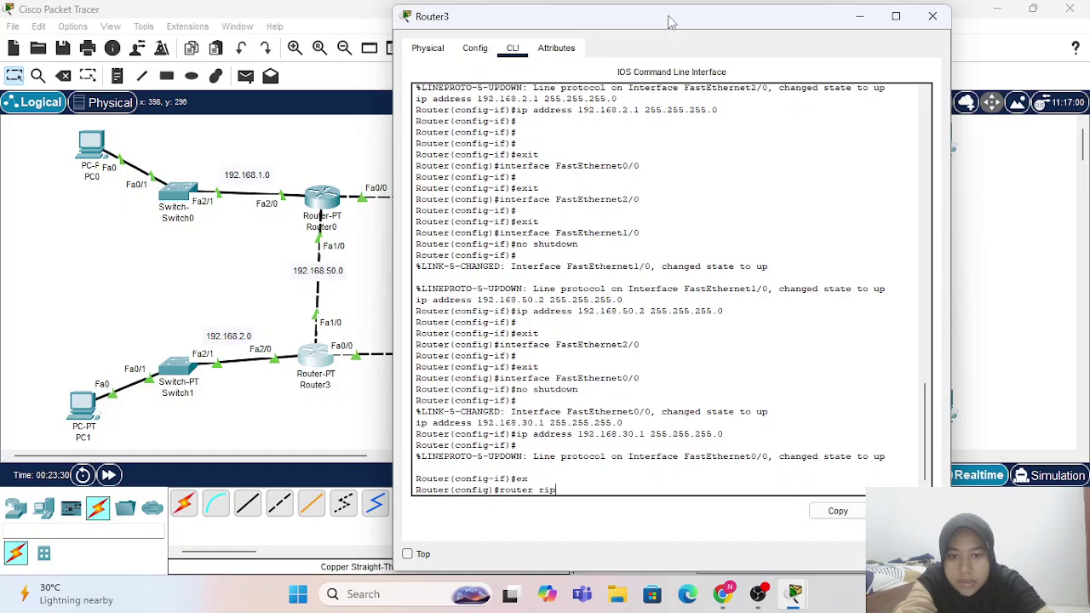
{"action": "key", "text": "Return"}
{"action": "type", "text": "v 2"}
{"action": "key", "text": "Return"}
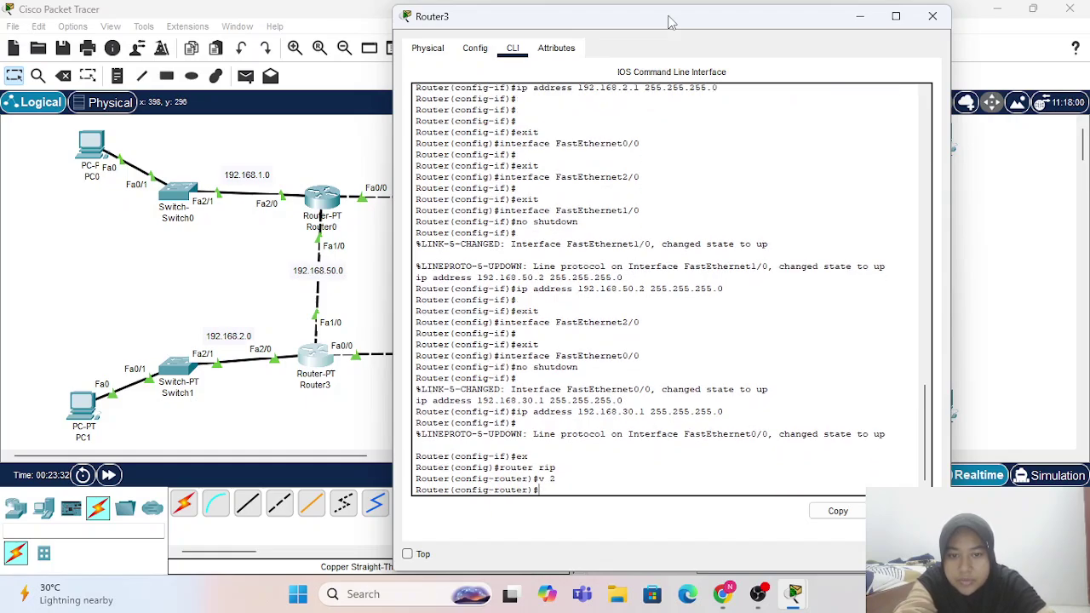
- Disable automatic route summarization in Router3's RIP configuration with the command no auto-summary
{"action": "type", "text": "no auto"}
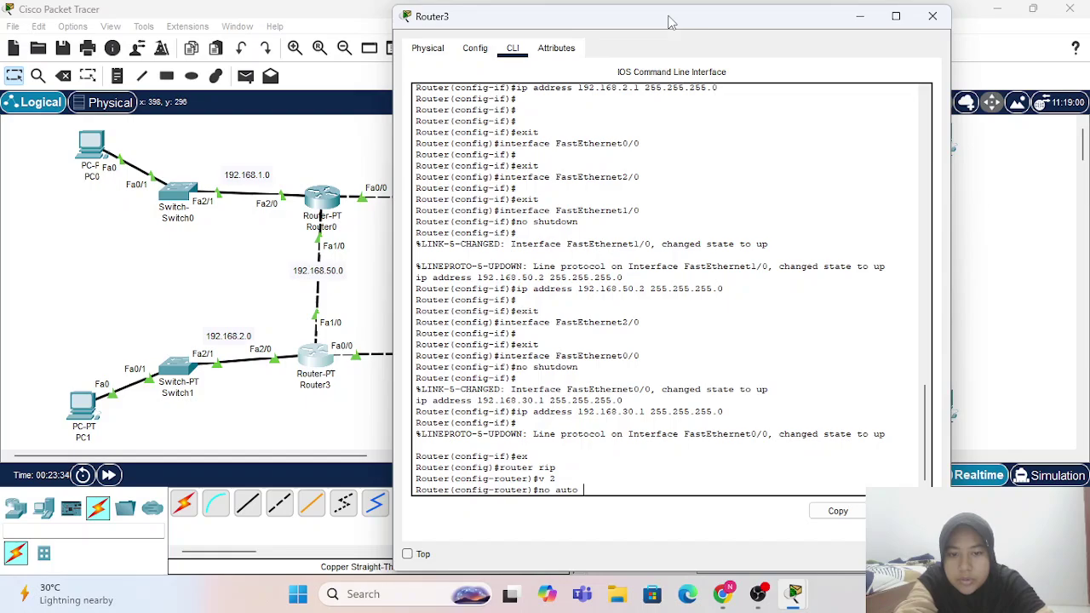
{"action": "type", "text": "-summa"}
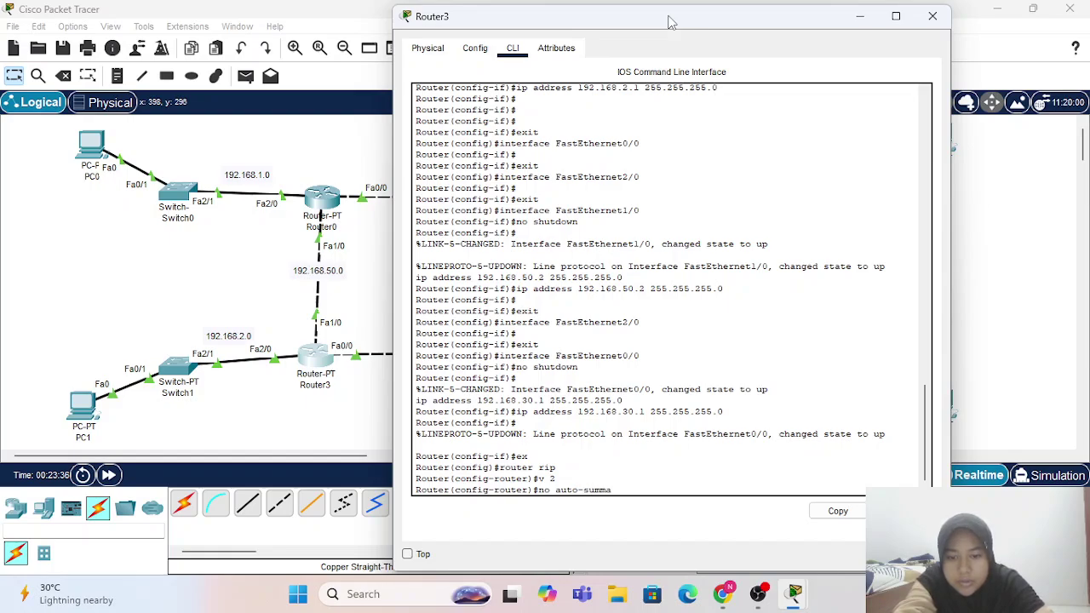
{"action": "type", "text": "ry"}
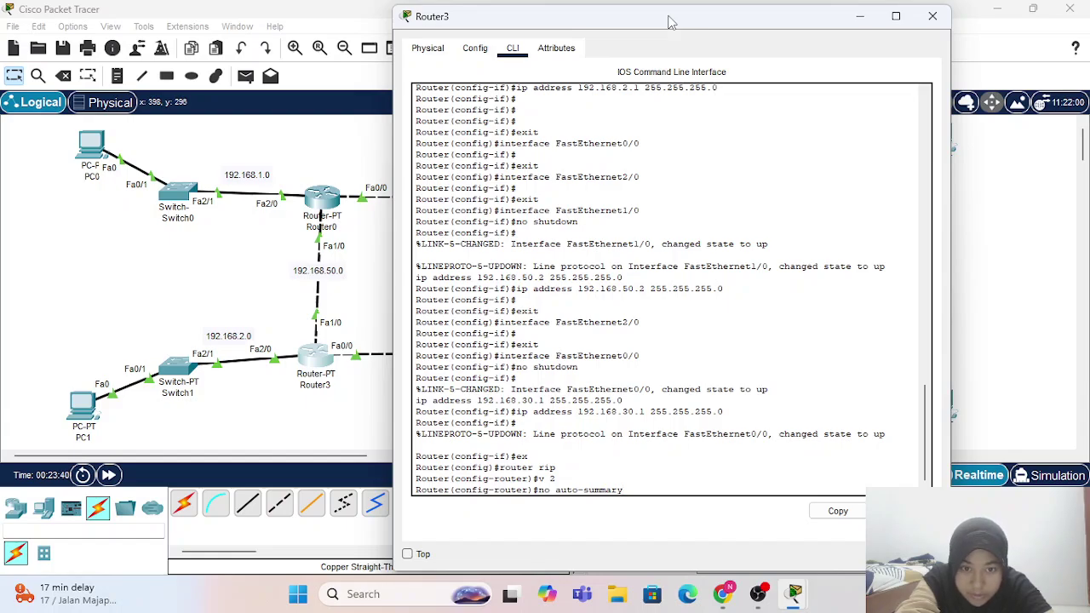
{"action": "key", "text": "Return"}
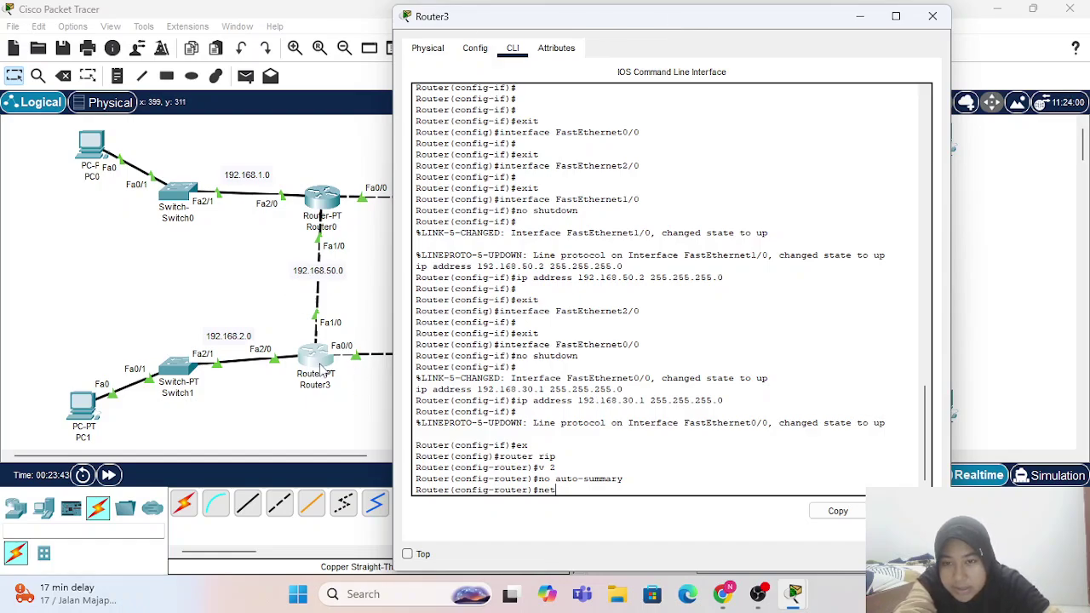
- Advertise the 192.168.2.0 network in Router3's RIP configuration with the command net 192.168.2.0
{"action": "type", "text": "net 1"}
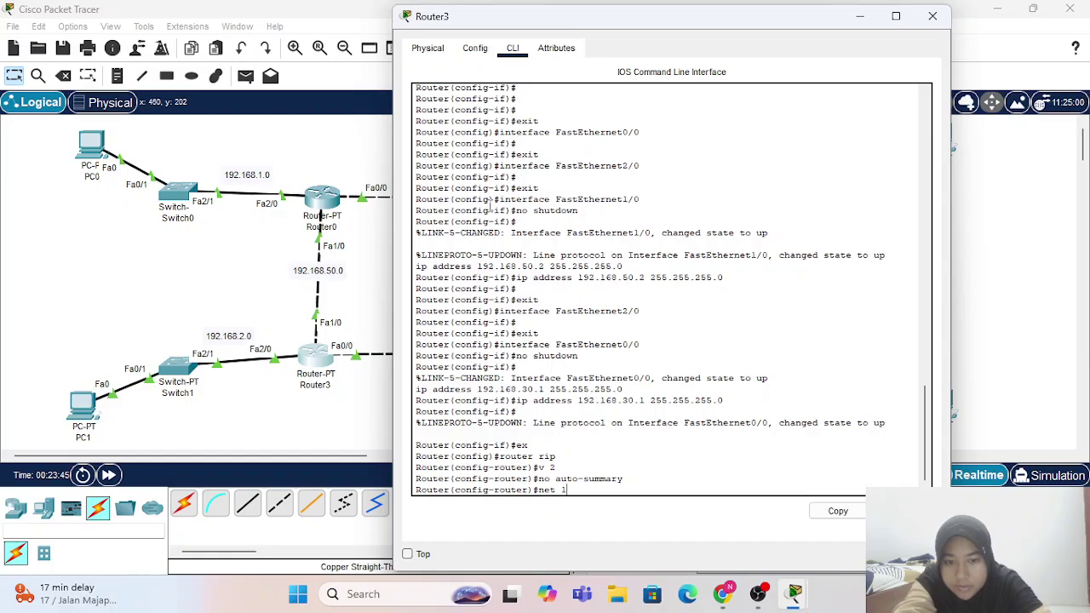
{"action": "type", "text": "92.168.2"}
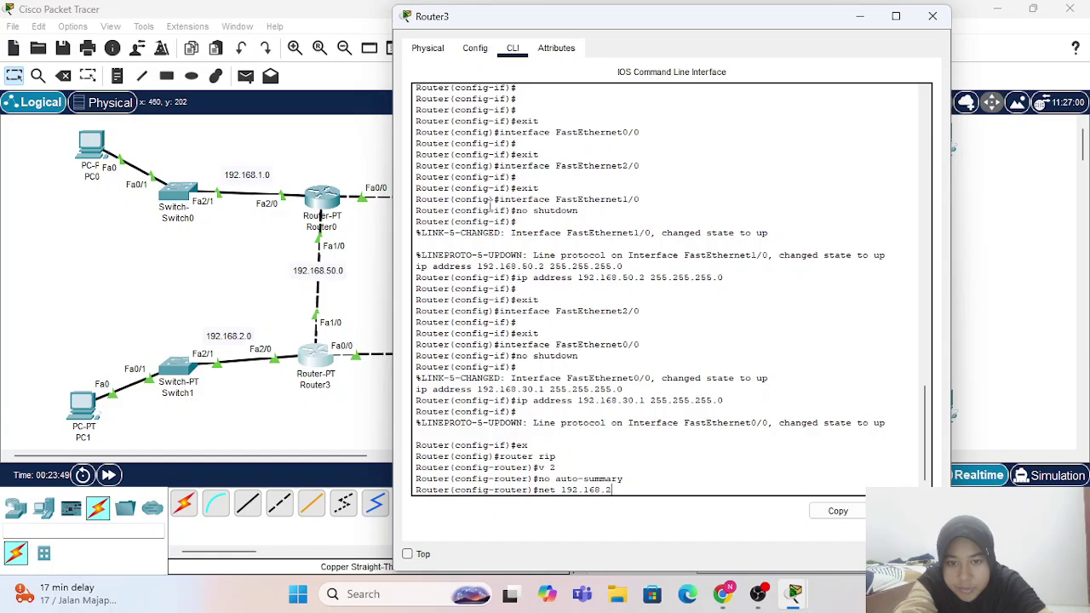
{"action": "type", "text": ".0"}
{"action": "key", "text": "Return"}
- Advertise the 192.168.50.0 network in Router3's RIP configuration with the command net 192.168.50.0
{"action": "key", "text": "Up"}
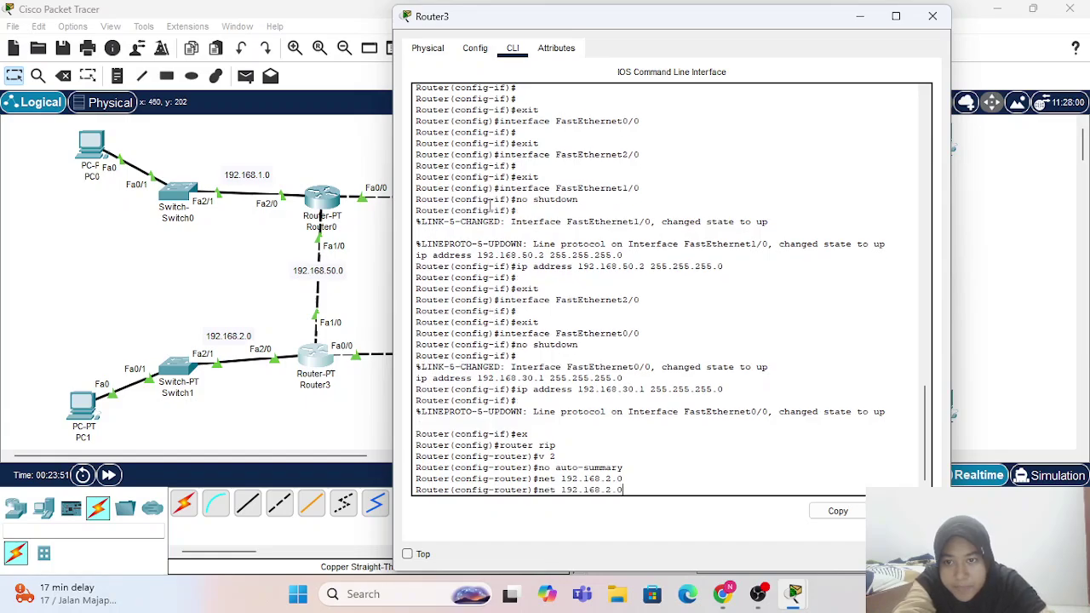
{"action": "key", "text": "BackSpace"}
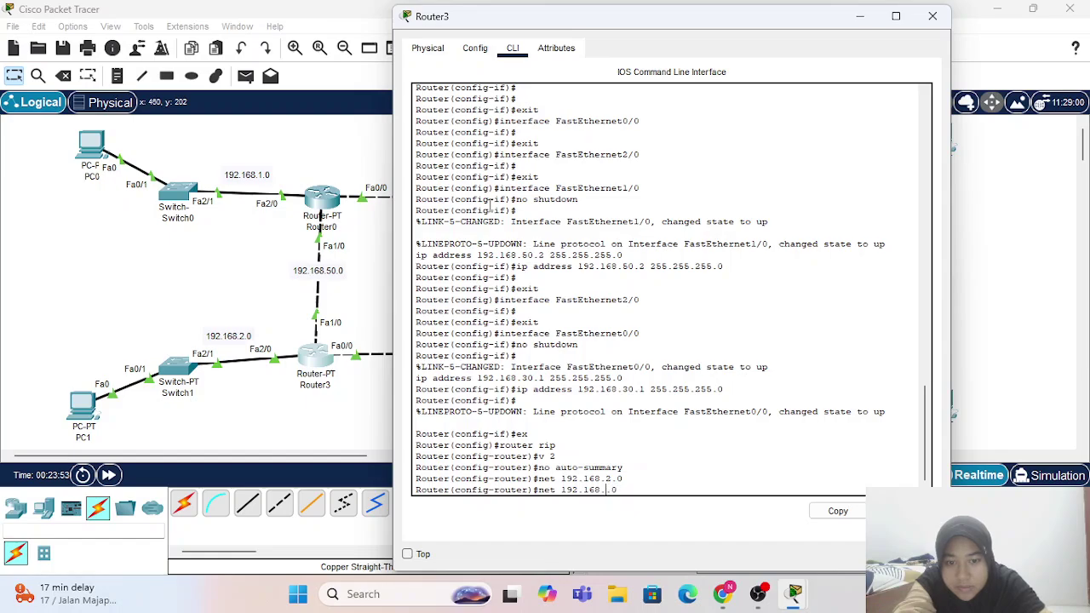
{"action": "type", "text": "50"}
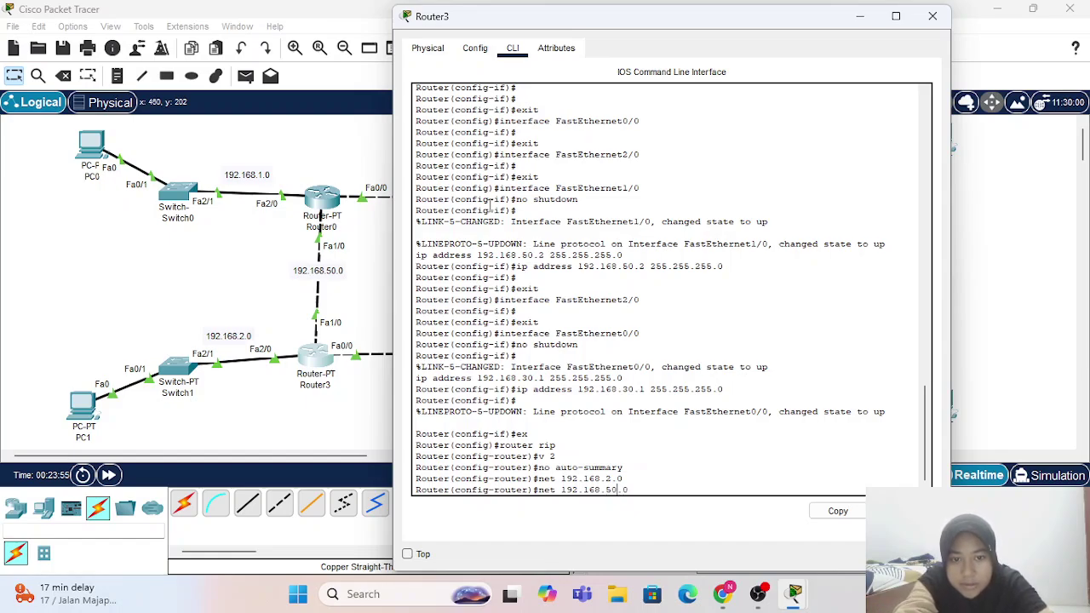
{"action": "key", "text": "Return"}
- Advertise the 192.168.30.0 network in Router3's RIP configuration with the command net 192.168.30.0, and close Router3's window
{"action": "key", "text": "Up"}
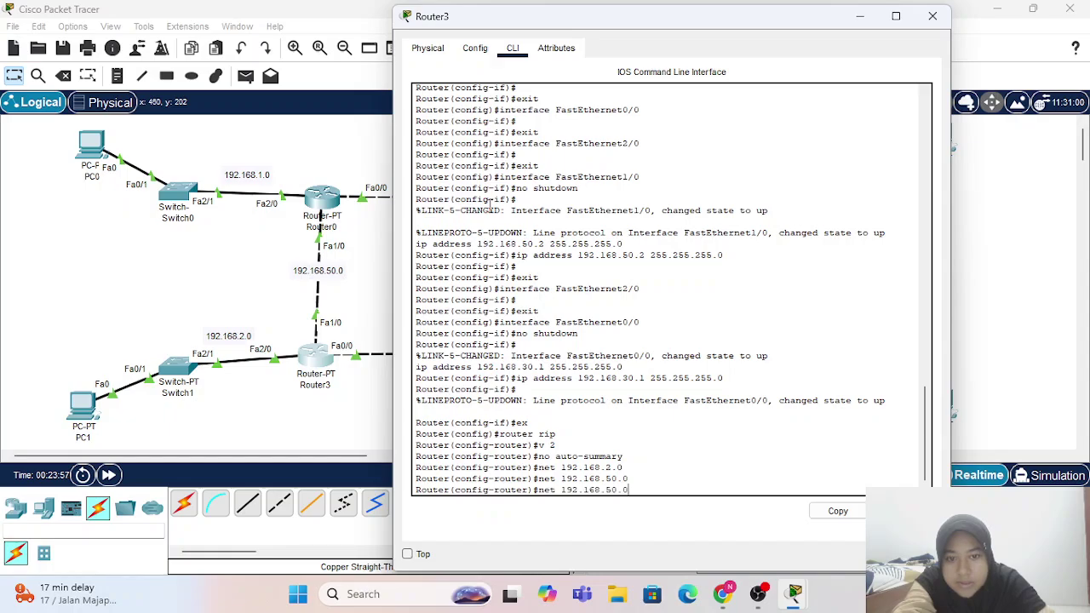
{"action": "left_click_drag", "start_coordinate": [653, 18], "coordinate": [785, 63]}
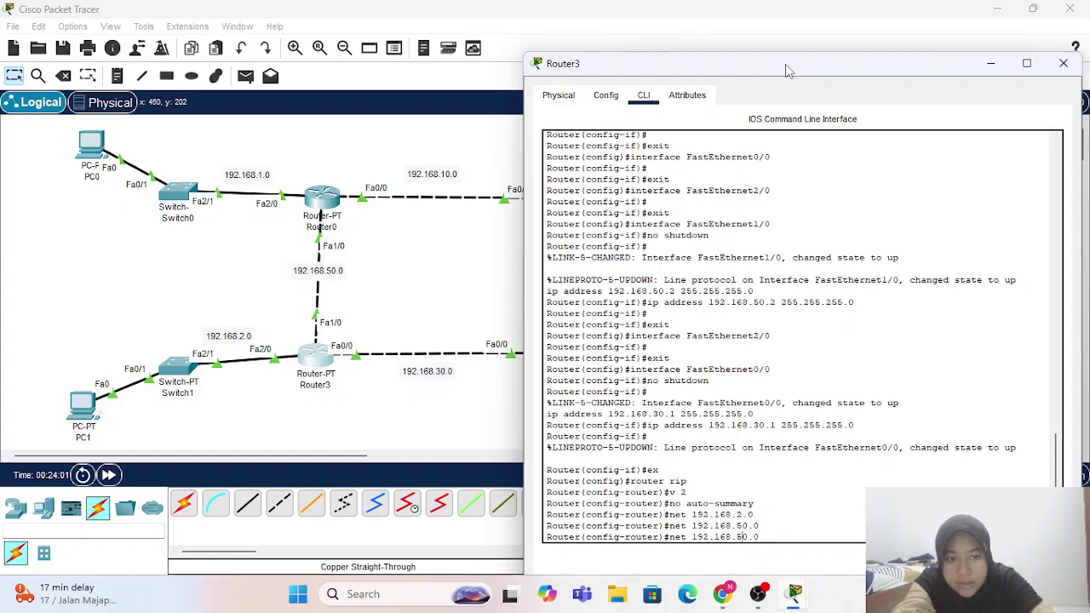
{"action": "key", "text": "BackSpace"}
{"action": "key", "text": "BackSpace"}
{"action": "key", "text": "BackSpace"}
{"action": "key", "text": "BackSpace"}
{"action": "type", "text": "30.0"}
{"action": "key", "text": "Return"}
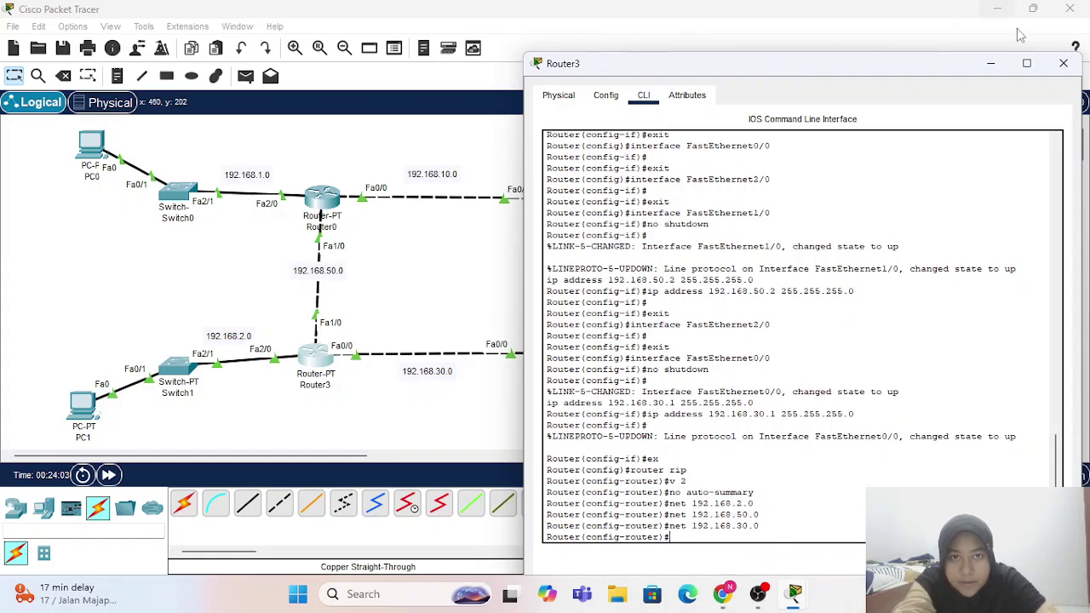
{"action": "left_click", "coordinate": [1064, 63]}
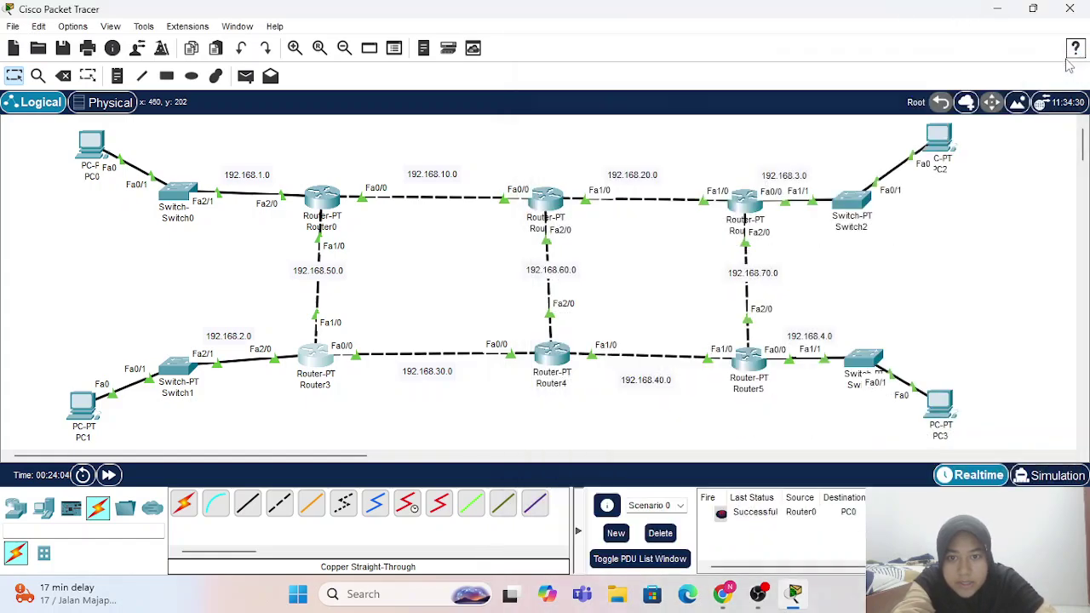
- Open Router4's command line, exit interface configuration, and start RIP configuration with router rip, setting version 2 with v 2
{"action": "left_click", "coordinate": [550, 349]}
{"action": "left_click", "coordinate": [434, 51]}
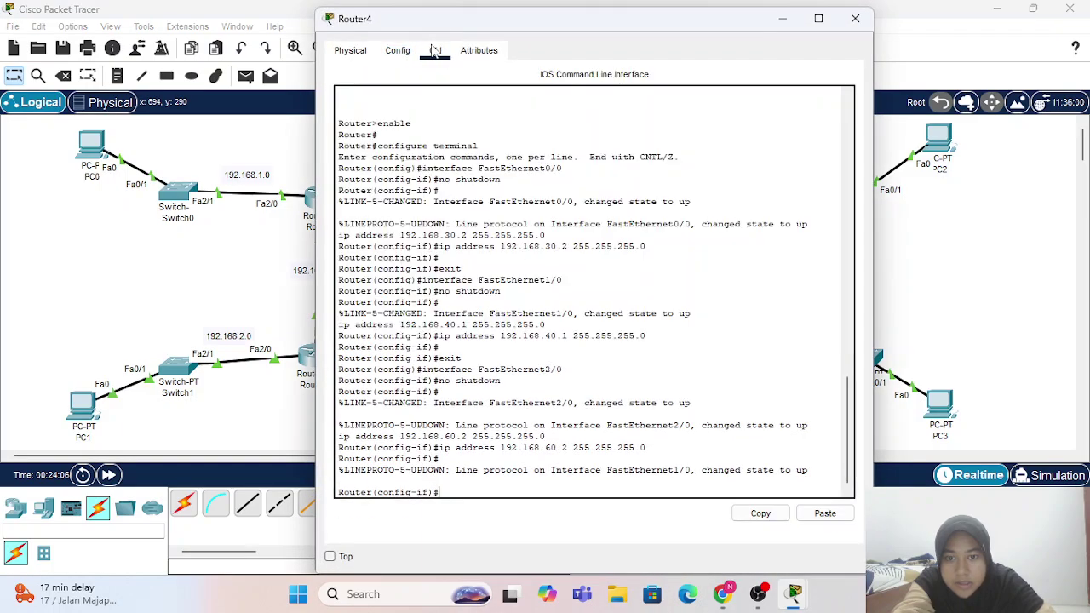
{"action": "type", "text": "ex"}
{"action": "key", "text": "Return"}
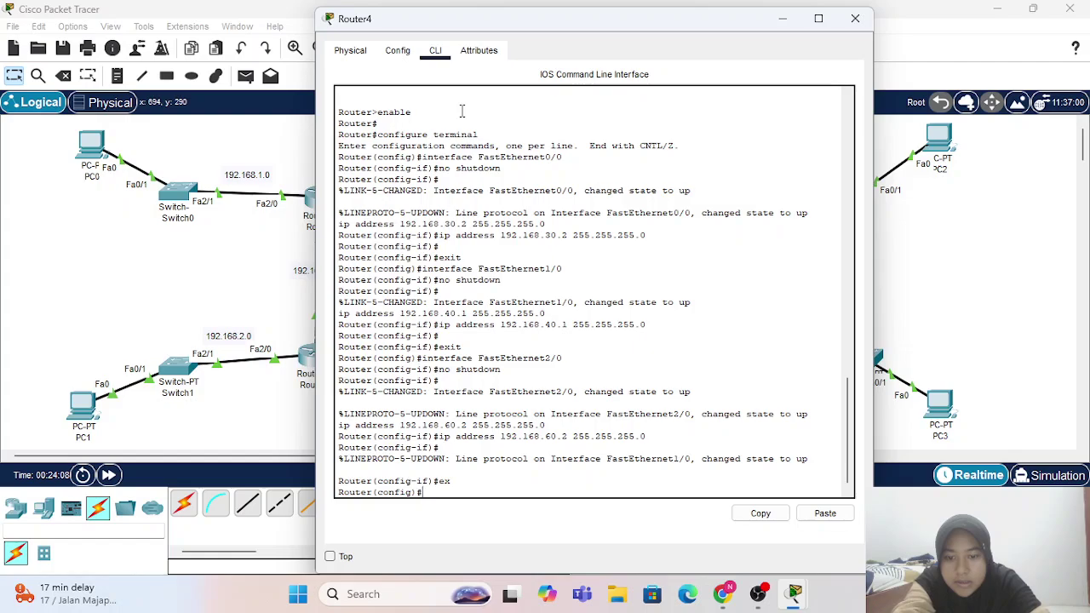
{"action": "type", "text": "router ri"}
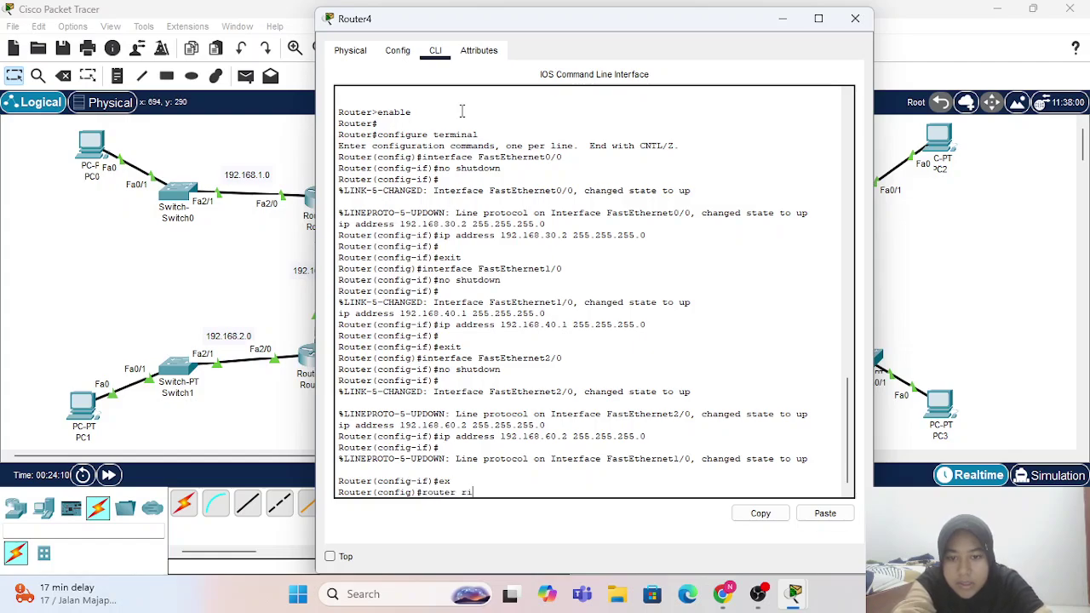
{"action": "type", "text": "p"}
{"action": "key", "text": "Return"}
{"action": "type", "text": "v "}
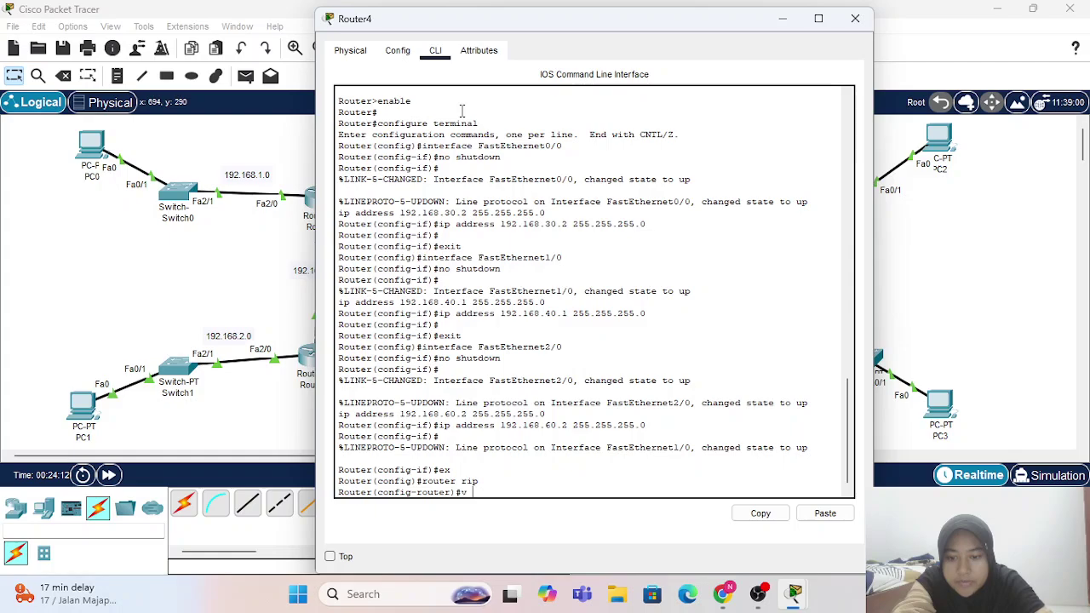
{"action": "type", "text": "2"}
{"action": "key", "text": "Return"}
- Disable automatic route summarization in Router4's RIP configuration with the command no auto-summary
{"action": "type", "text": "no aut"}
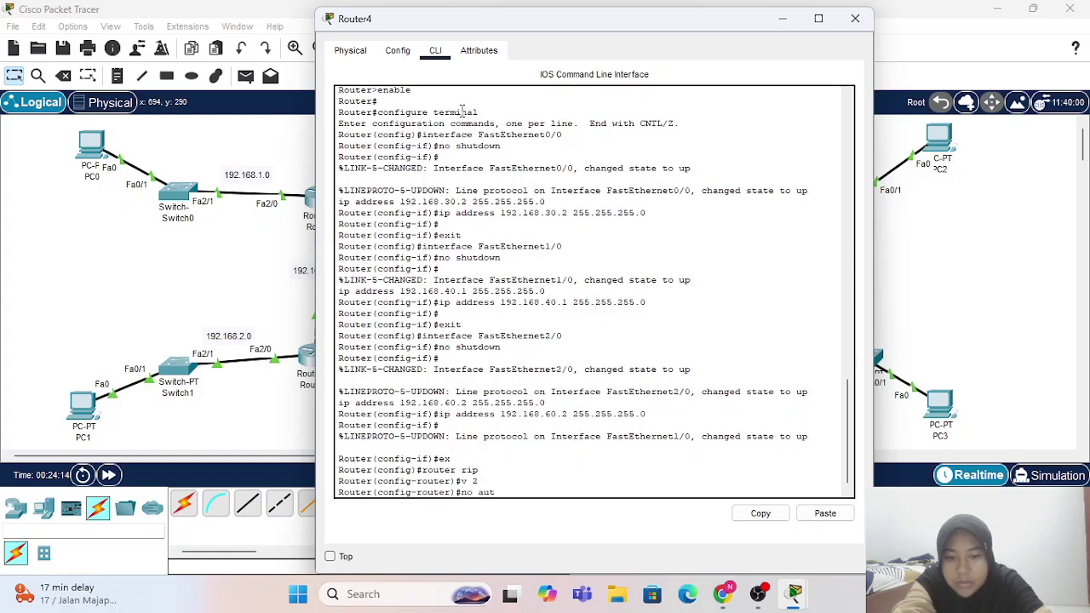
{"action": "type", "text": "o-summary"}
{"action": "key", "text": "Return"}
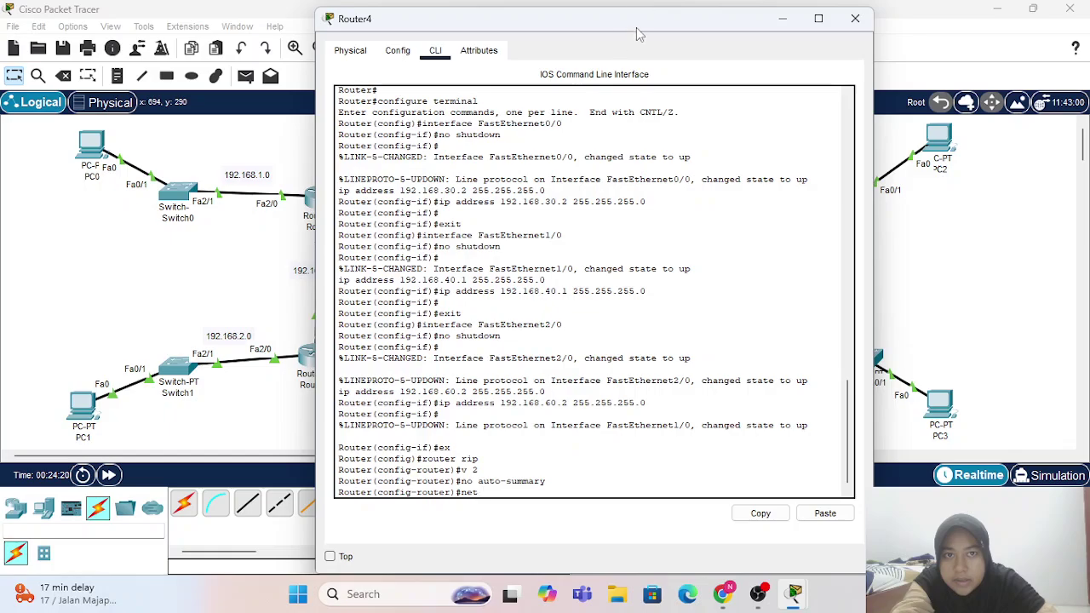
- Advertise the 192.168.30.0 network in Router4's RIP configuration with the command net 192.168.30.0
{"action": "left_click_drag", "start_coordinate": [643, 31], "coordinate": [618, 208]}
{"action": "left_click_drag", "start_coordinate": [600, 102], "coordinate": [337, 24]}
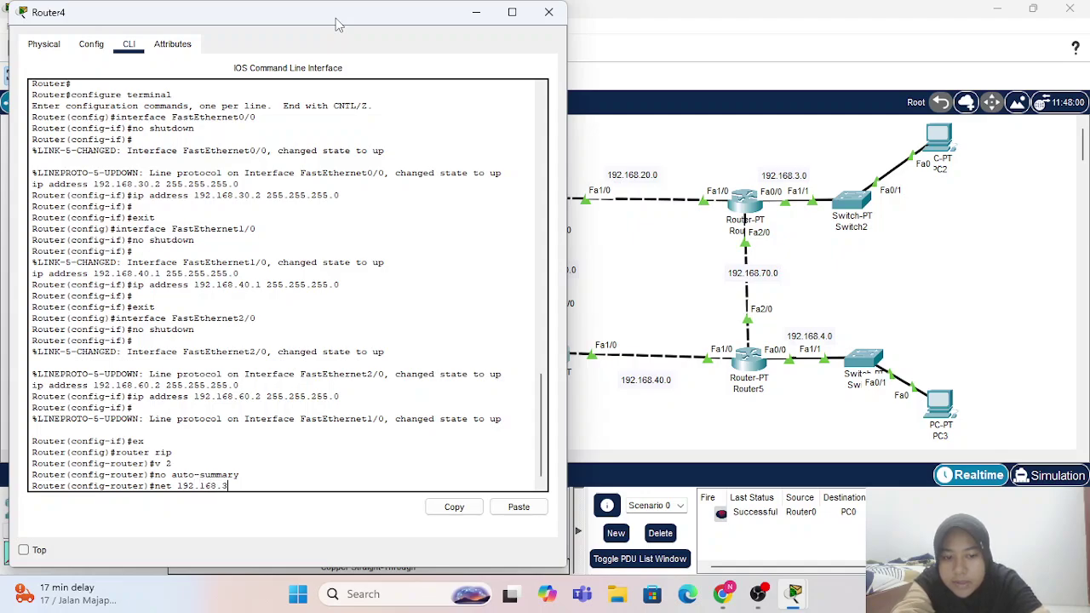
{"action": "key", "text": "Return"}
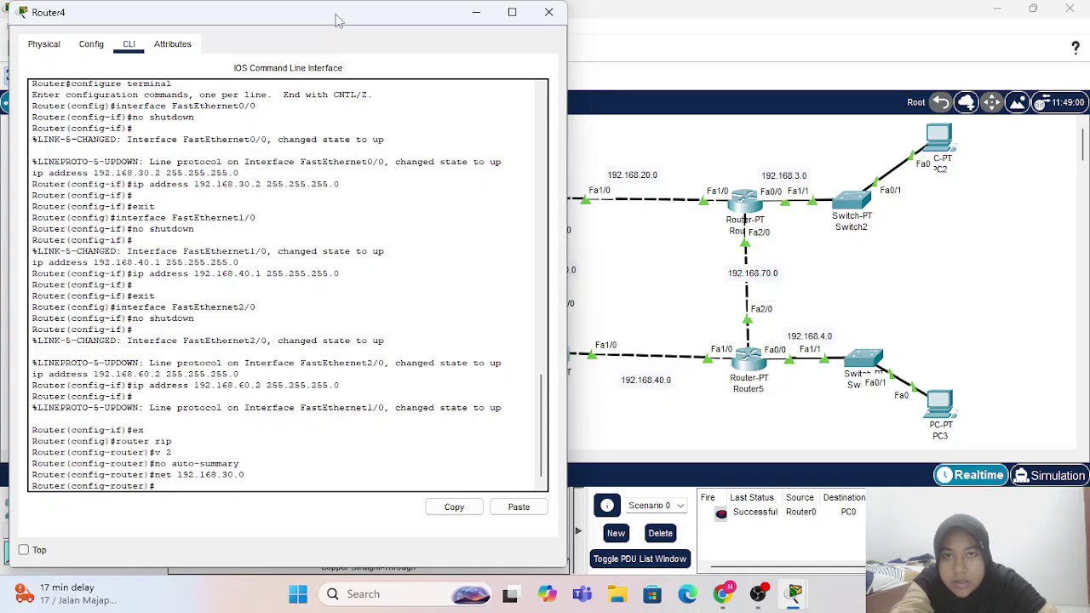
- Advertise the 192.168.40.0 network in Router4's RIP configuration with the command net 192.168.40.0
{"action": "left_click_drag", "start_coordinate": [315, 19], "coordinate": [297, 72]}
{"action": "key", "text": "Up"}
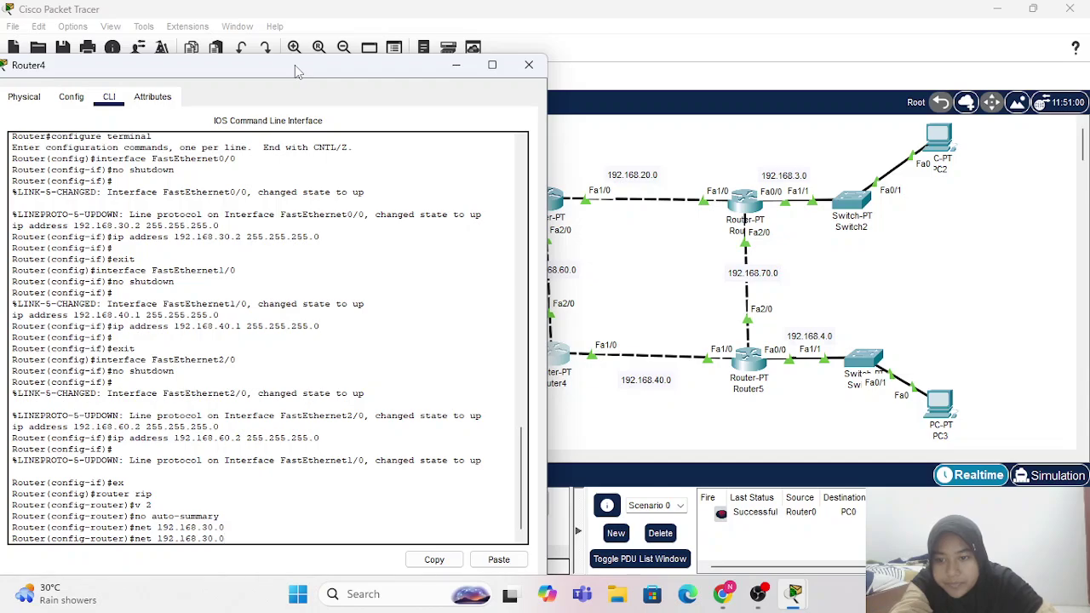
{"action": "key", "text": "Return"}
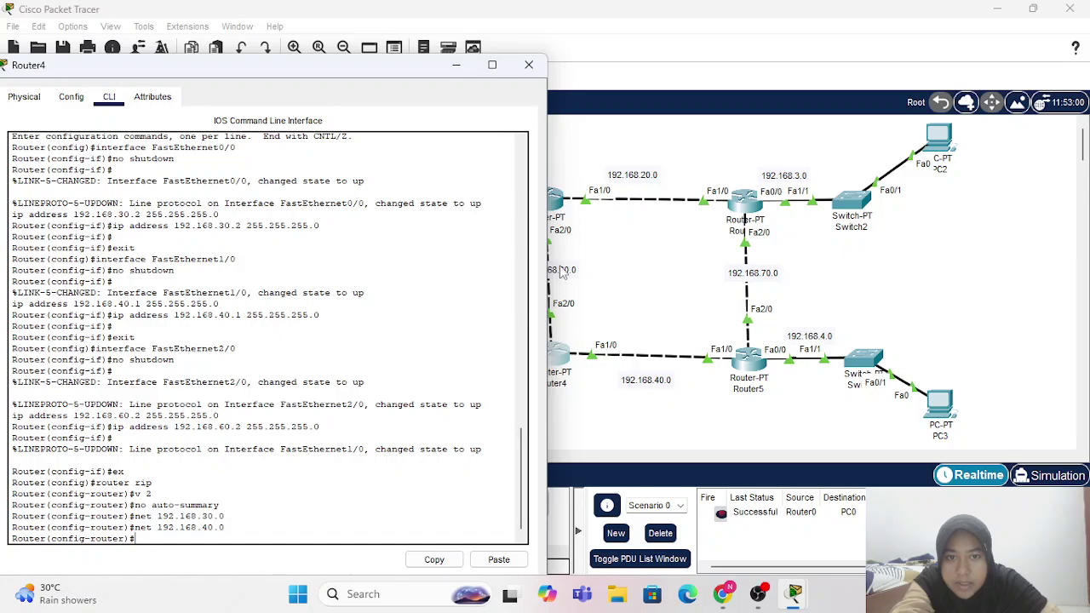
- Advertise the 192.168.60.0 network in Router4's RIP configuration with the command net 192.168.60.0, and close Router4's window
{"action": "key", "text": "Up"}
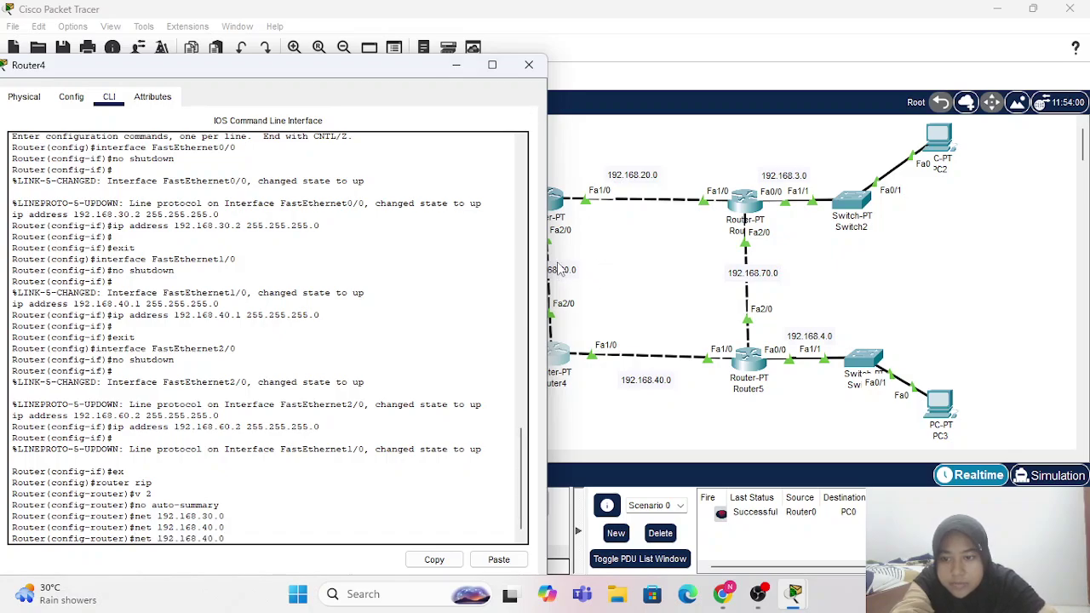
{"action": "key", "text": "Return"}
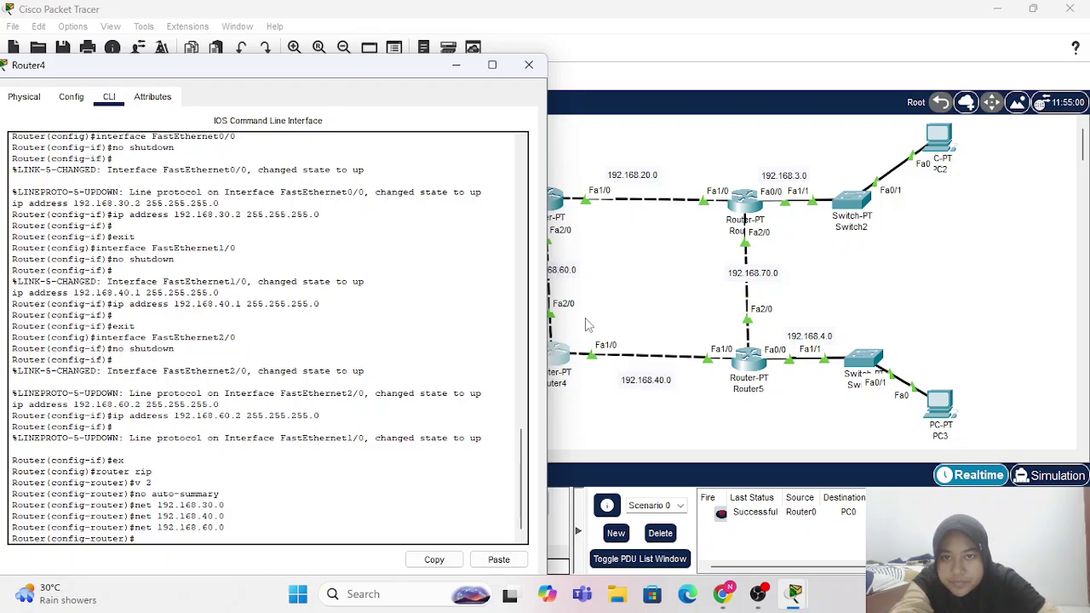
{"action": "left_click", "coordinate": [529, 65]}
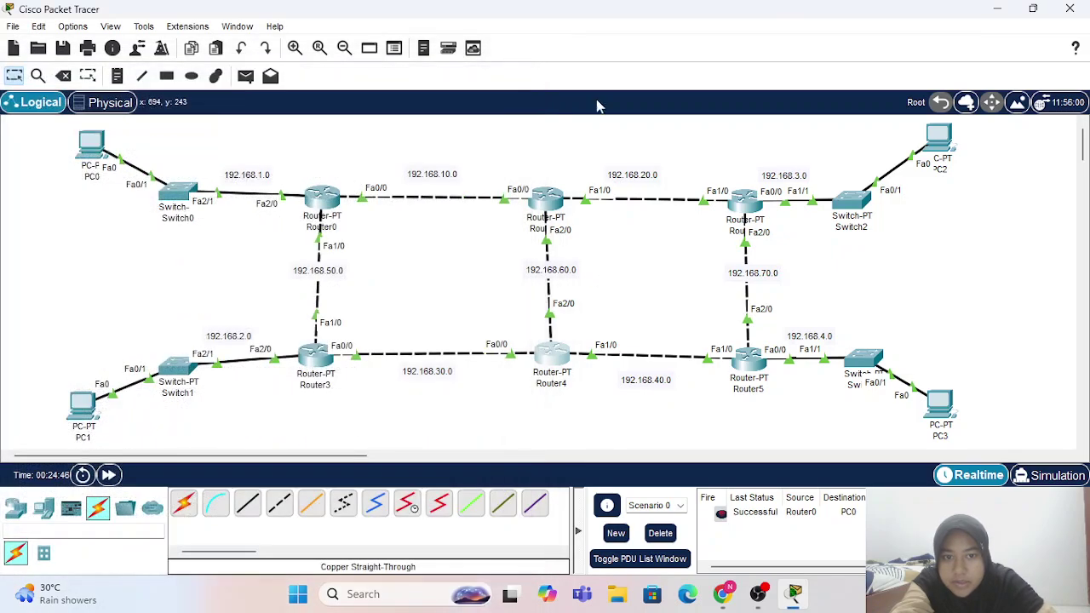
- Open Router5's command line, exit interface configuration, and start RIP configuration with router rip, setting version 2 with v 2
{"action": "left_click", "coordinate": [749, 362]}
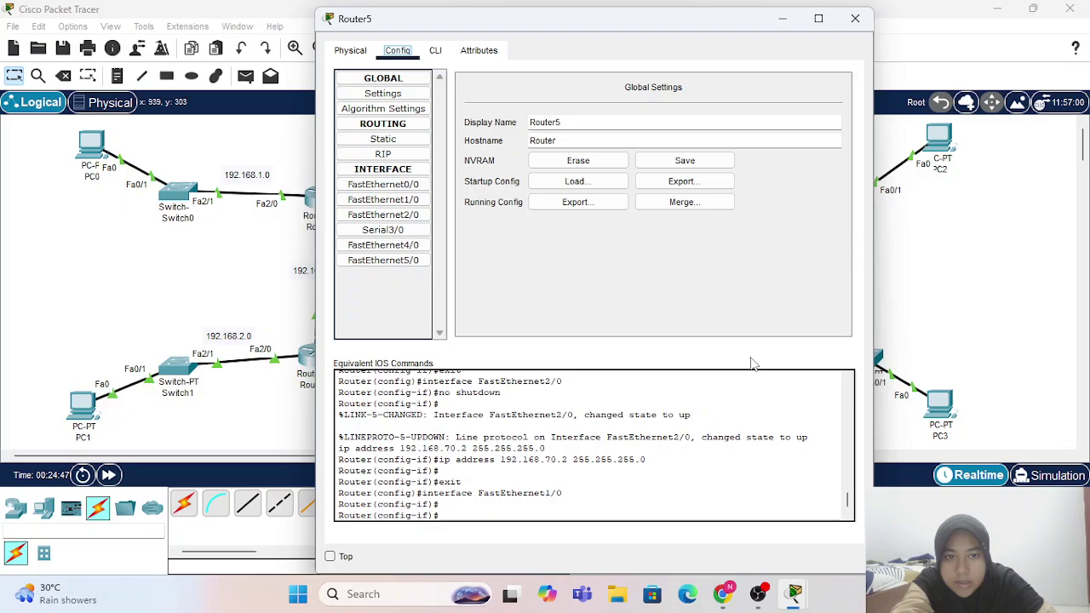
{"action": "left_click", "coordinate": [449, 52]}
{"action": "type", "text": "ex"}
{"action": "key", "text": "Return"}
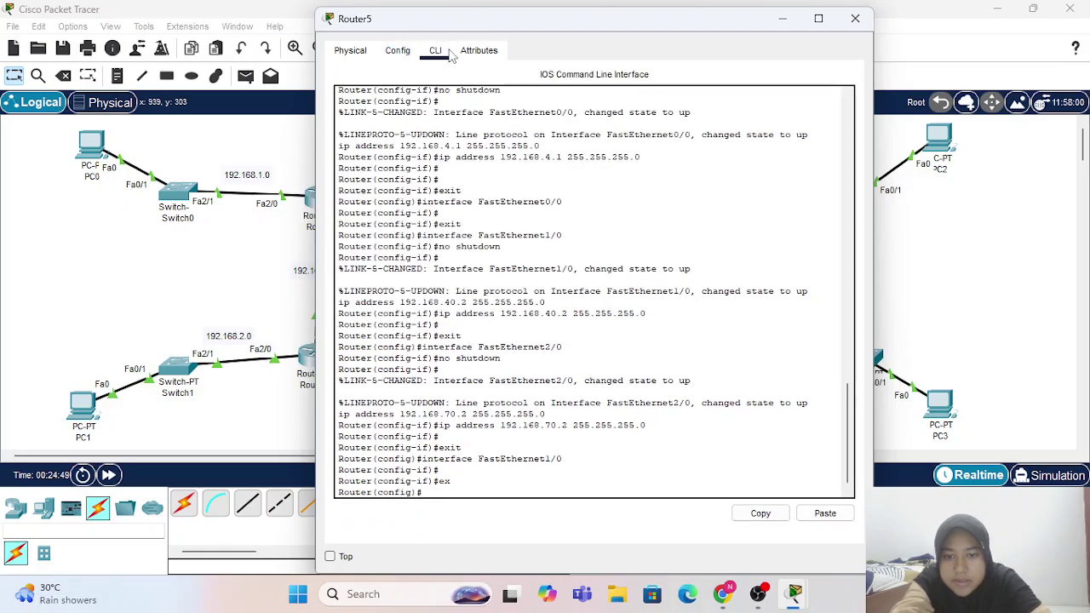
{"action": "type", "text": "route"}
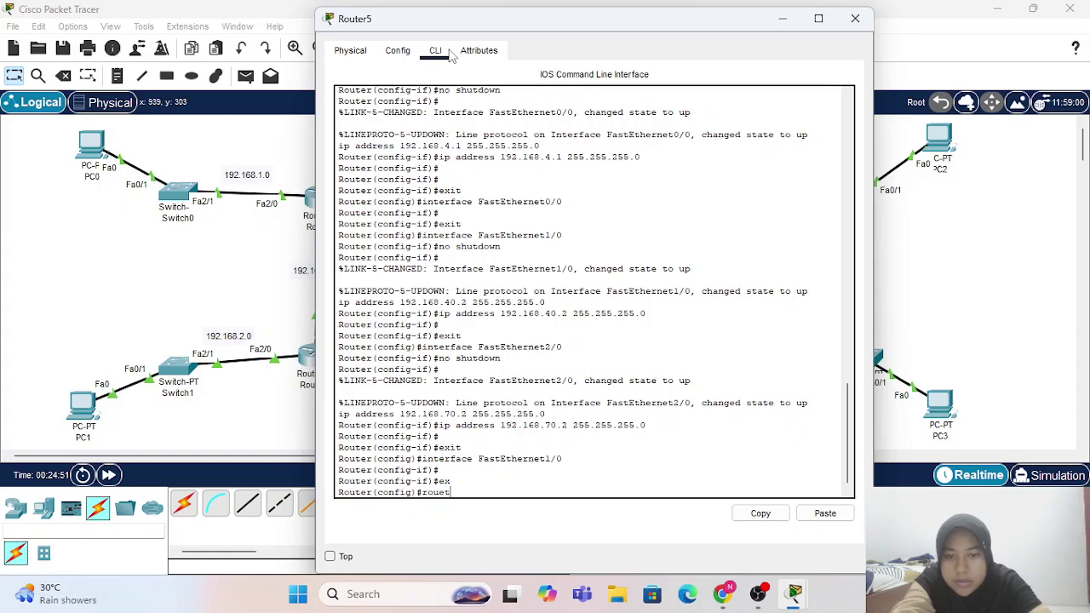
{"action": "type", "text": "r ri"}
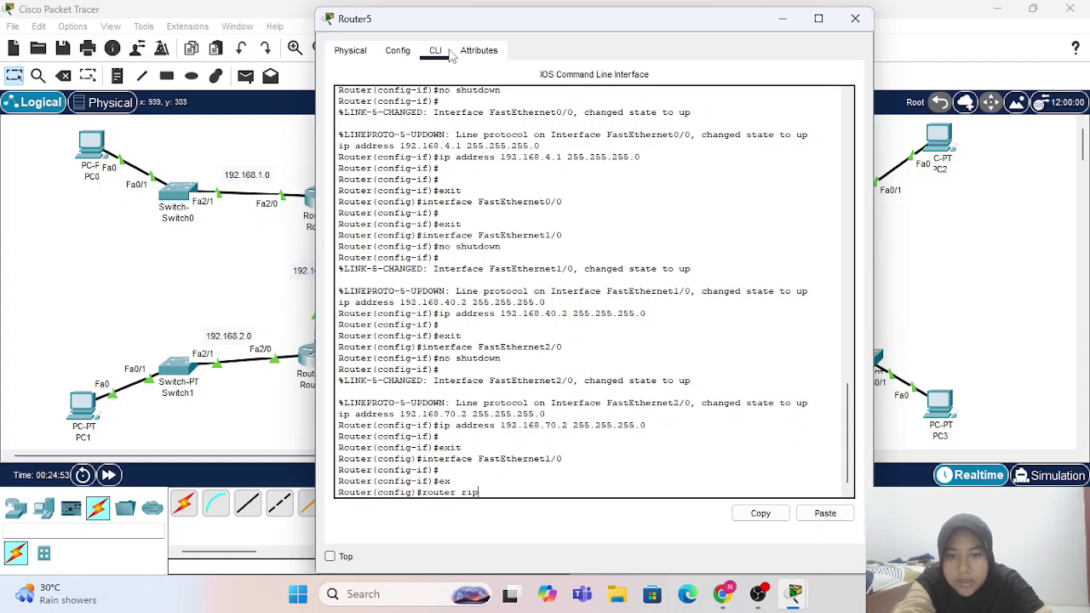
{"action": "type", "text": "p"}
{"action": "key", "text": "Return"}
{"action": "type", "text": "v 2"}
{"action": "key", "text": "Return"}
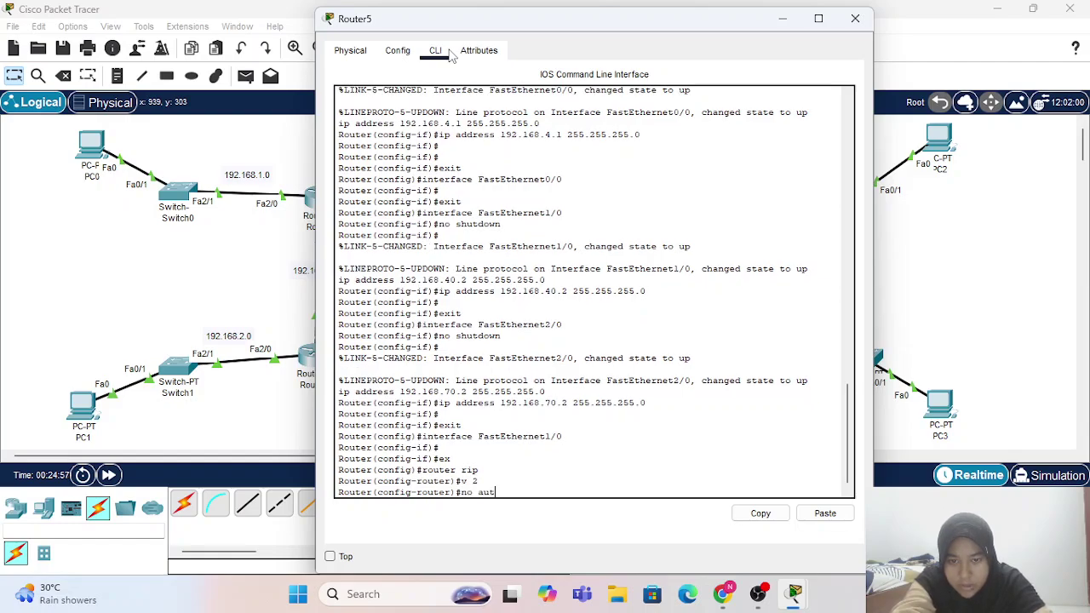
- Disable route summarization in Router5's RIP configuration with no auto-summary, and advertise the 192.168.40.0 network with net 192.168.40.0
{"action": "type", "text": "no auto-summary"}
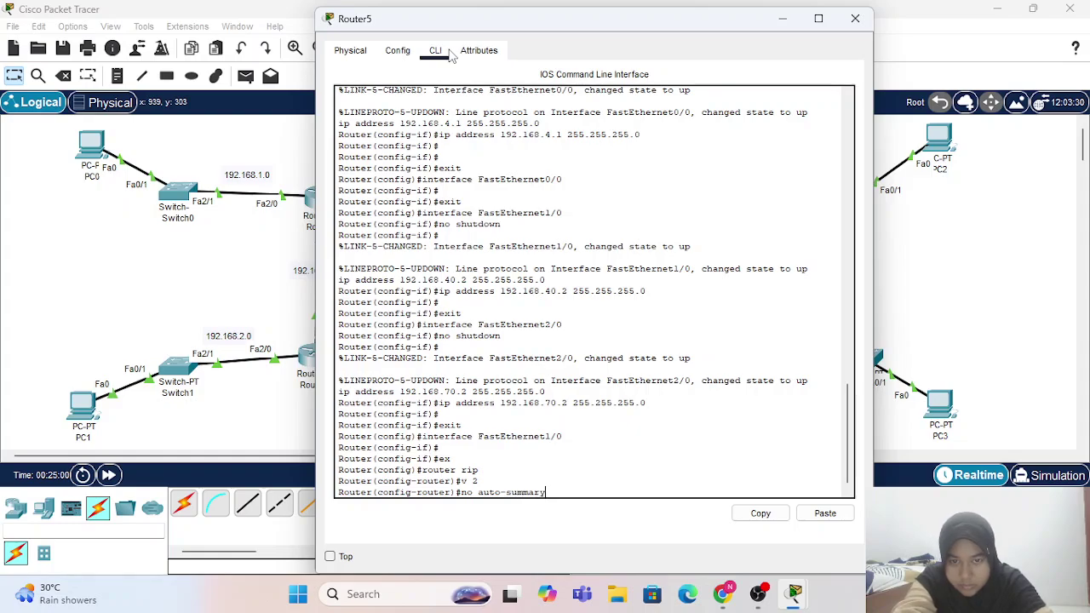
{"action": "key", "text": "Return"}
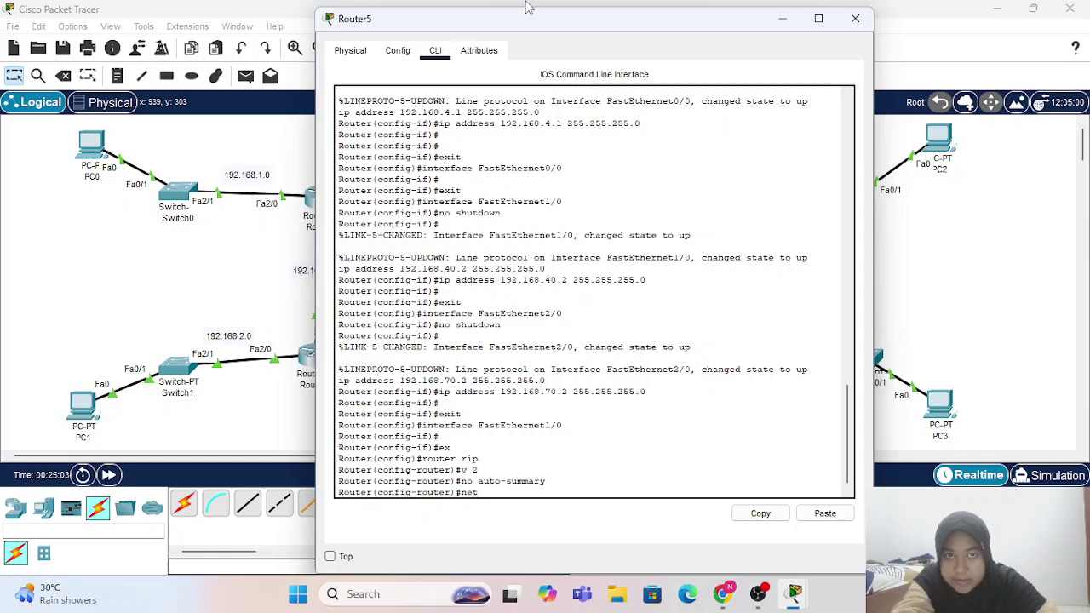
{"action": "left_click_drag", "start_coordinate": [626, 34], "coordinate": [344, 78]}
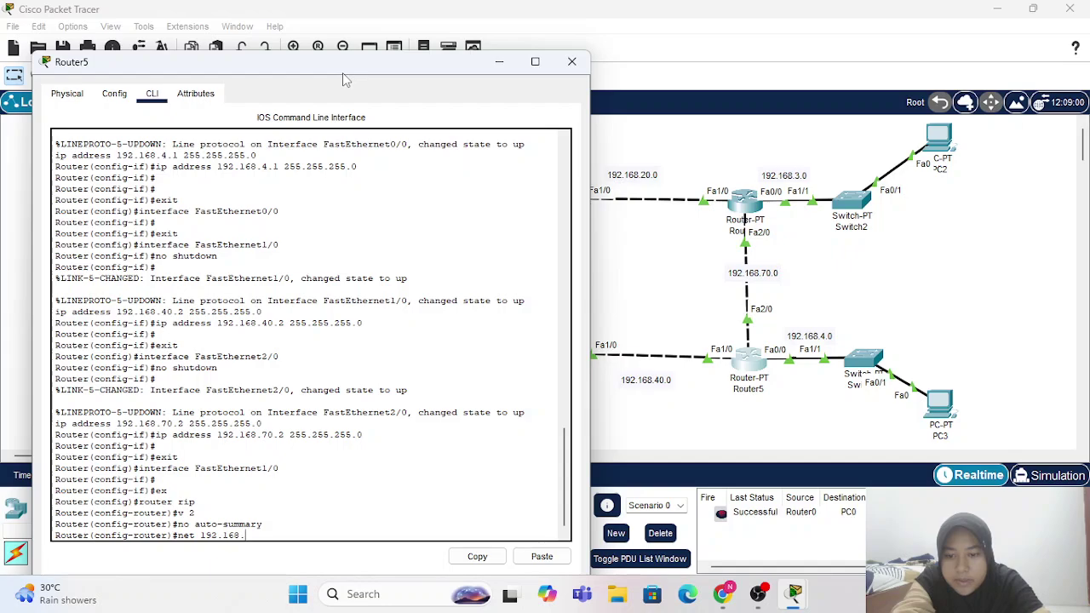
{"action": "key", "text": "Return"}
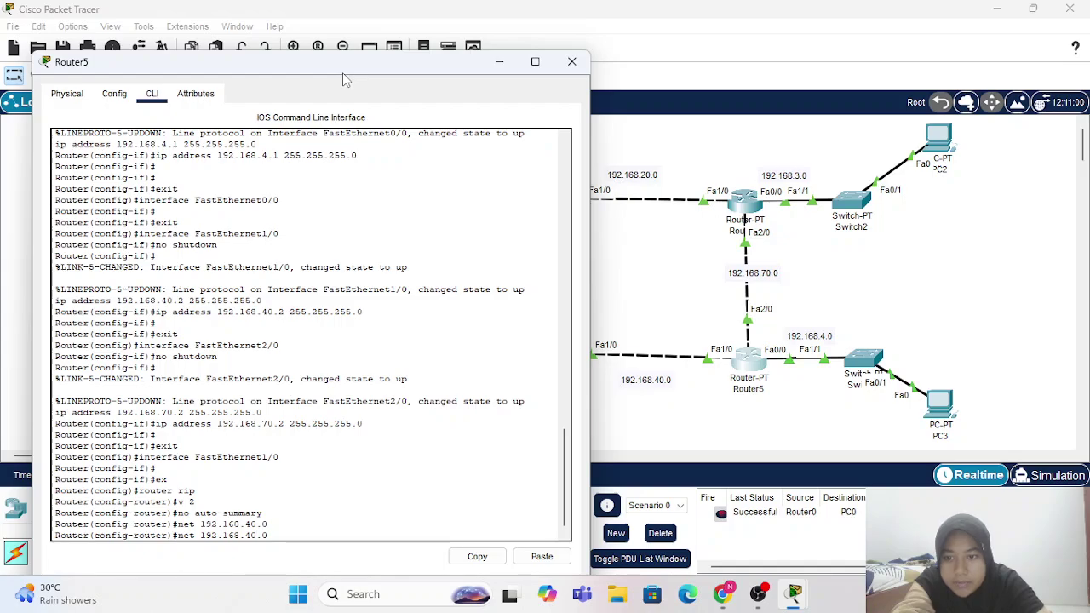
- Advertise the 192.168.4.0 network in Router5's RIP configuration with the command net 192.168.4.0
{"action": "key", "text": "Left"}
{"action": "key", "text": "Left"}
{"action": "key", "text": "BackSpace"}
{"action": "key", "text": "Return"}
- Advertise the 192.168.70.0 network in Router5's RIP configuration with the command net 192.168.70.0, and close Router5's window
{"action": "key", "text": "Up"}
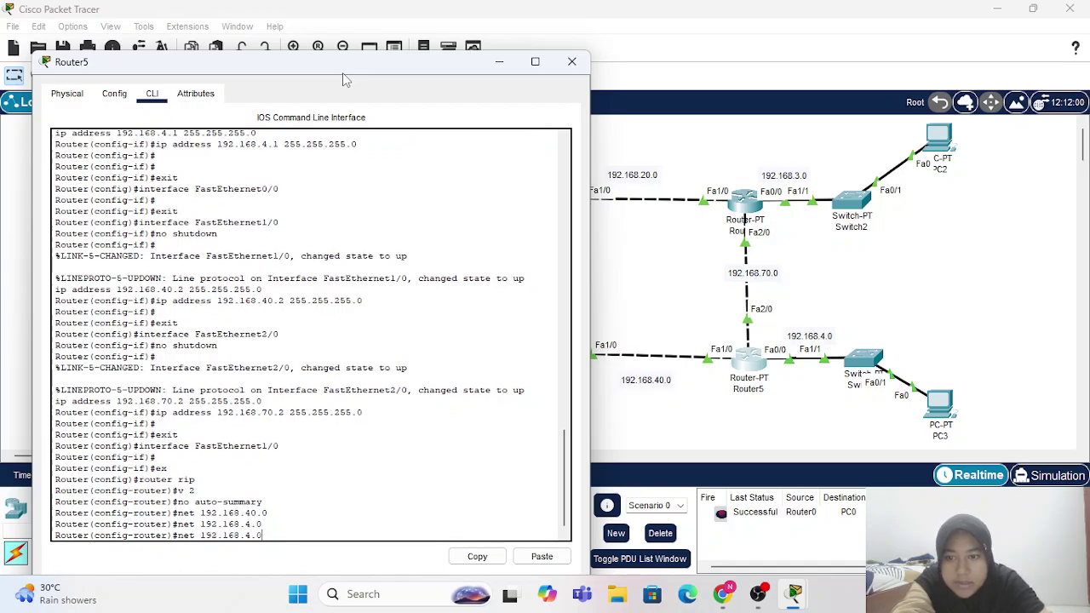
{"action": "key", "text": "Left"}
{"action": "key", "text": "Left"}
{"action": "key", "text": "BackSpace"}
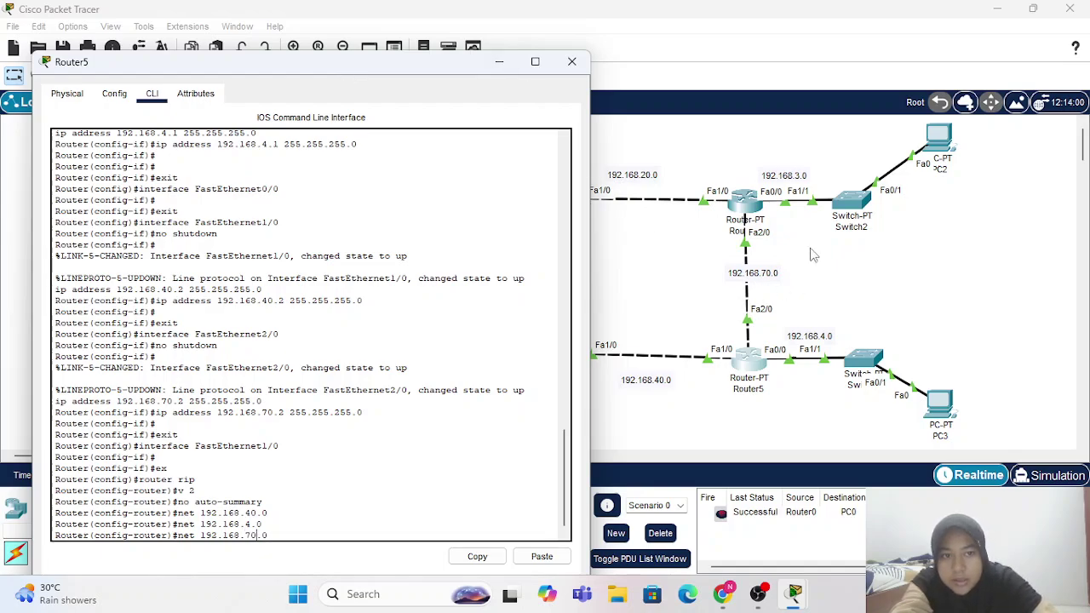
{"action": "type", "text": "70.0"}
{"action": "key", "text": "Return"}
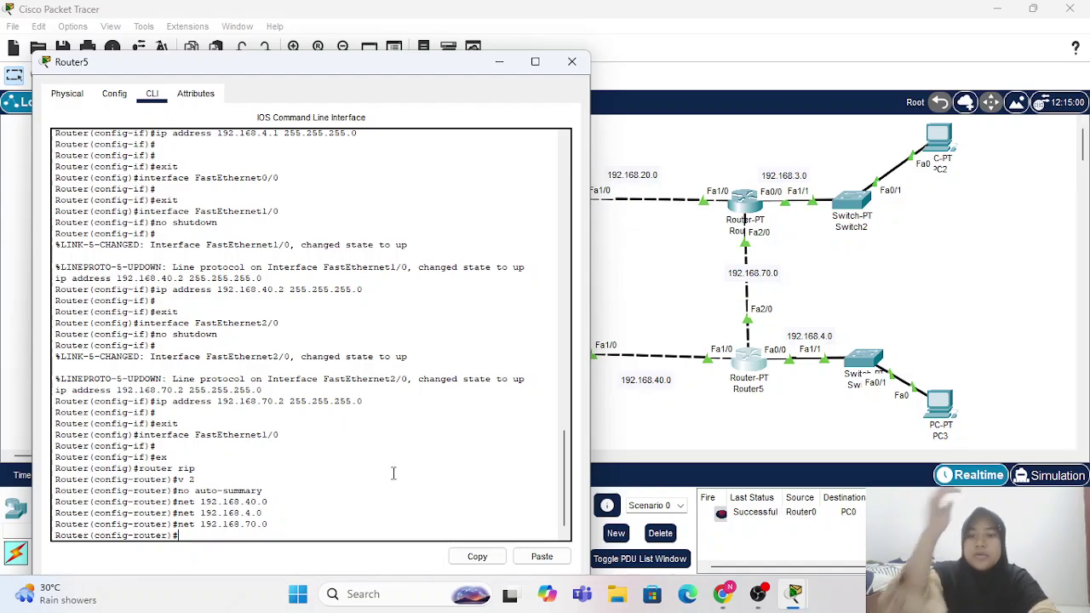
{"action": "left_click", "coordinate": [572, 61]}
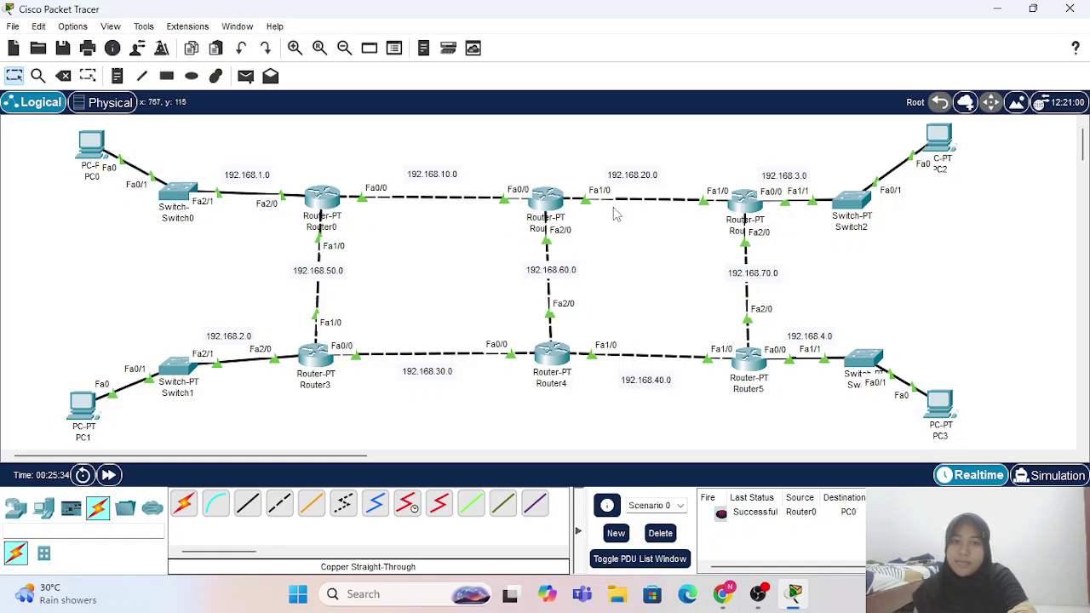
- Review Router0's RIP commands in its command line, view its global settings, and close the router's window
{"action": "left_click", "coordinate": [322, 196]}
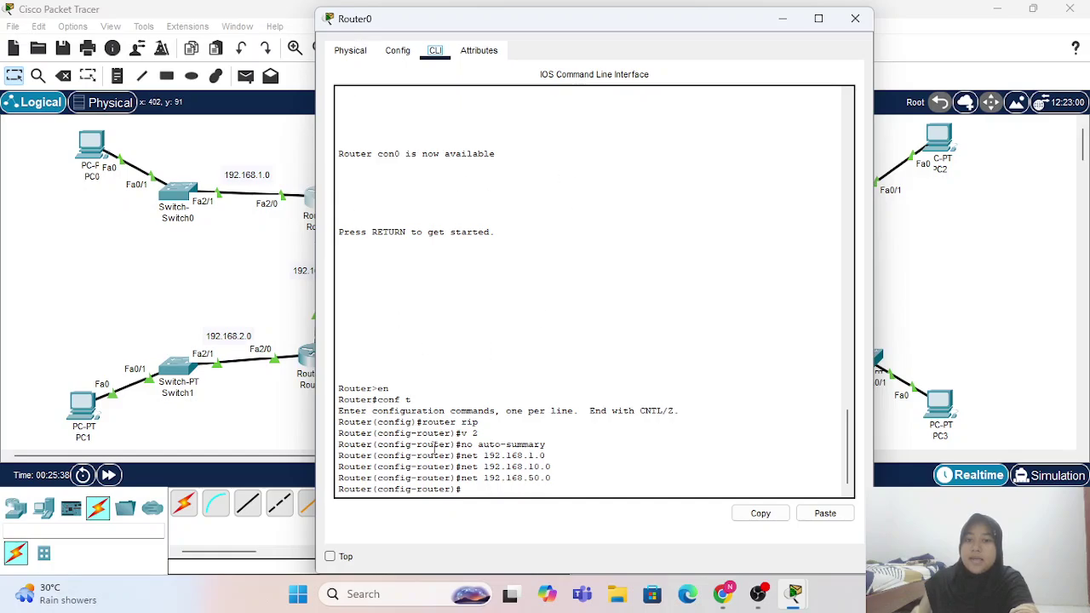
{"action": "left_click", "coordinate": [396, 52]}
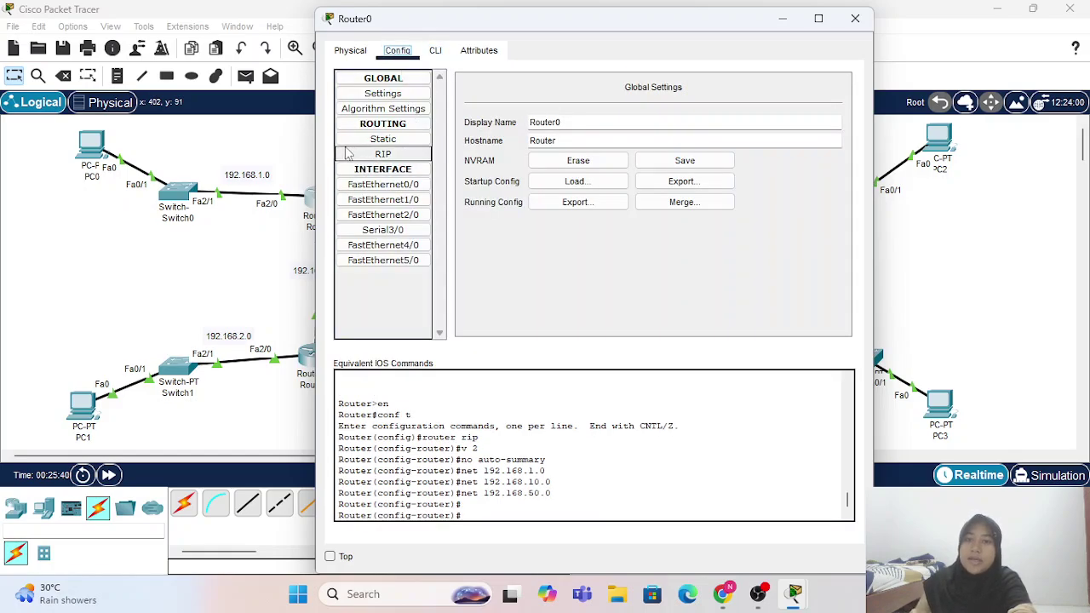
{"action": "left_click", "coordinate": [855, 18]}
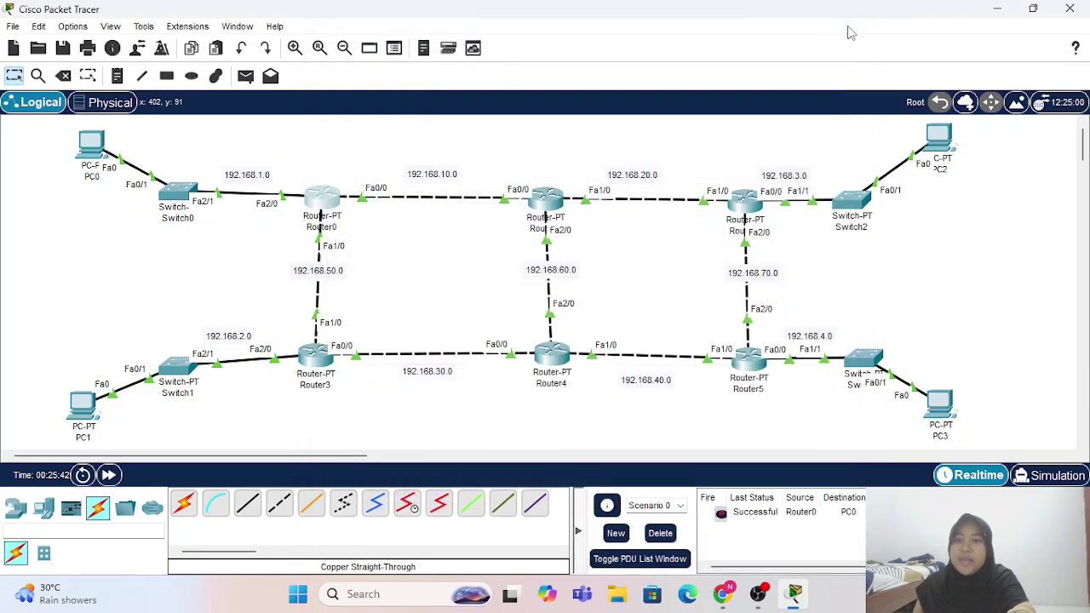
- Test connectivity with a simple PDU from PC0 to PC1, and fire that PDU again
{"action": "key", "text": "p"}
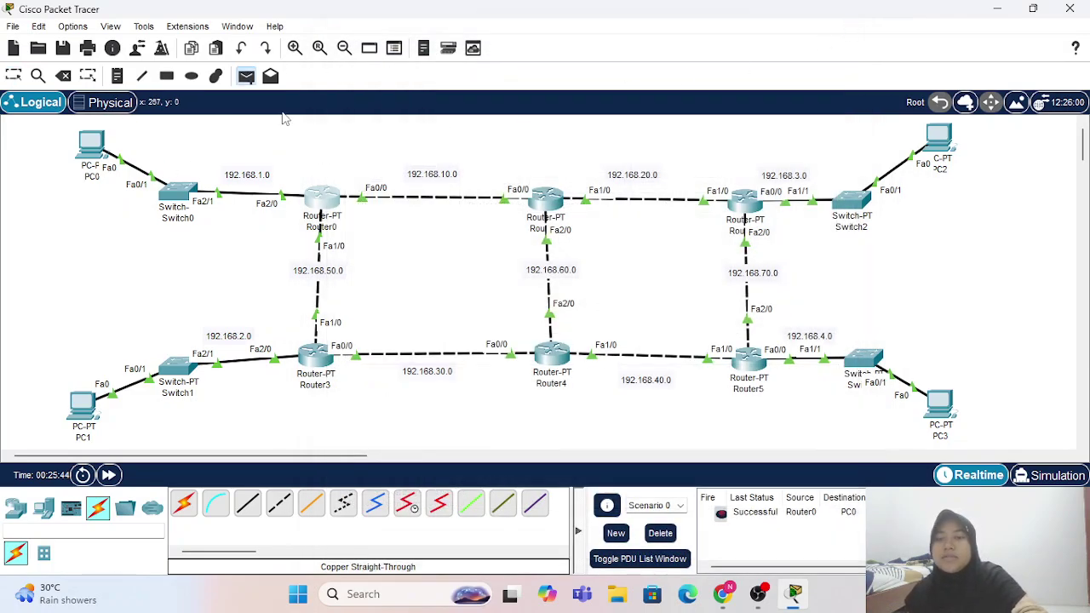
{"action": "left_click", "coordinate": [92, 146]}
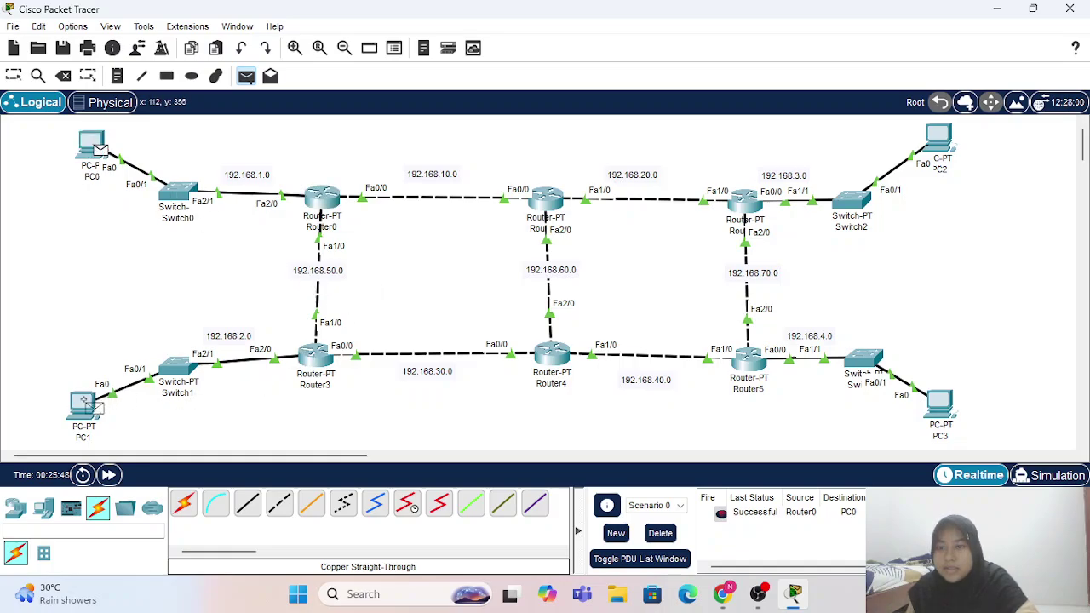
{"action": "left_click", "coordinate": [86, 409]}
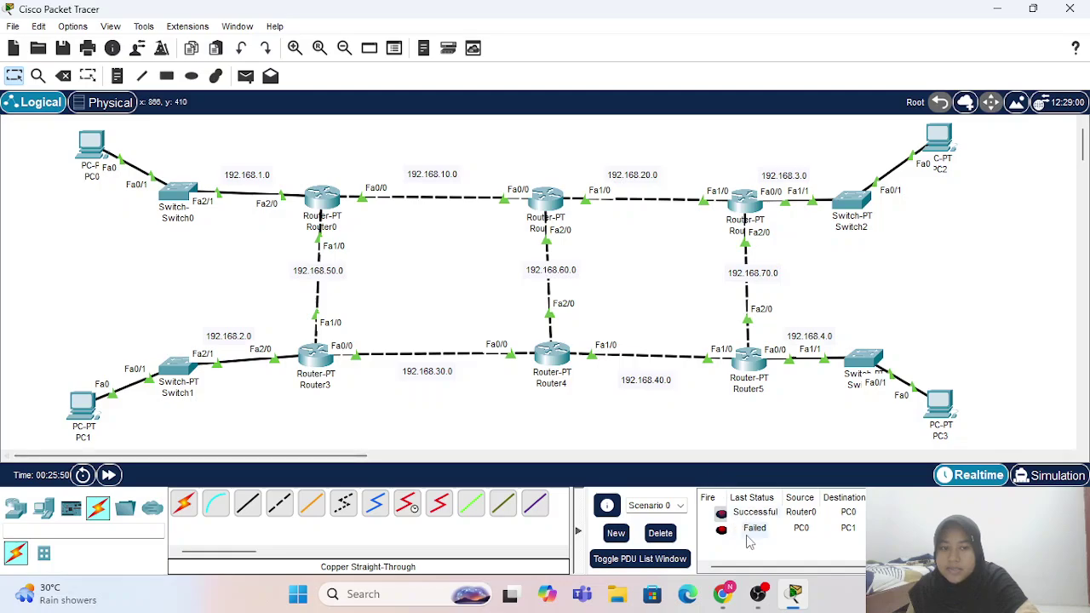
{"action": "left_click", "coordinate": [720, 531]}
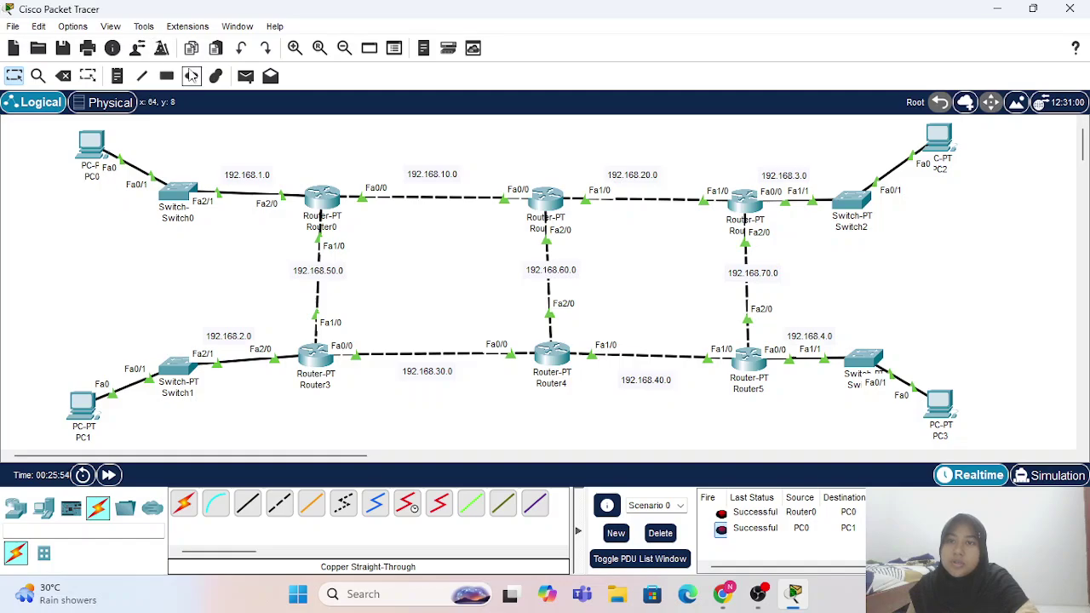
- Test connectivity with a simple PDU from PC0 to PC2, and fire that PDU again
{"action": "left_click", "coordinate": [245, 76]}
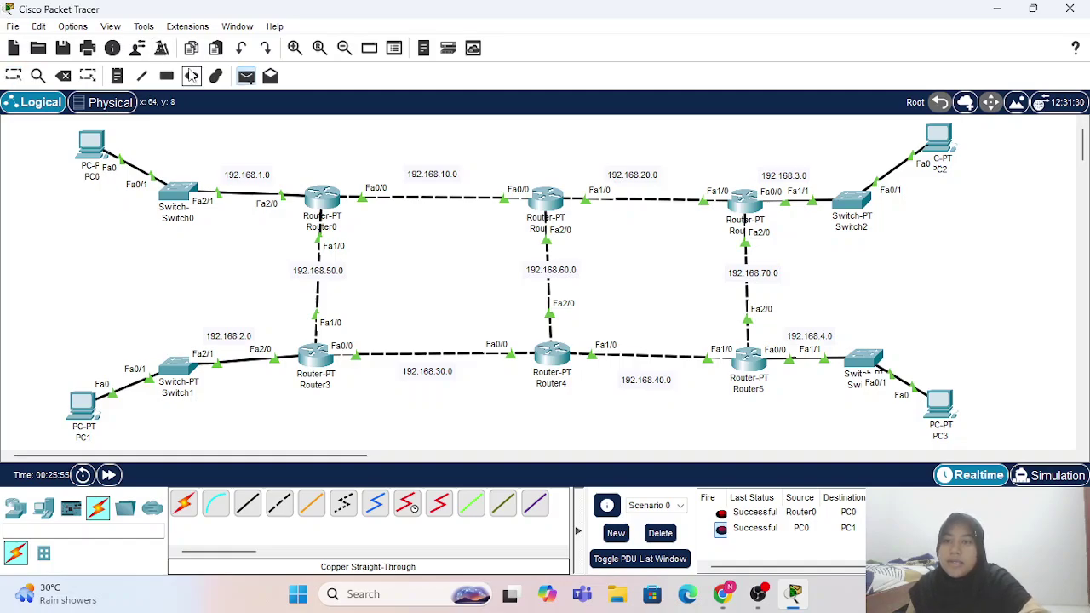
{"action": "left_click", "coordinate": [91, 147]}
{"action": "left_click", "coordinate": [942, 138]}
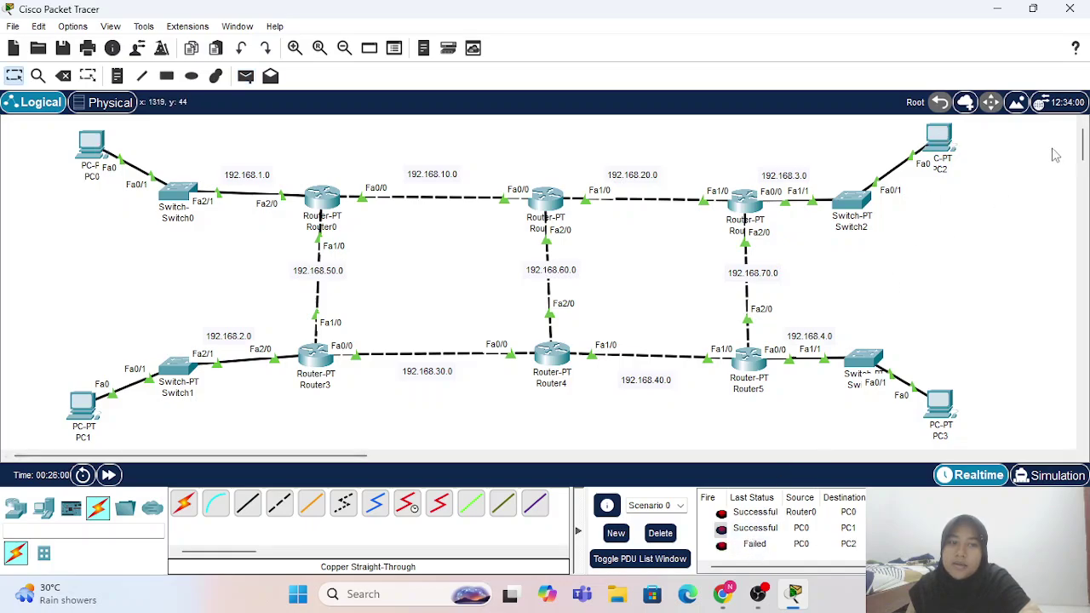
{"action": "left_click", "coordinate": [722, 544]}
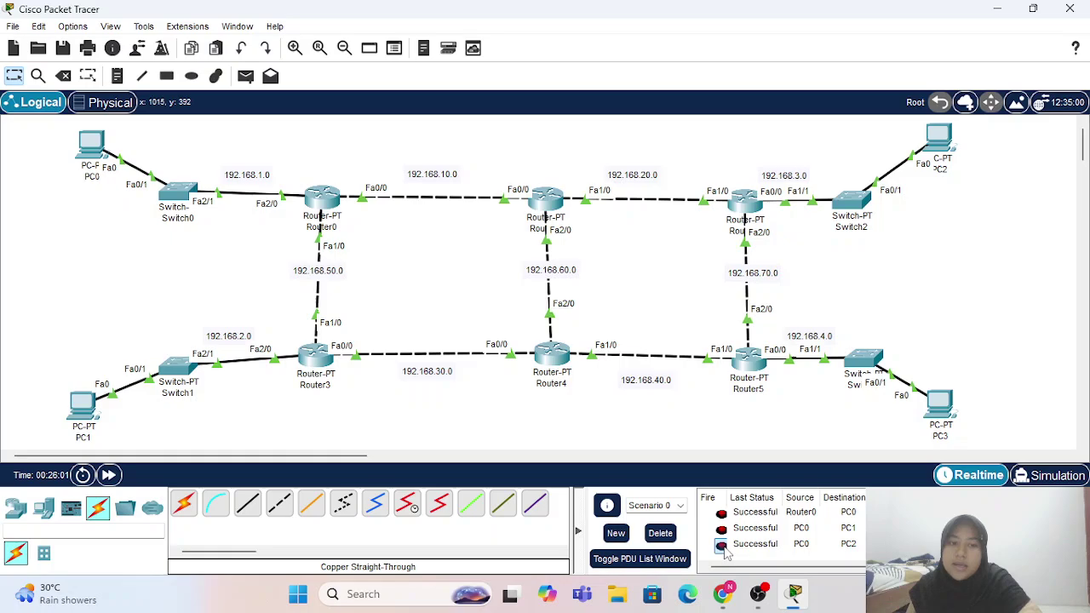
- Test connectivity with a simple PDU from PC0 to PC3, and fire that PDU again
{"action": "key", "text": "p"}
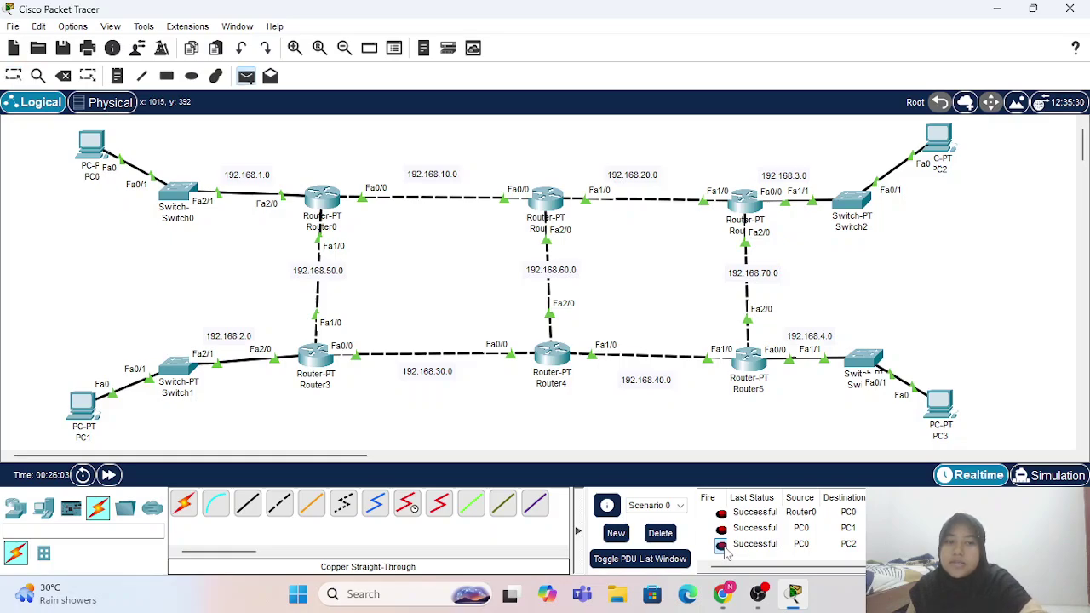
{"action": "left_click", "coordinate": [90, 141]}
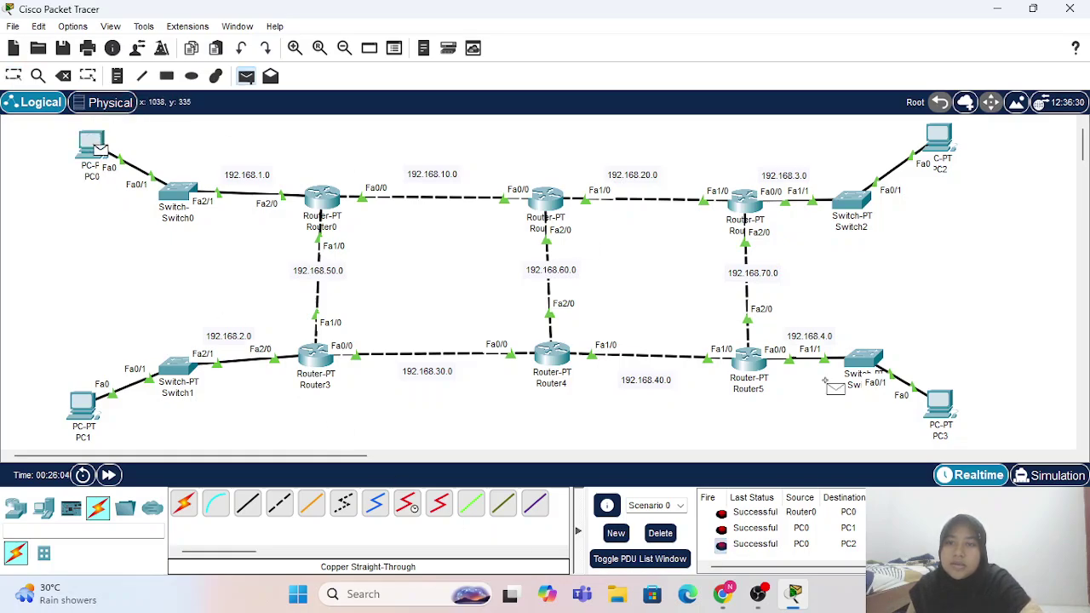
{"action": "left_click", "coordinate": [939, 402]}
{"action": "scroll", "coordinate": [835, 549], "scroll_direction": "down", "scroll_amount": 1}
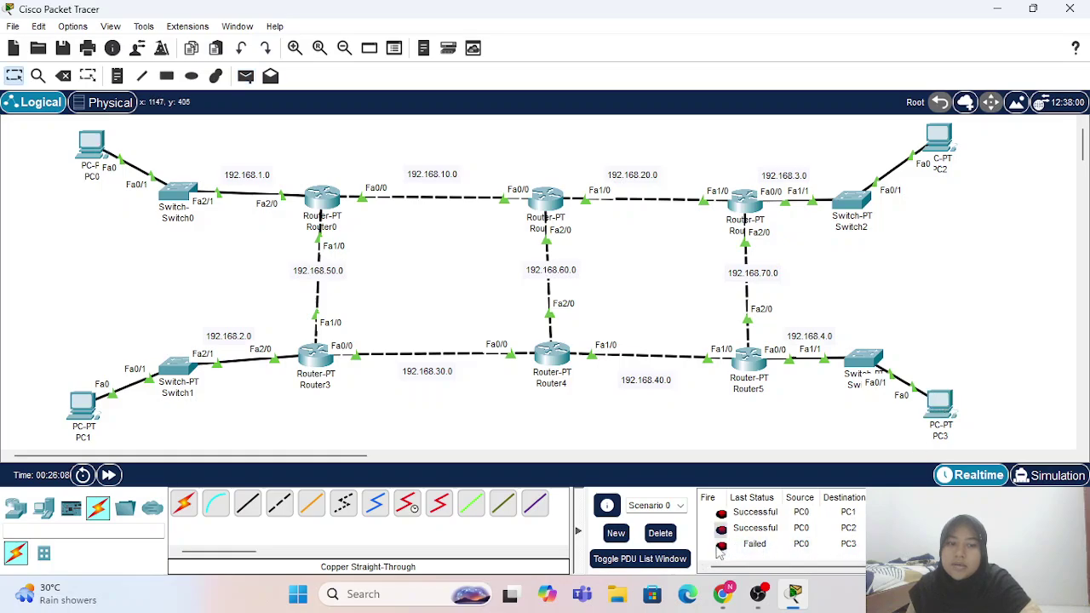
{"action": "left_click", "coordinate": [720, 545]}
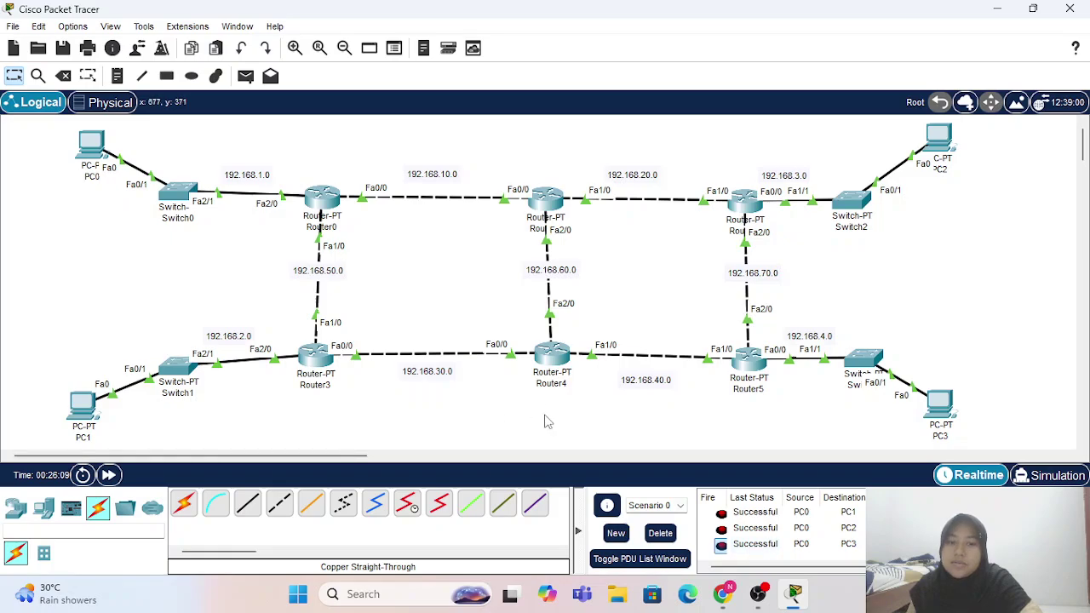
- Delete Scenario 0's existing PDUs, and send a simple PDU from PC3 to PC1
{"action": "left_click", "coordinate": [657, 535]}
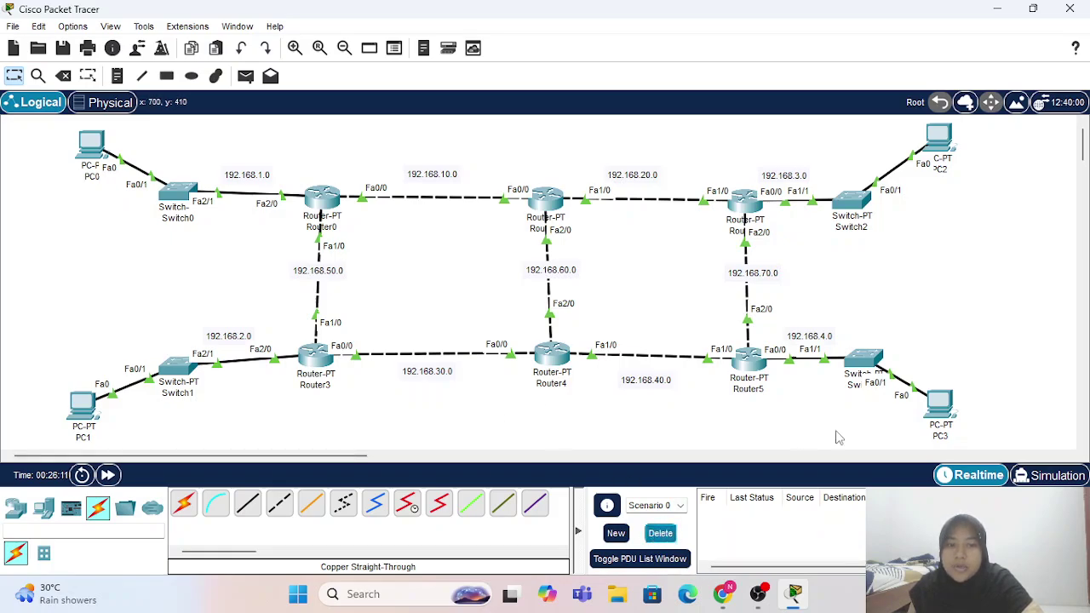
{"action": "key", "text": "p"}
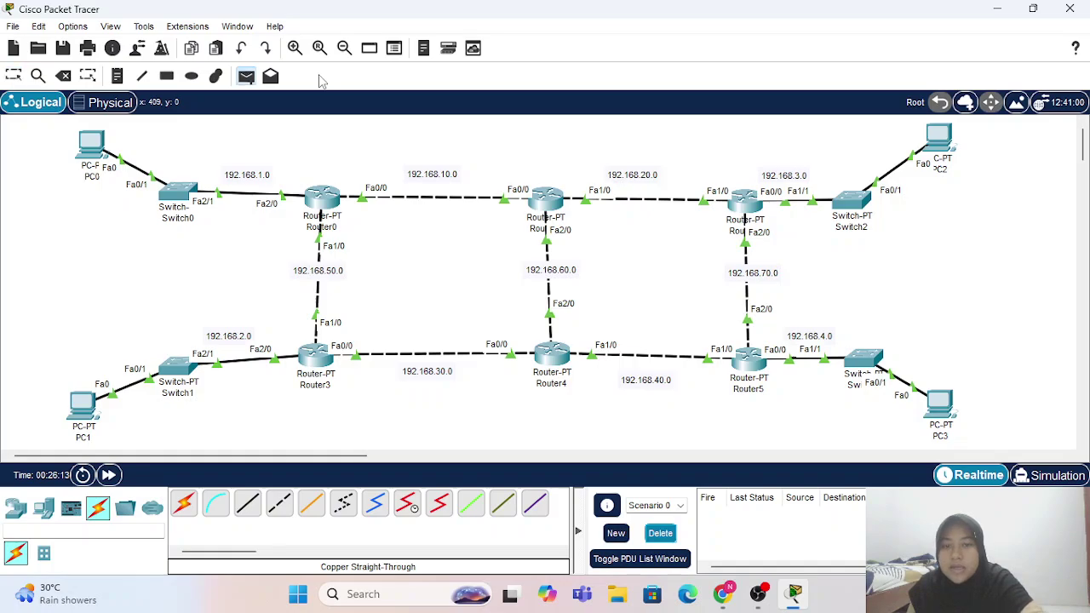
{"action": "left_click", "coordinate": [949, 407]}
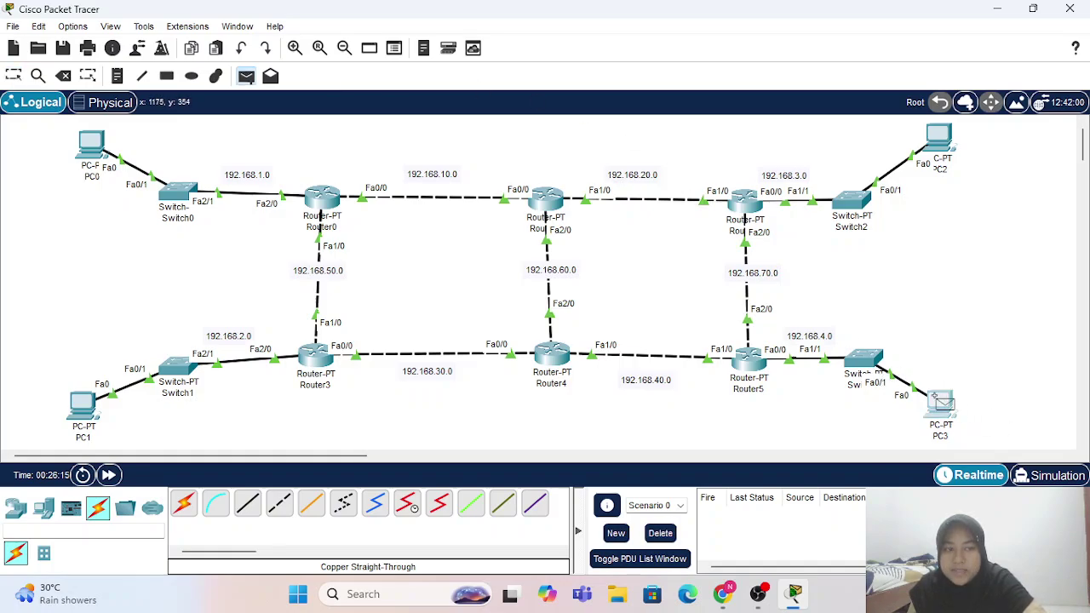
{"action": "left_click", "coordinate": [83, 400]}
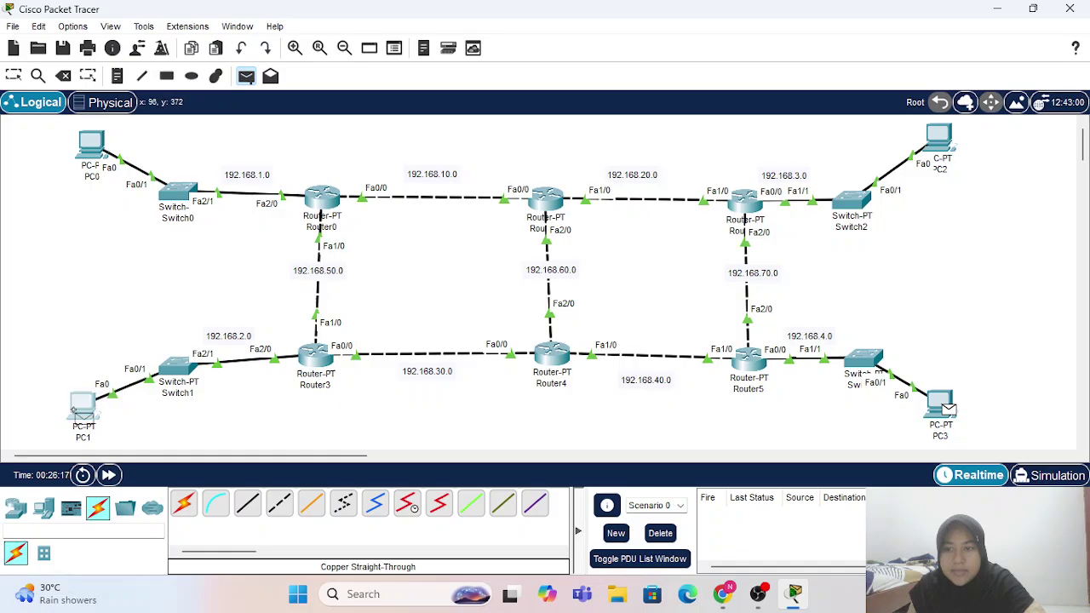
- Send a simple PDU from PC3 to PC2 to test connectivity between them
{"action": "key", "text": "p"}
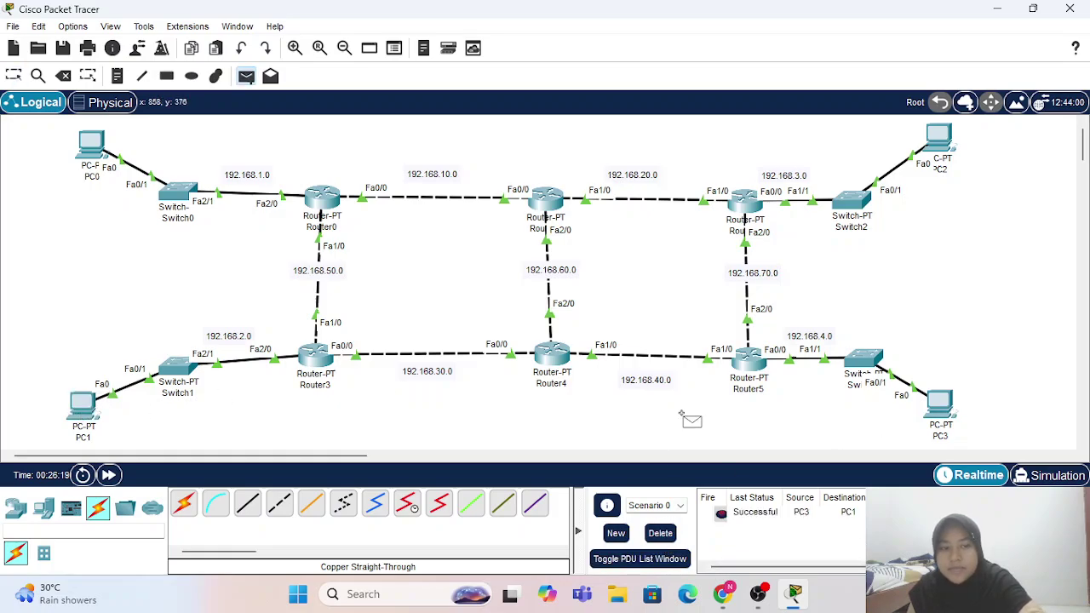
{"action": "left_click", "coordinate": [945, 408]}
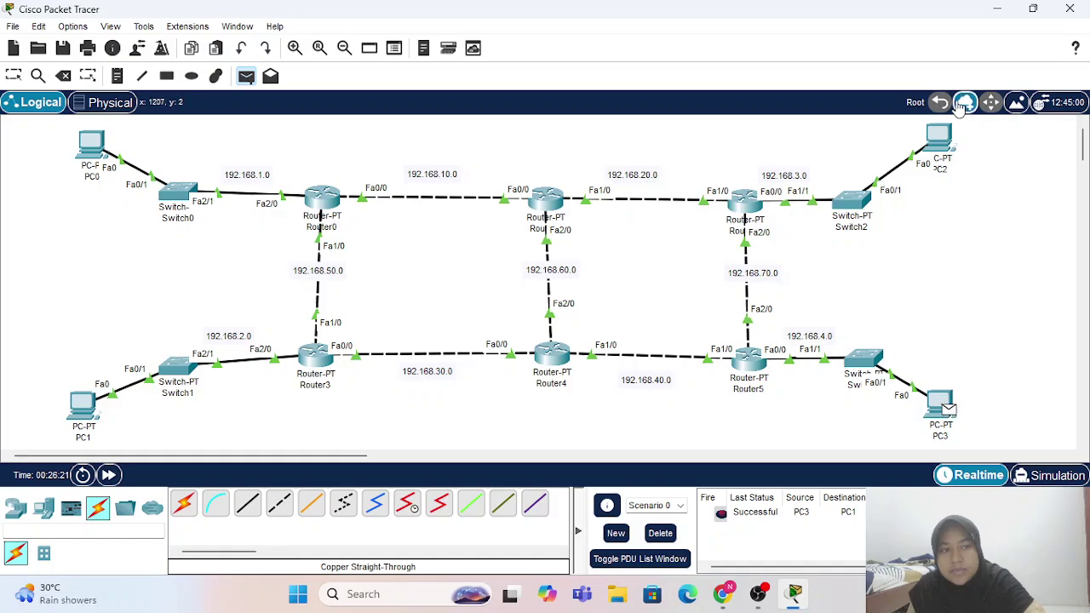
{"action": "left_click", "coordinate": [940, 138]}
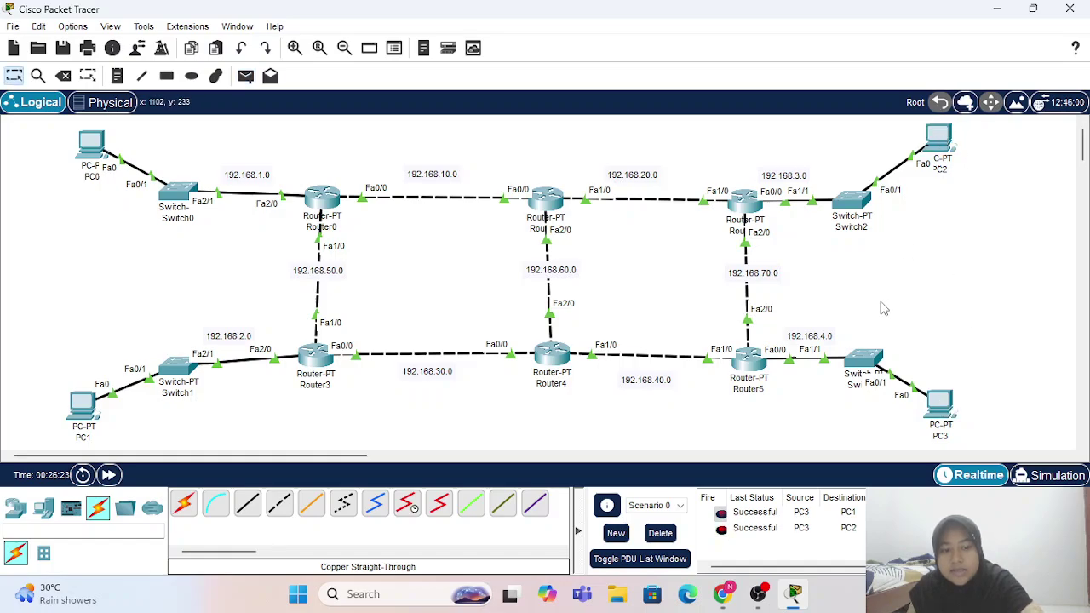
- Send a simple PDU from PC2 to PC3 to test the reverse direction
{"action": "key", "text": "p"}
{"action": "left_click", "coordinate": [940, 141]}
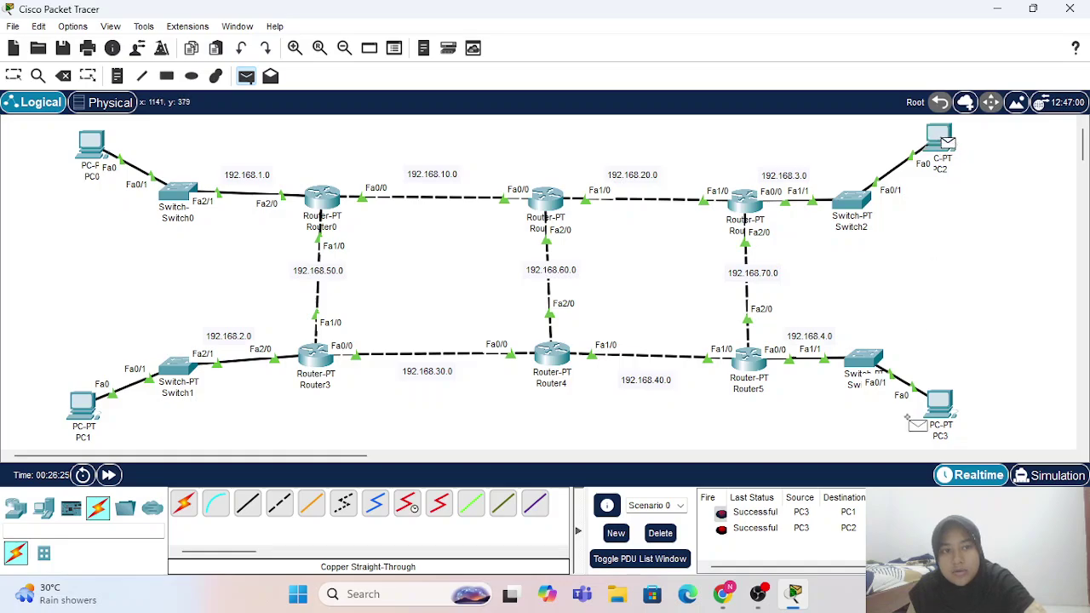
{"action": "left_click", "coordinate": [940, 403]}
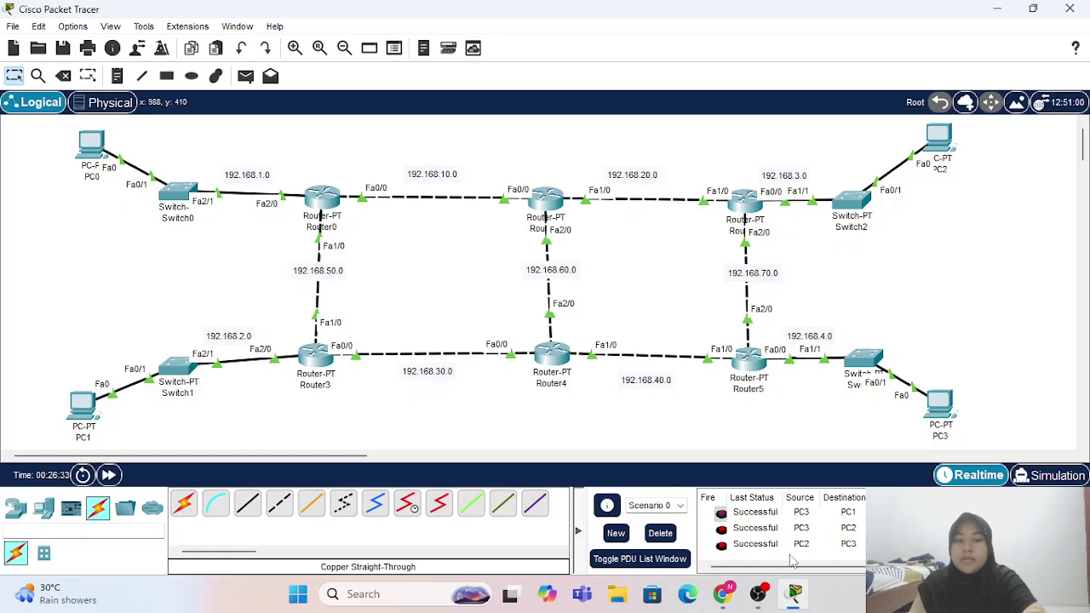
- Switch to the course page in Google Chrome and examine the assignment's instructions and hand-drawn network topology
{"action": "mouse_move", "coordinate": [731, 601]}
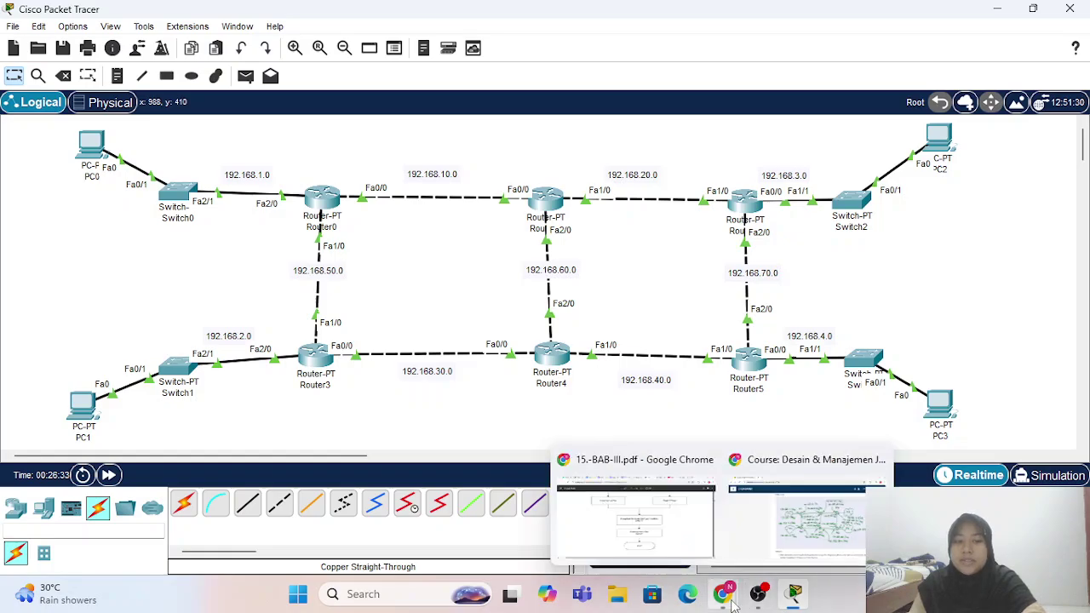
{"action": "left_click", "coordinate": [764, 549]}
{"action": "scroll", "coordinate": [596, 294], "scroll_direction": "up", "scroll_amount": 2}
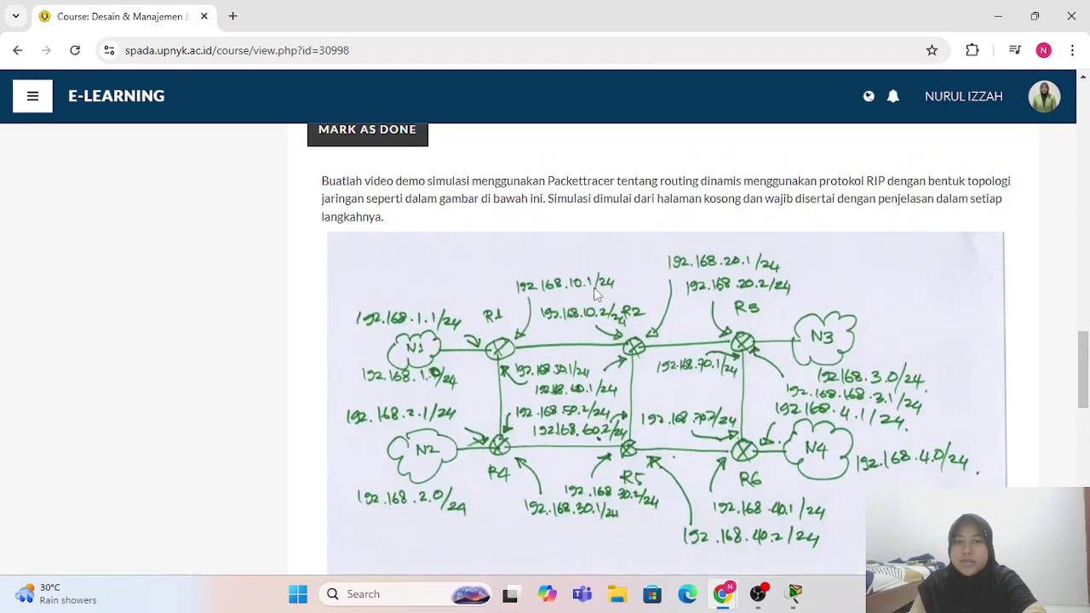
{"action": "scroll", "coordinate": [556, 278], "scroll_direction": "down", "scroll_amount": 2}
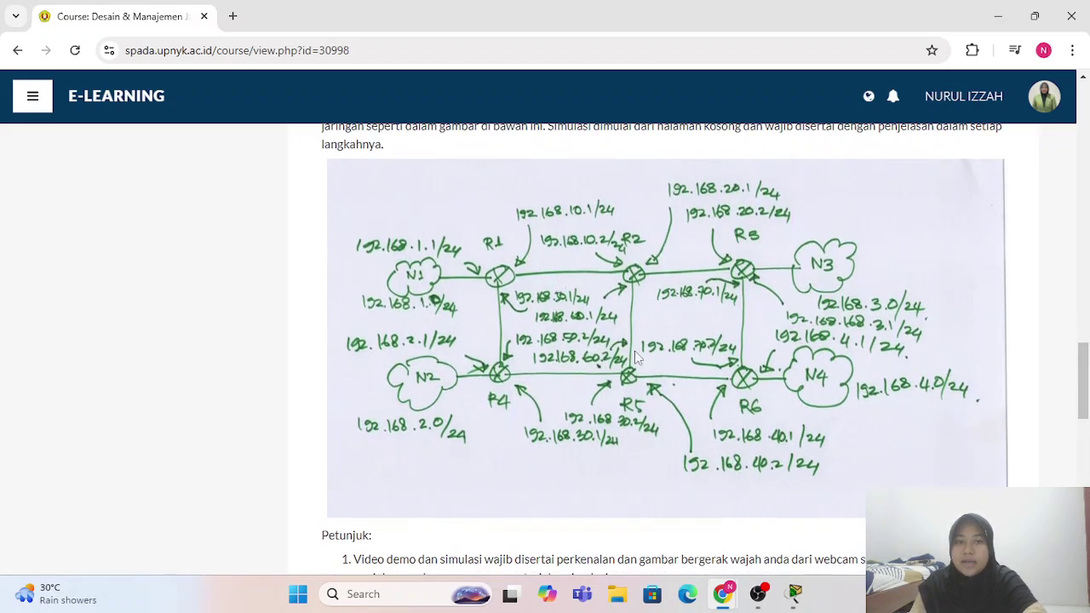
{"action": "scroll", "coordinate": [637, 358], "scroll_direction": "up", "scroll_amount": 2}
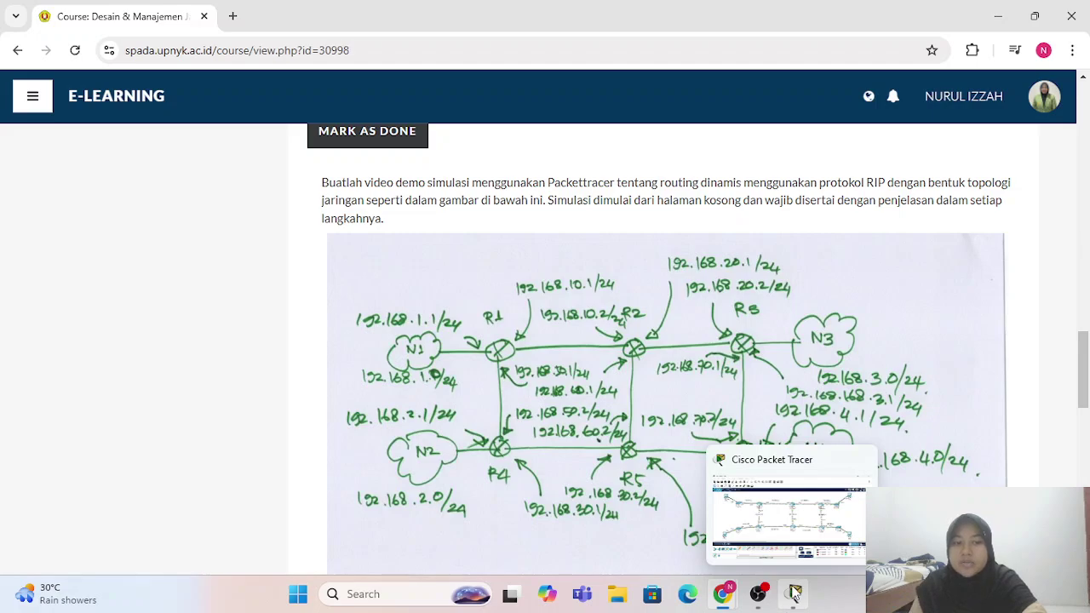
- Switch back to Cisco Packet Tracer and send a simple PDU from Router0 to Router5
{"action": "left_click", "coordinate": [794, 593]}
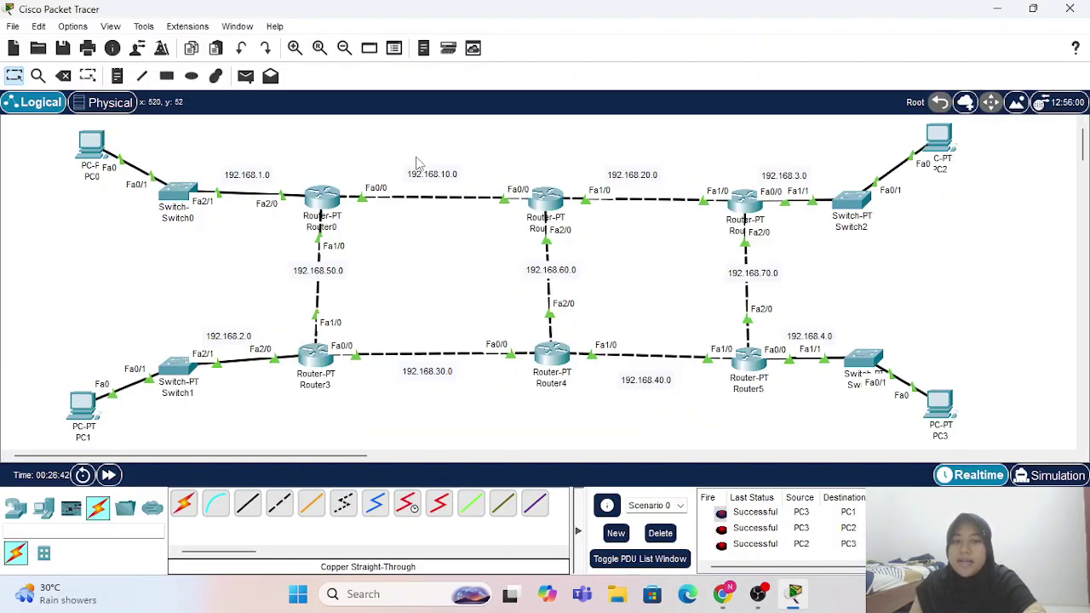
{"action": "key", "text": "p"}
{"action": "left_click", "coordinate": [324, 194]}
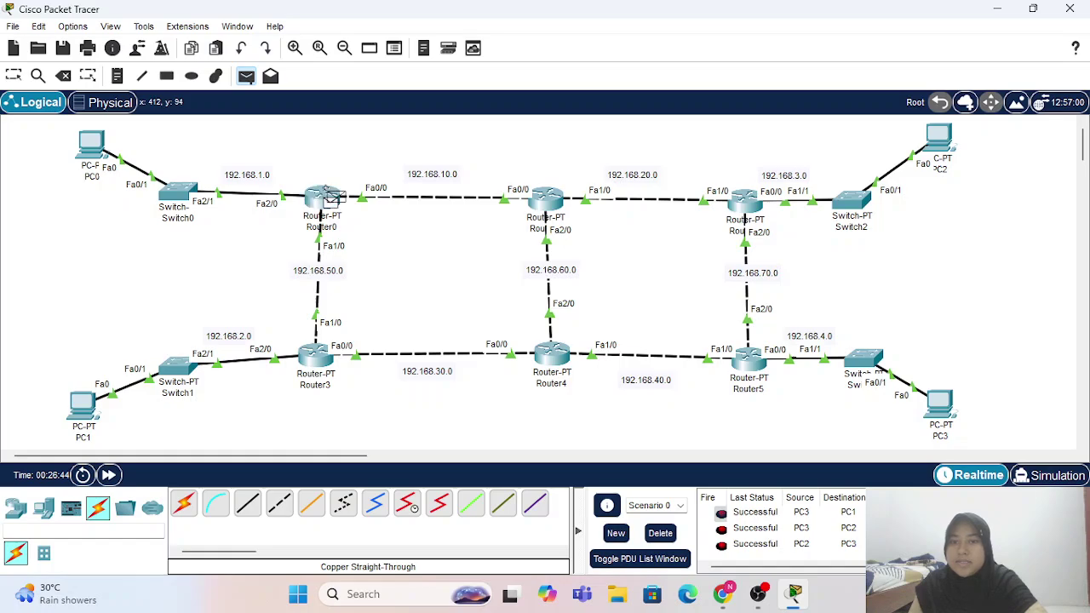
{"action": "left_click", "coordinate": [746, 359]}
{"action": "scroll", "coordinate": [805, 524], "scroll_direction": "down", "scroll_amount": 1}
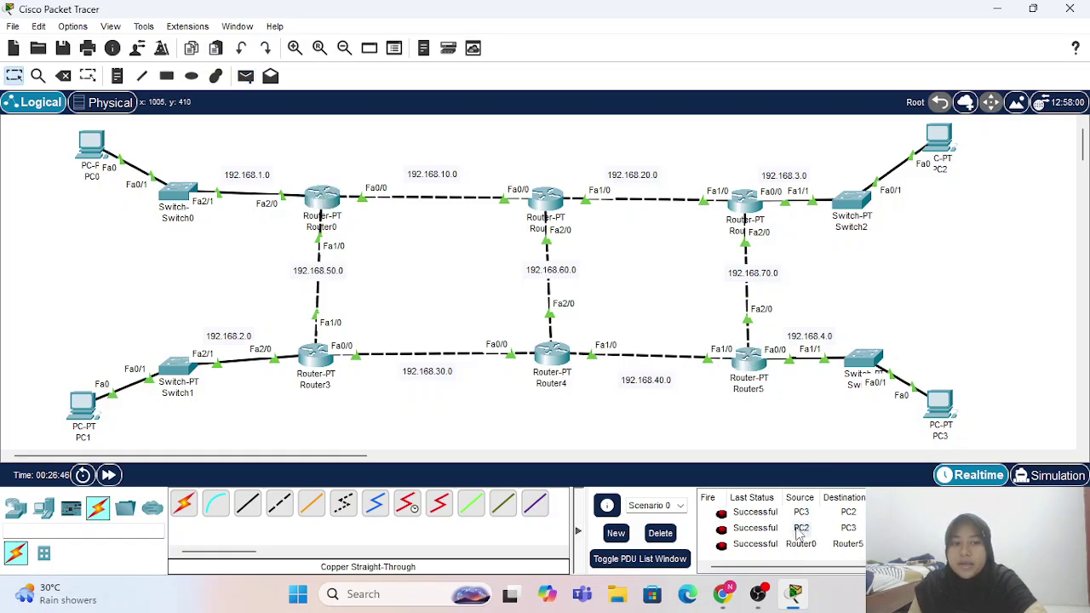